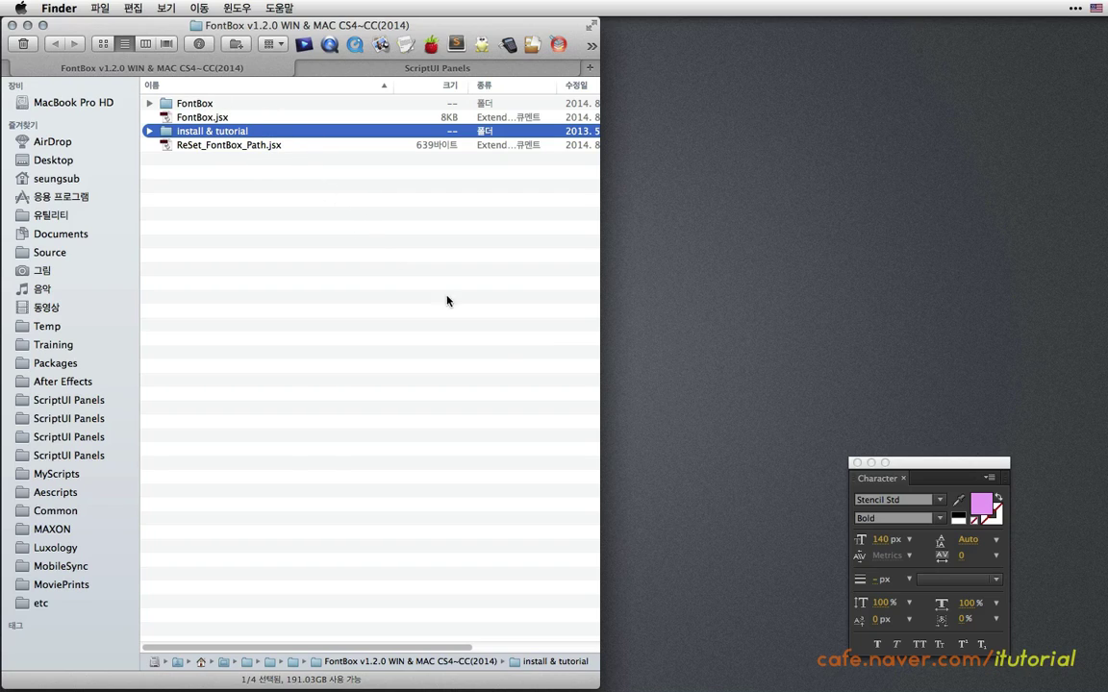
Switch back to After Effects while the FontBox v1.2.0 Finder folder stays visible.
left_click(912, 470)
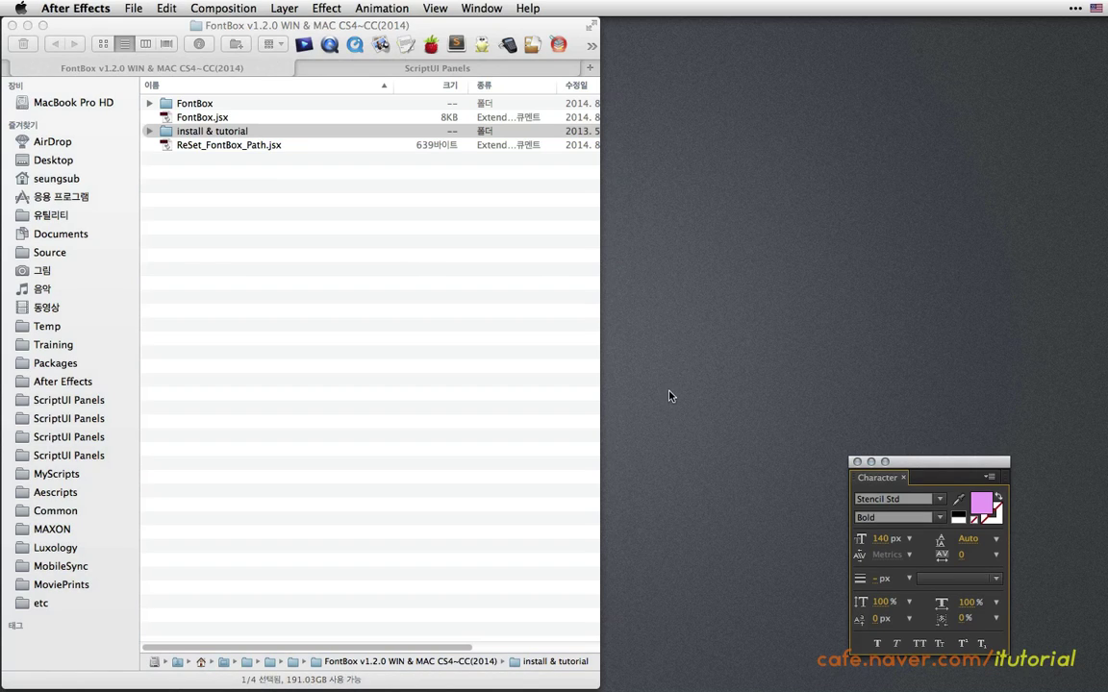
key("super+Tab")
key("super+Tab")
key("super+Tab")
key("super+Tab")
key("super+Tab")
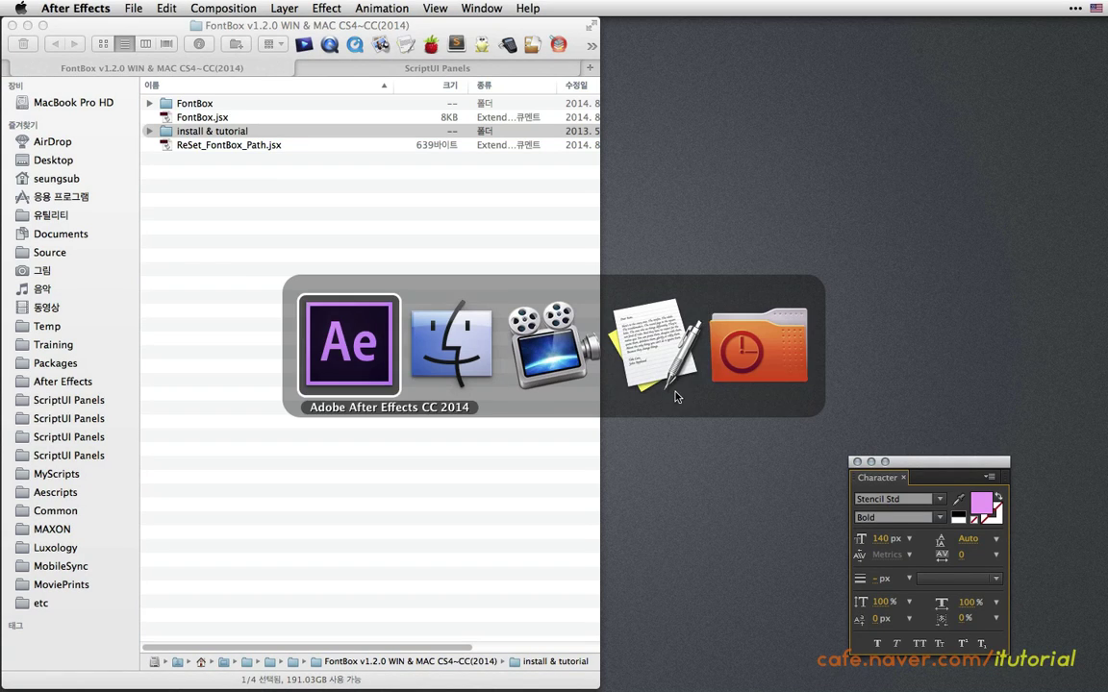
Keep 'Allow Scripts to Write Files and Access Network' enabled in General preferences, then quit After Effects.
mouse_move(805, 681)
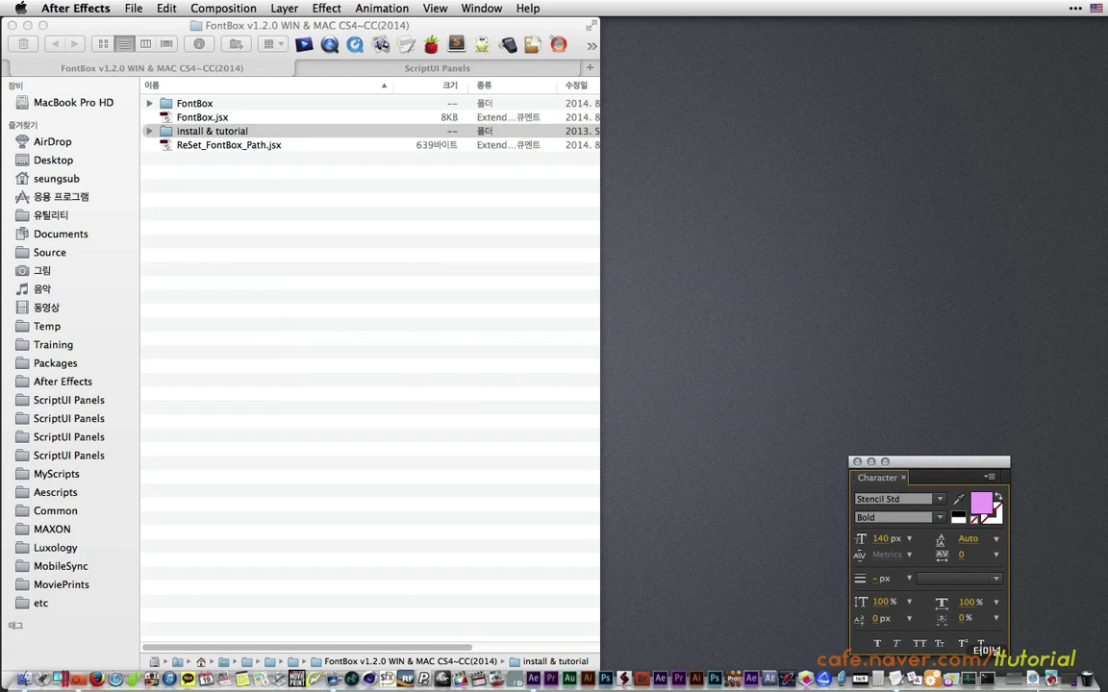
left_click(1069, 683)
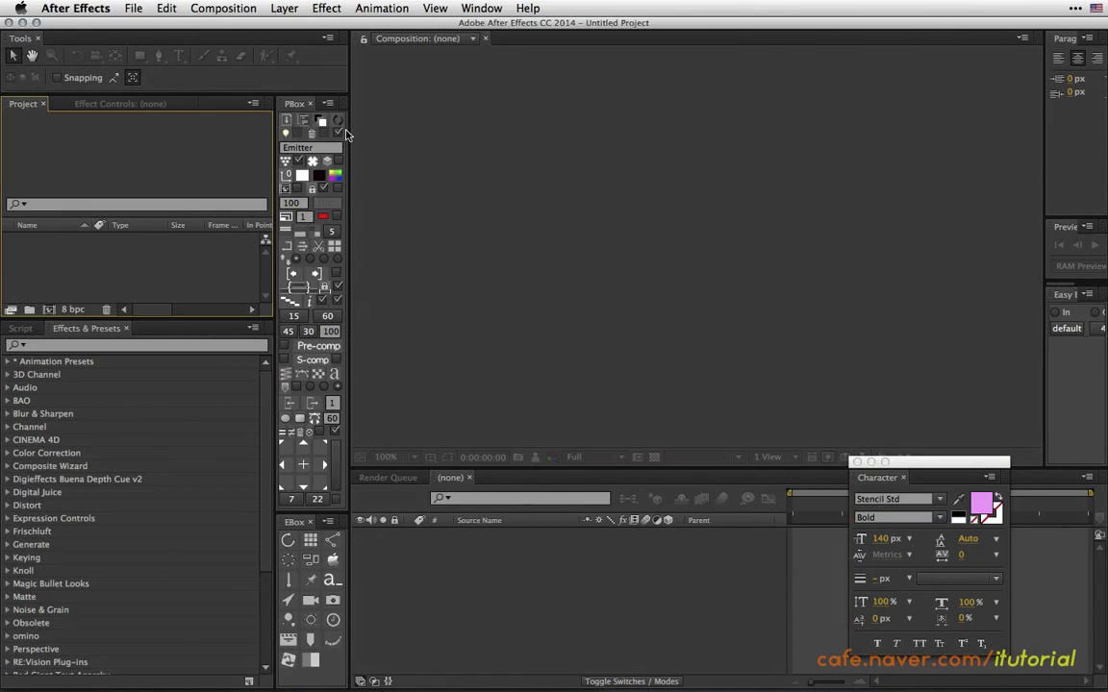
left_click(77, 8)
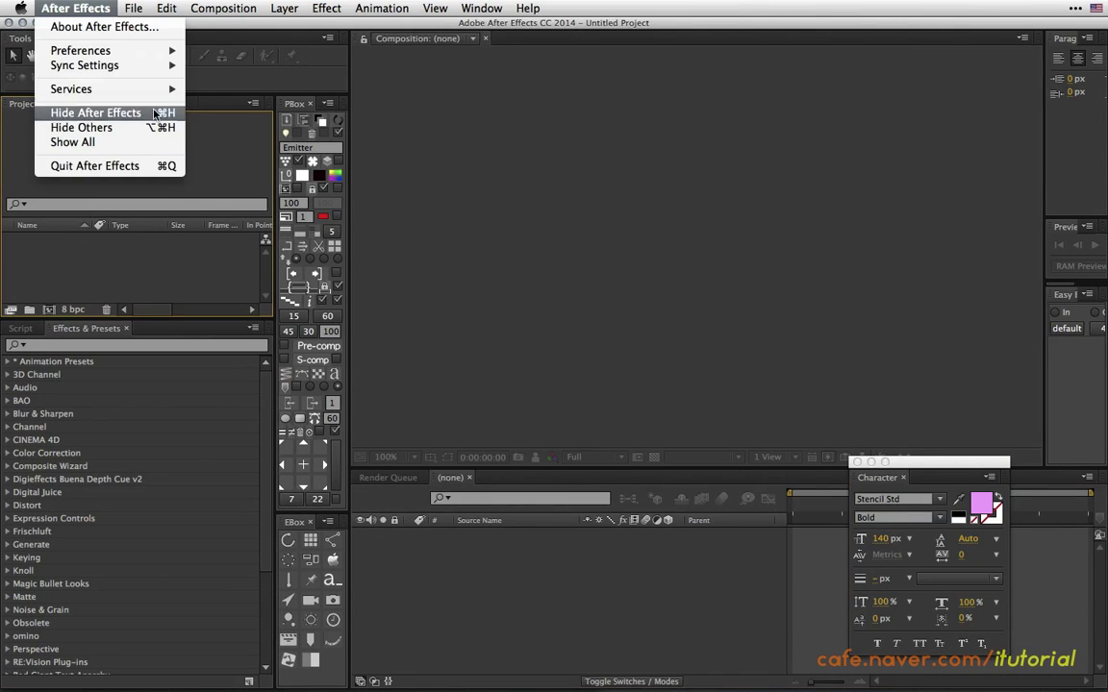
mouse_move(163, 50)
left_click(219, 53)
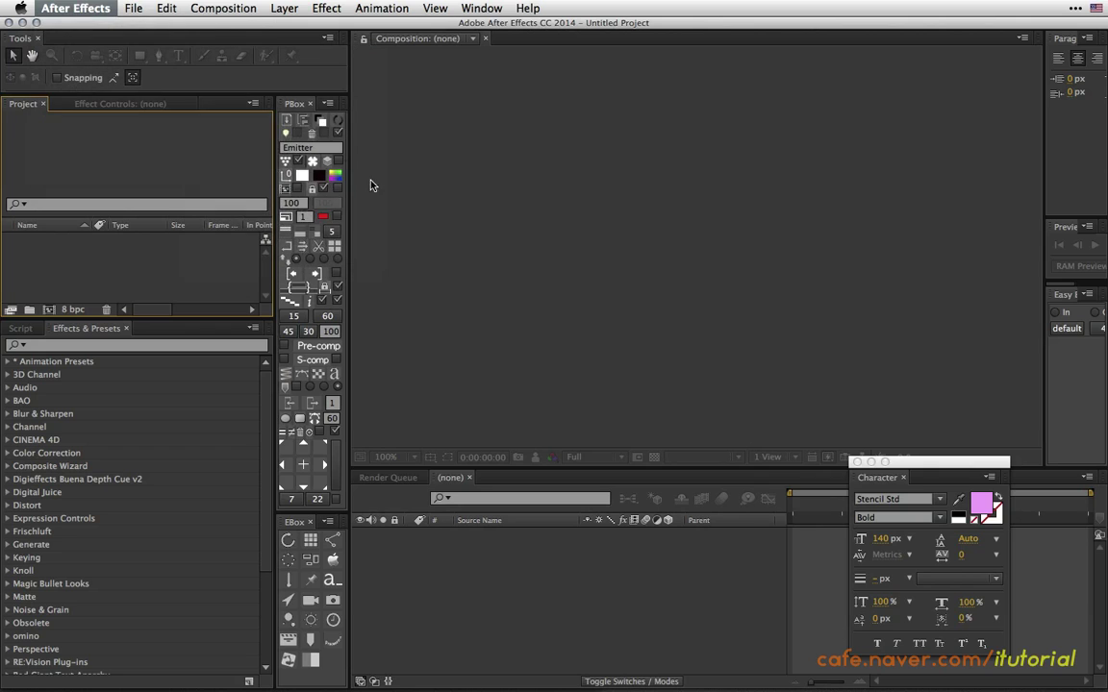
left_click_drag(464, 130, 466, 74)
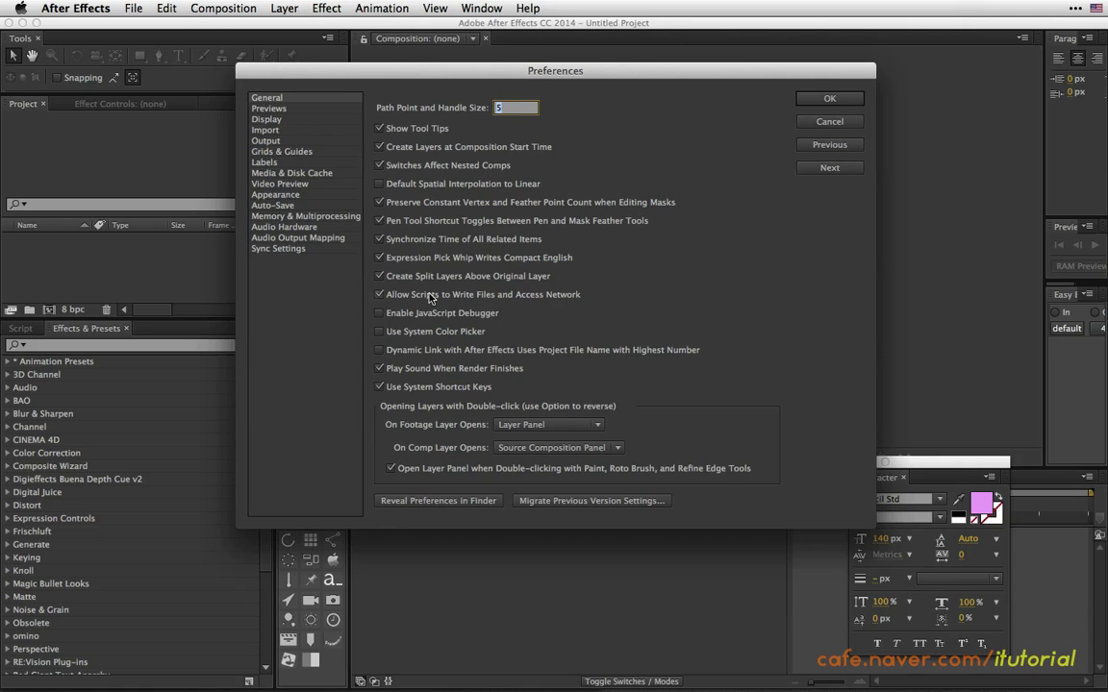
left_click(380, 295)
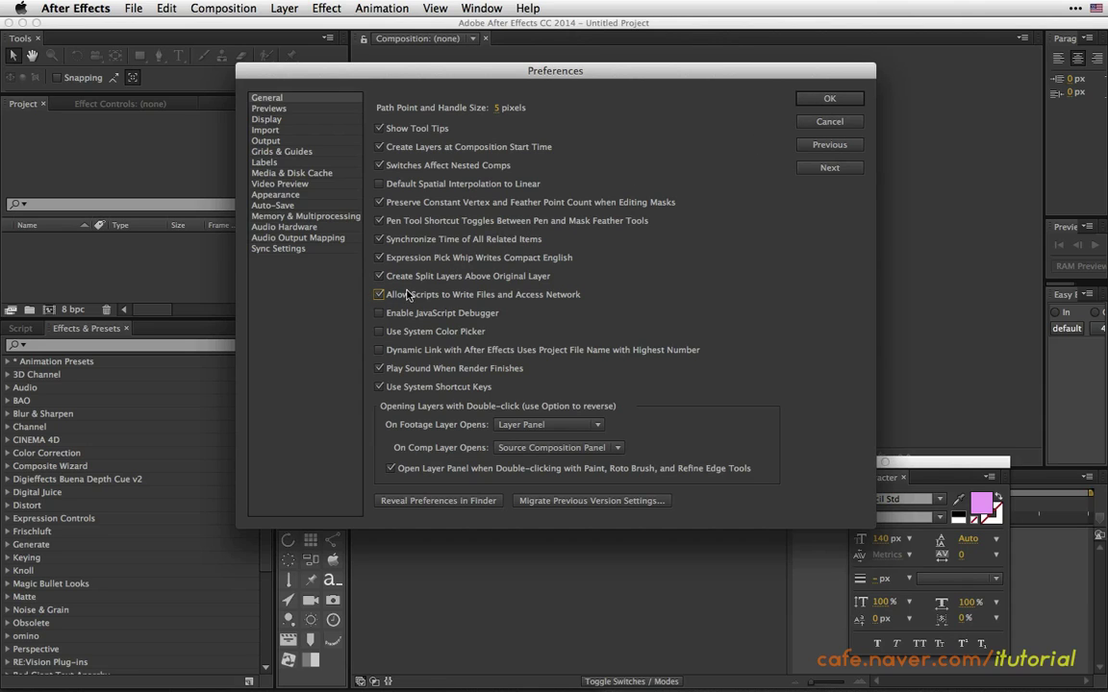
left_click(828, 98)
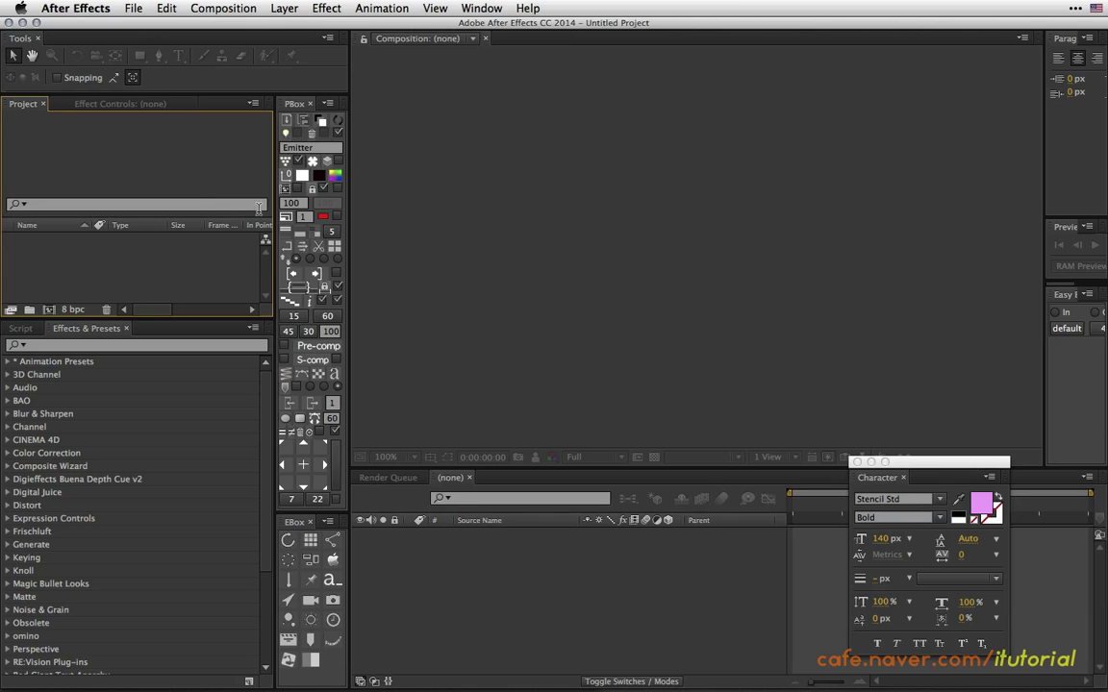
left_click(112, 8)
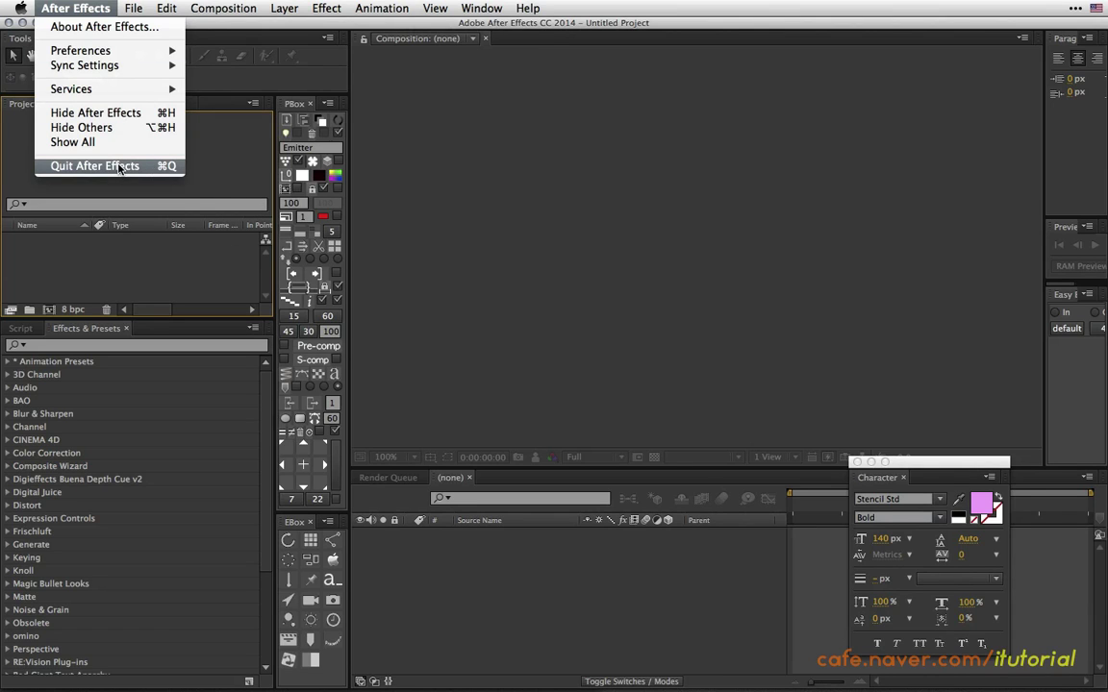
left_click(96, 165)
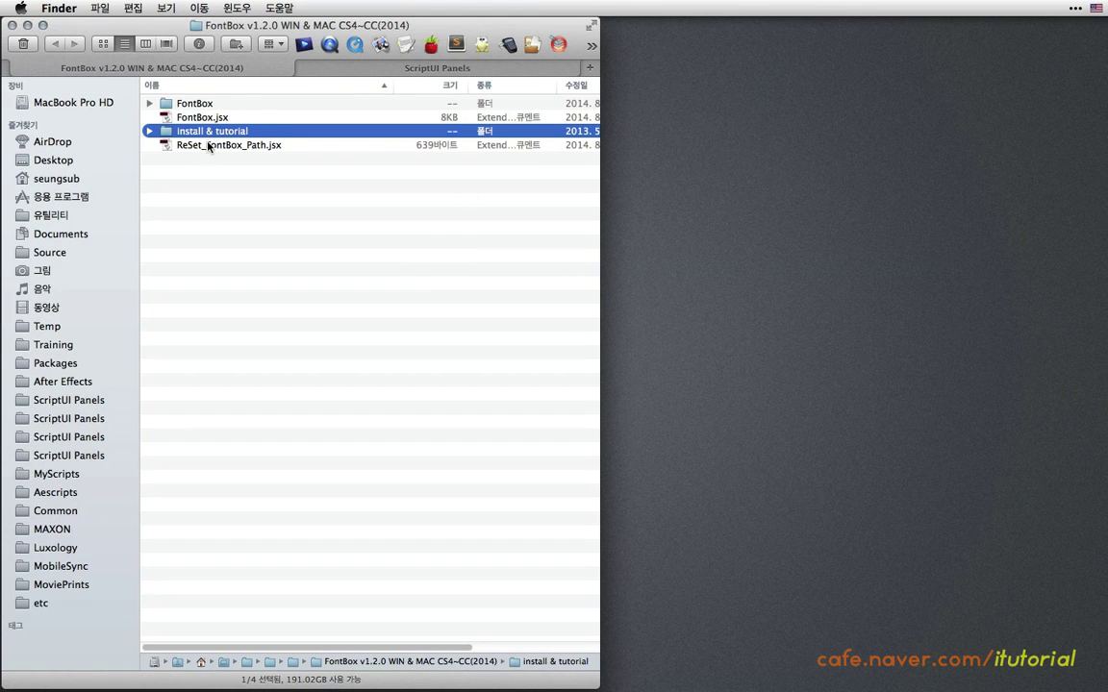
Copy the FontBox folder, FontBox.jsx and ReSet_FontBox_Path.jsx in Finder.
left_click(200, 104)
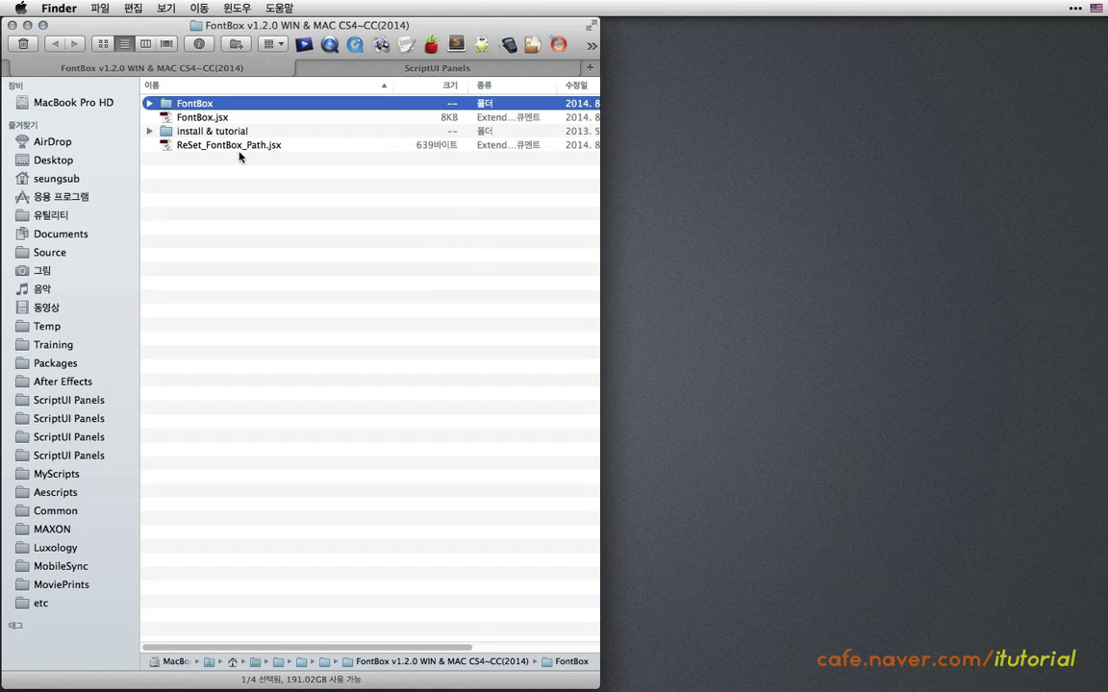
left_click(204, 120, "shift")
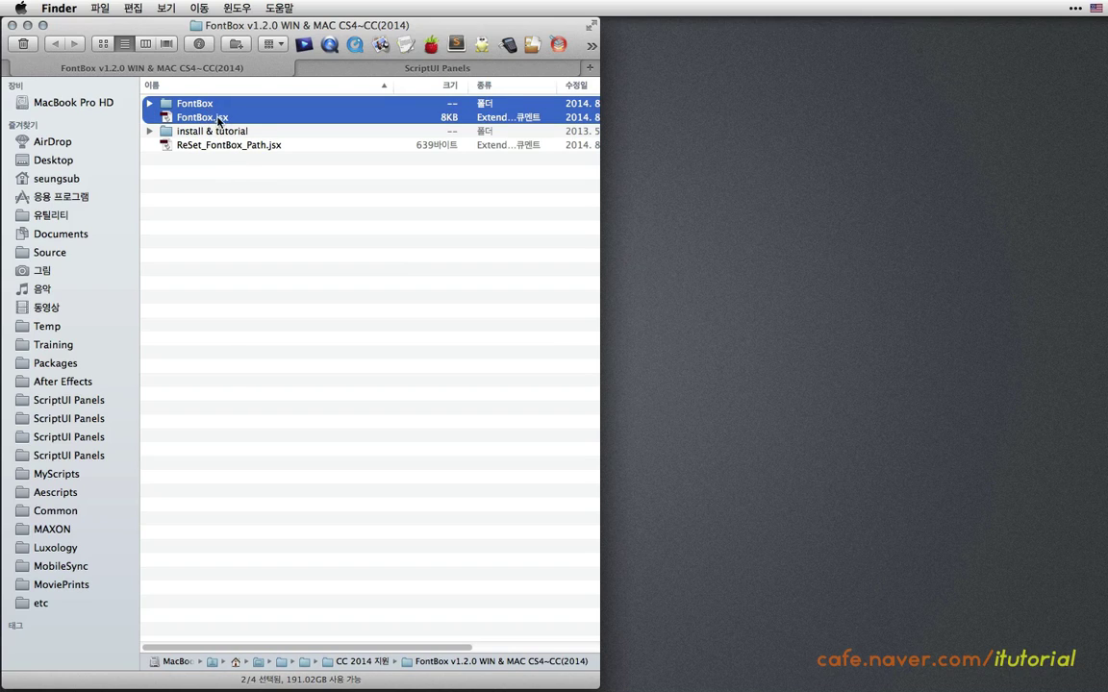
left_click(215, 145, "super")
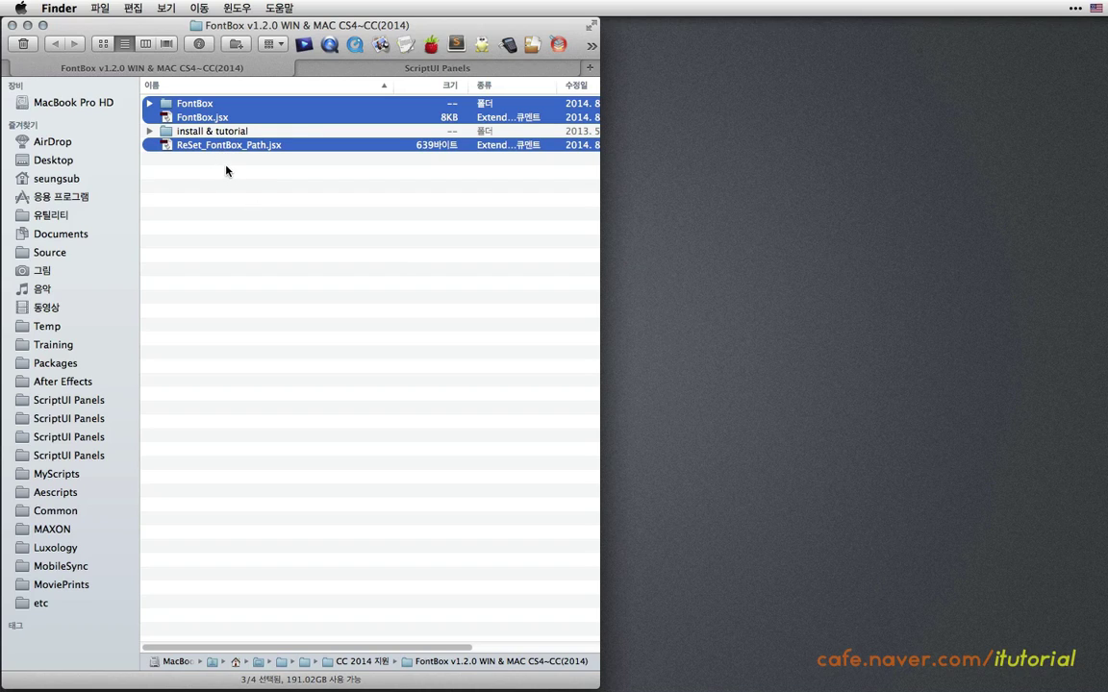
left_click(133, 8)
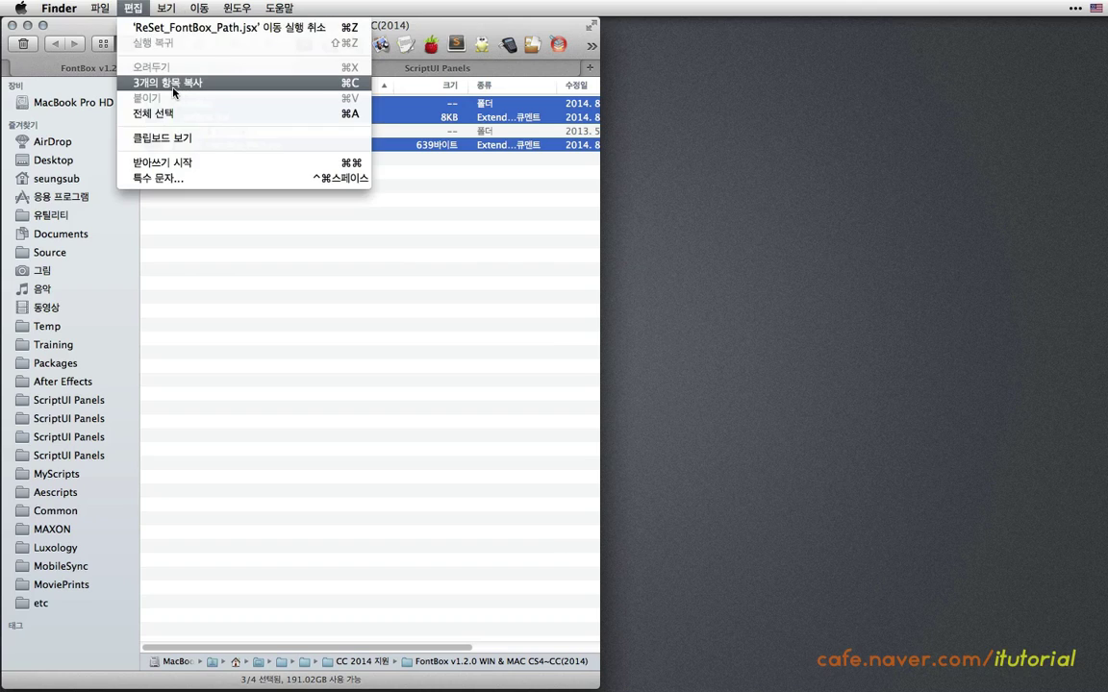
left_click(154, 81)
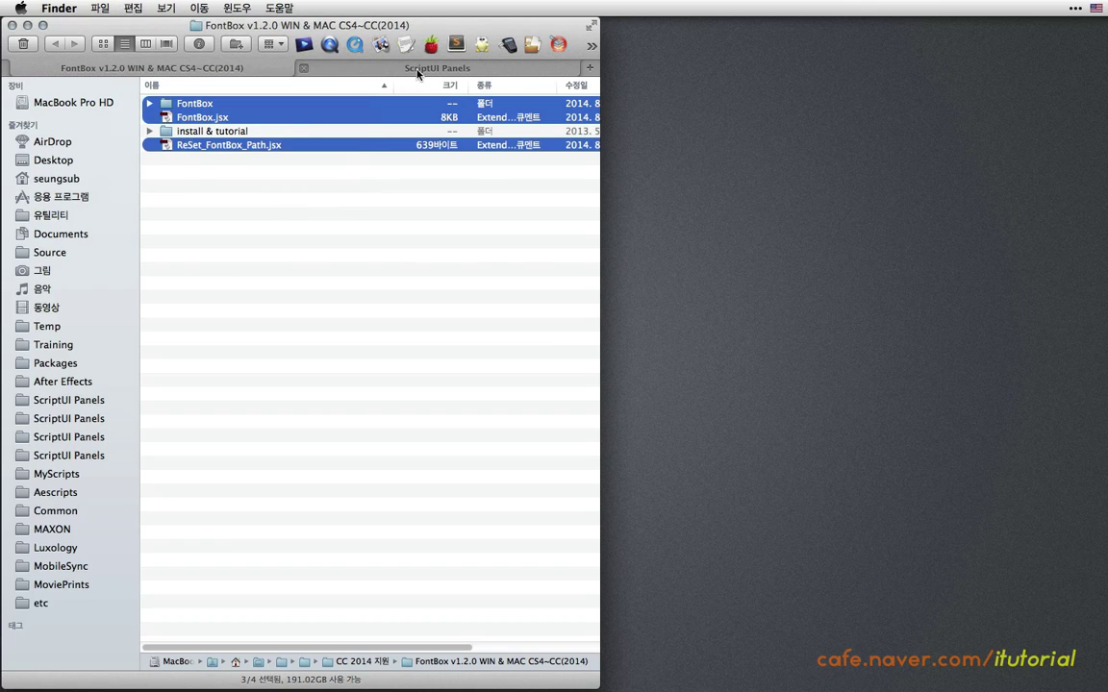
Paste the three FontBox items into the ScriptUI Panels folder and relaunch After Effects.
left_click(376, 67)
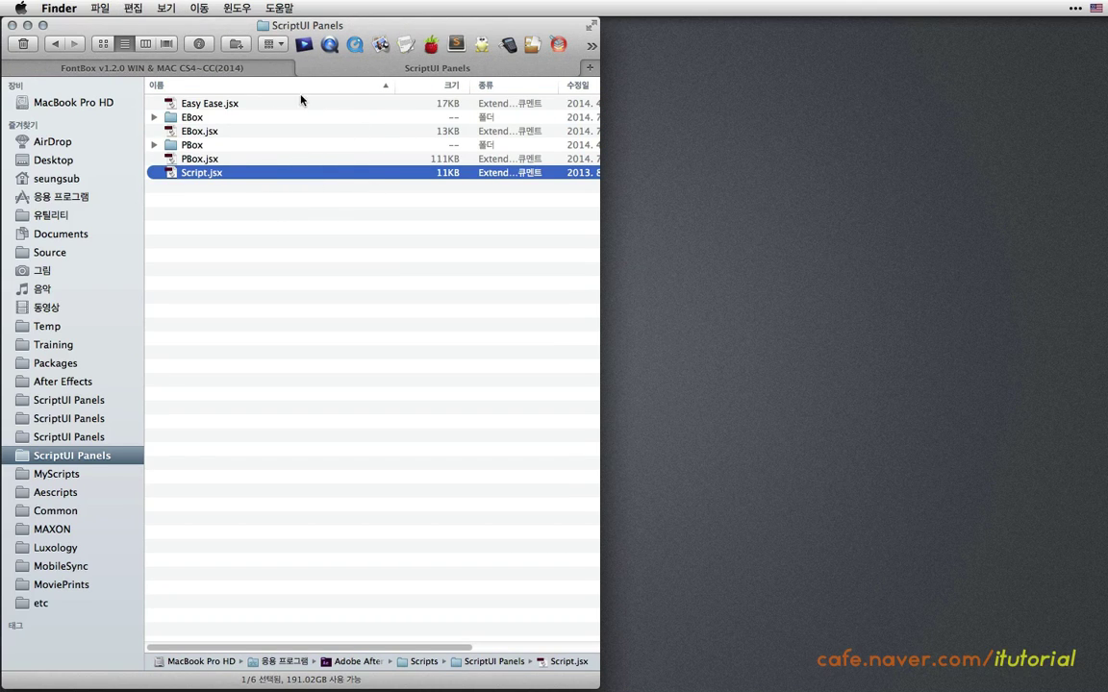
left_click(314, 26, "super")
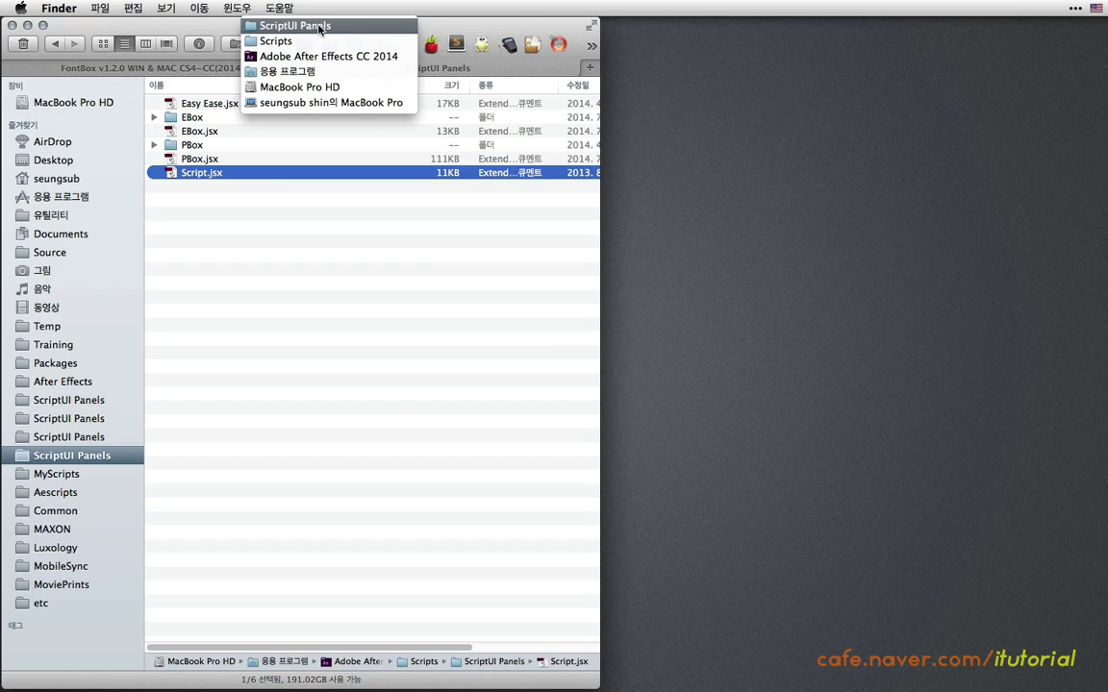
left_click(317, 27)
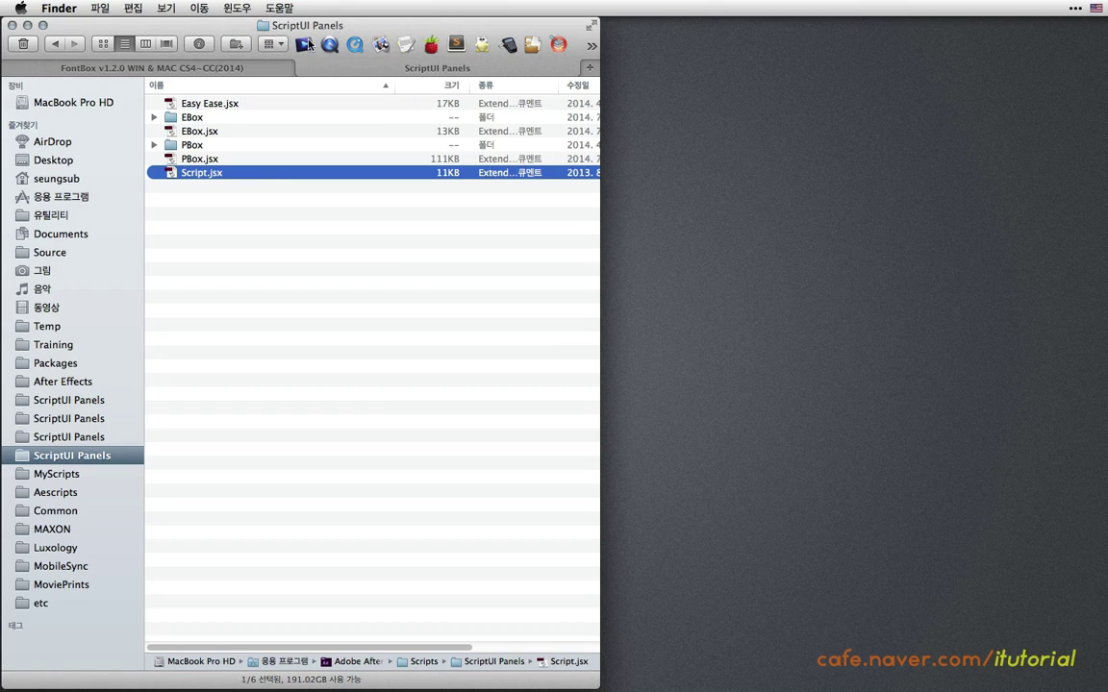
left_click(243, 205)
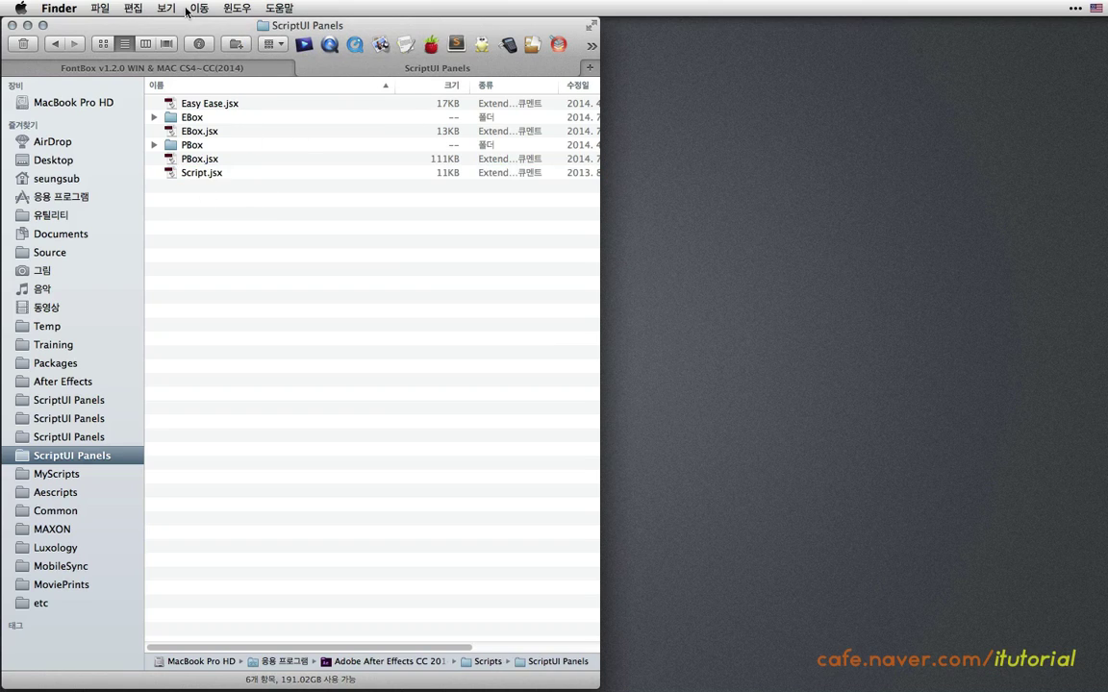
left_click(132, 9)
left_click(180, 104)
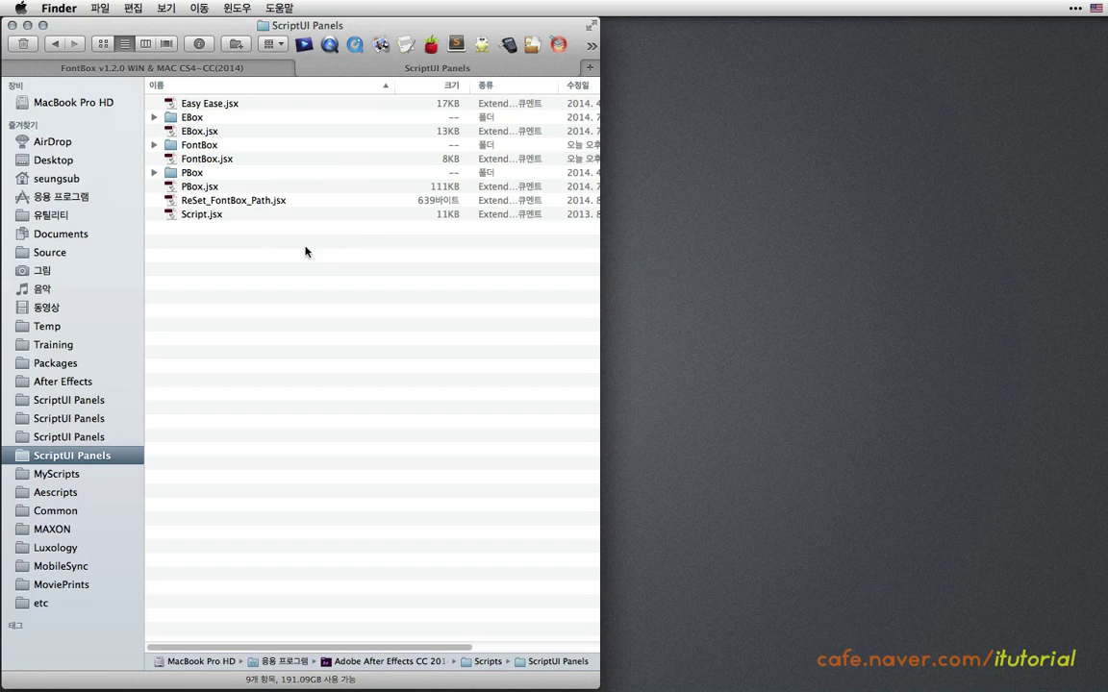
mouse_move(578, 678)
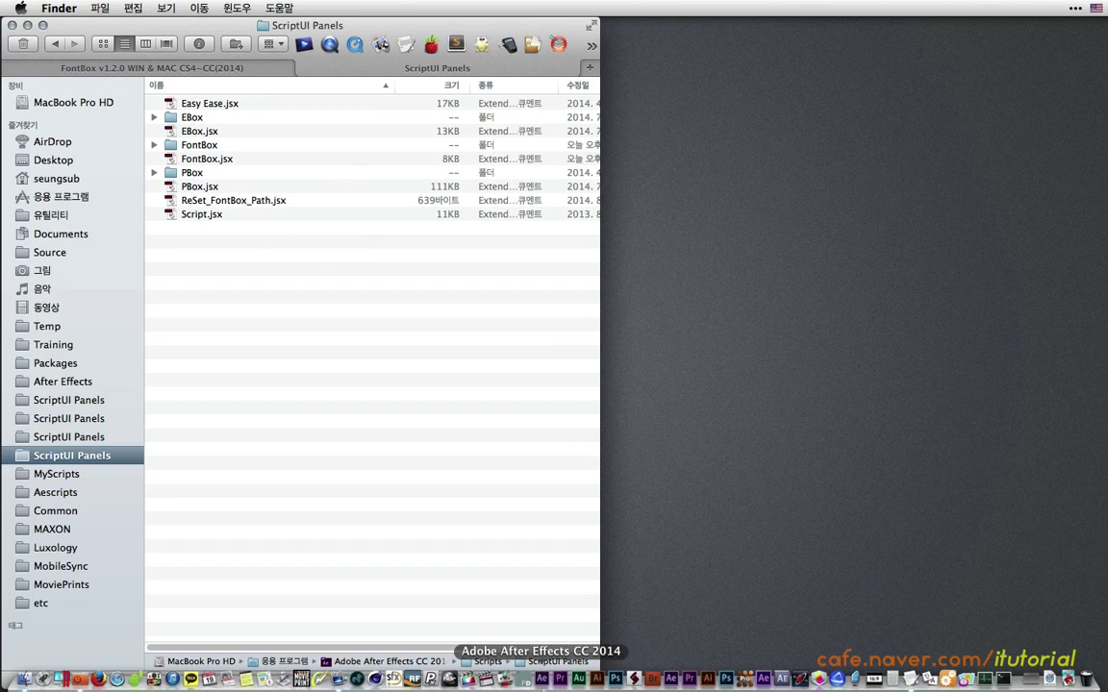
left_click(542, 680)
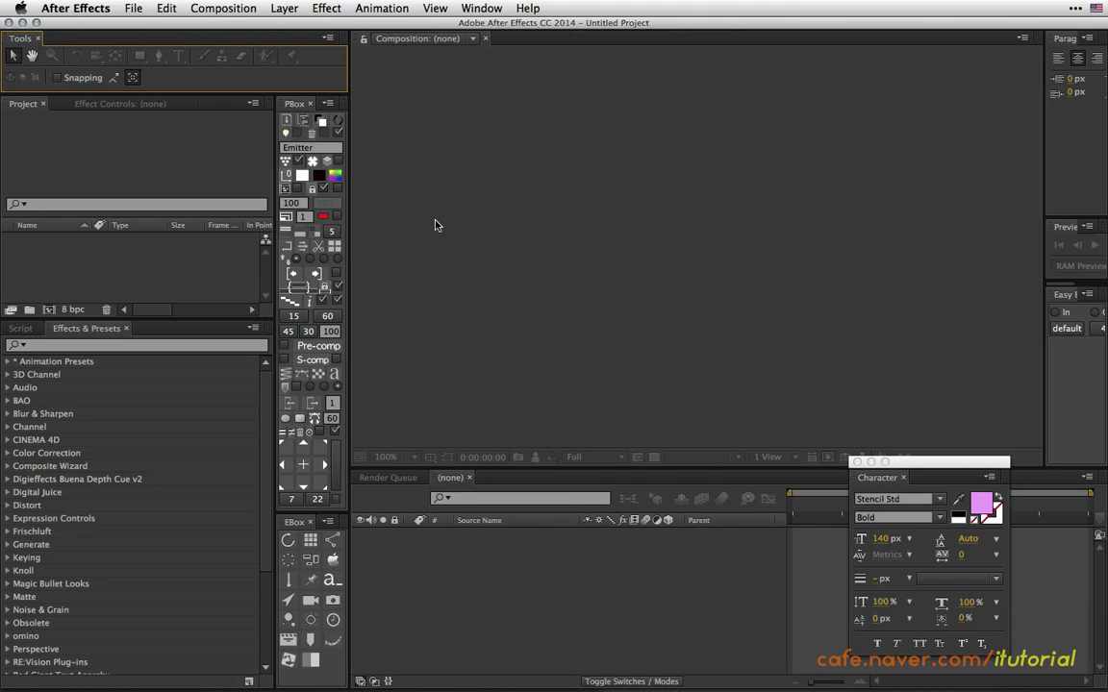
Launch the FontBox.jsx panel and paste in its serial number.
left_click(480, 10)
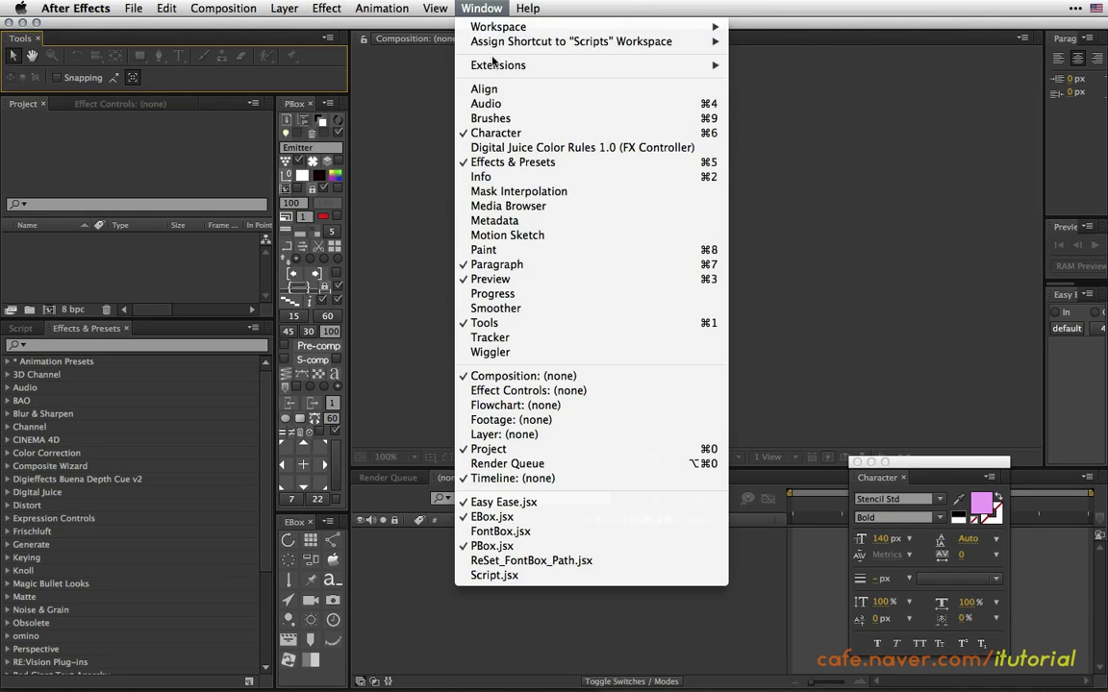
left_click(520, 533)
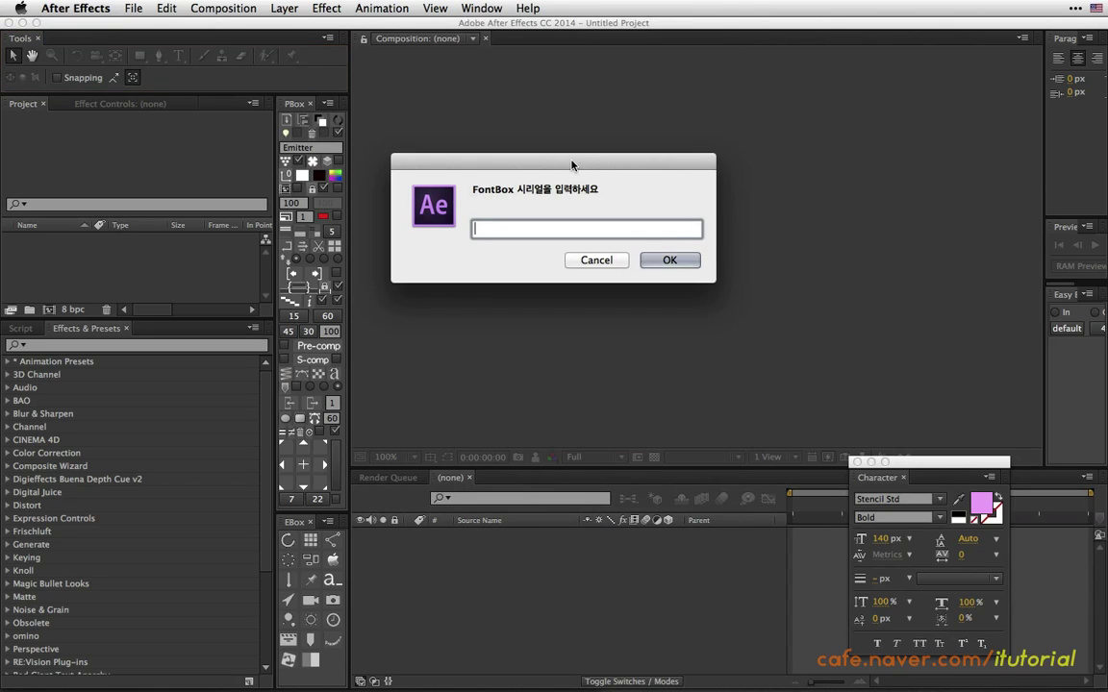
right_click(491, 219)
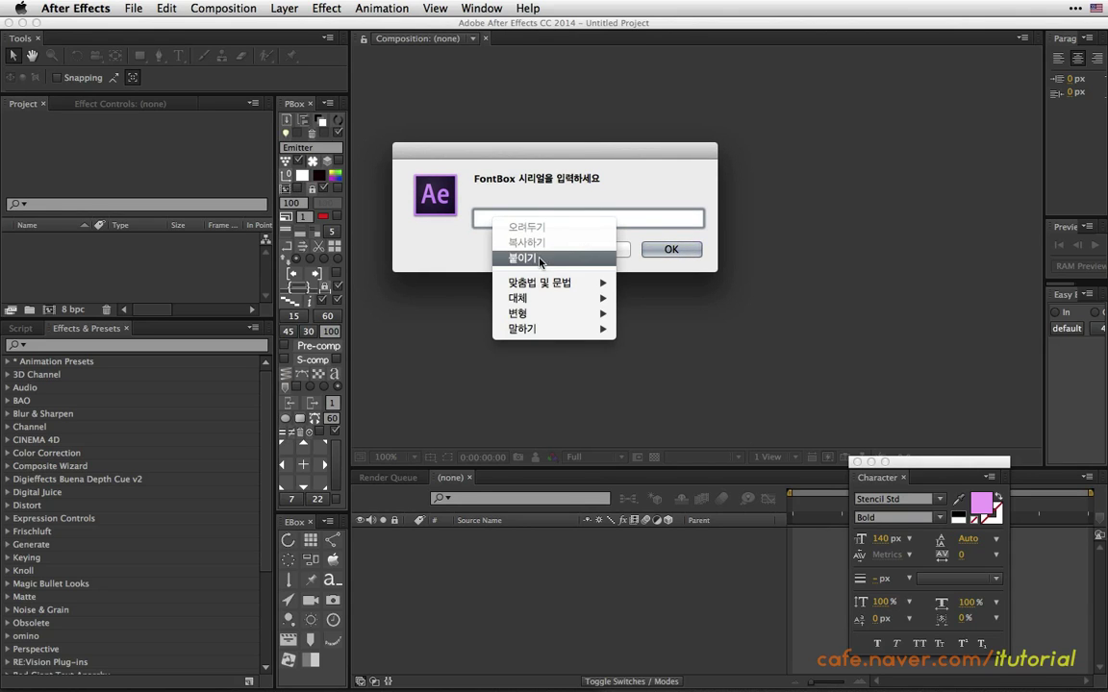
left_click(538, 265)
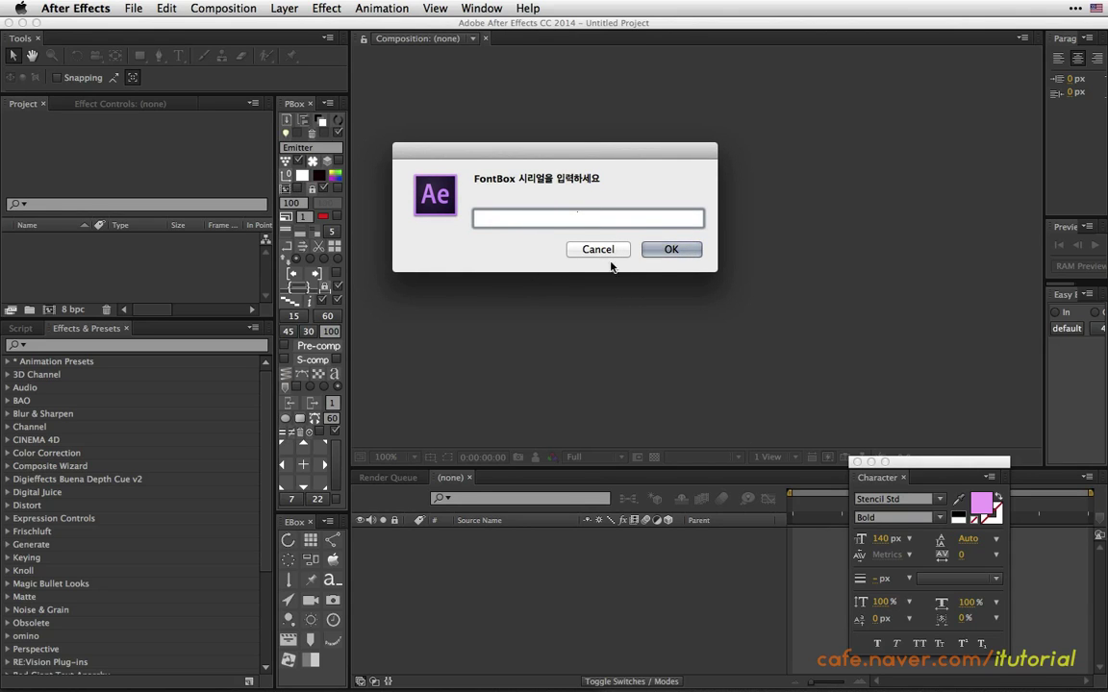
left_click(658, 250)
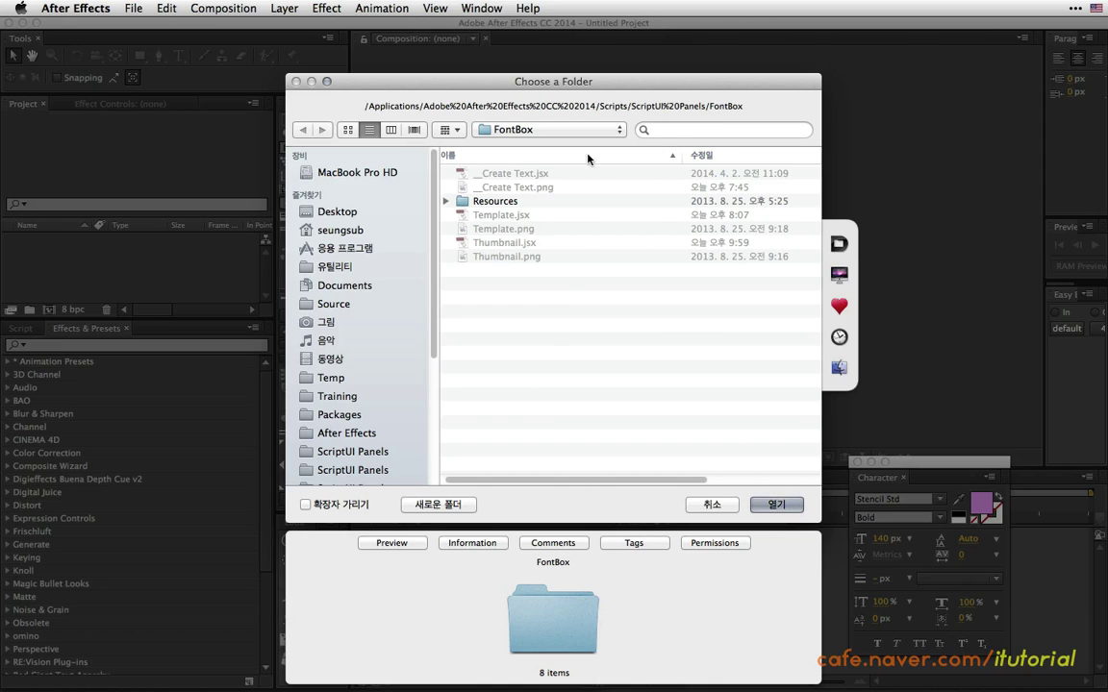
Load FontBox from the Scripts folder, then move and close its 'no thumbnail' window.
left_click(534, 130)
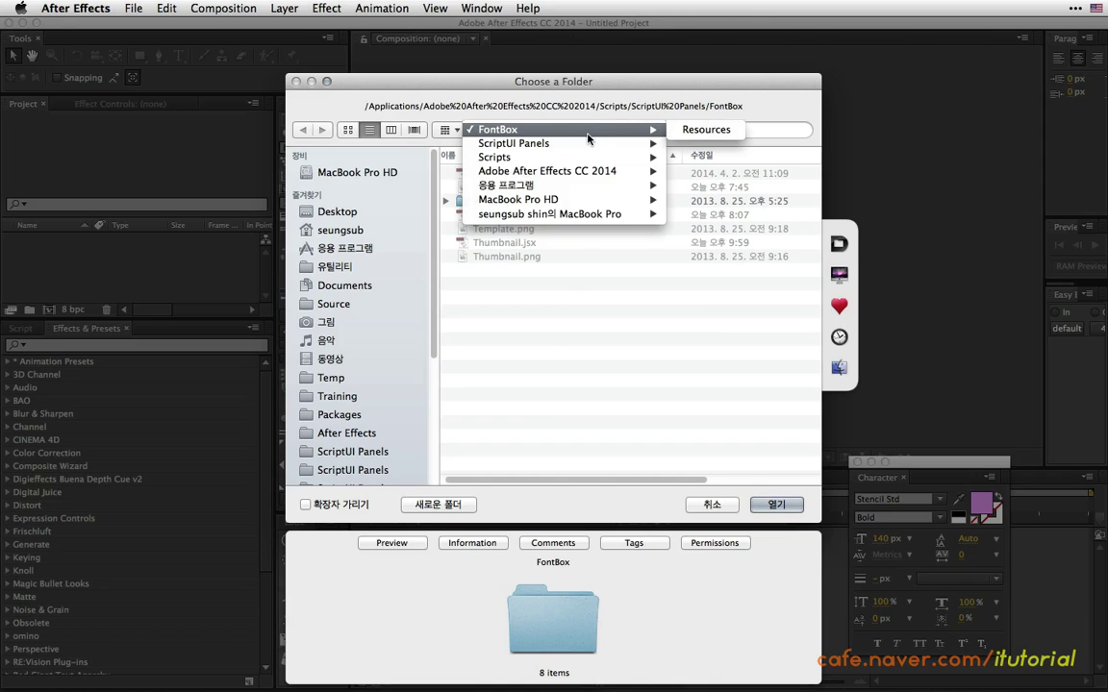
left_click(495, 156)
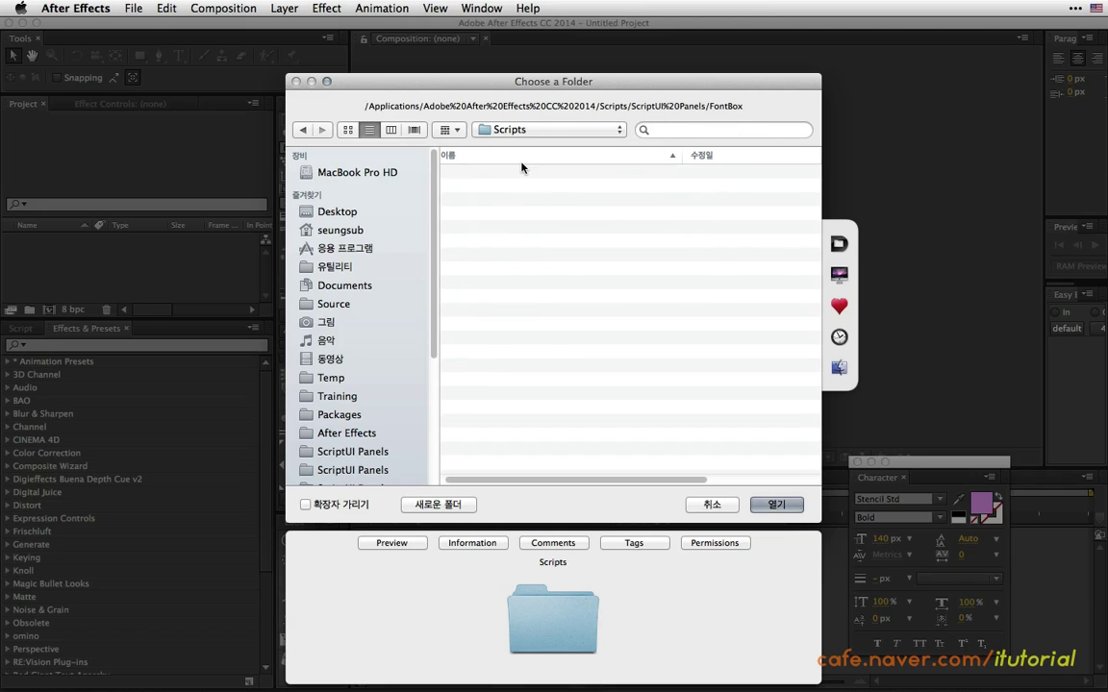
left_click(772, 505)
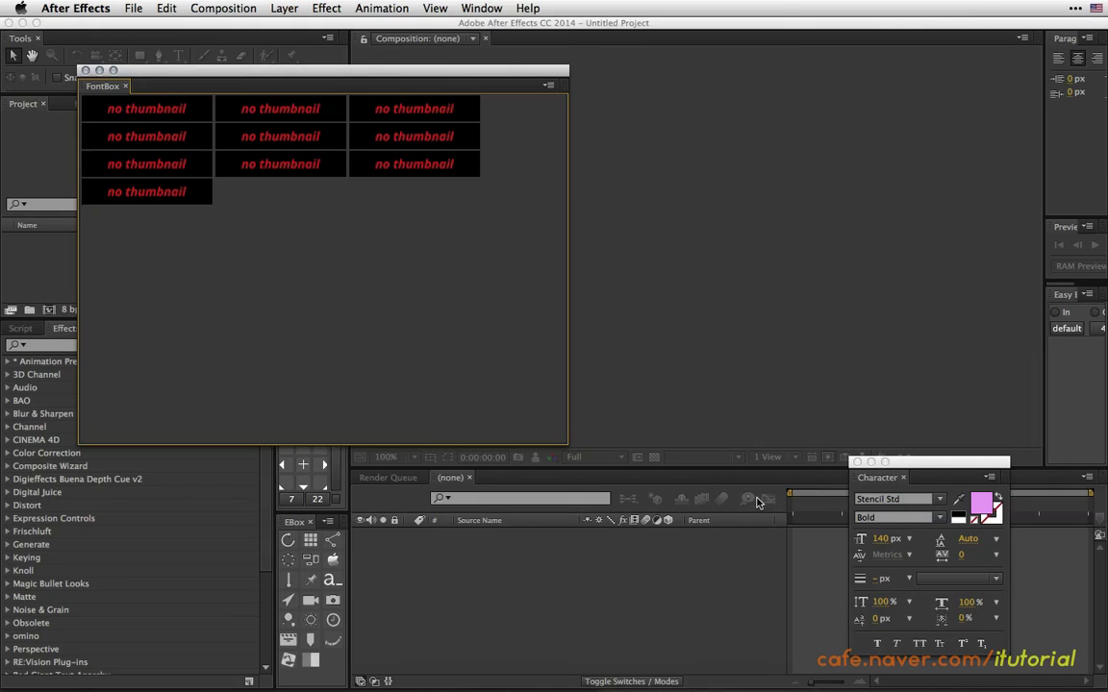
left_click_drag(342, 69, 423, 83)
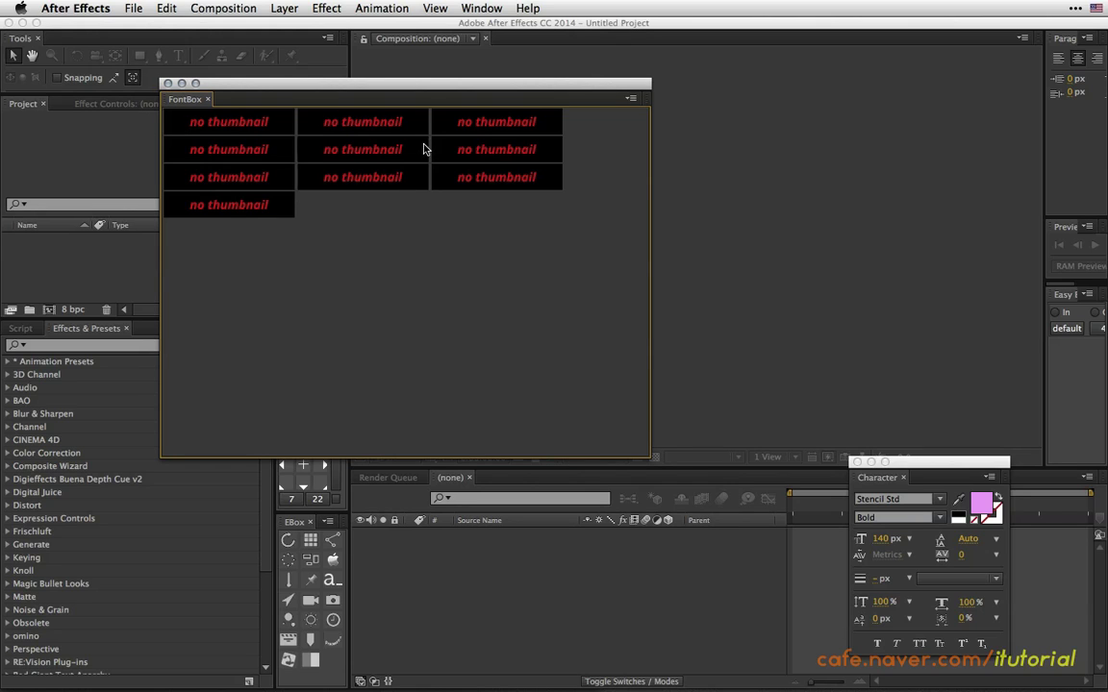
left_click_drag(374, 86, 399, 108)
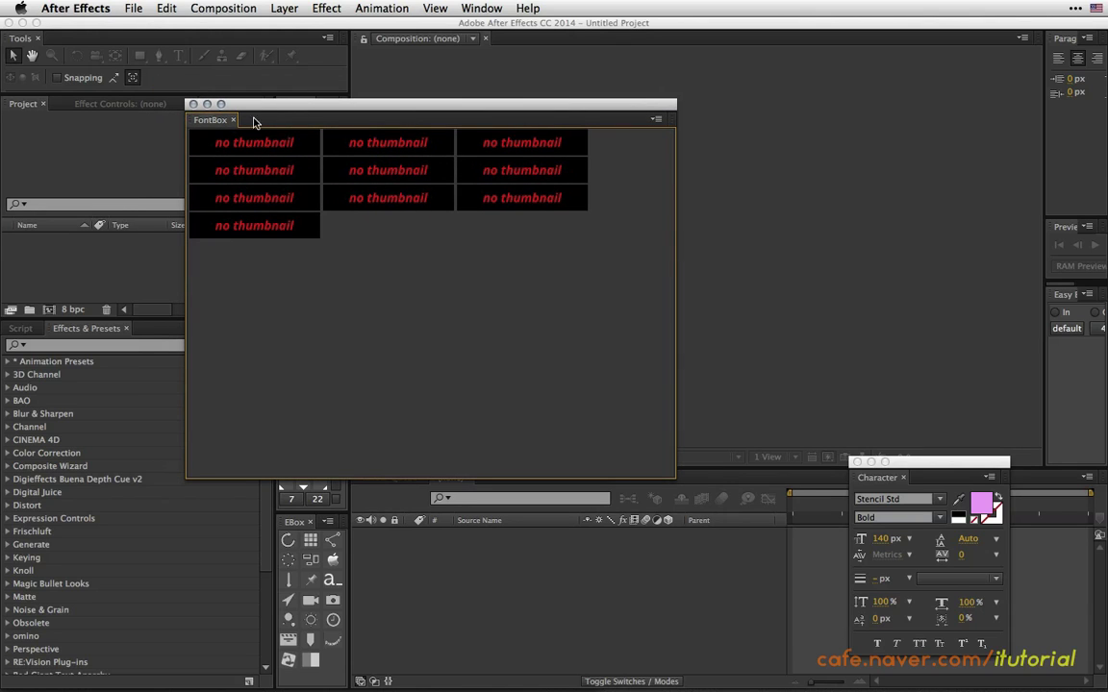
left_click(194, 104)
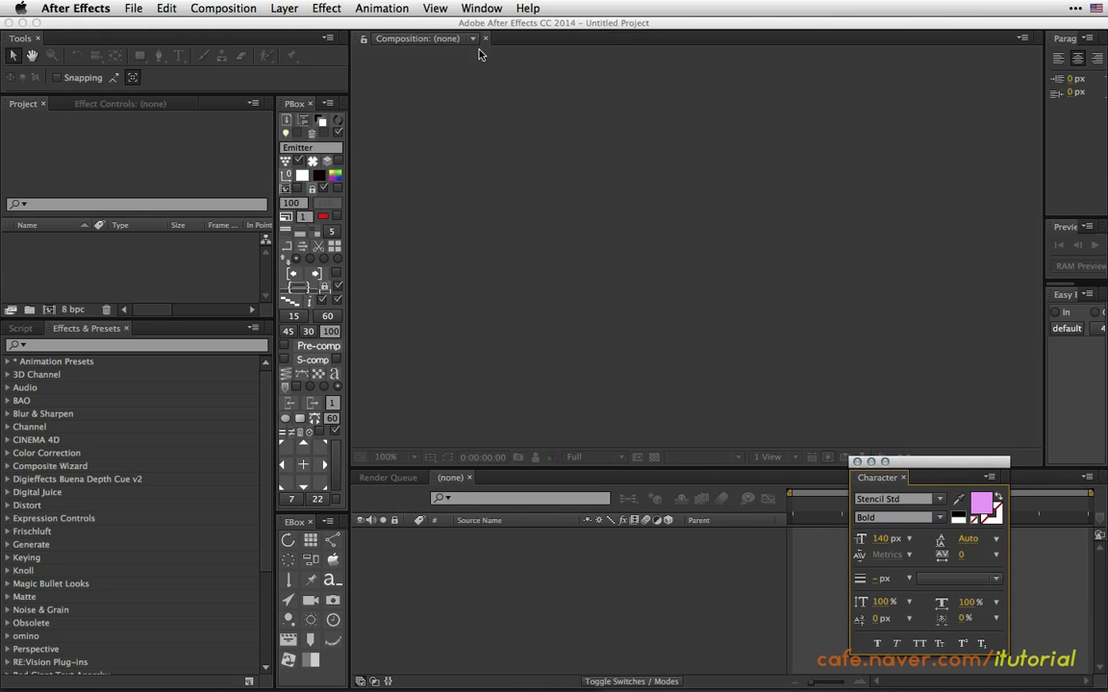
Run the ScriptUI Panels/ReSet_FontBox_Path.jsx script file.
left_click(134, 9)
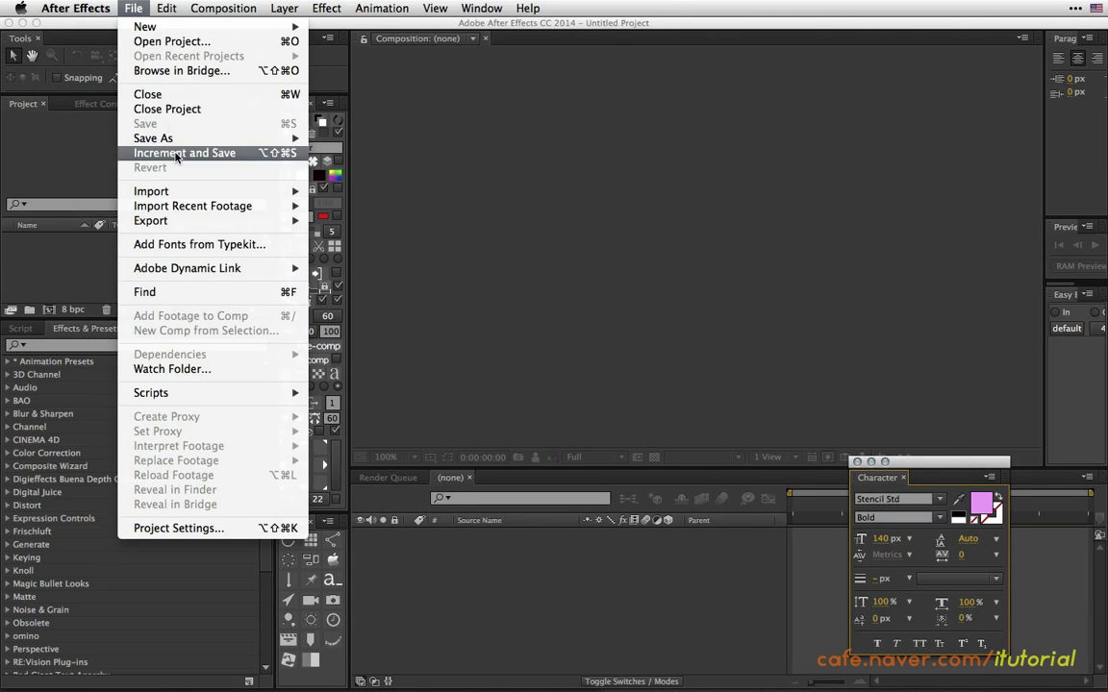
mouse_move(228, 395)
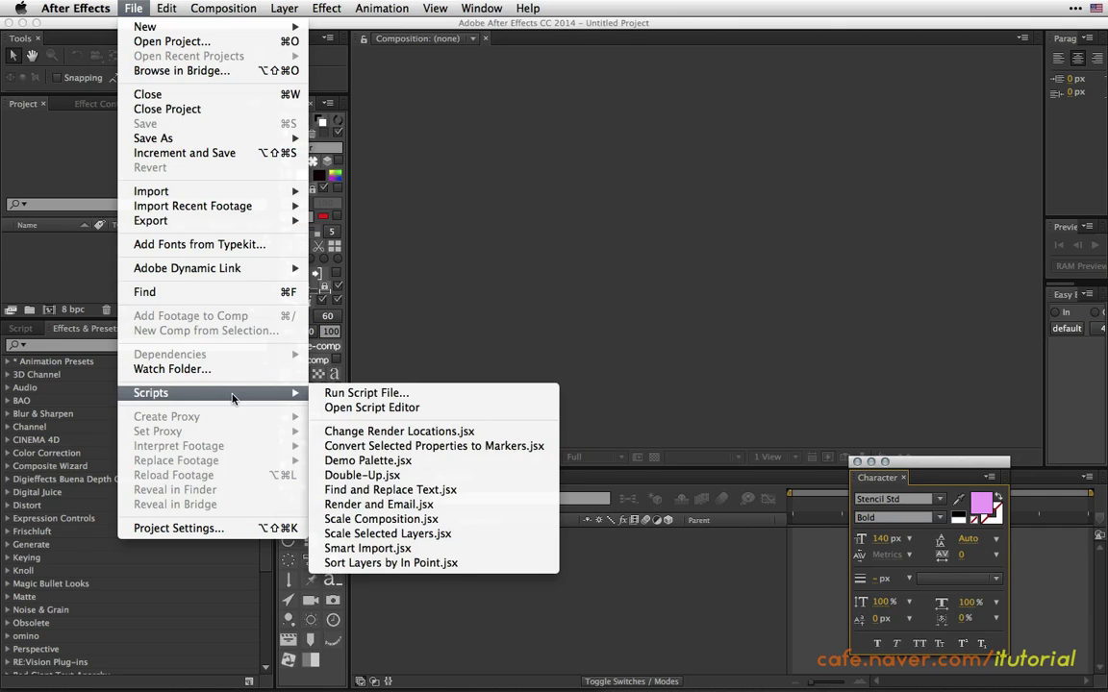
left_click(385, 394)
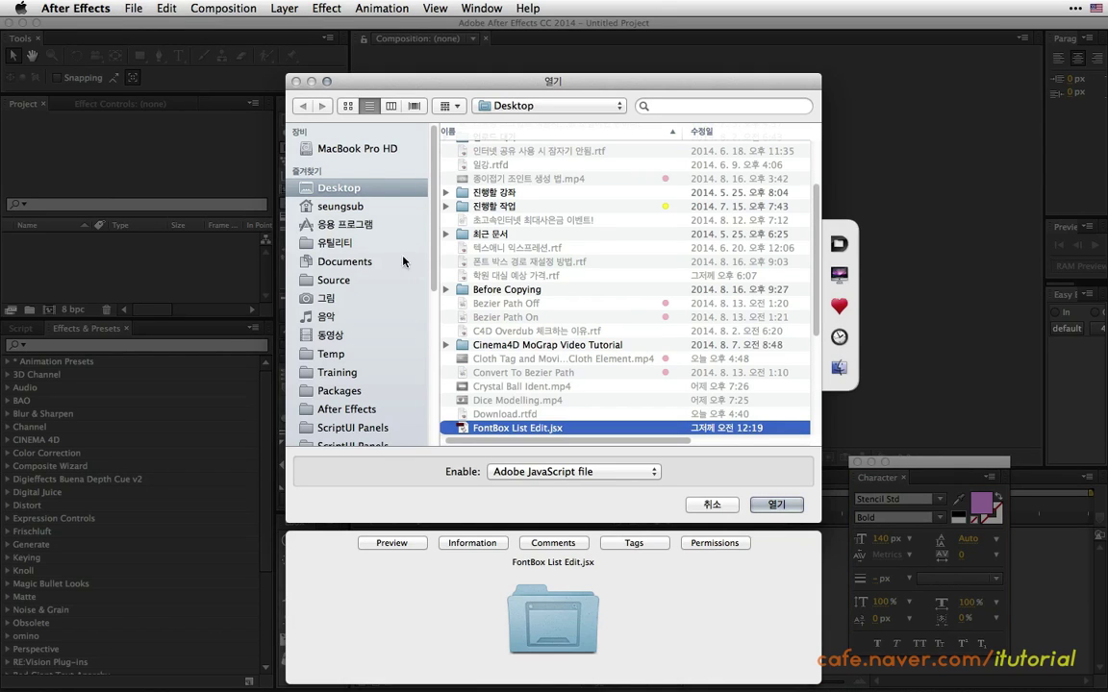
scroll(419, 317, "down", 5)
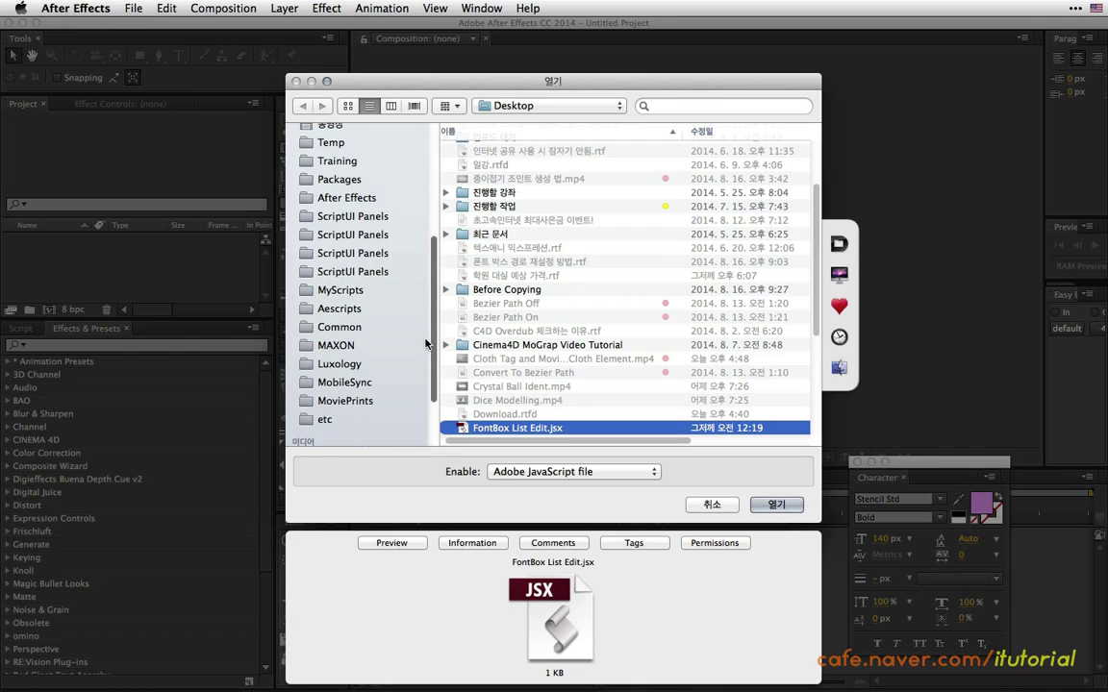
scroll(426, 343, "up", 1)
left_click(355, 304)
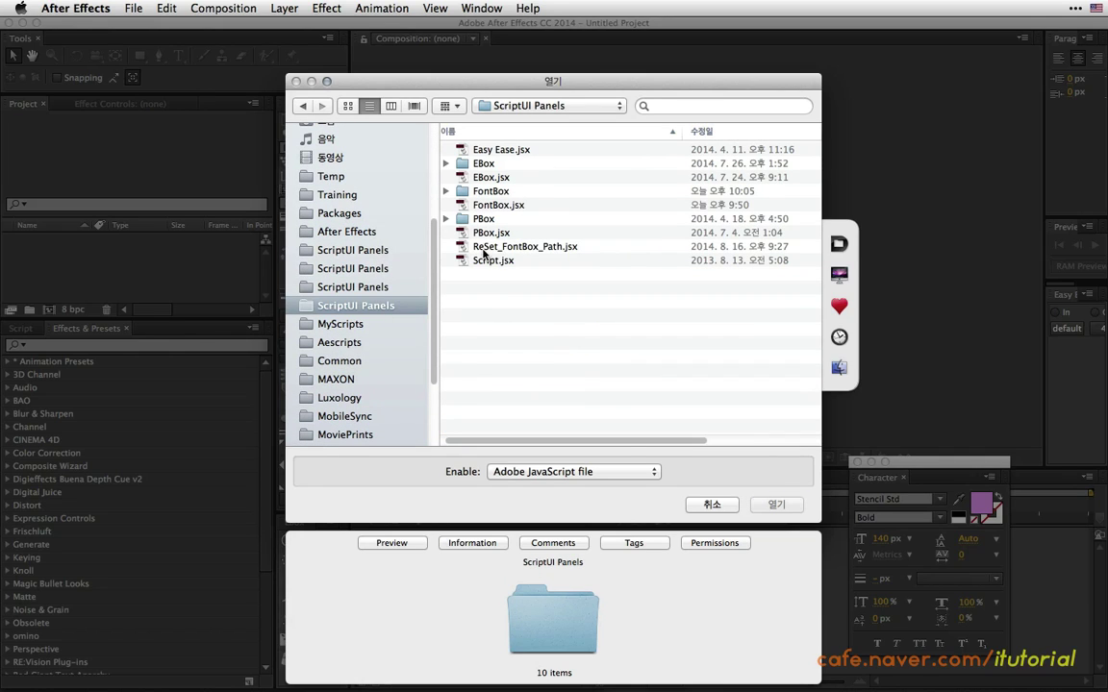
left_click(522, 248)
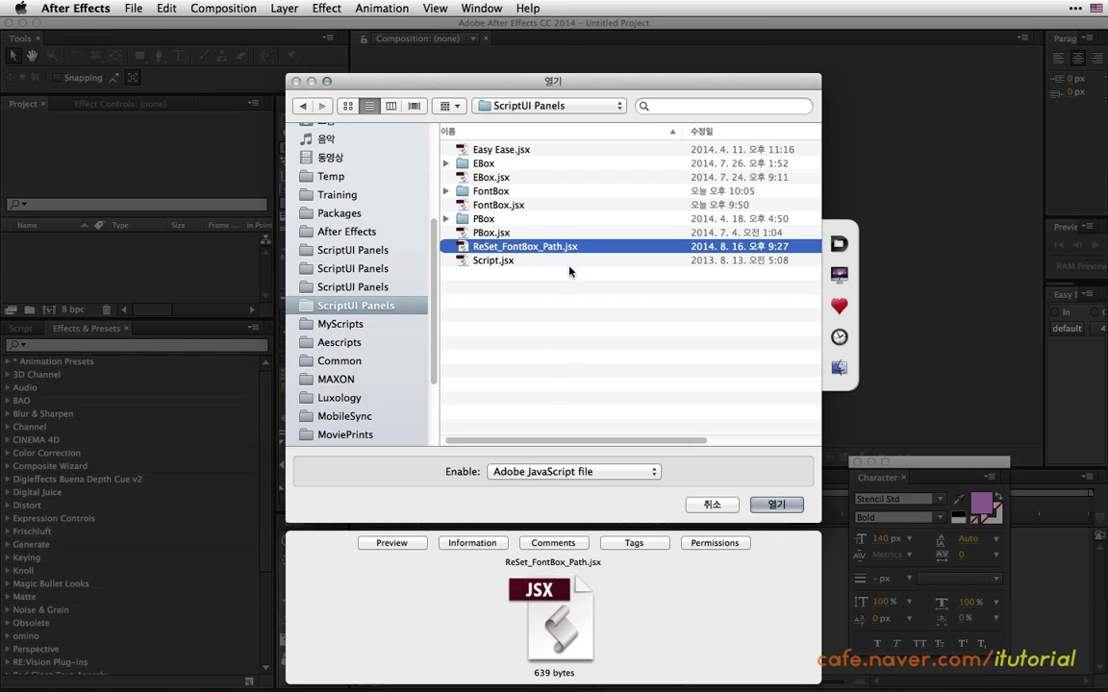
left_click(762, 504)
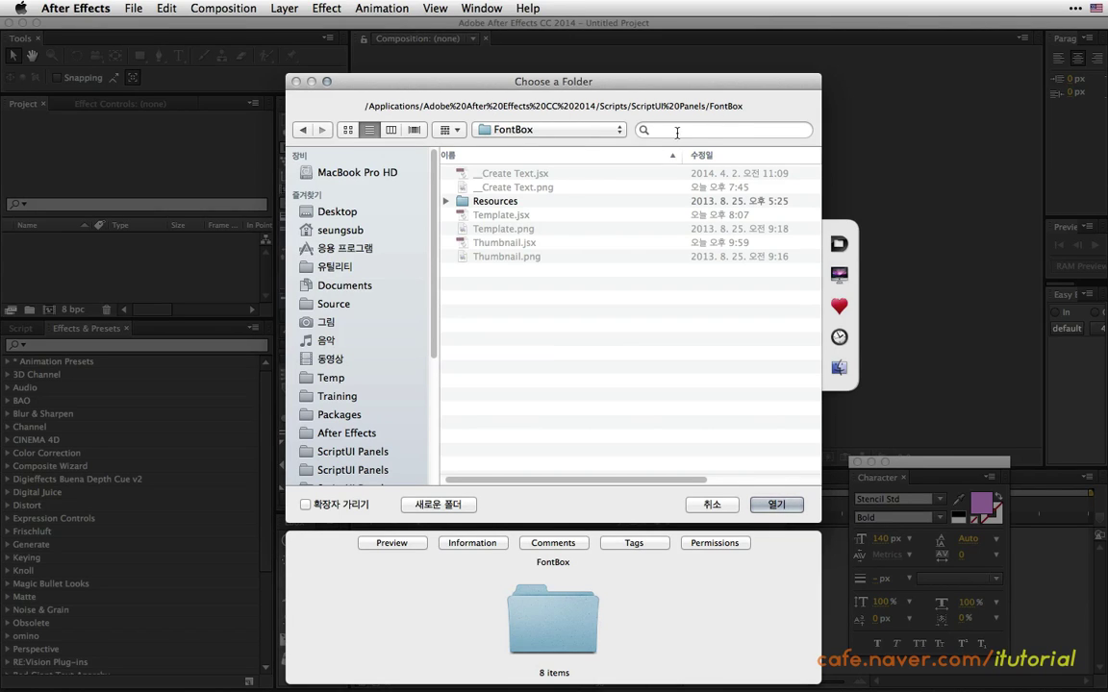
Choose ScriptUI Panels/FontBox as the FontBox preset folder.
left_click(591, 129)
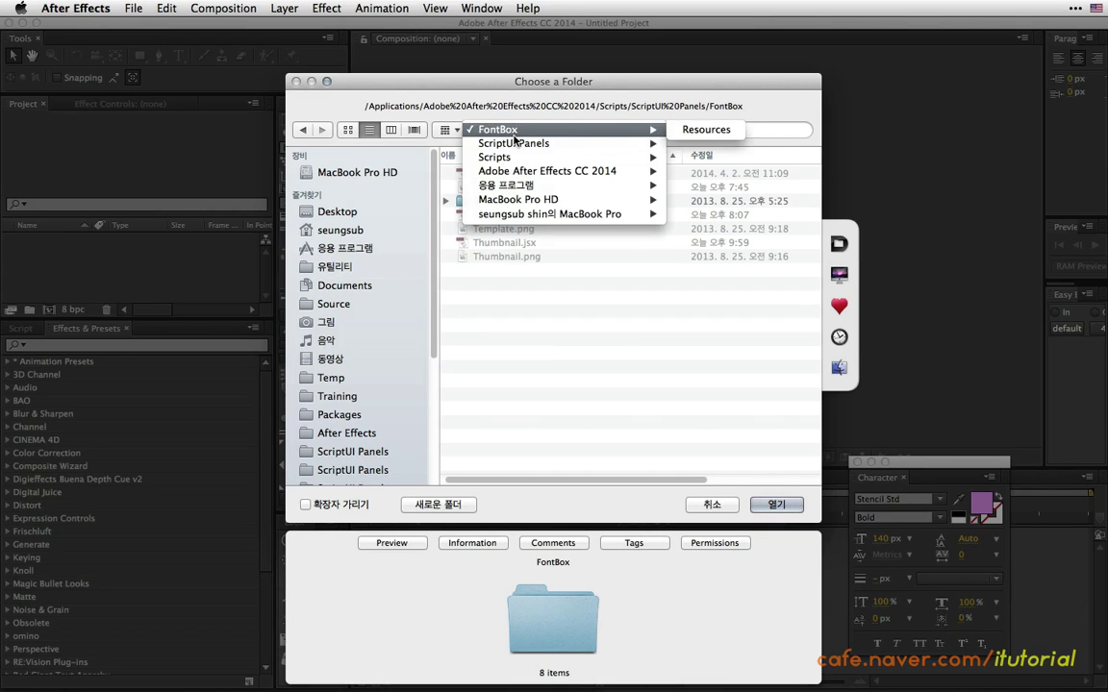
mouse_move(532, 172)
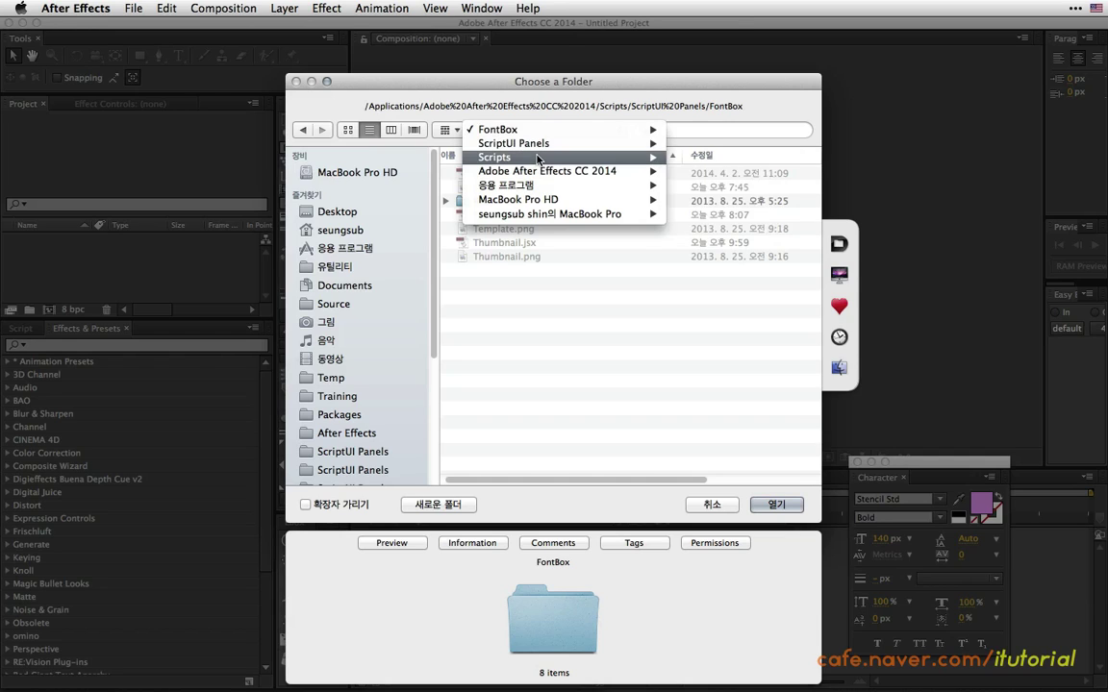
mouse_move(546, 132)
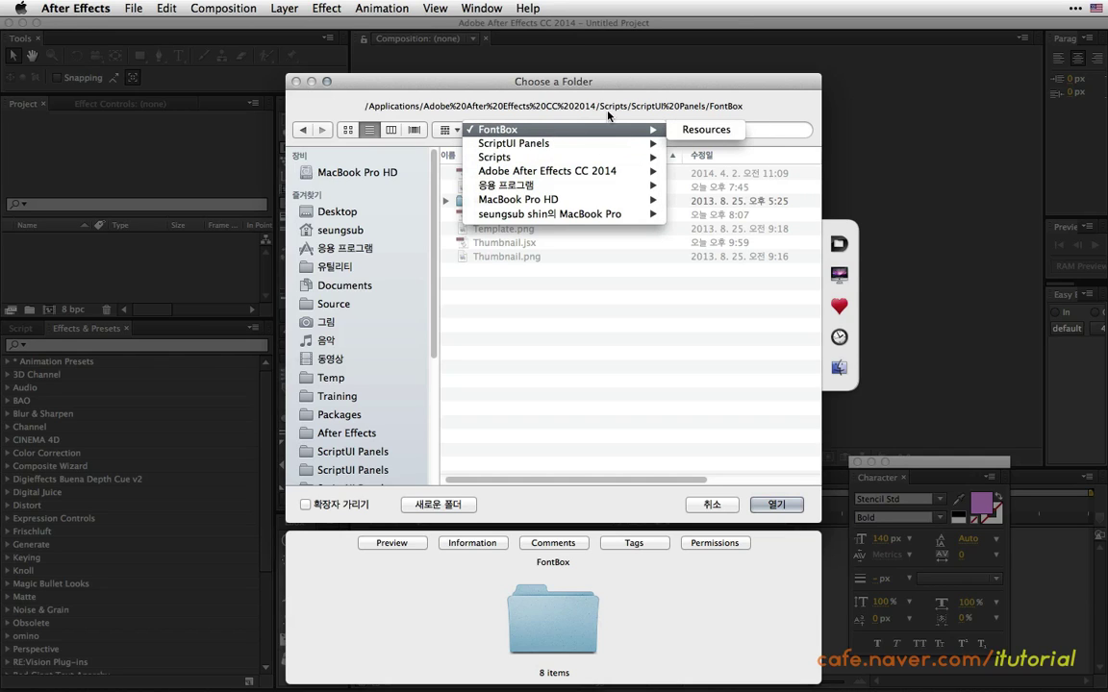
left_click(607, 116)
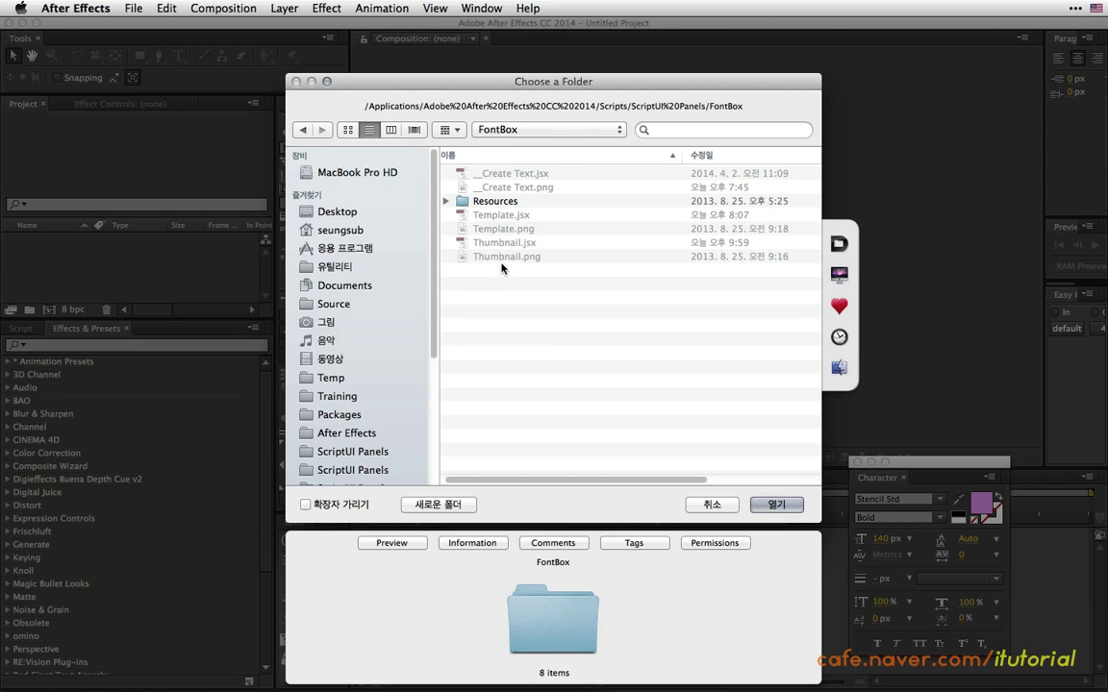
left_click(771, 505)
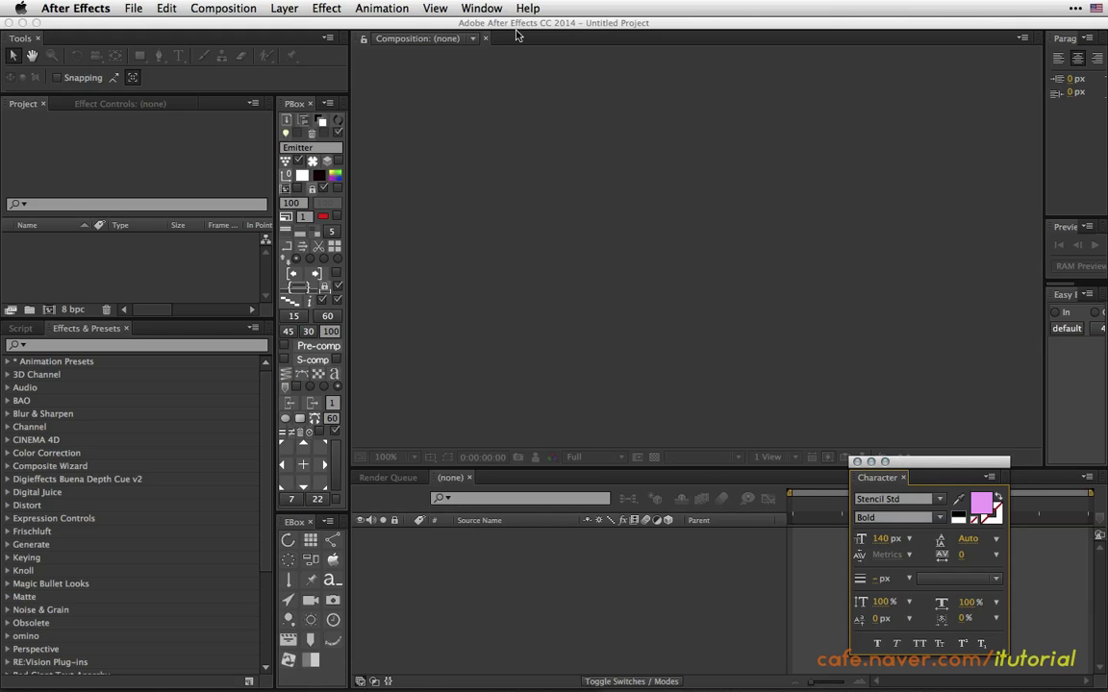
Open FontBox.jsx, shrink its window, and dock it in the Effects & Presets group.
left_click(481, 9)
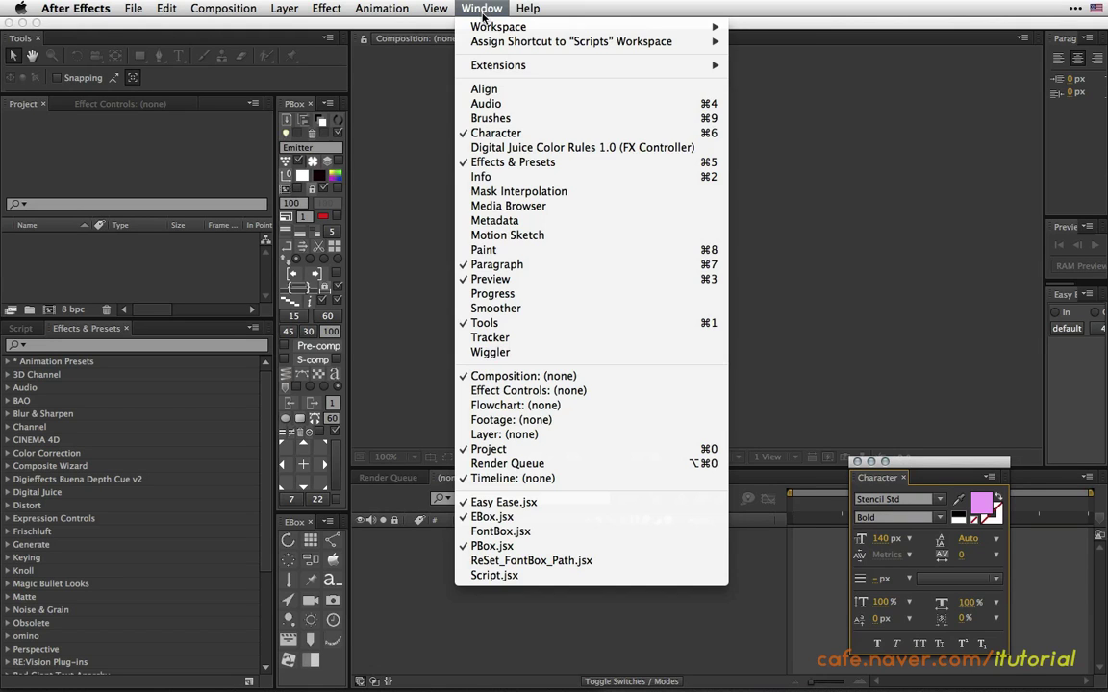
left_click(476, 532)
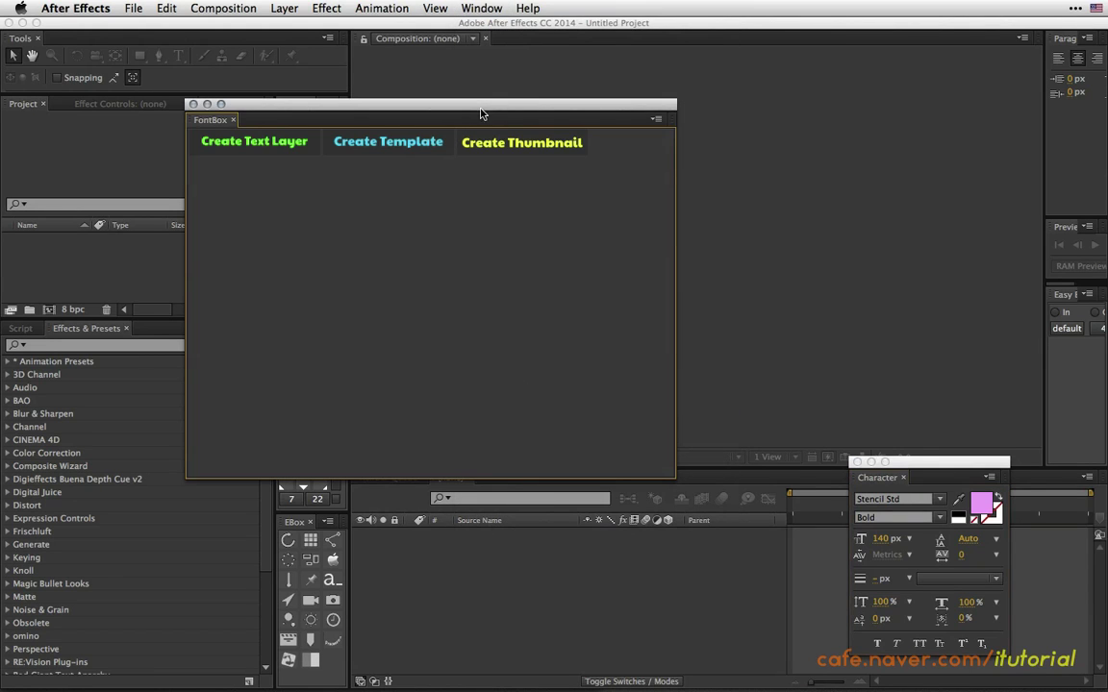
left_click_drag(480, 113, 516, 134)
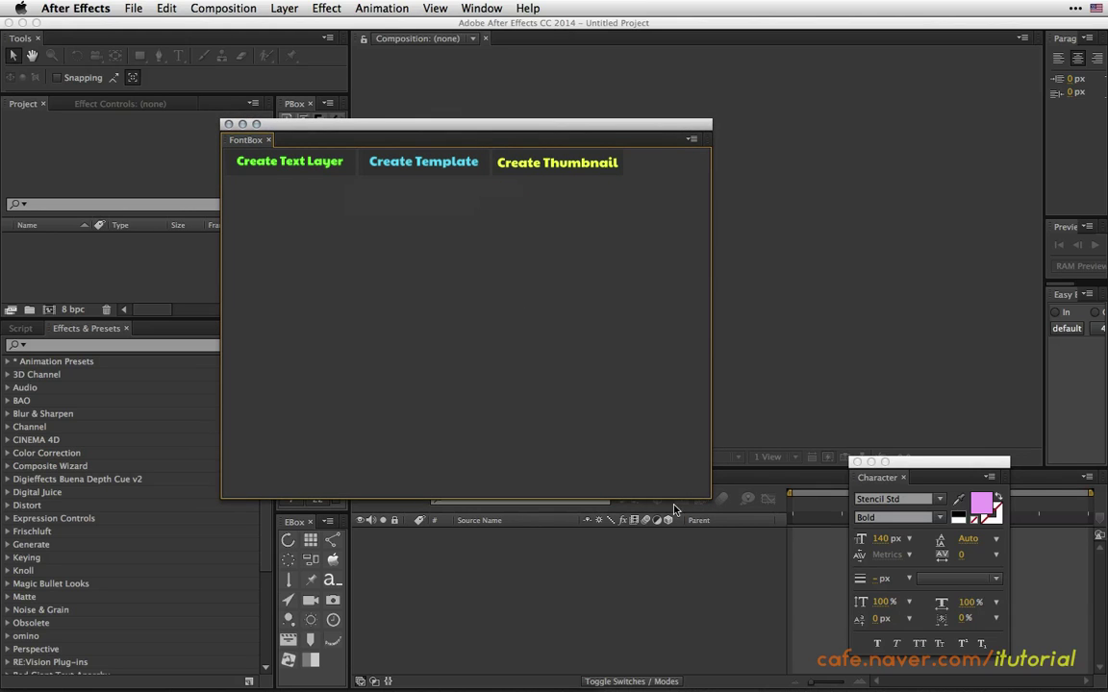
left_click_drag(708, 495, 496, 453)
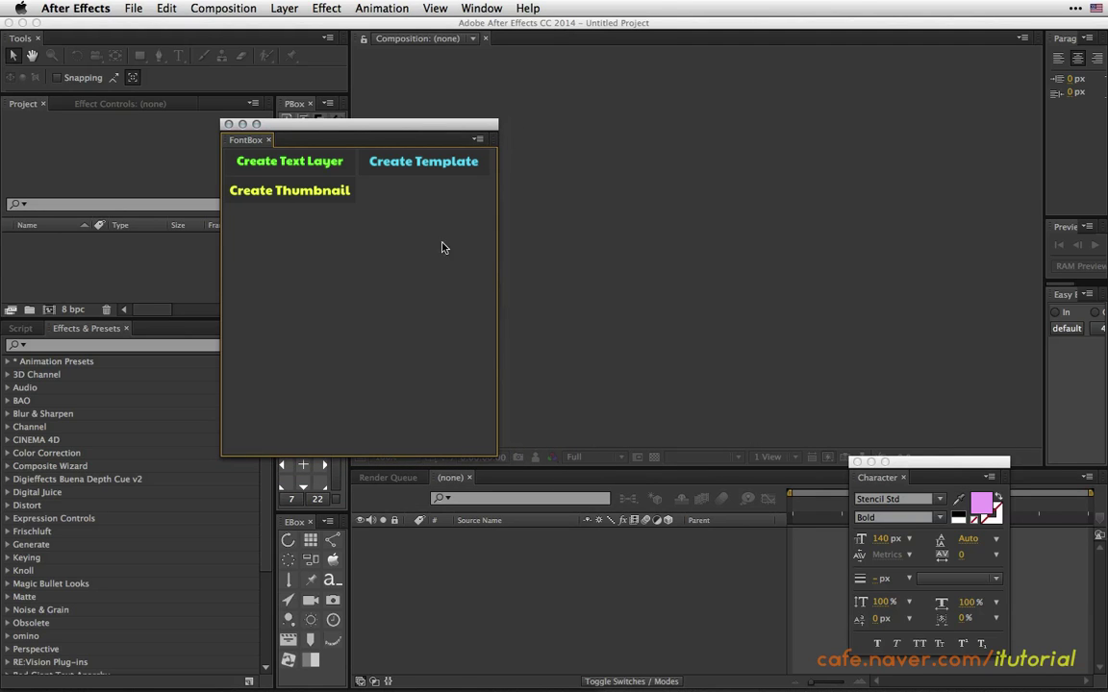
left_click_drag(317, 132, 222, 421)
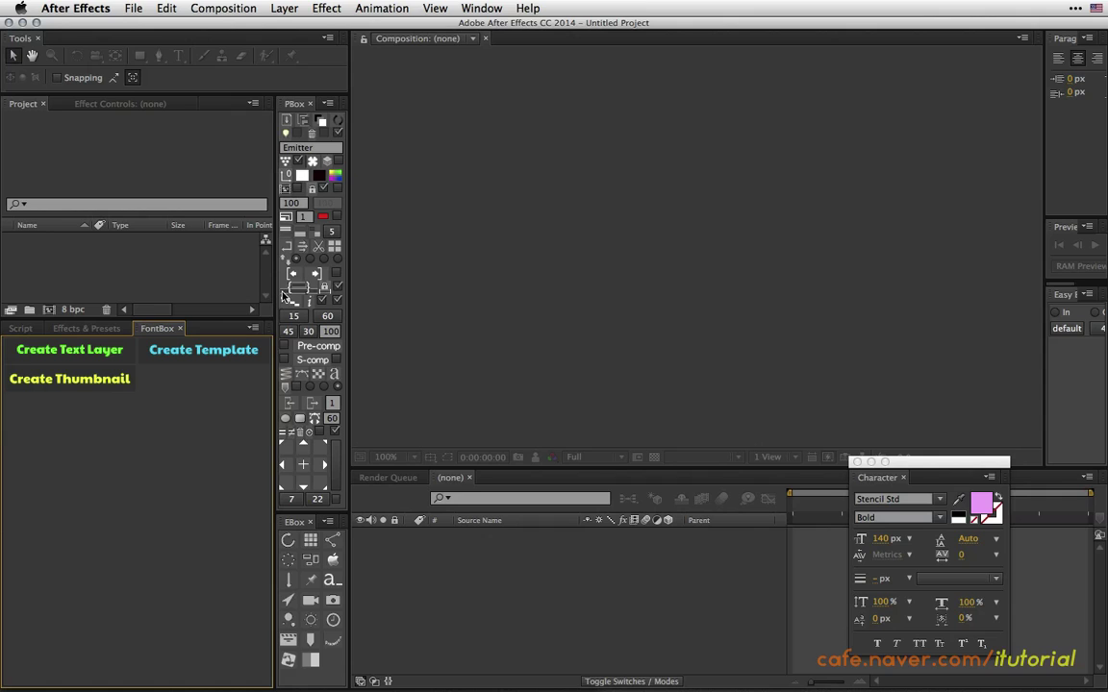
Create Comp 1 with the NTSC D1 Widescreen Square Pixel preset (872×486, 29.97 fps, 10 s).
left_click(49, 308)
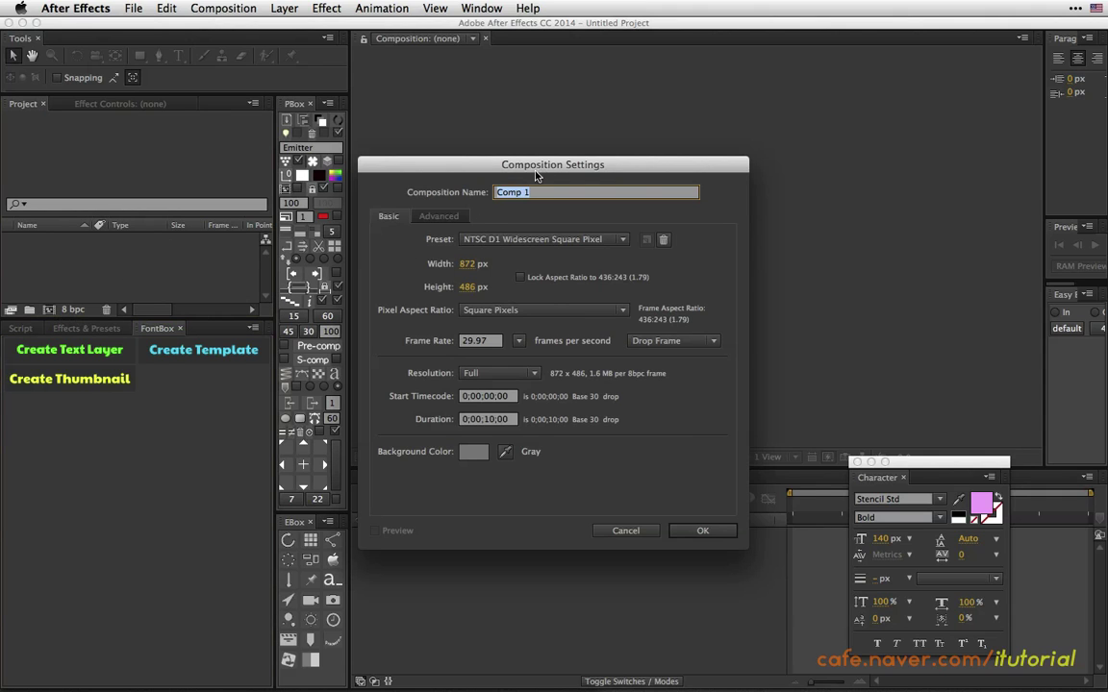
left_click_drag(550, 165, 586, 133)
left_click(586, 207)
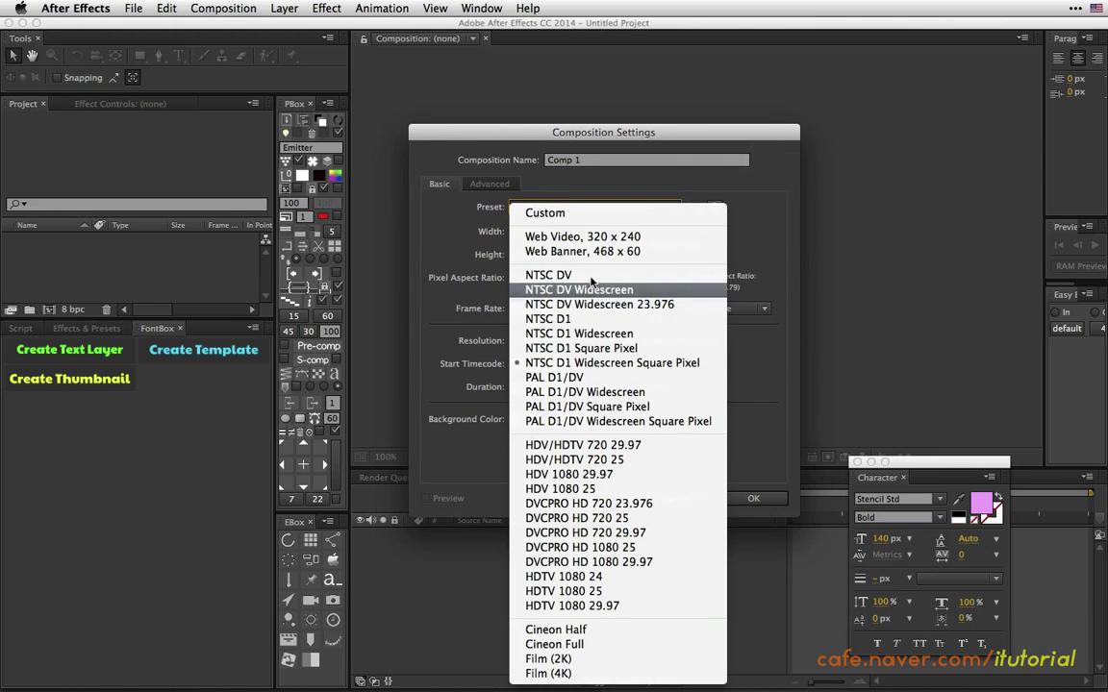
left_click(734, 228)
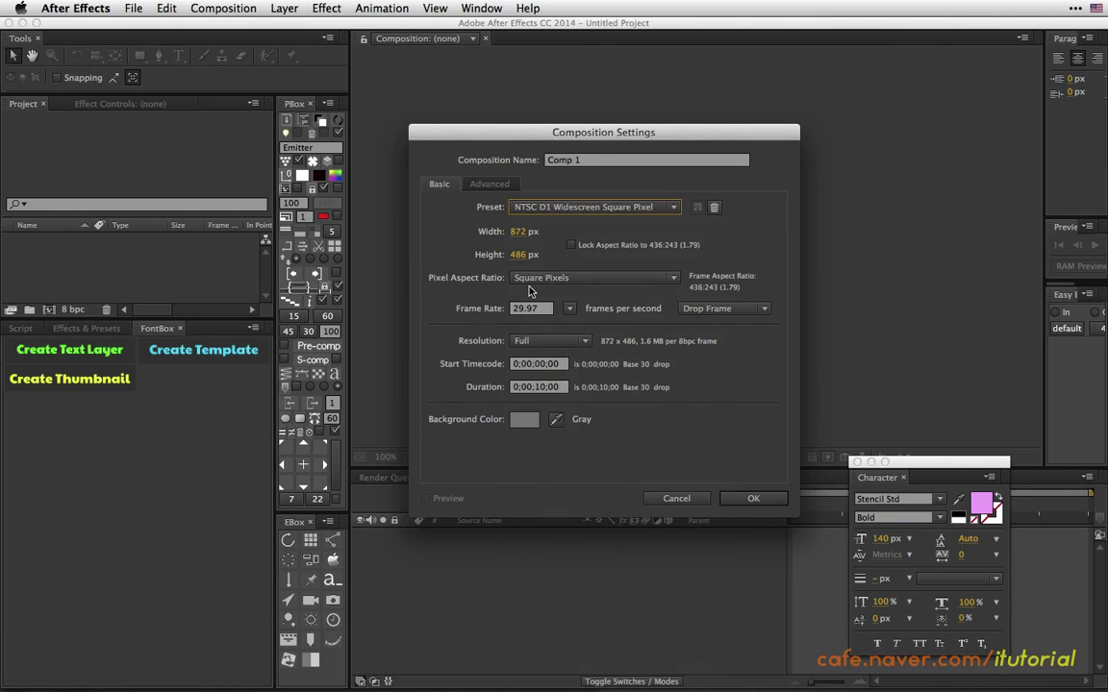
left_click(748, 499)
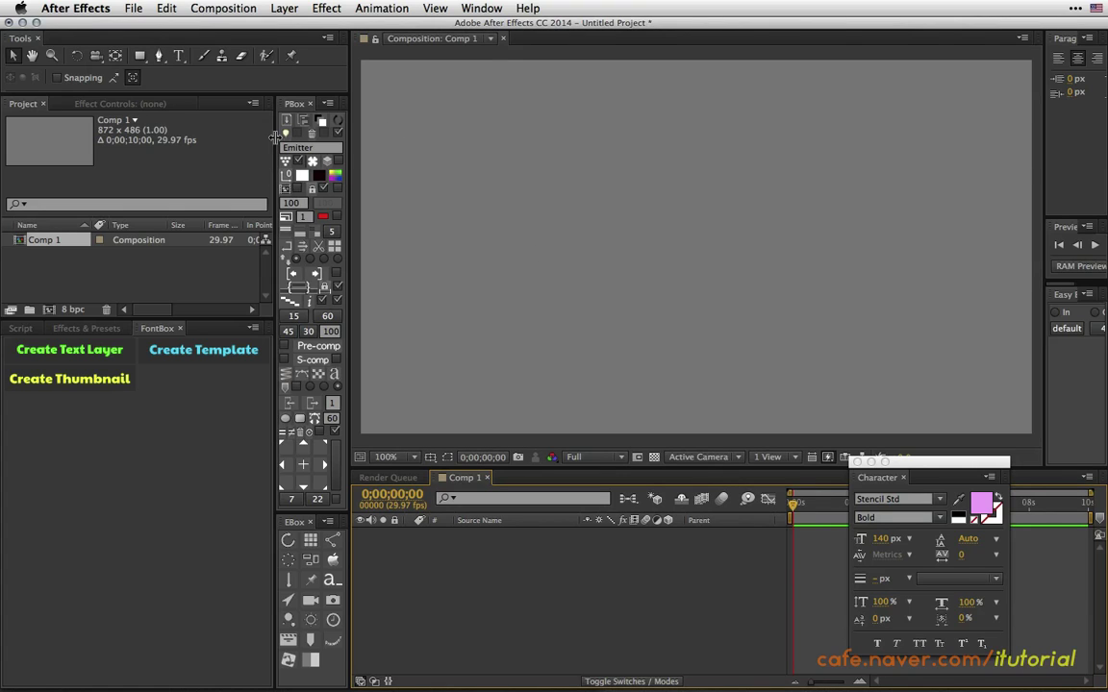
left_click(177, 55)
Add a MOTIONGRAPHIC text layer in Comp 1 at 72 px.
left_click(472, 245)
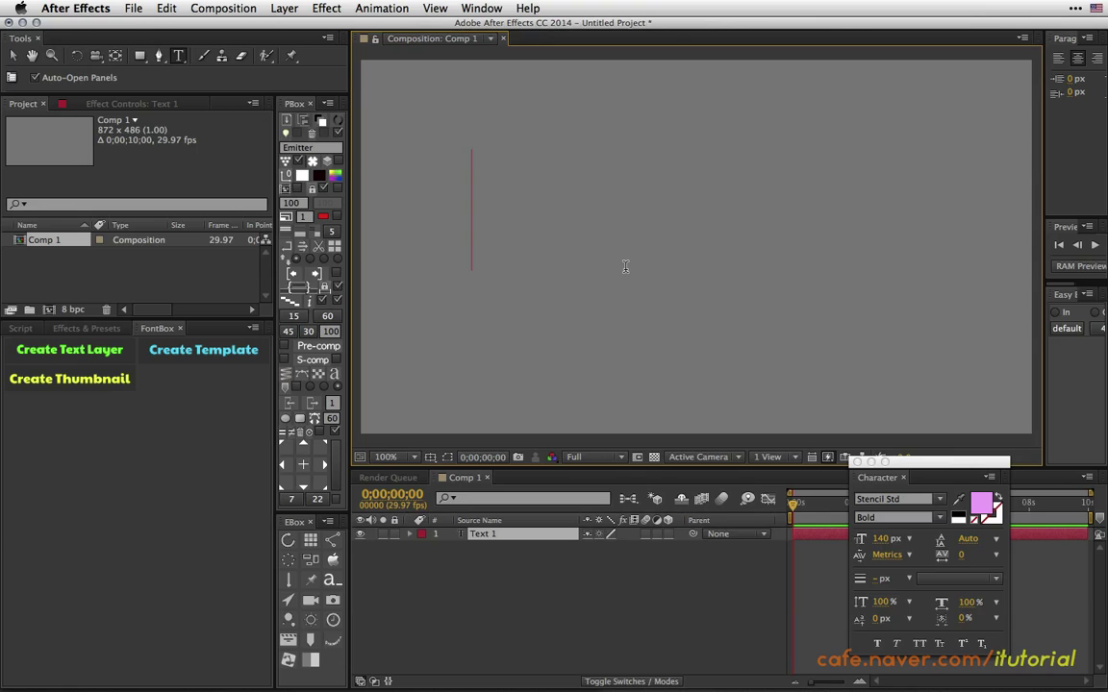
type("MOT")
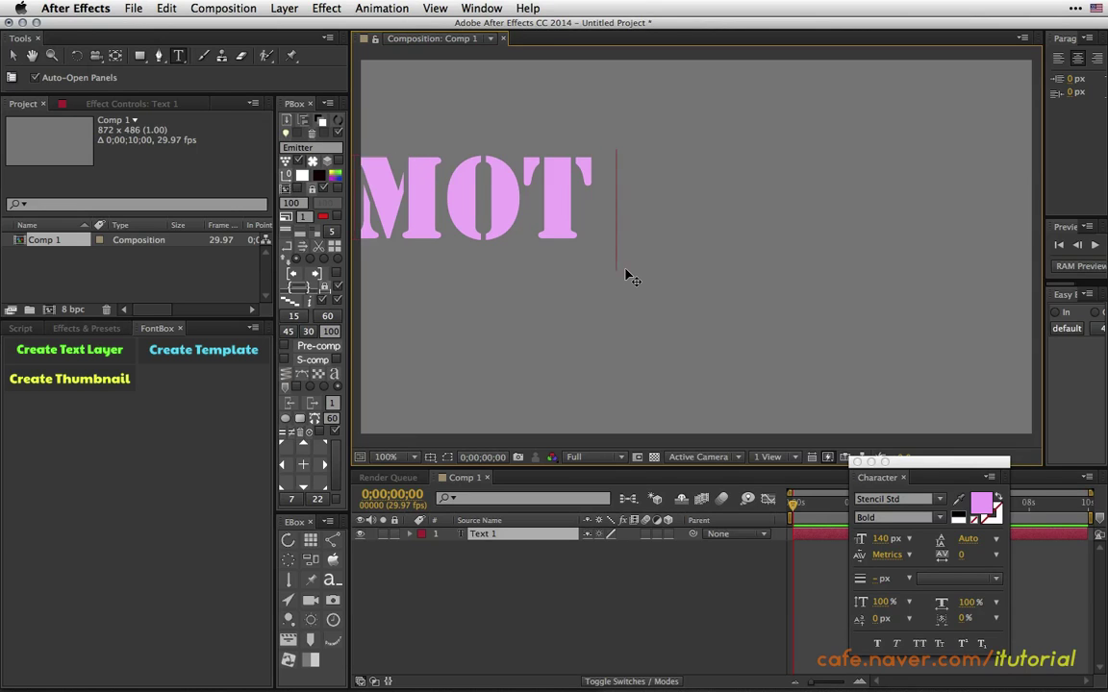
type("ION")
type("GRAPHIC")
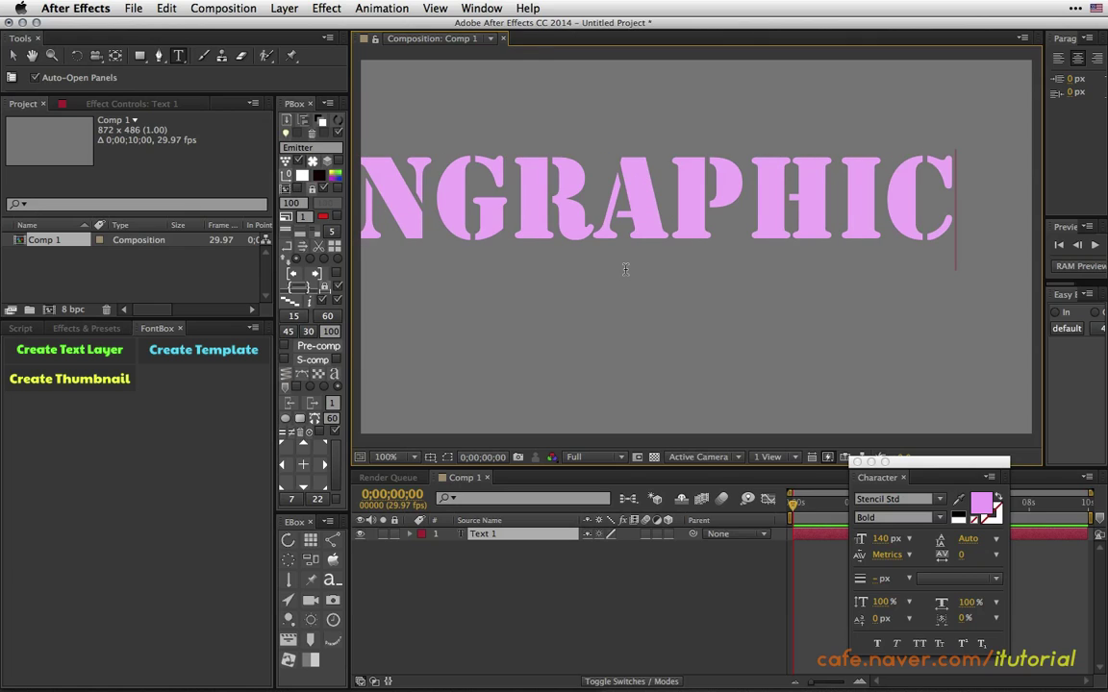
left_click(501, 539)
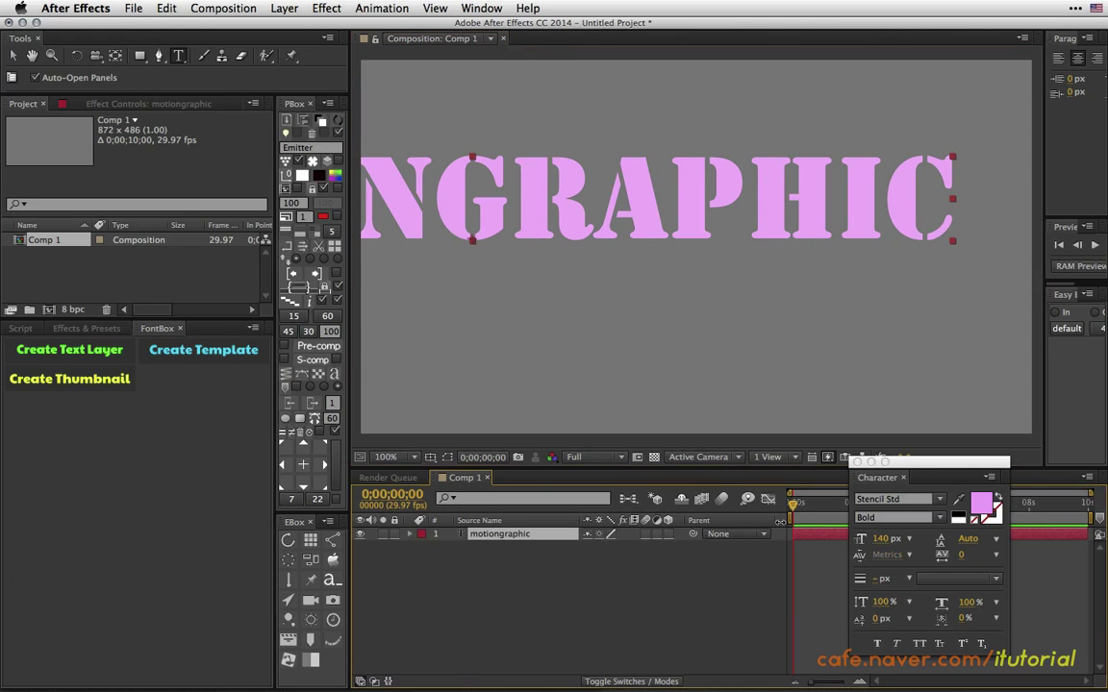
left_click(881, 539)
scroll(881, 540, "down", 20)
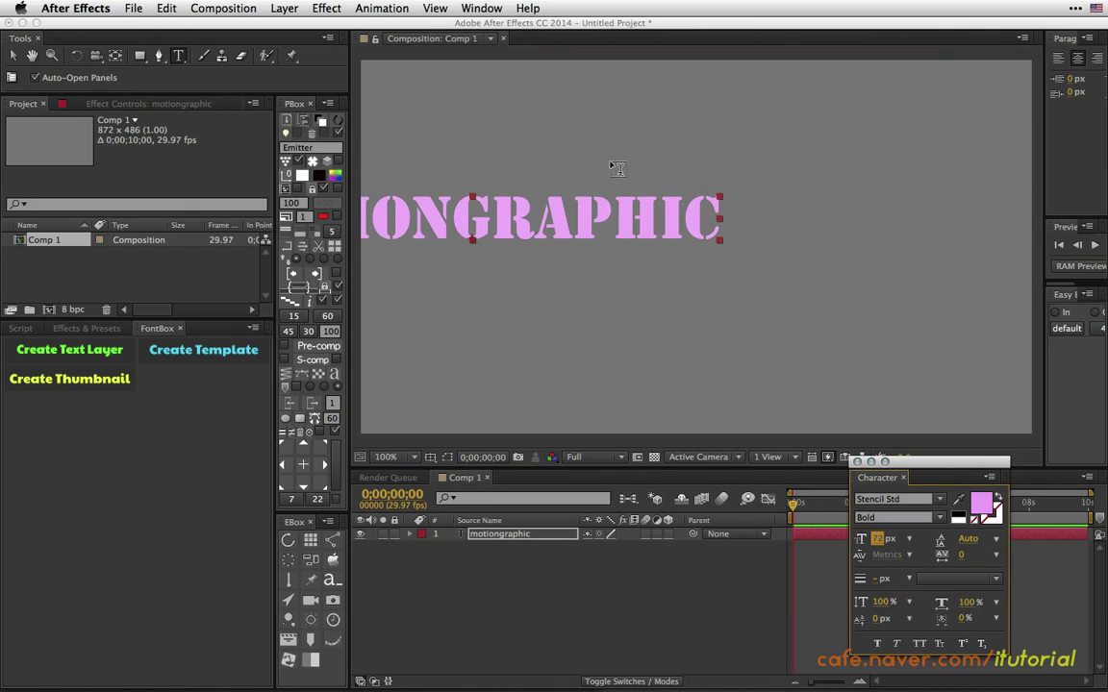
Centre the MOTIONGRAPHIC text in the comp and reduce its font size to 62 px.
left_click(14, 56)
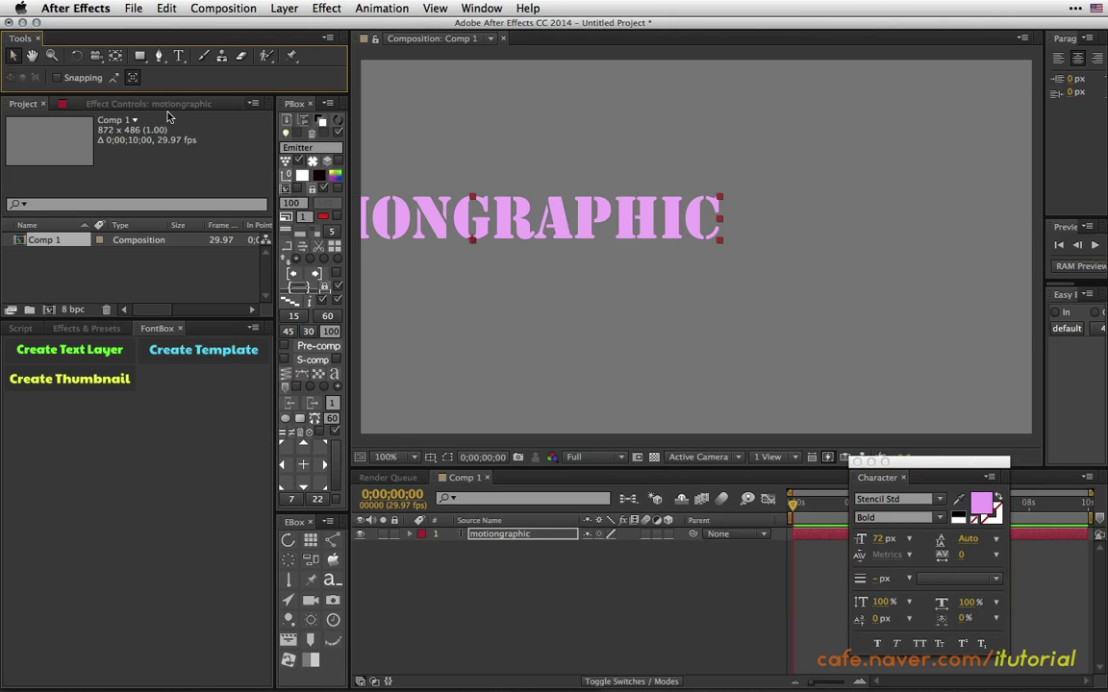
left_click_drag(561, 229, 772, 248)
key("shift+Down")
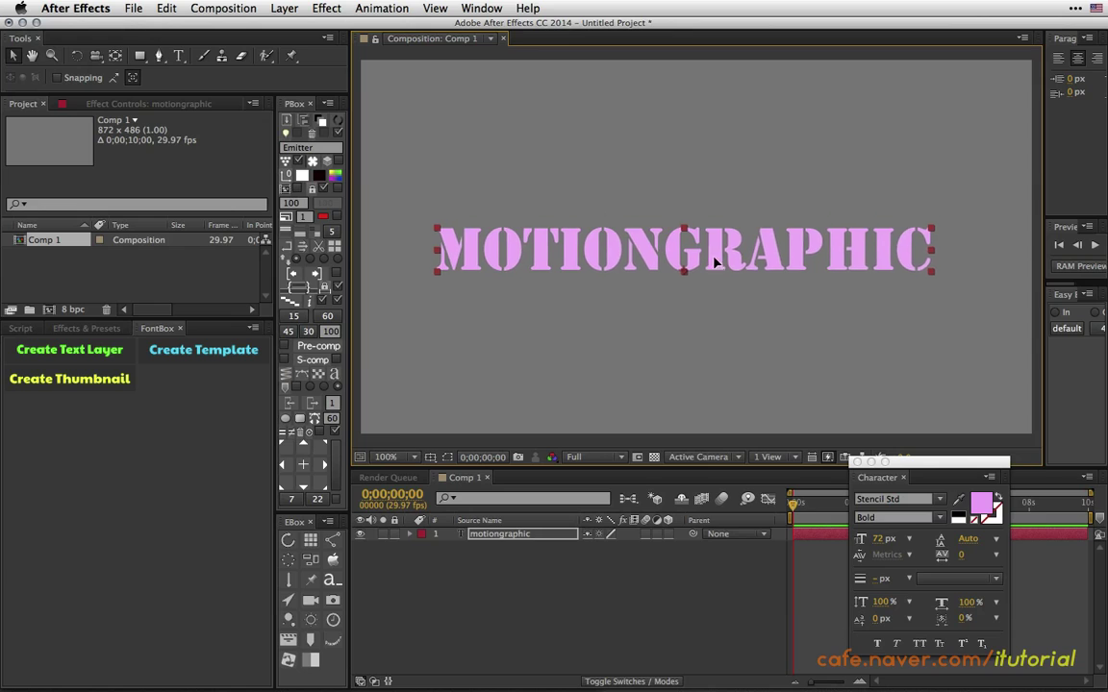
mouse_move(707, 251)
left_mouse_down()
mouse_move(710, 238)
mouse_move(710, 252)
left_mouse_up()
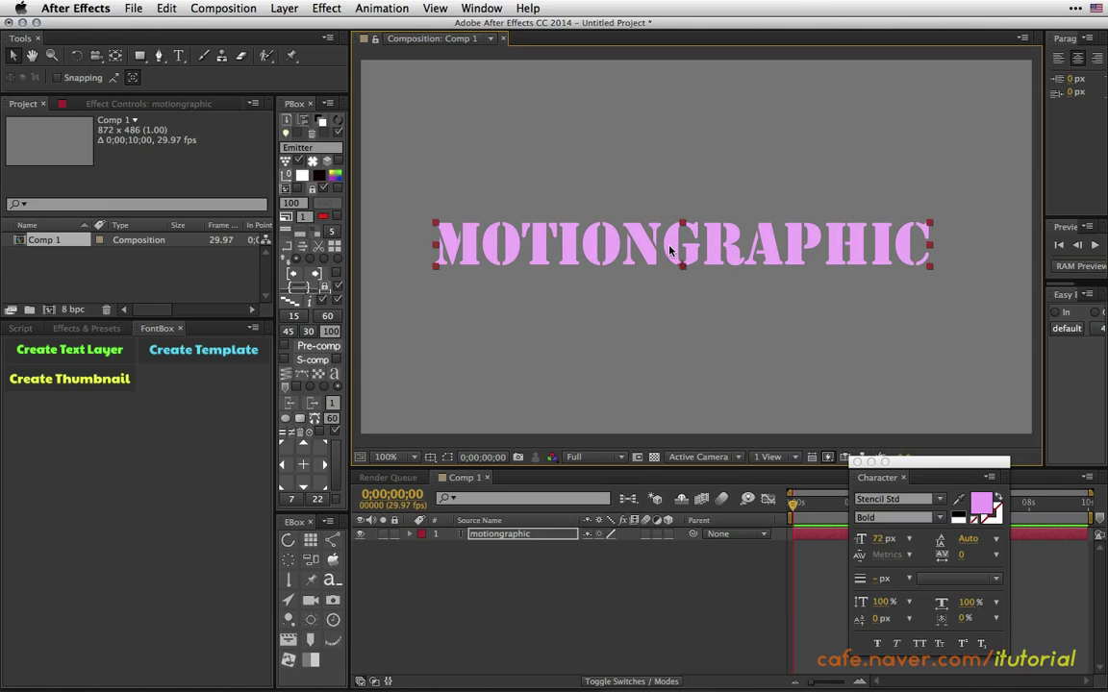
left_click_drag(883, 541, 851, 374)
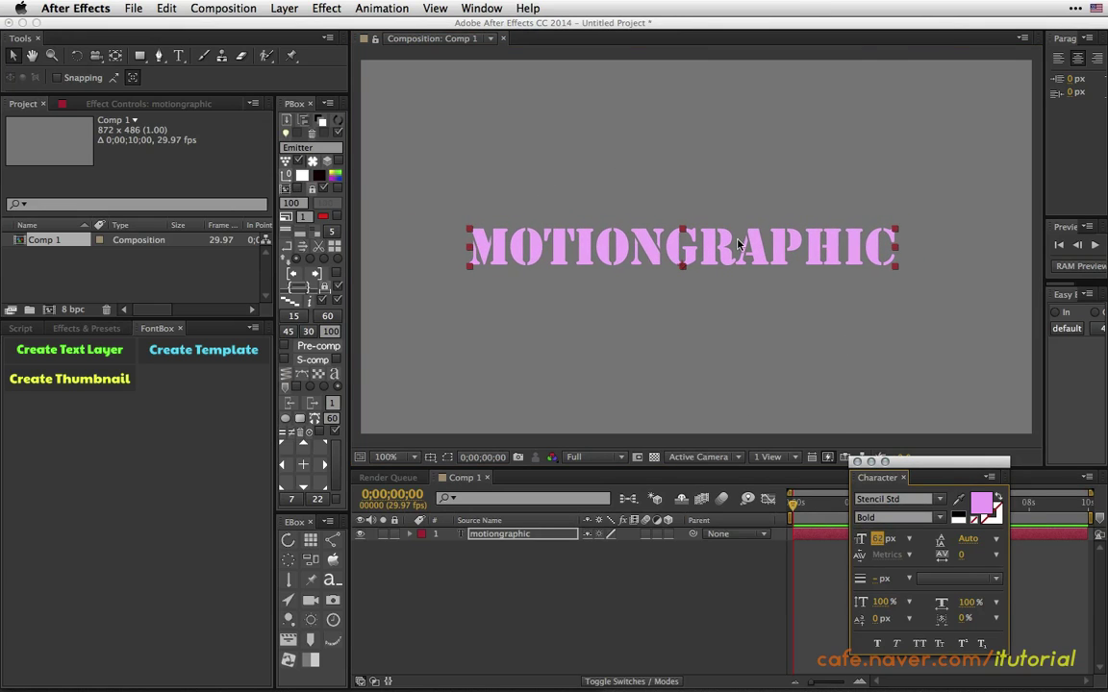
left_click_drag(738, 244, 720, 276)
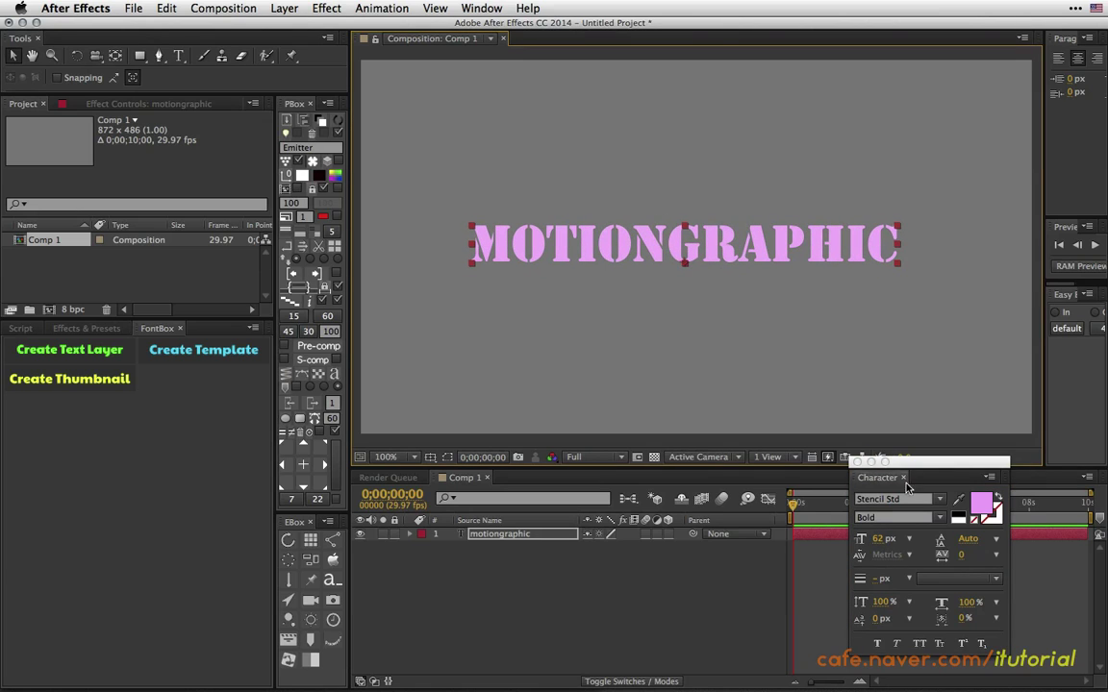
left_click(980, 504)
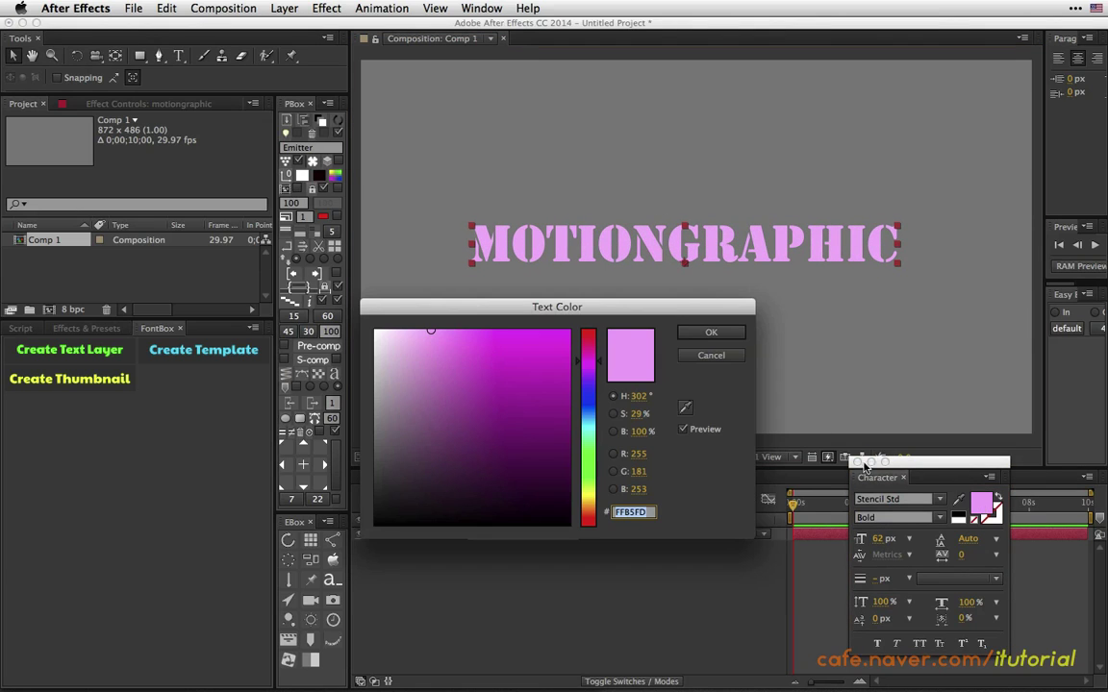
Recolour the MOTIONGRAPHIC fill purple, then lighten it to a light purple.
left_click(590, 376)
left_click(534, 360)
left_click(709, 333)
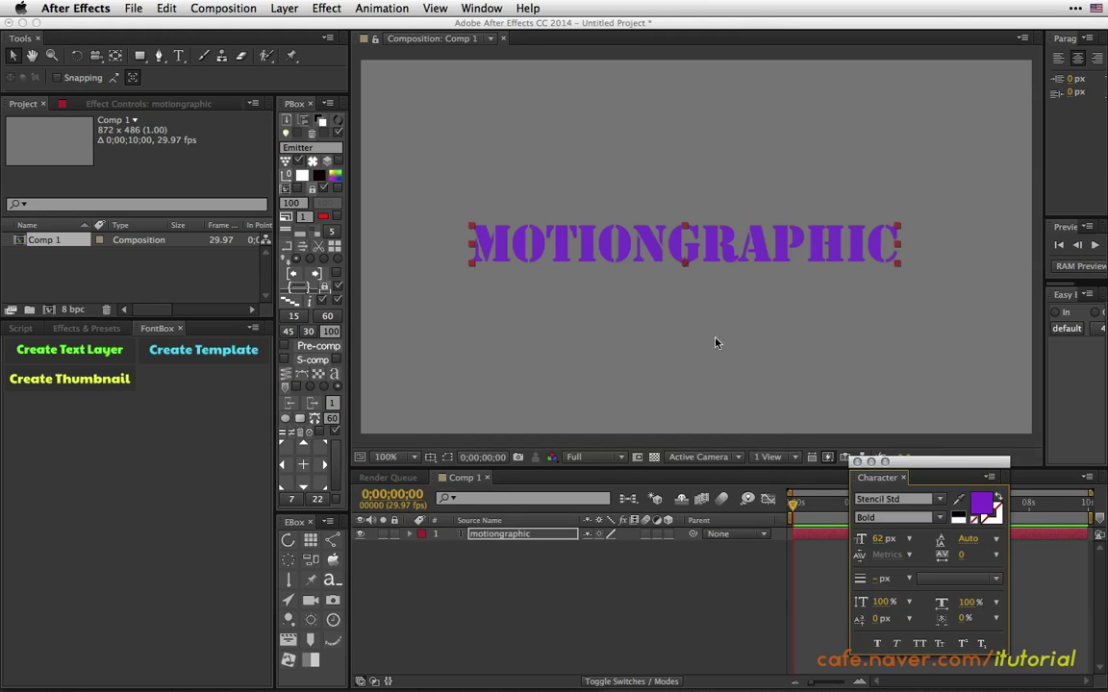
left_click(987, 508)
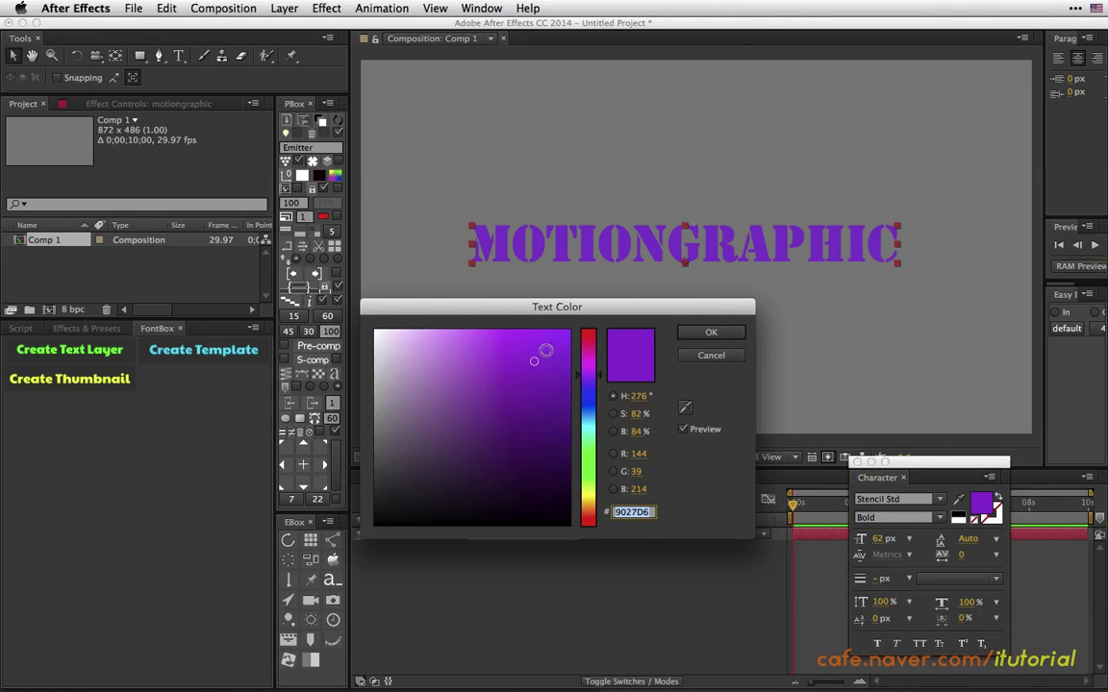
left_click_drag(524, 346, 464, 306)
left_click(707, 333)
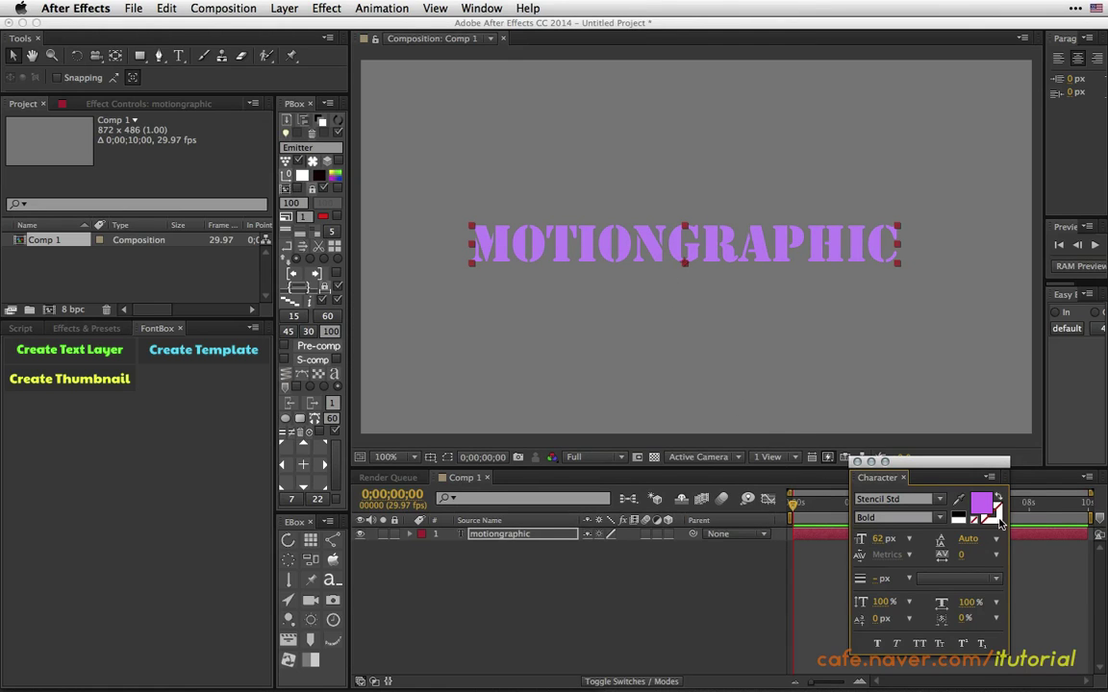
Leave the fill/stroke order unchanged and reposition the floating Character panel.
left_click(980, 581)
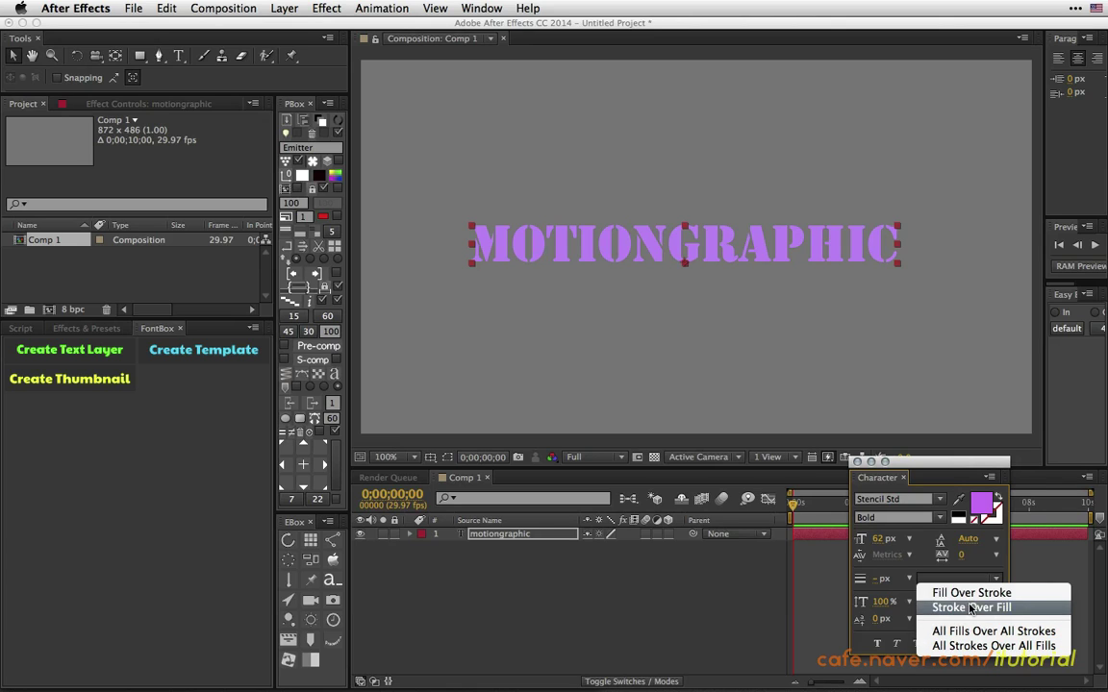
left_click(981, 466)
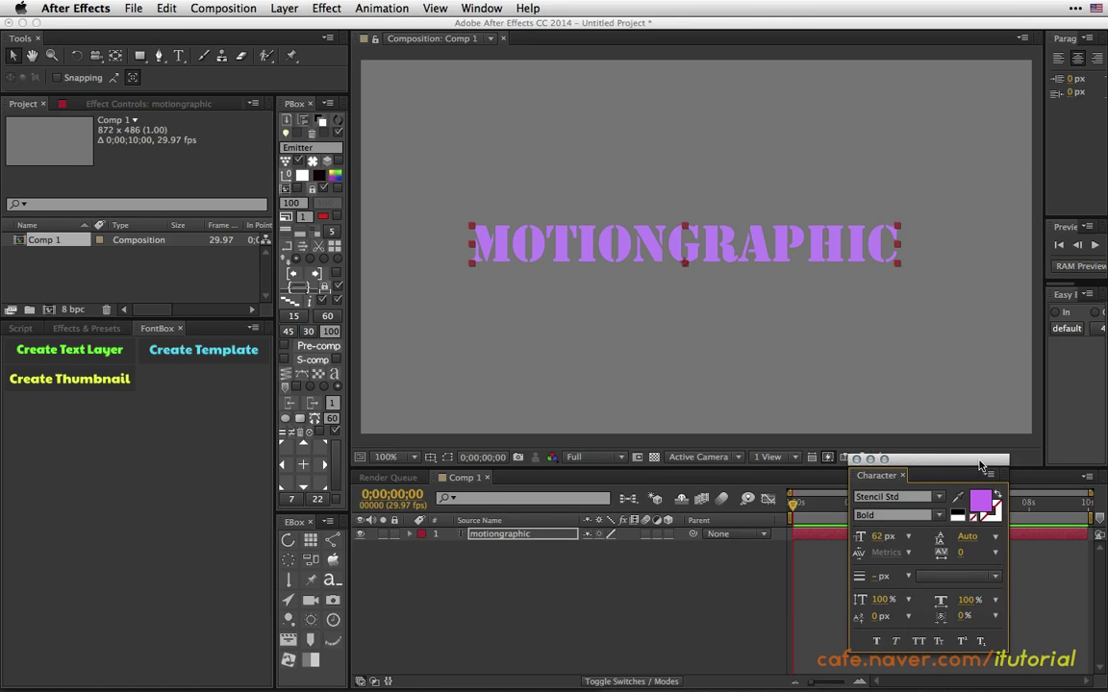
left_click_drag(920, 462, 950, 433)
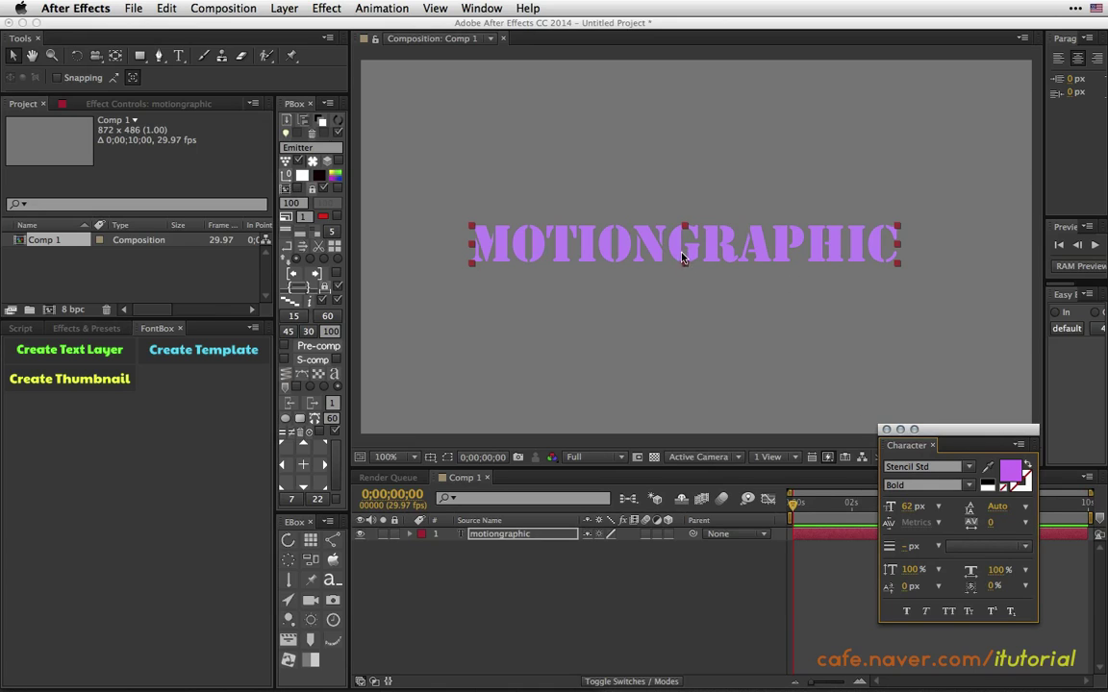
Copy the motiongraphic layer and create a FontBox Font-Template composition.
left_click(509, 536)
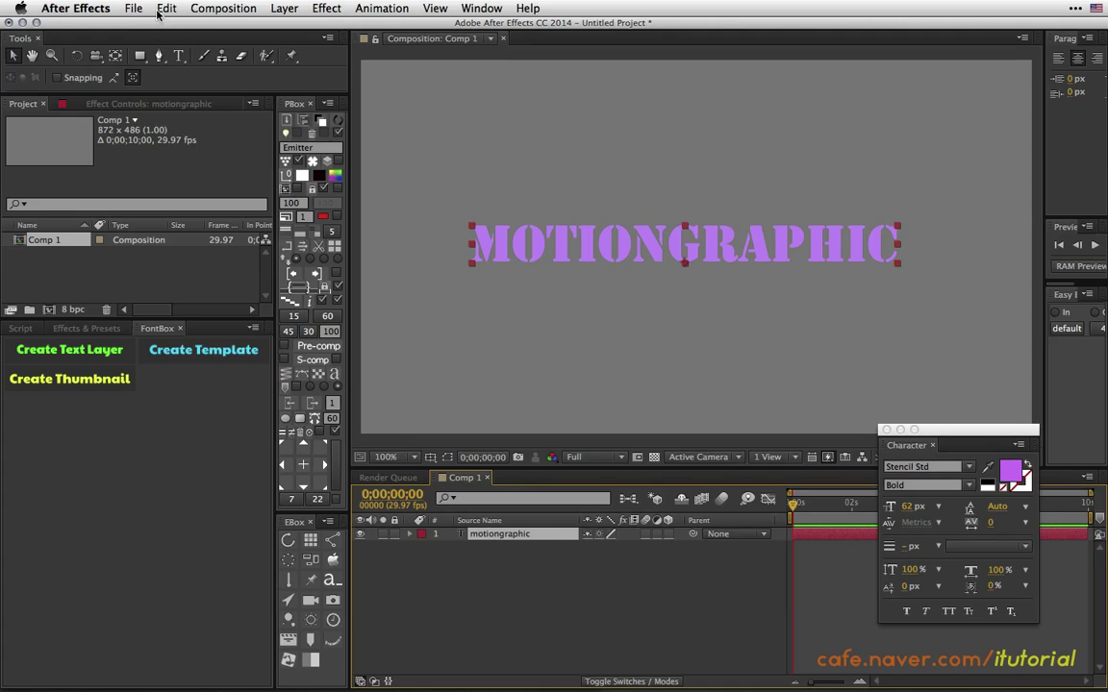
left_click(162, 7)
left_click(213, 96)
left_click(186, 420)
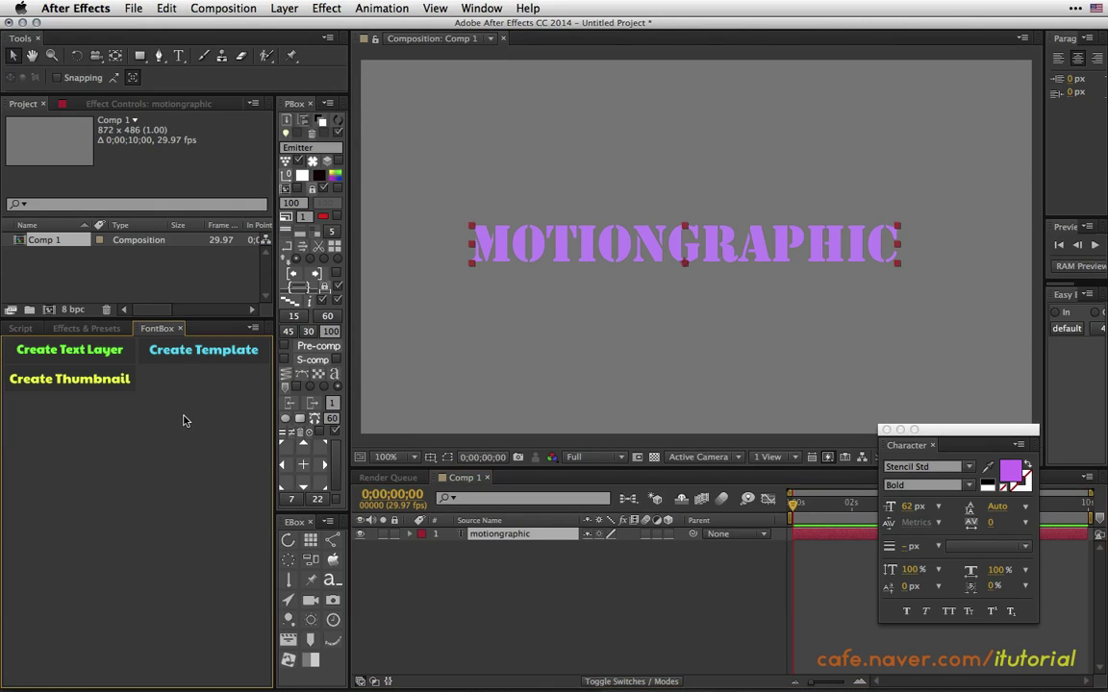
left_click(202, 350)
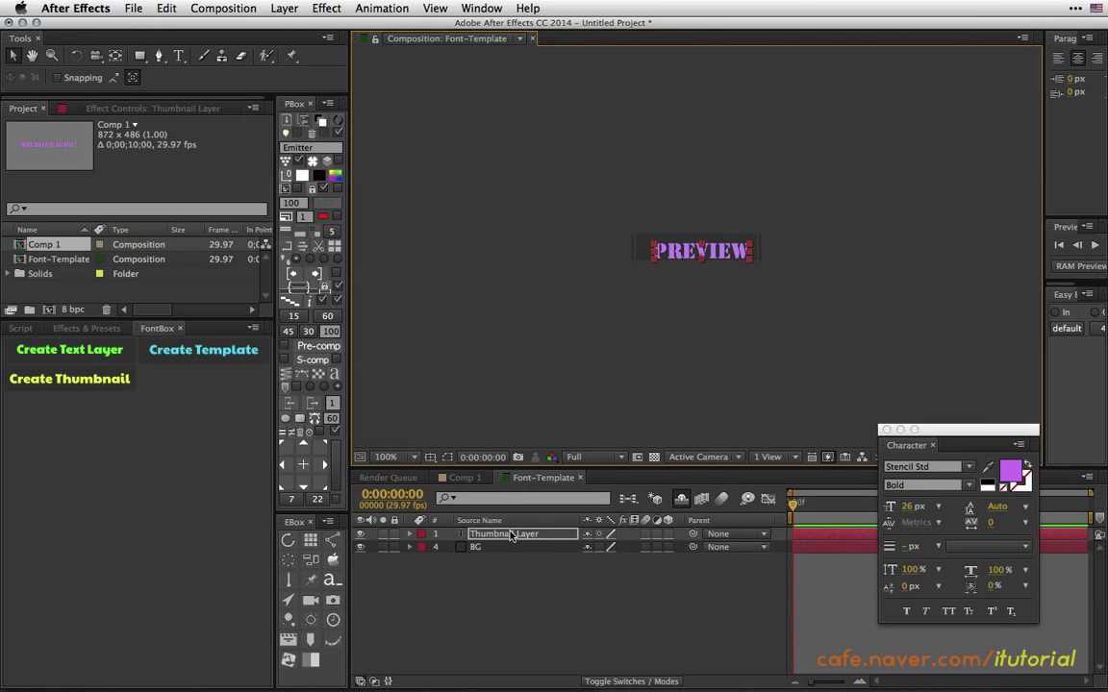
Replace the Thumbnail Layer placeholder with the pasted motiongraphic text.
left_click(553, 539)
key("Delete")
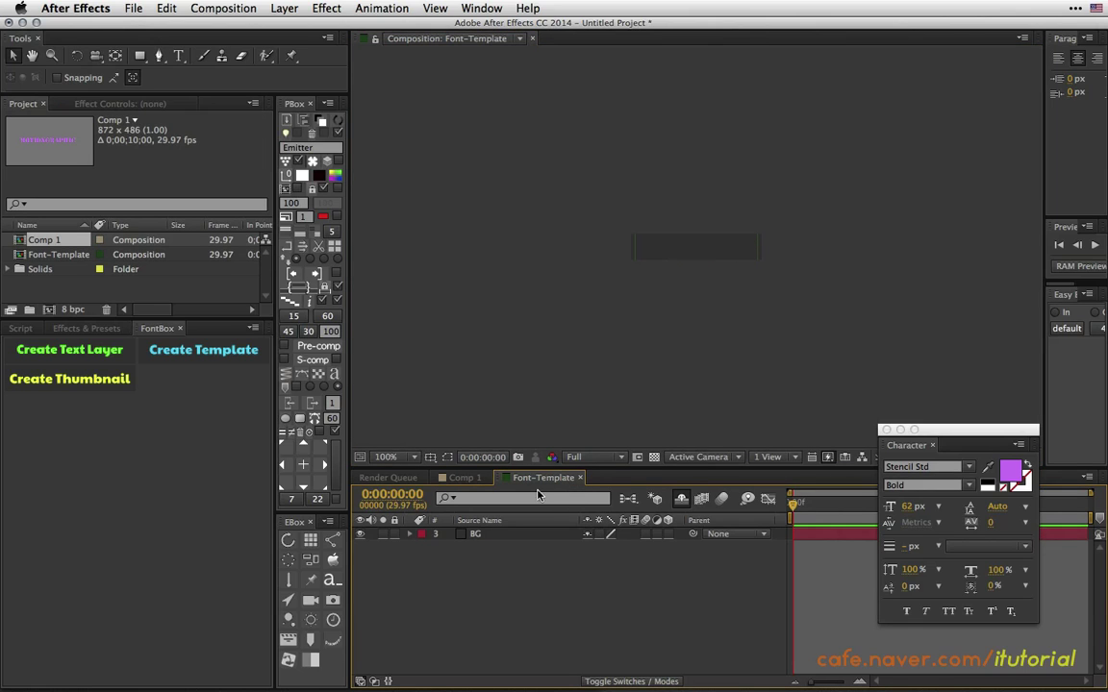
key("super+v")
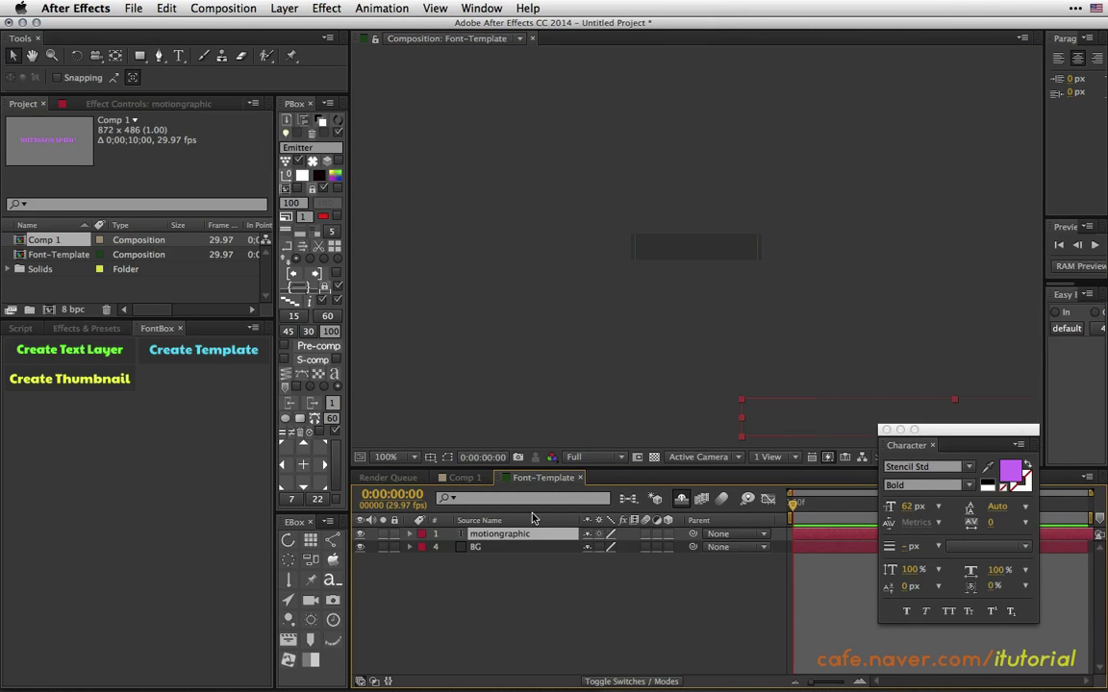
left_click_drag(792, 423, 533, 253)
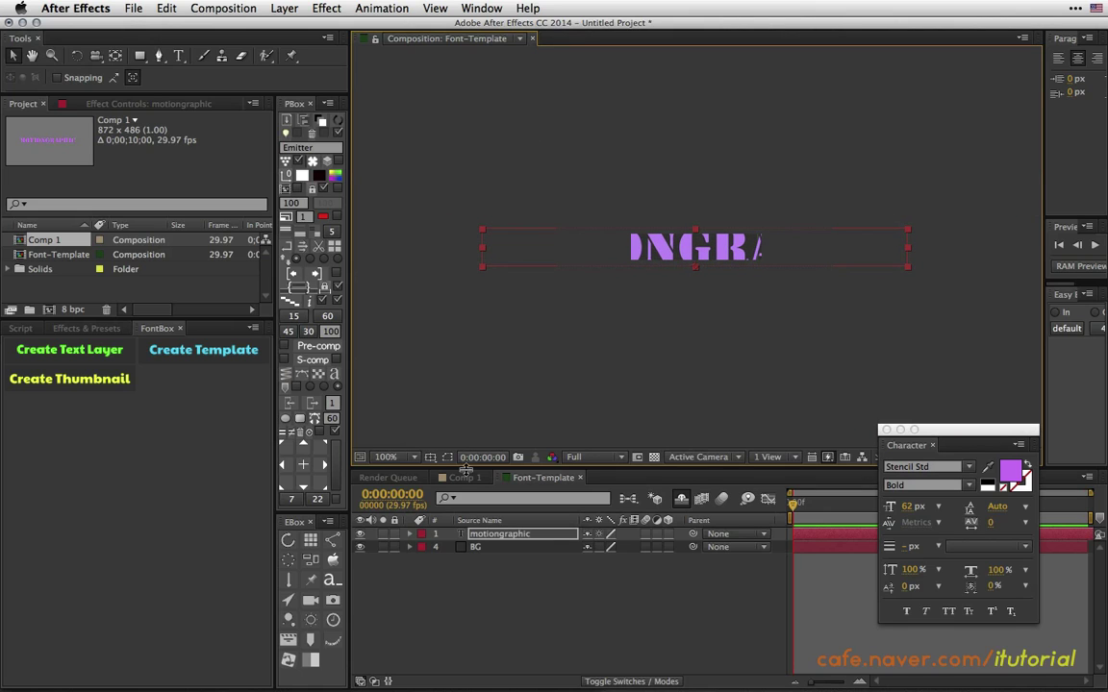
left_click(465, 478)
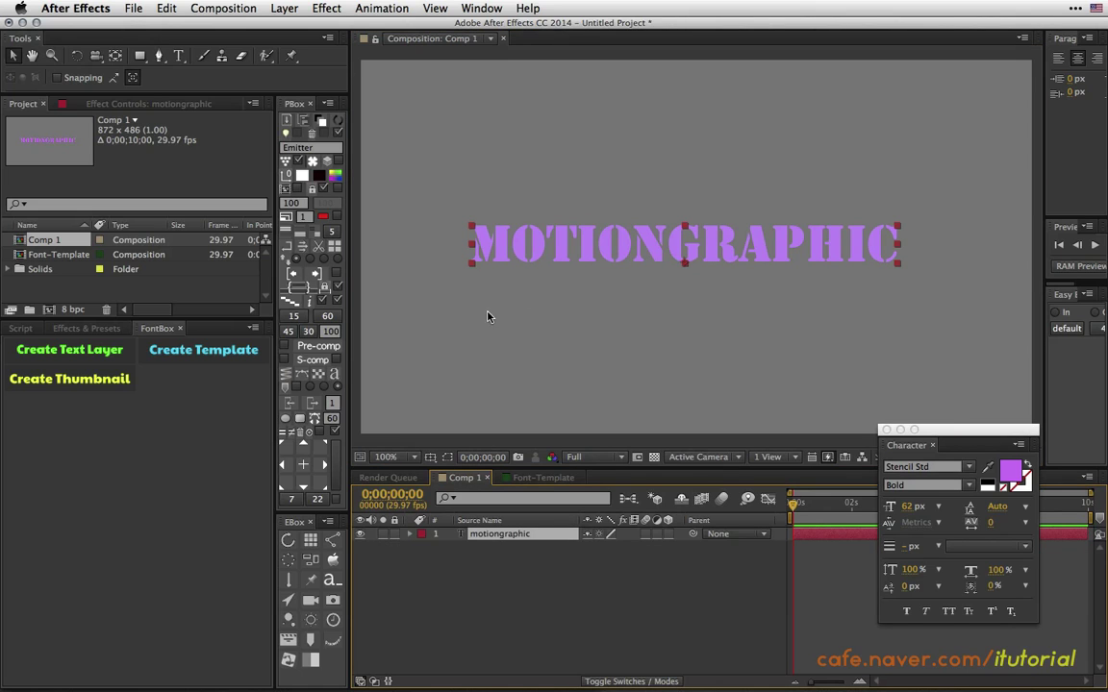
left_click(541, 479)
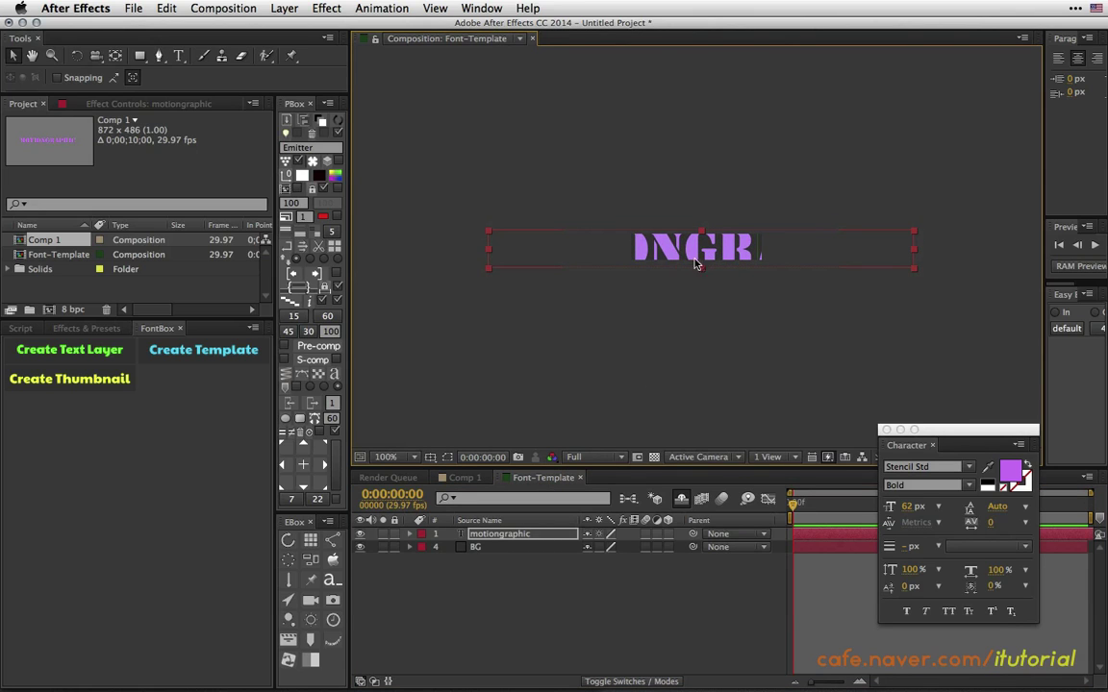
left_click_drag(698, 252, 705, 251)
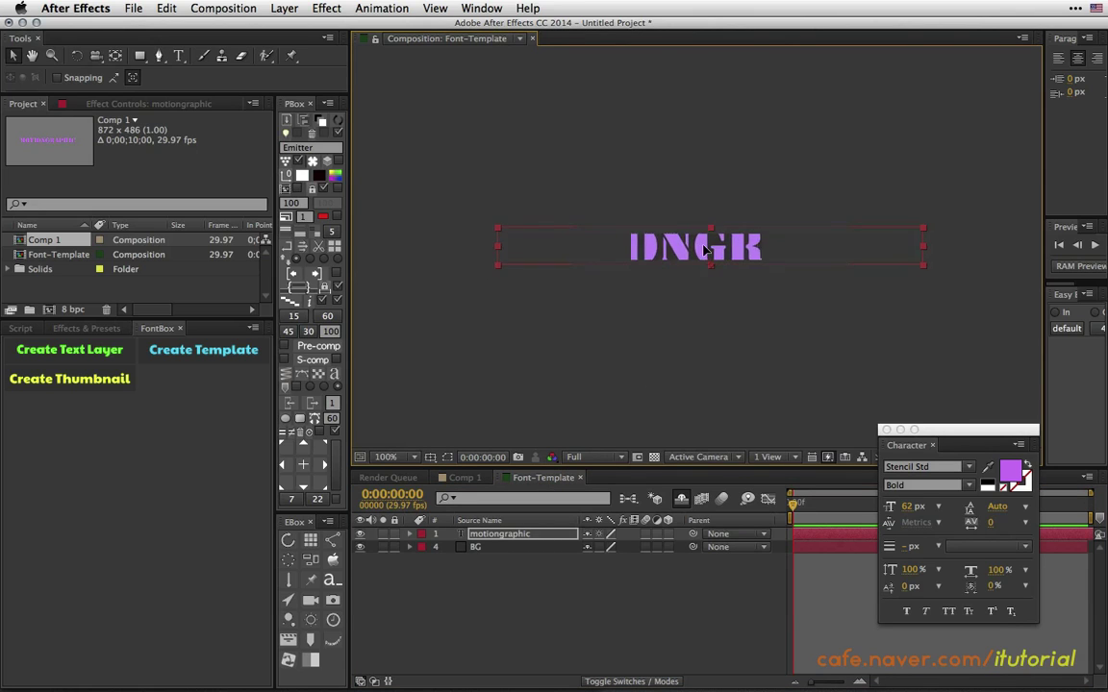
Scale the motiongraphic text to about 28% and move it onto the background bar.
left_click(496, 535)
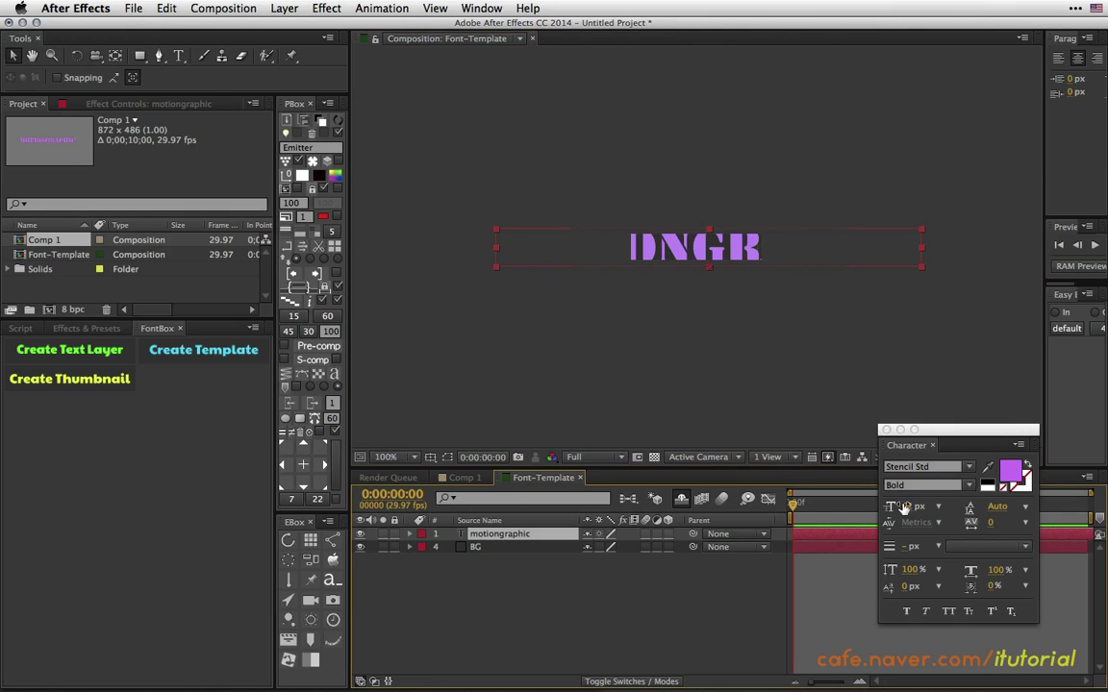
key("s")
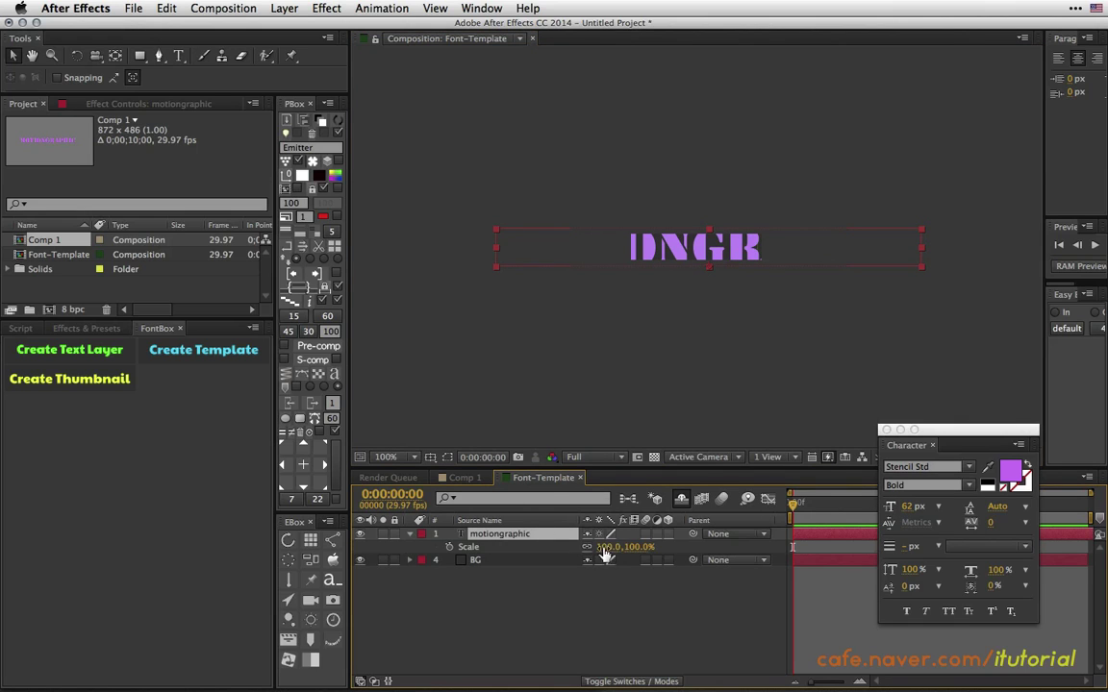
left_click_drag(606, 546, 550, 543)
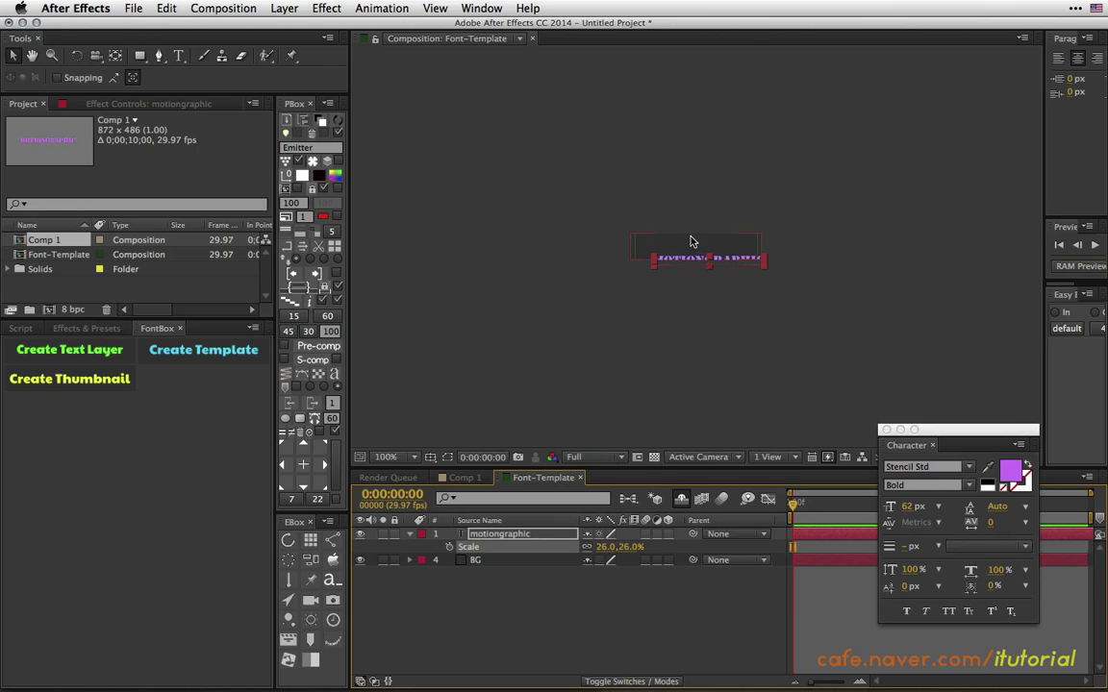
left_click(386, 457)
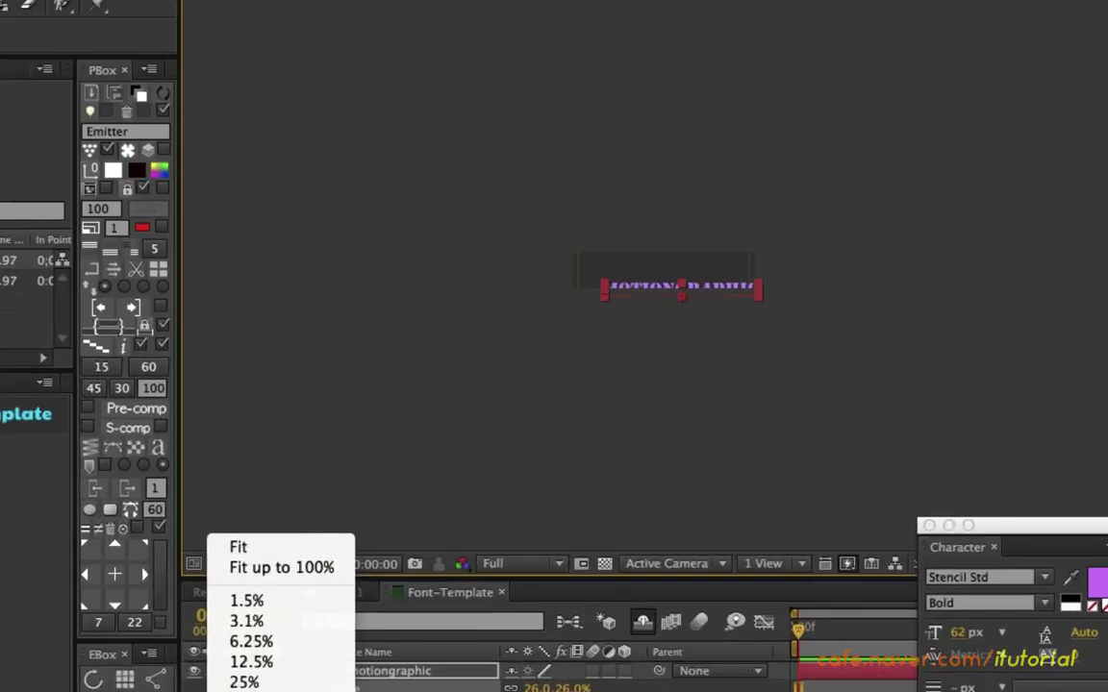
left_click(252, 691)
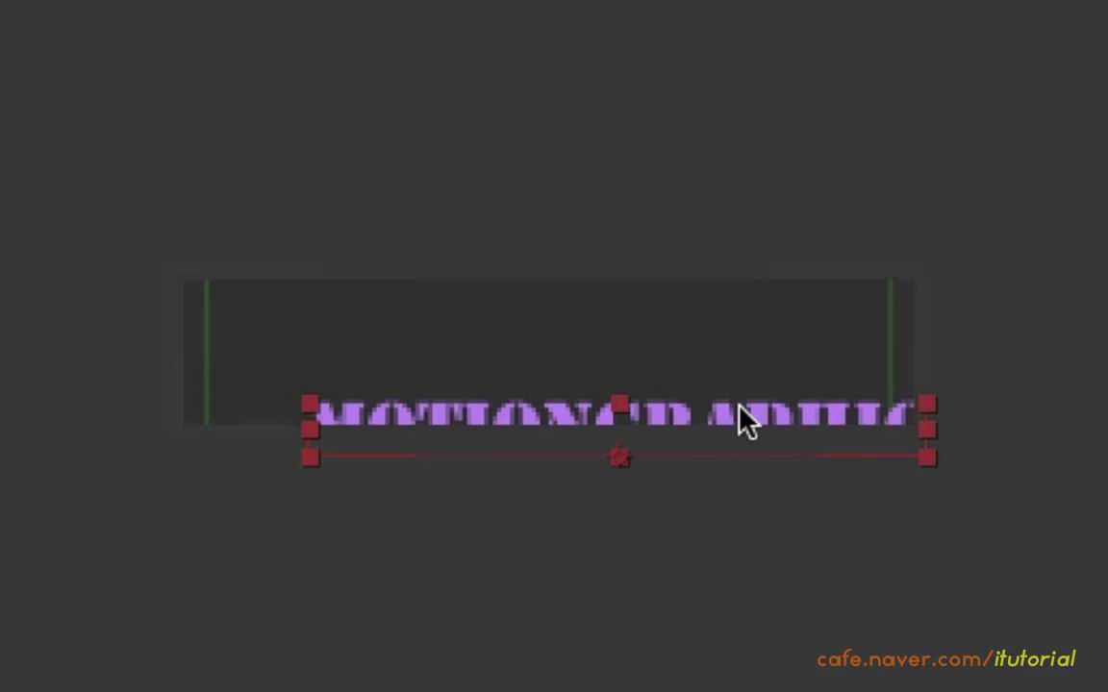
left_click_drag(742, 420, 704, 366)
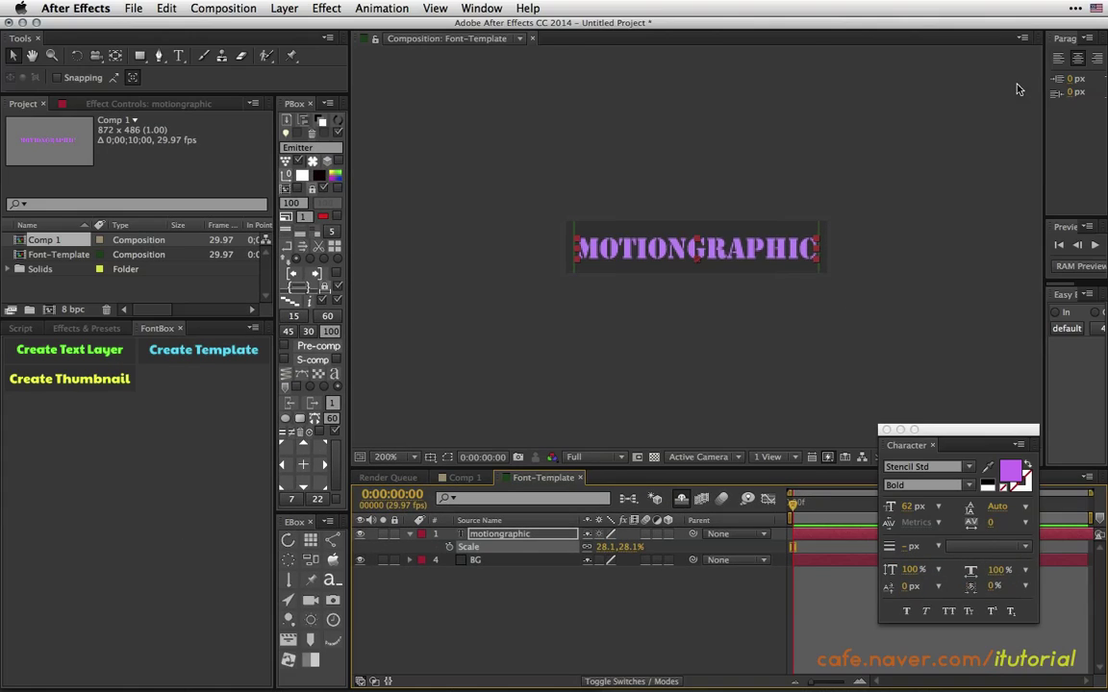
Uncheck Layer Controls in the viewer's View Options so MOTIONGRAPHIC shows cleanly.
left_click(1027, 39)
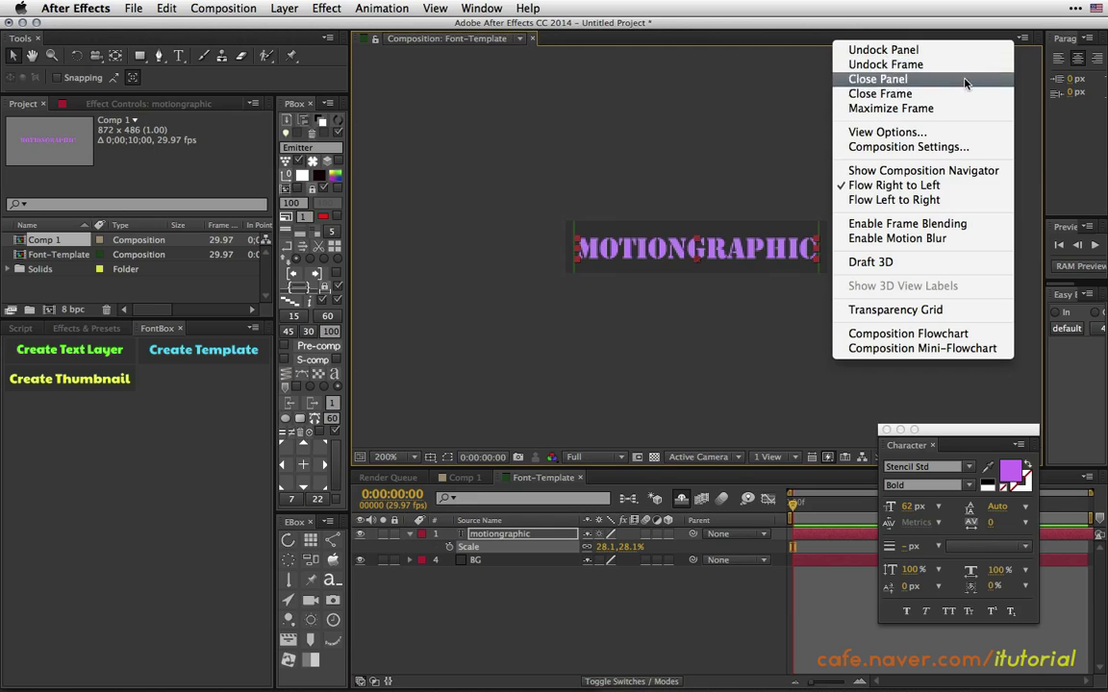
left_click(901, 147)
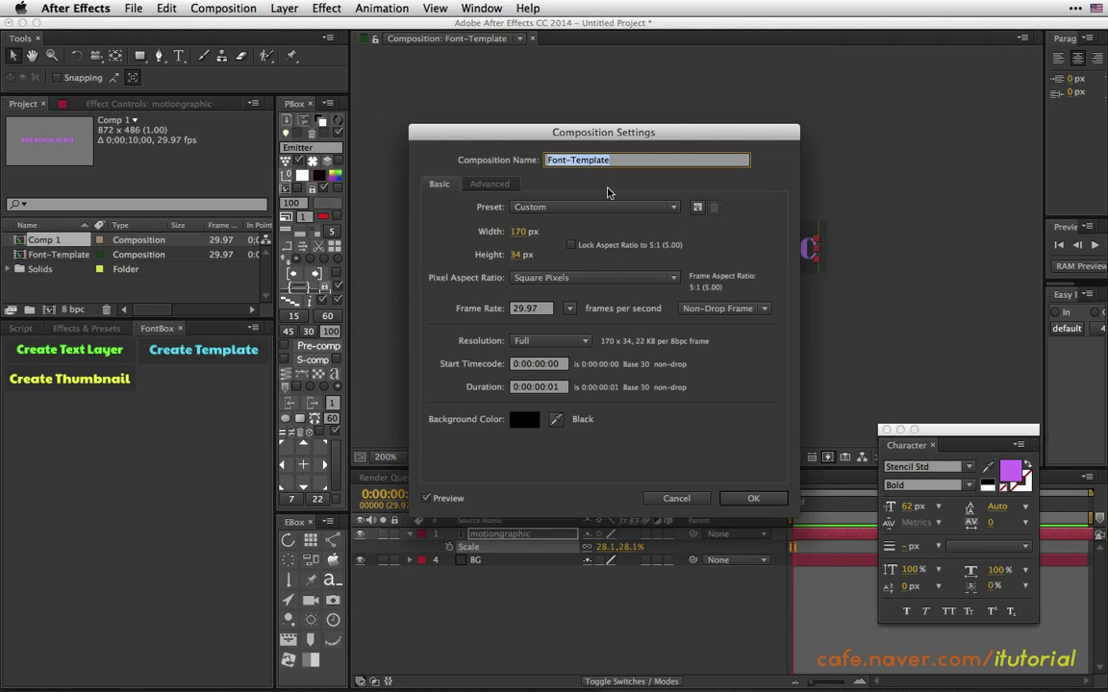
left_click(677, 501)
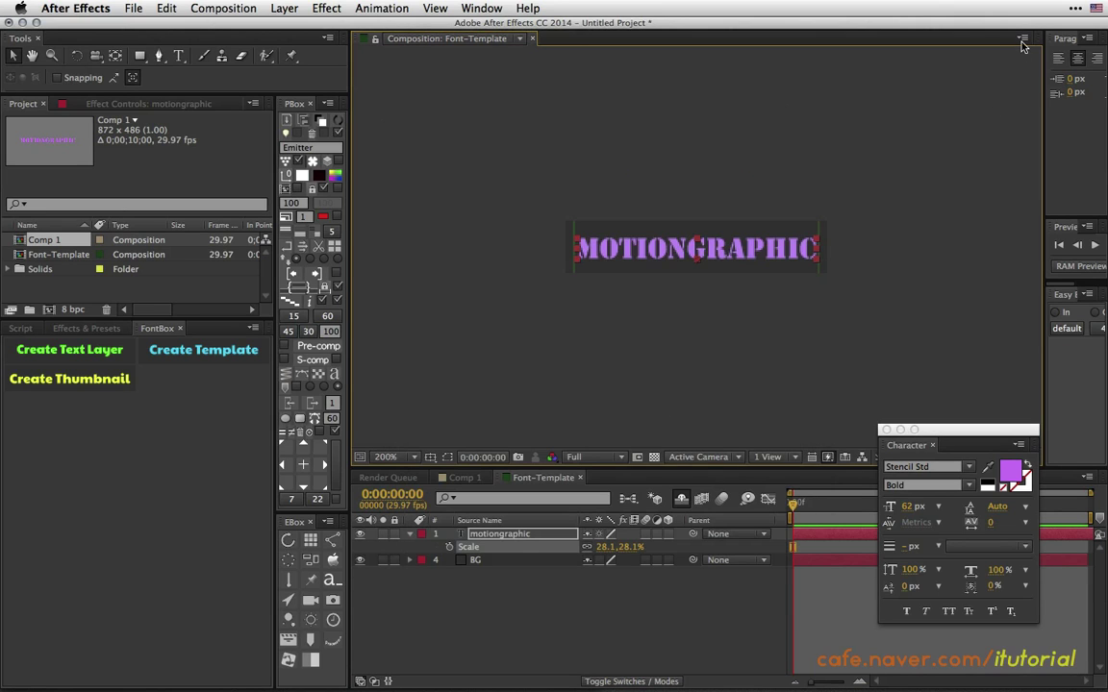
left_click(1022, 40)
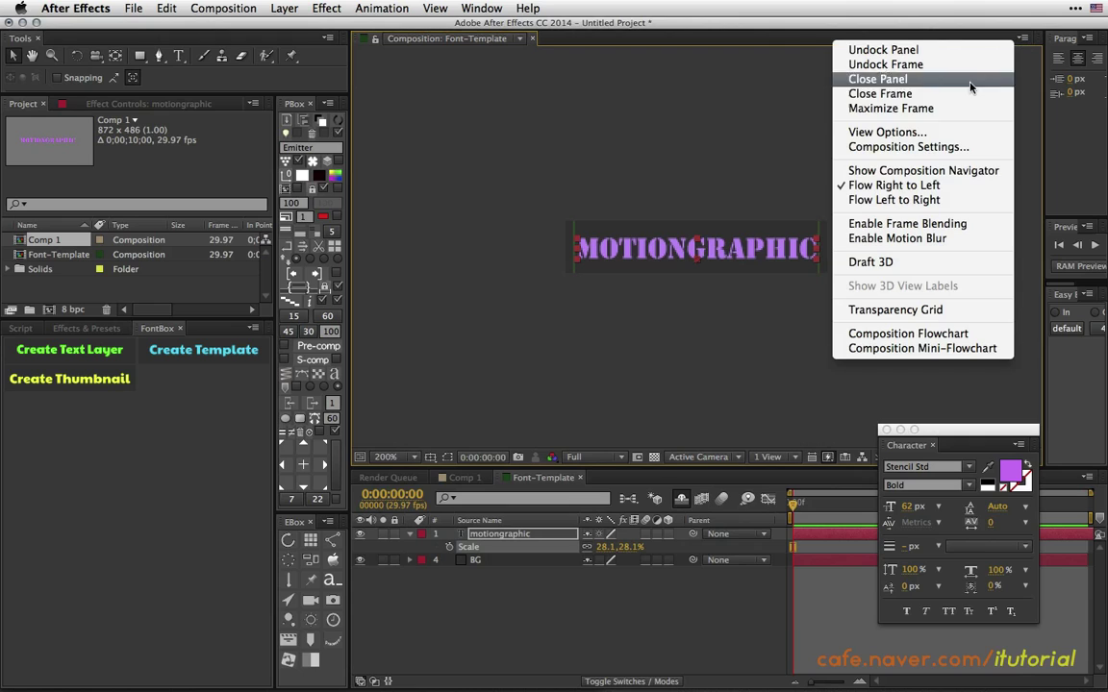
left_click(898, 137)
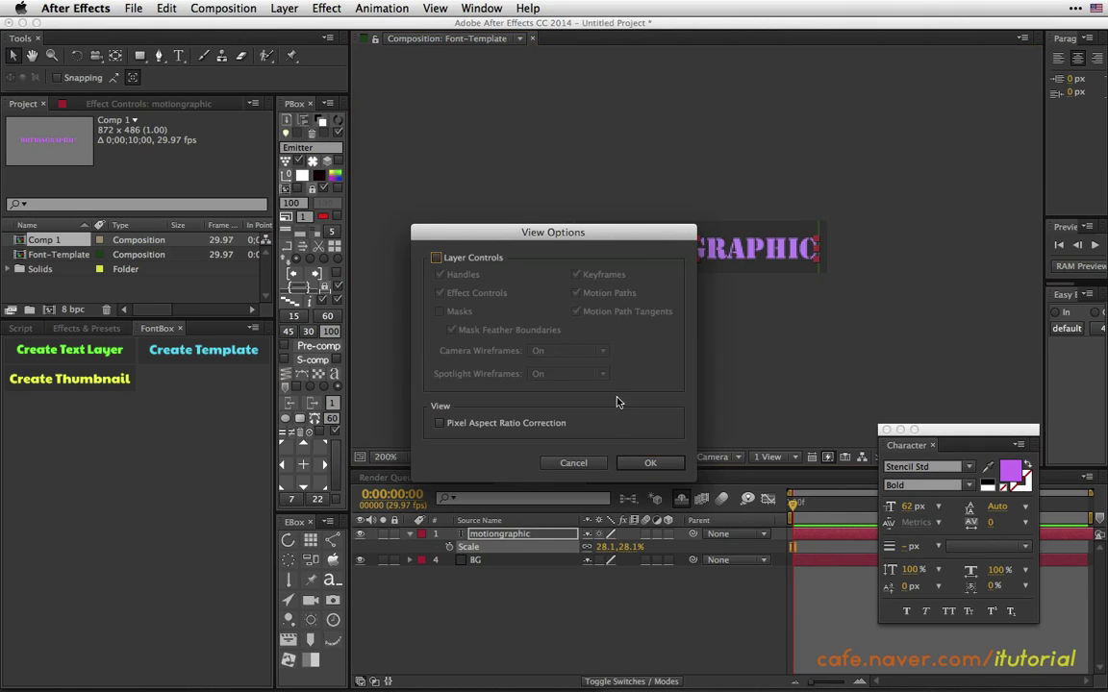
left_click(652, 463)
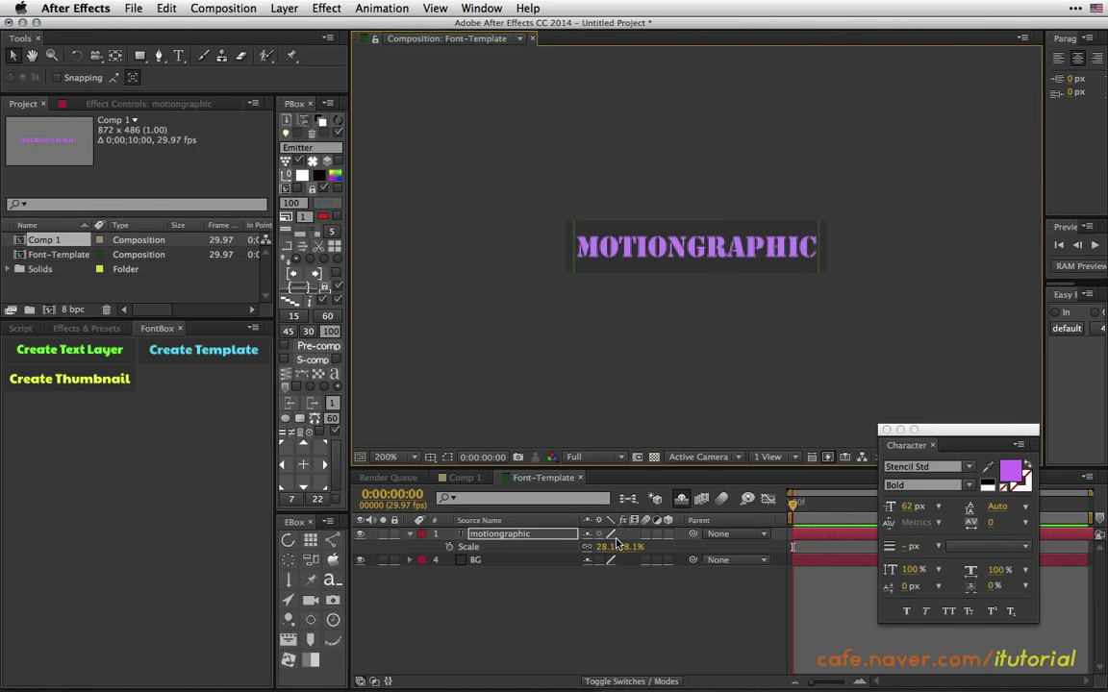
View the template at 100%, set Stencil Std Bold, and save it as a FontBox thumbnail.
left_click(416, 458)
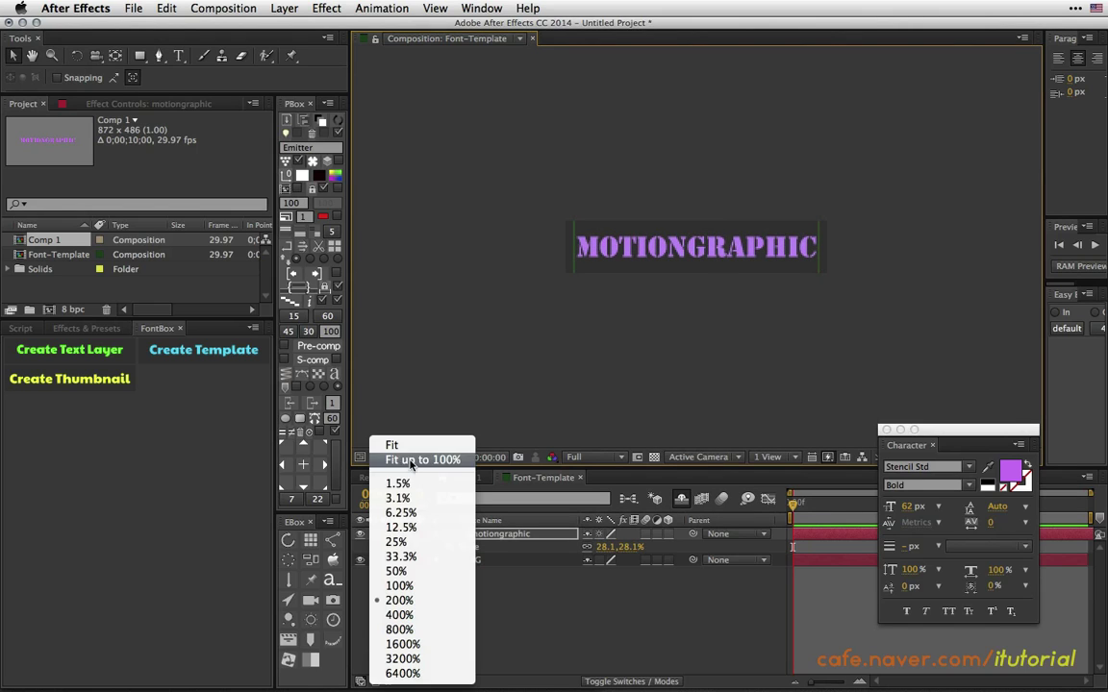
left_click(423, 583)
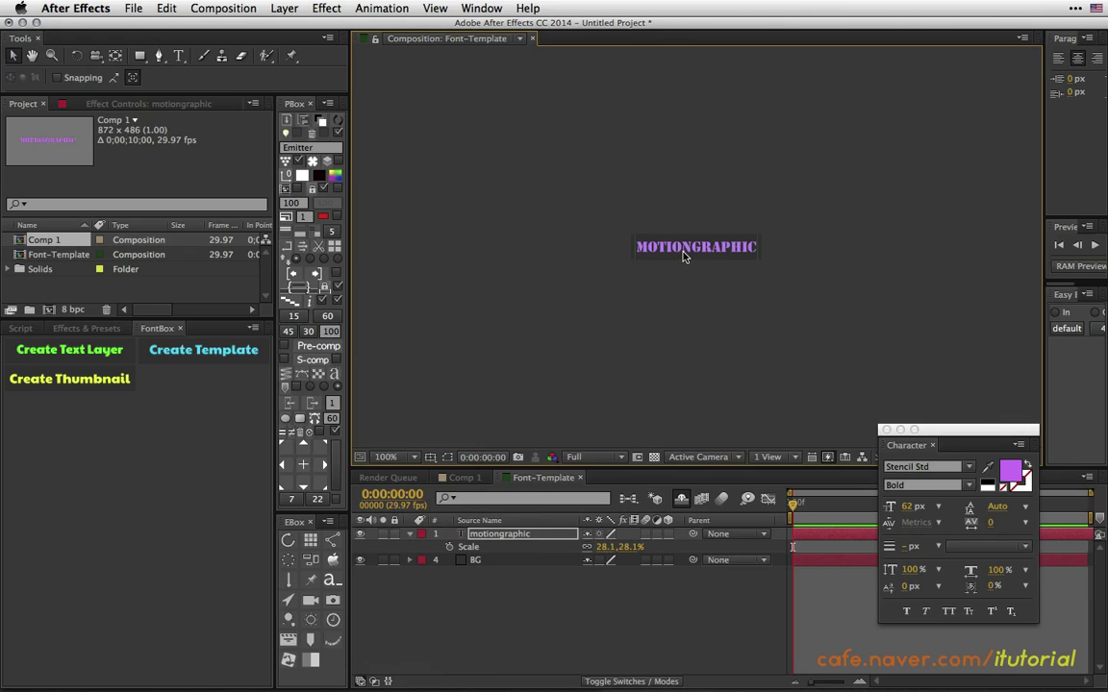
left_click(923, 467)
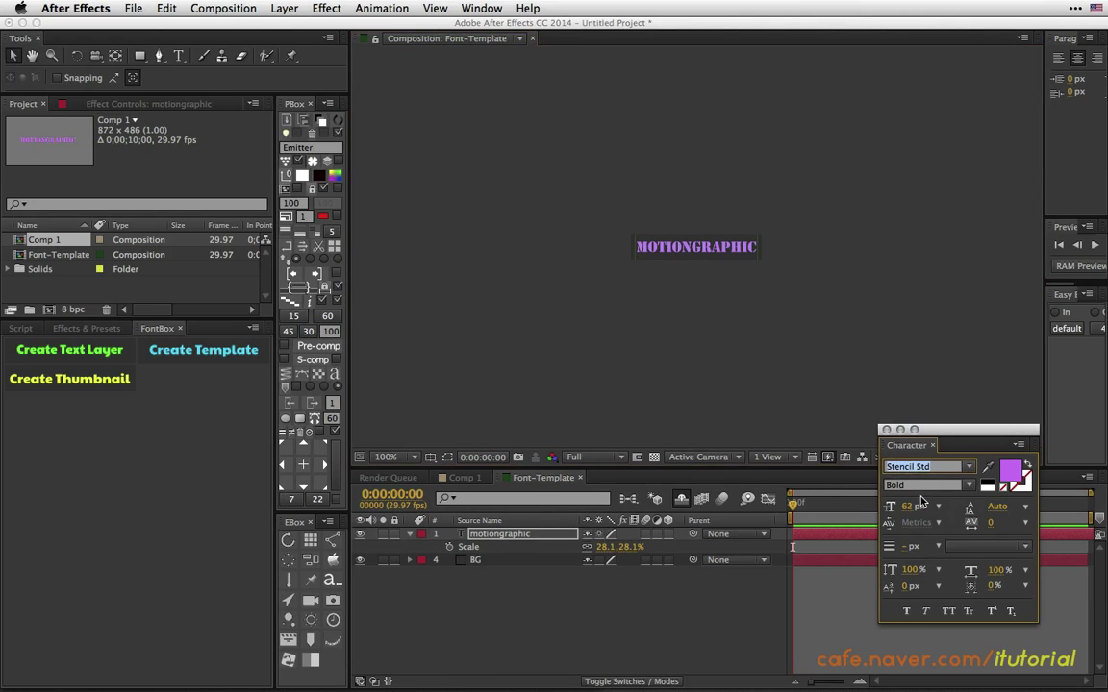
left_click(918, 484)
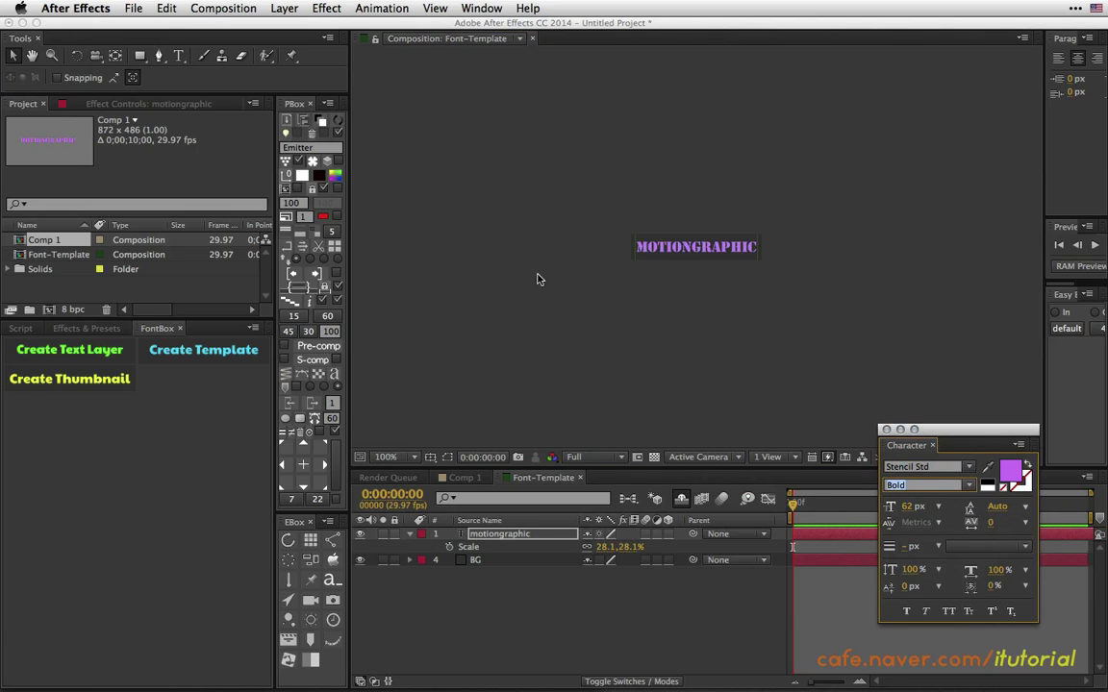
left_click(115, 382)
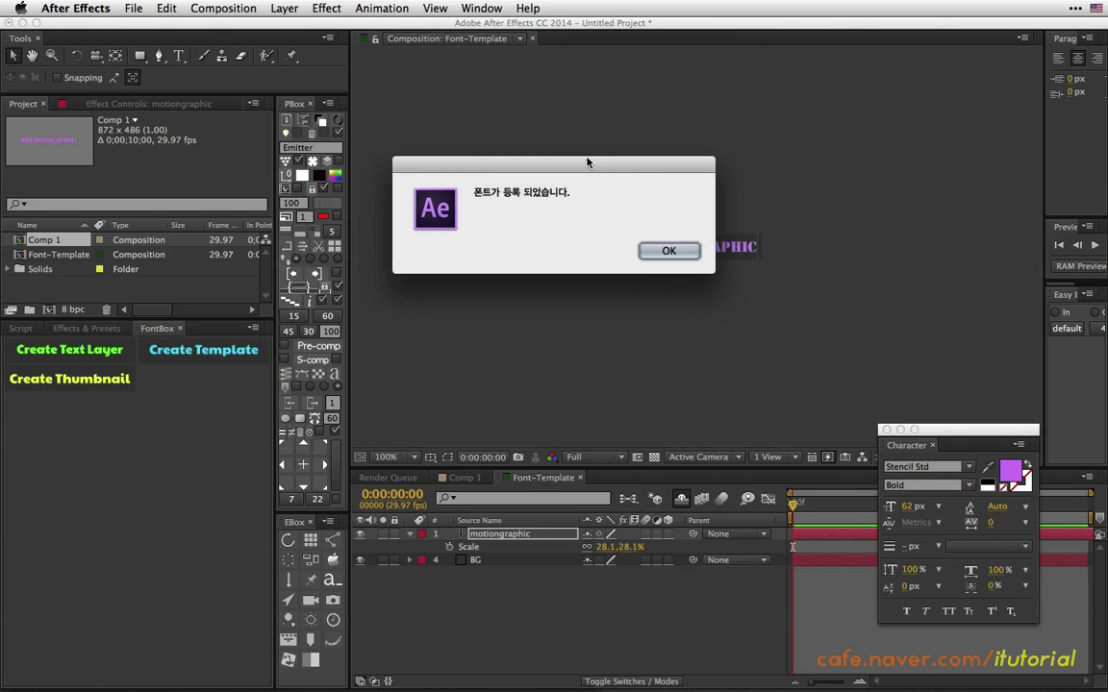
left_click(673, 275)
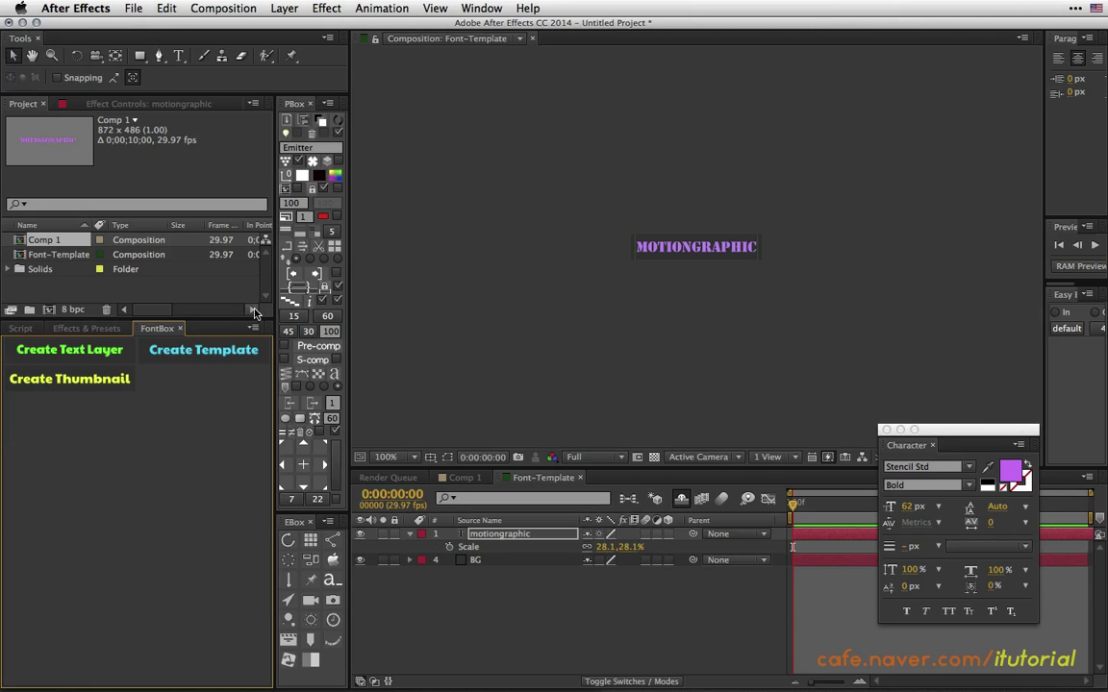
Reload the FontBox panel via Window > FontBox.jsx and return to Comp 1.
left_click(180, 329)
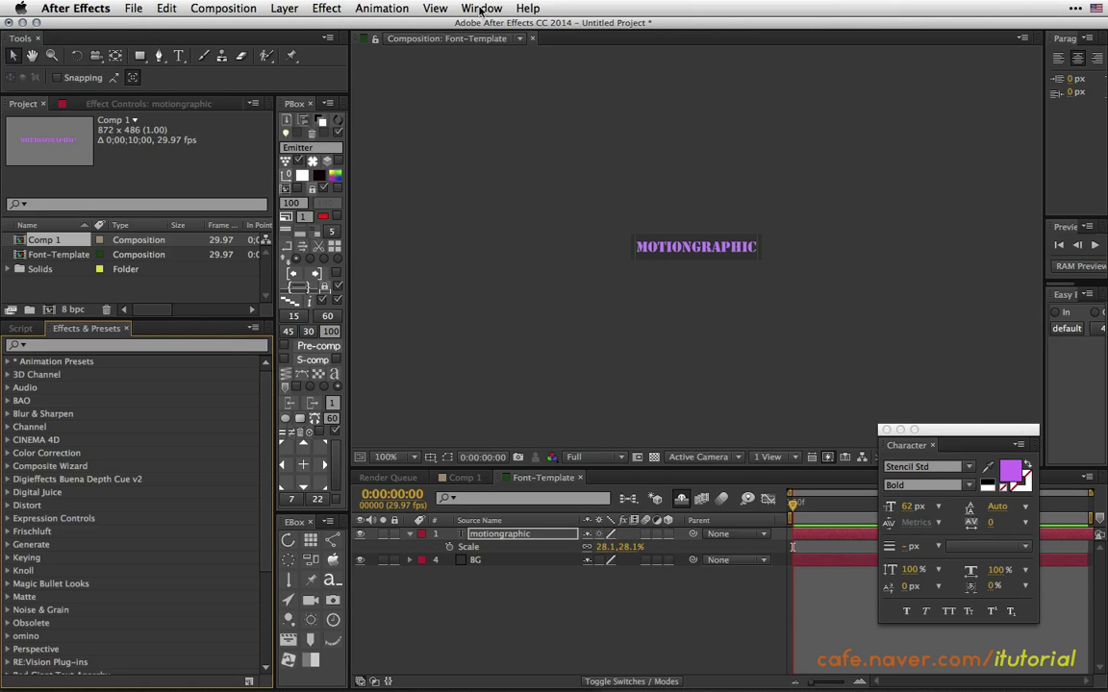
left_click(481, 8)
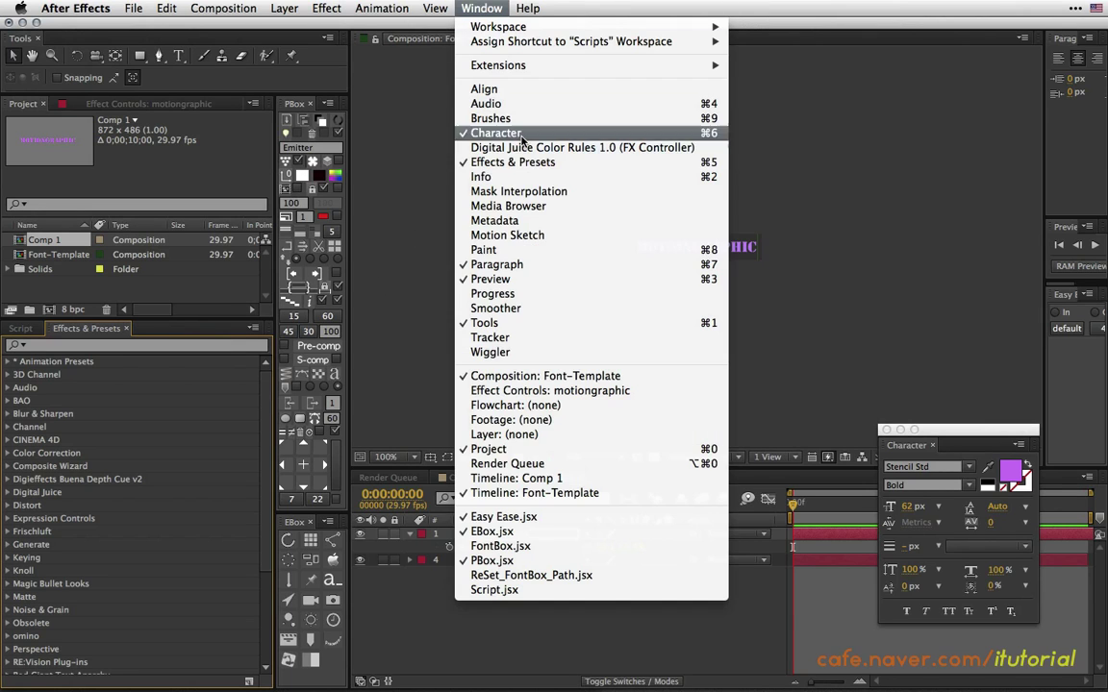
left_click(496, 546)
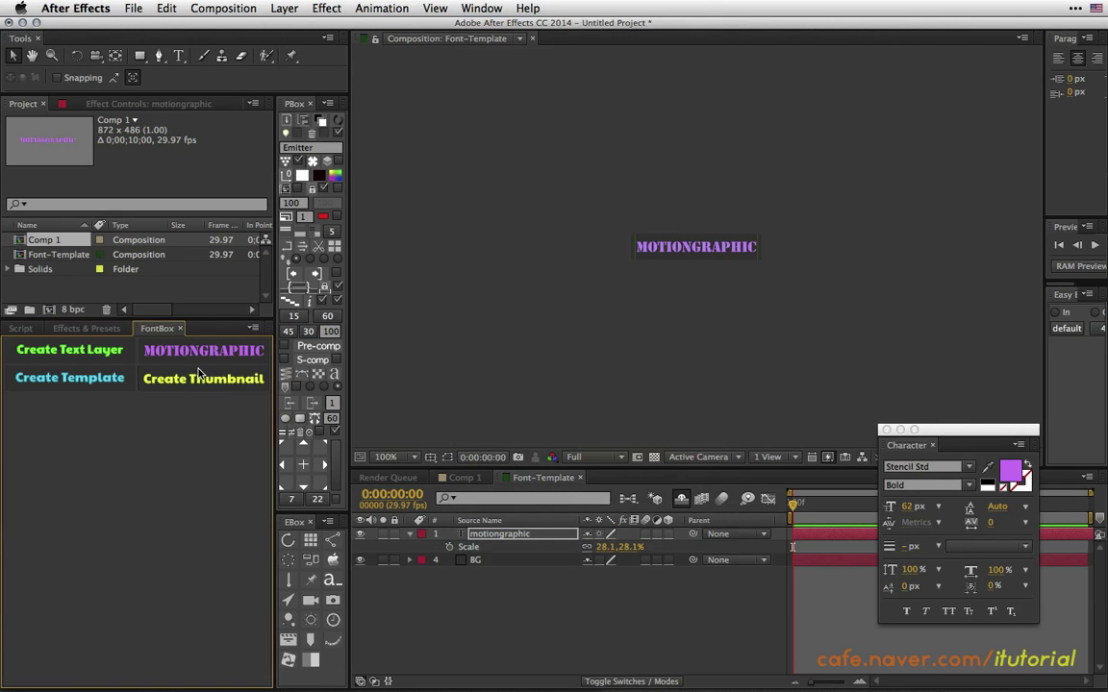
left_click(465, 478)
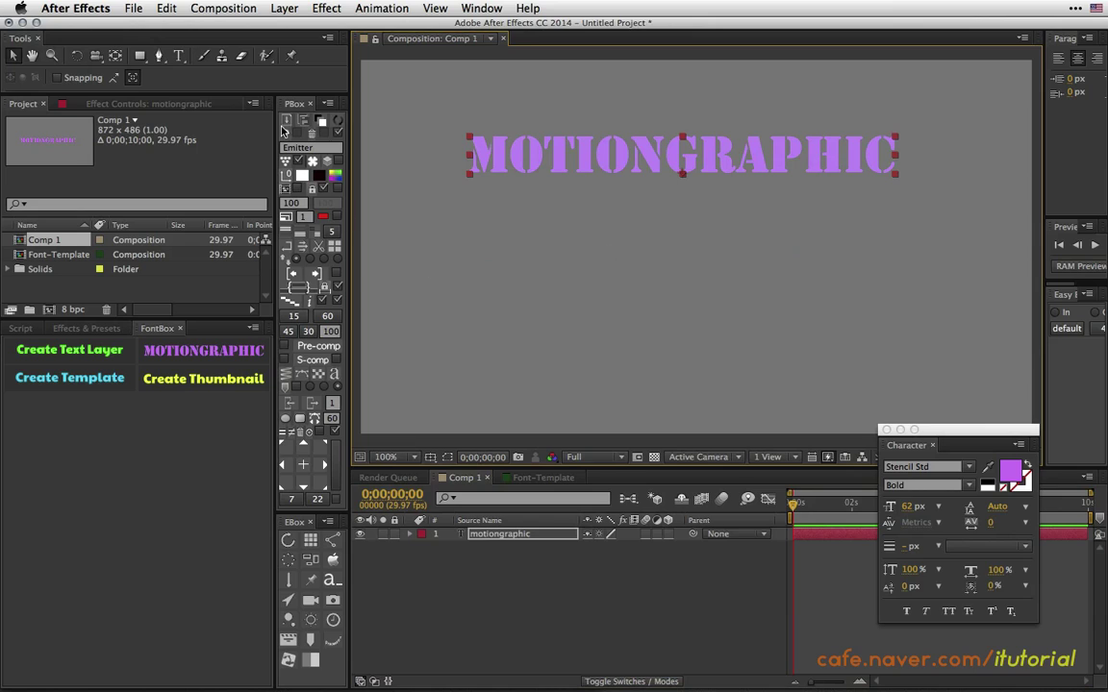
Create a new text layer with the name text in Comp 1 and move it up-right.
left_click(178, 55)
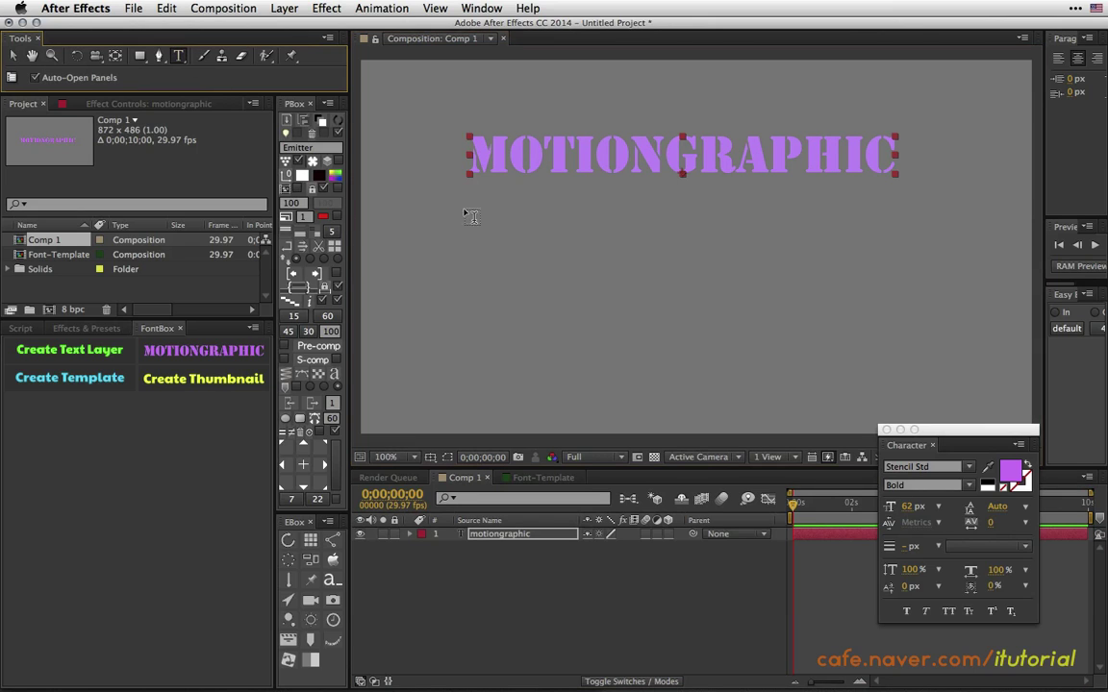
left_click(515, 355)
type("JA")
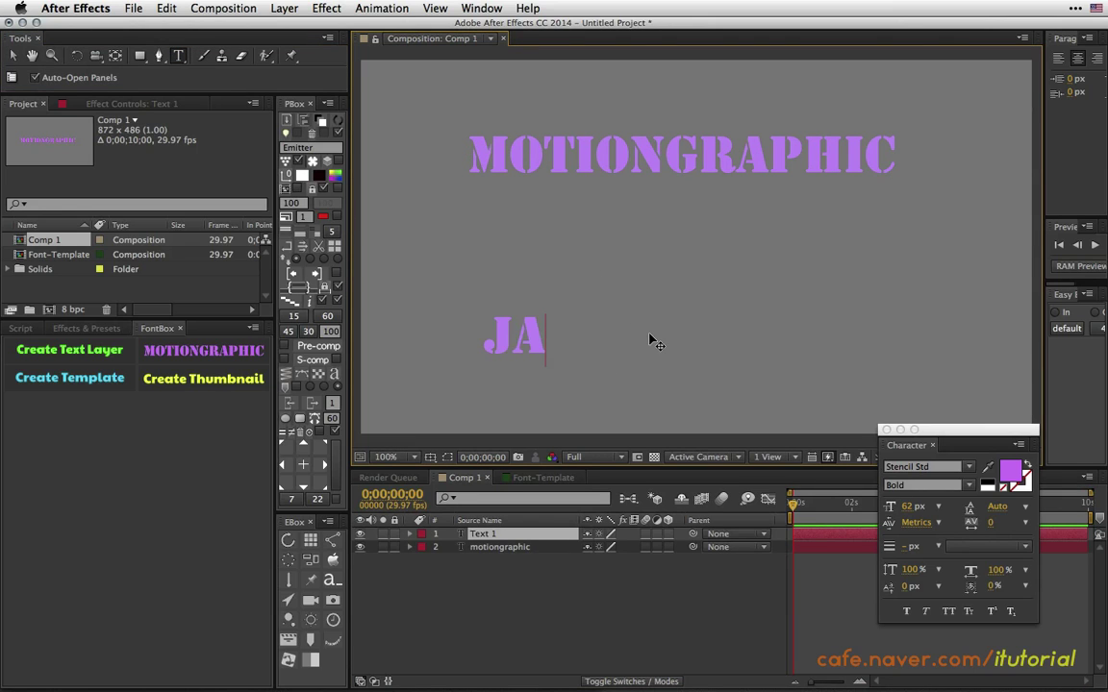
type("EHIE")
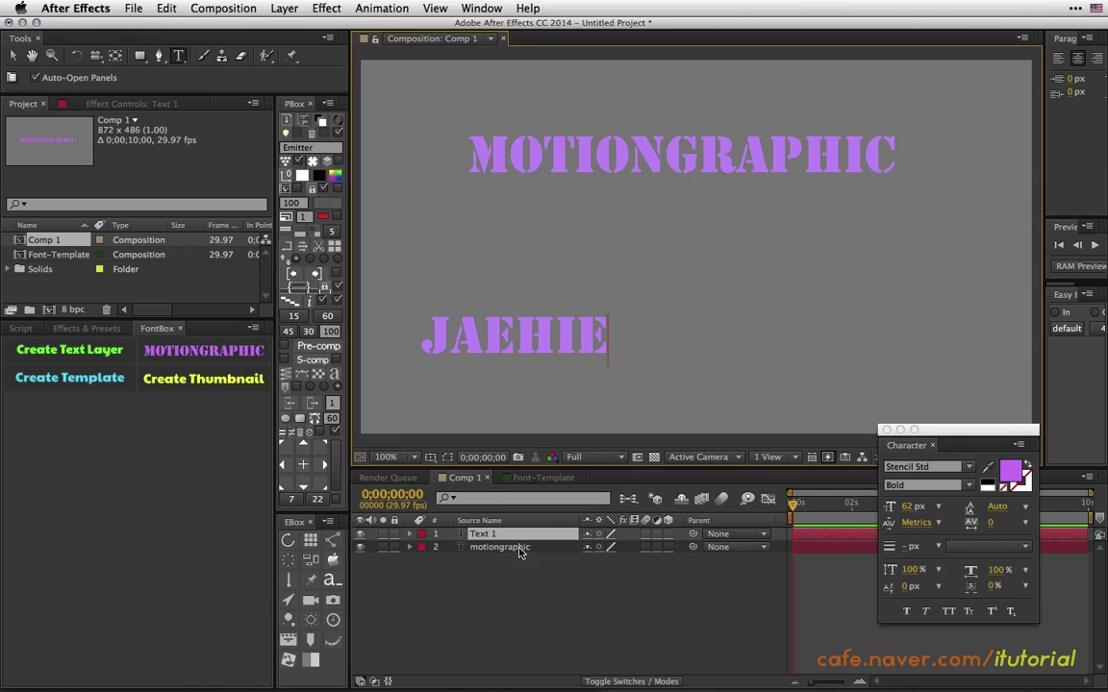
left_click(510, 534)
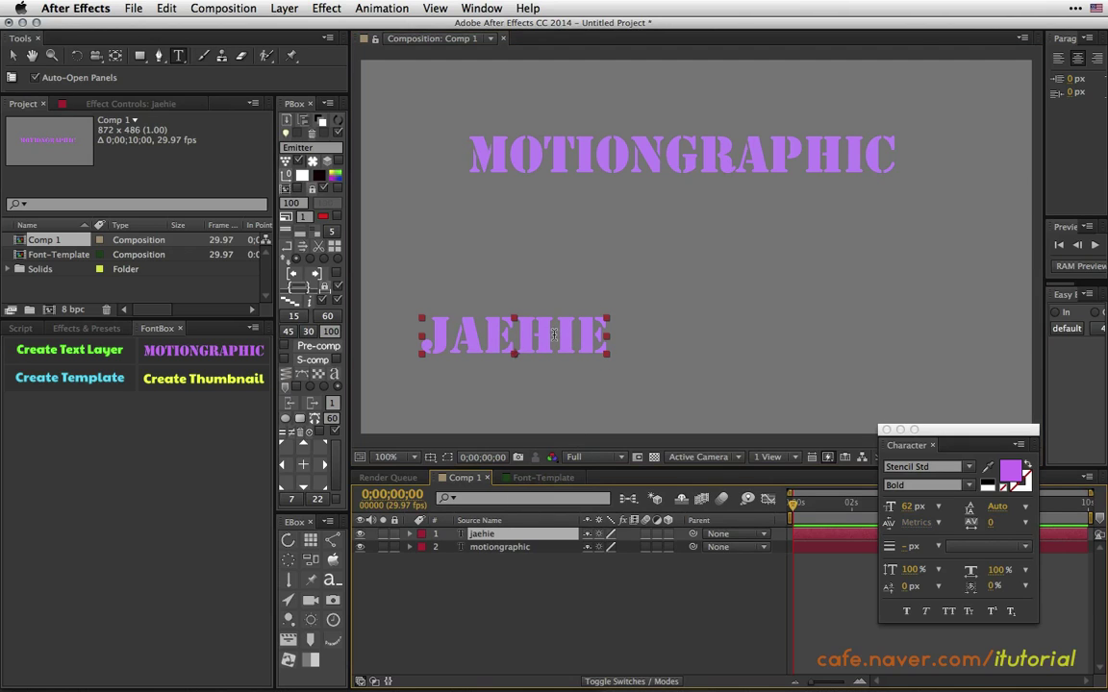
key("v")
left_click_drag(547, 338, 585, 299)
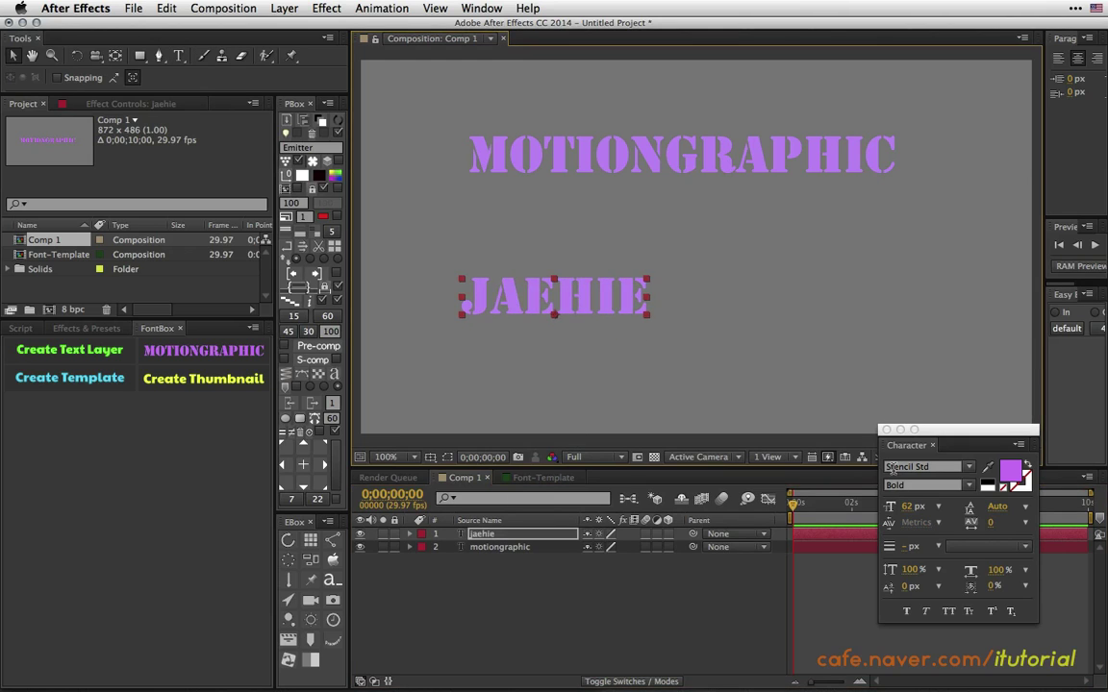
Set the new text to 80 px with a red fill.
mouse_move(916, 513)
left_mouse_down()
mouse_move(956, 511)
mouse_move(926, 508)
mouse_move(938, 508)
left_mouse_up()
left_click(1010, 470)
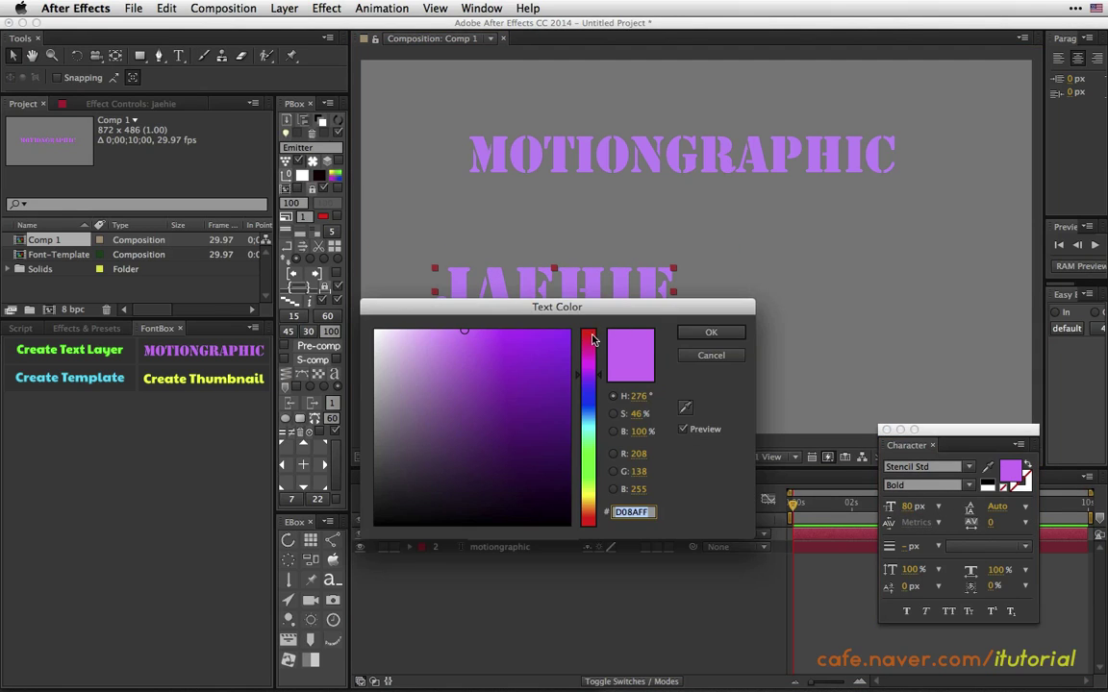
left_click_drag(593, 338, 591, 330)
left_click(711, 332)
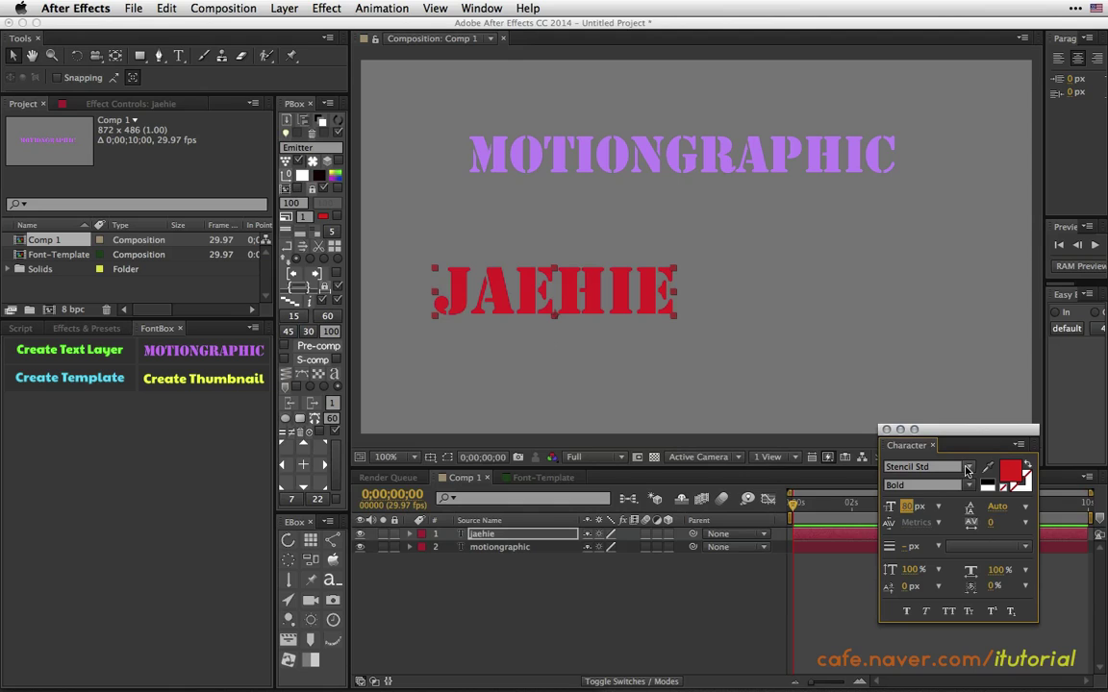
Change the font to Kino MT Regular and move the text below MOTIONGRAPHIC.
left_click(967, 470)
left_click(833, 251)
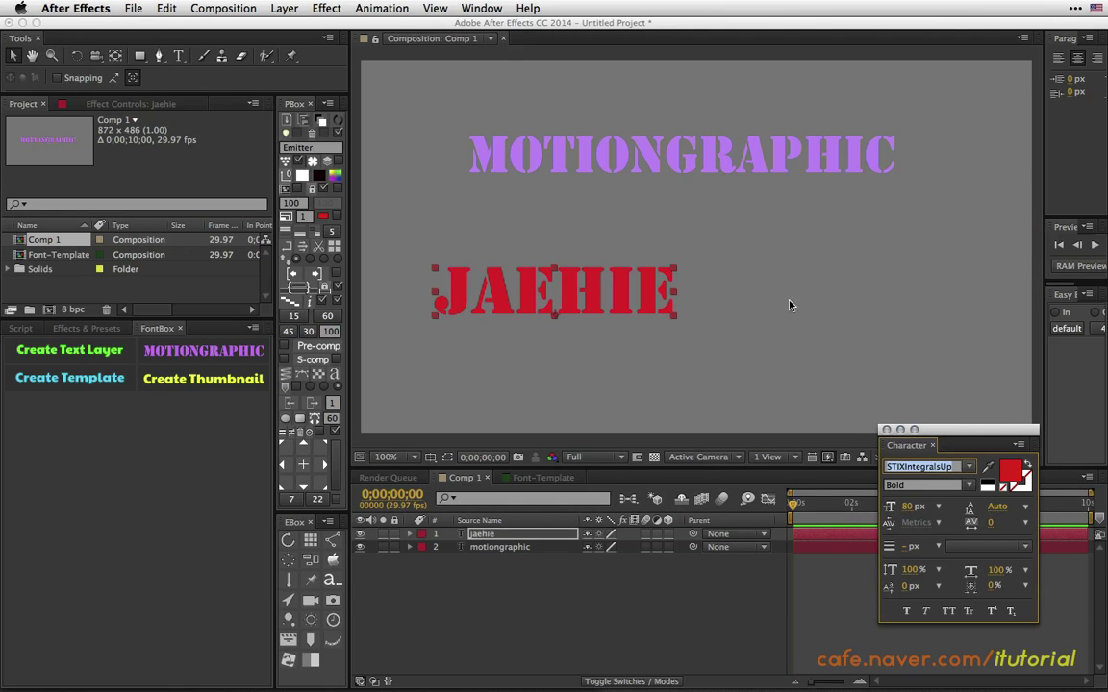
left_click(970, 470)
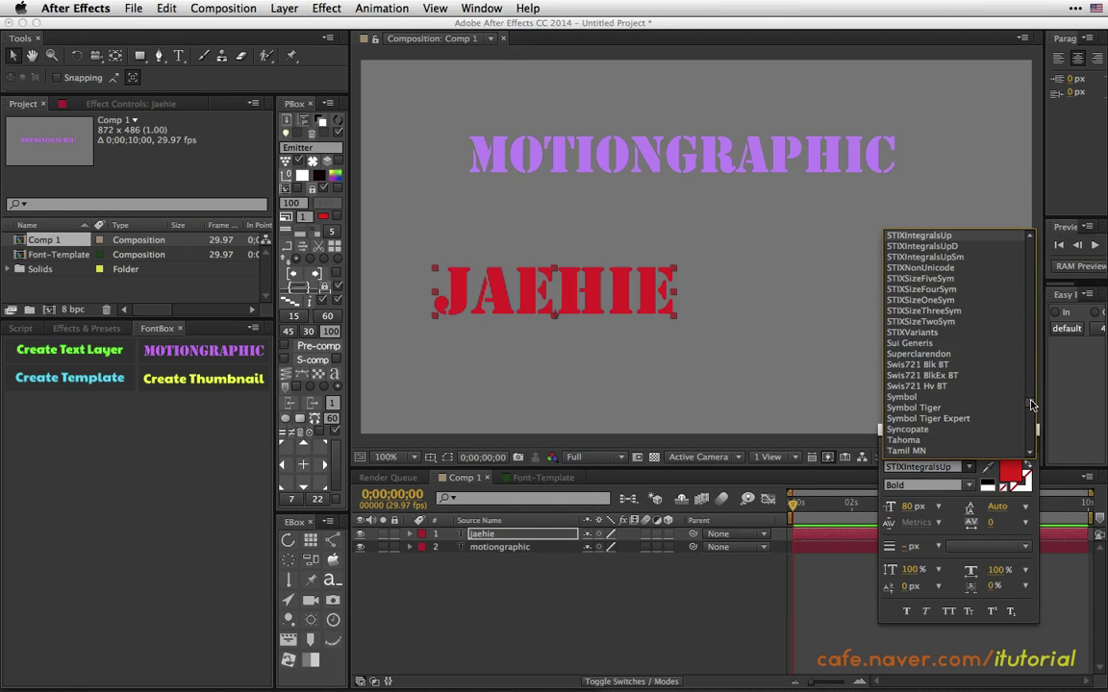
scroll(926, 358, "up", 10)
left_click(904, 298)
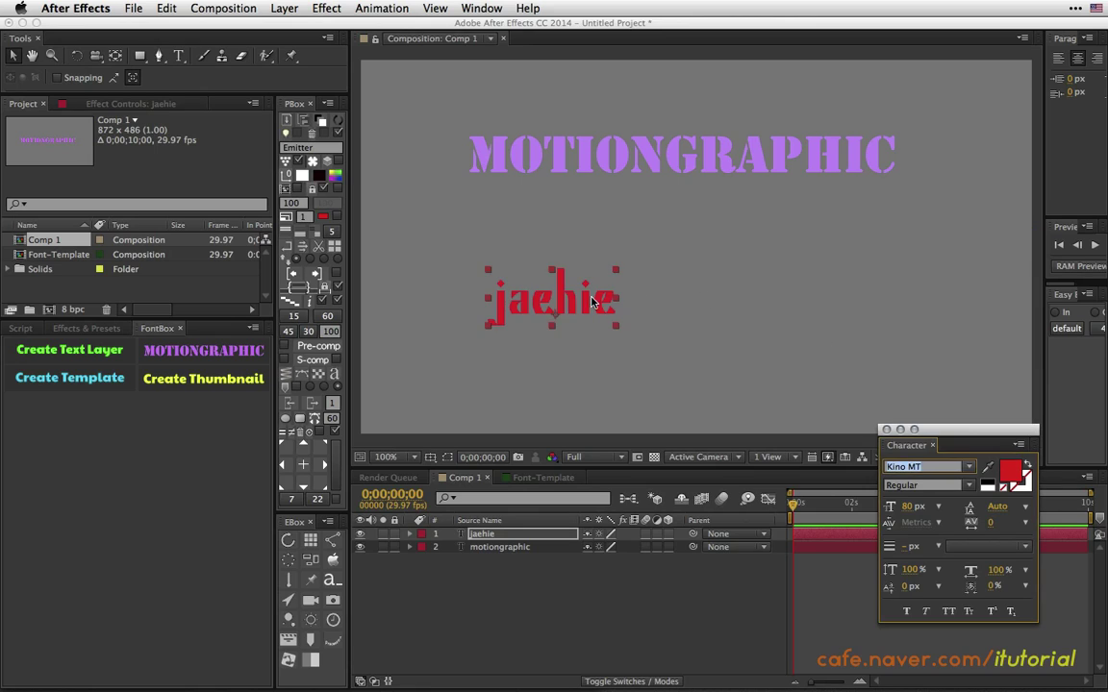
left_click_drag(556, 288, 833, 253)
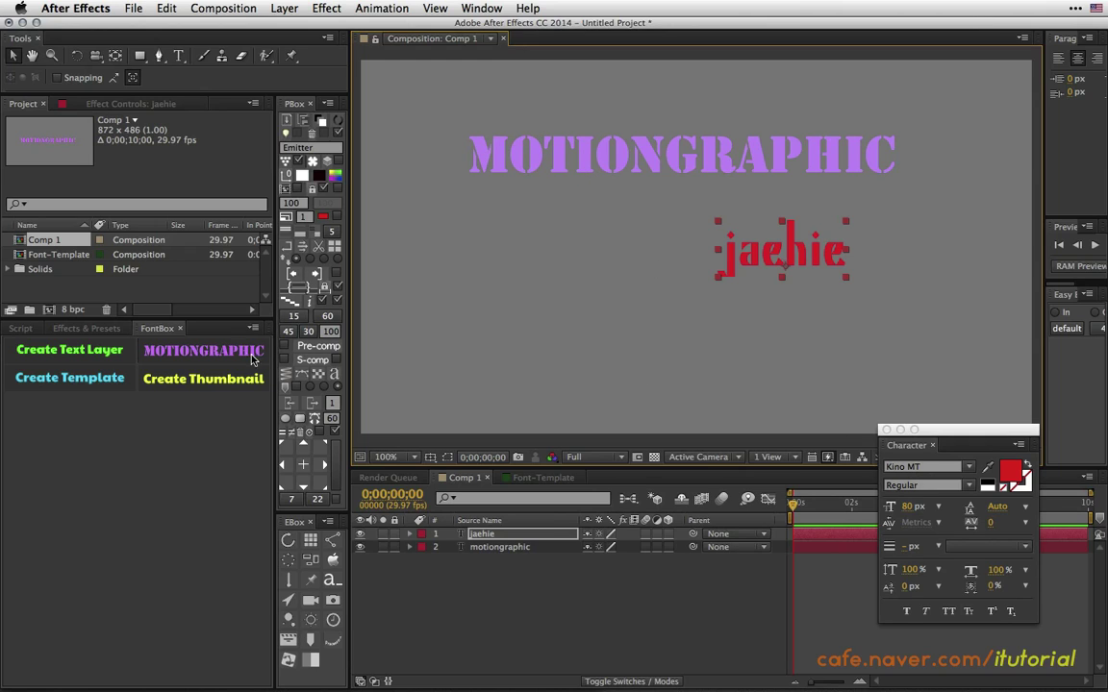
Try the MOTIONGRAPHIC preset on the red text, undo it, and place it below MOTIONGRAPHIC.
left_click(212, 350)
left_click_drag(794, 251, 531, 227)
key("super+z")
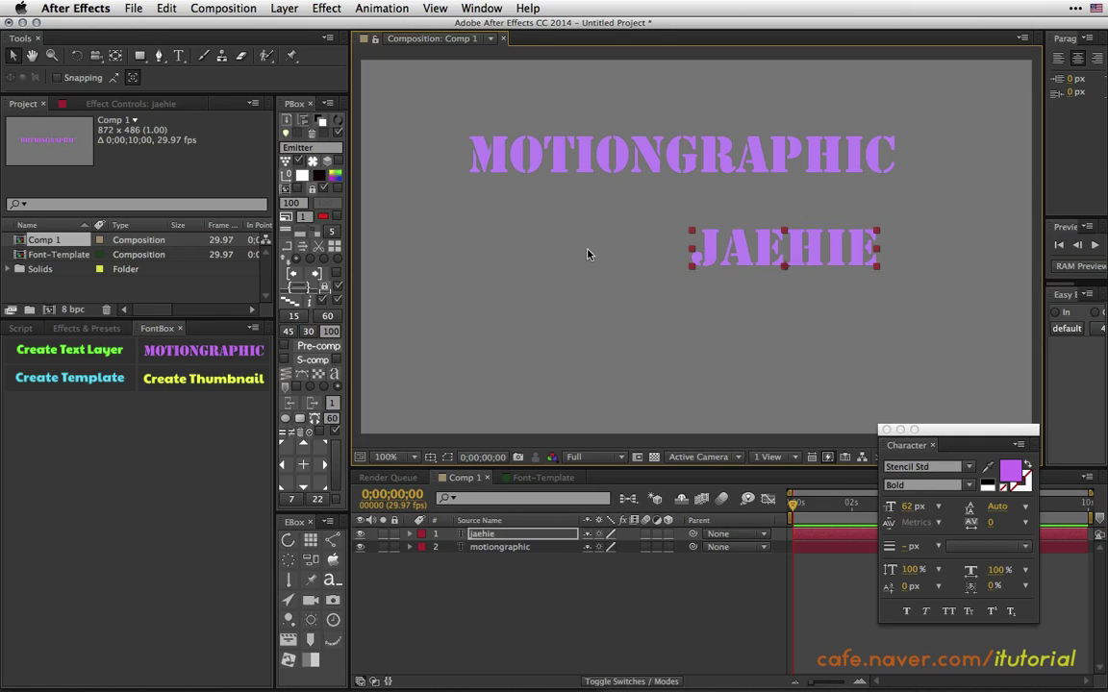
key("super+z")
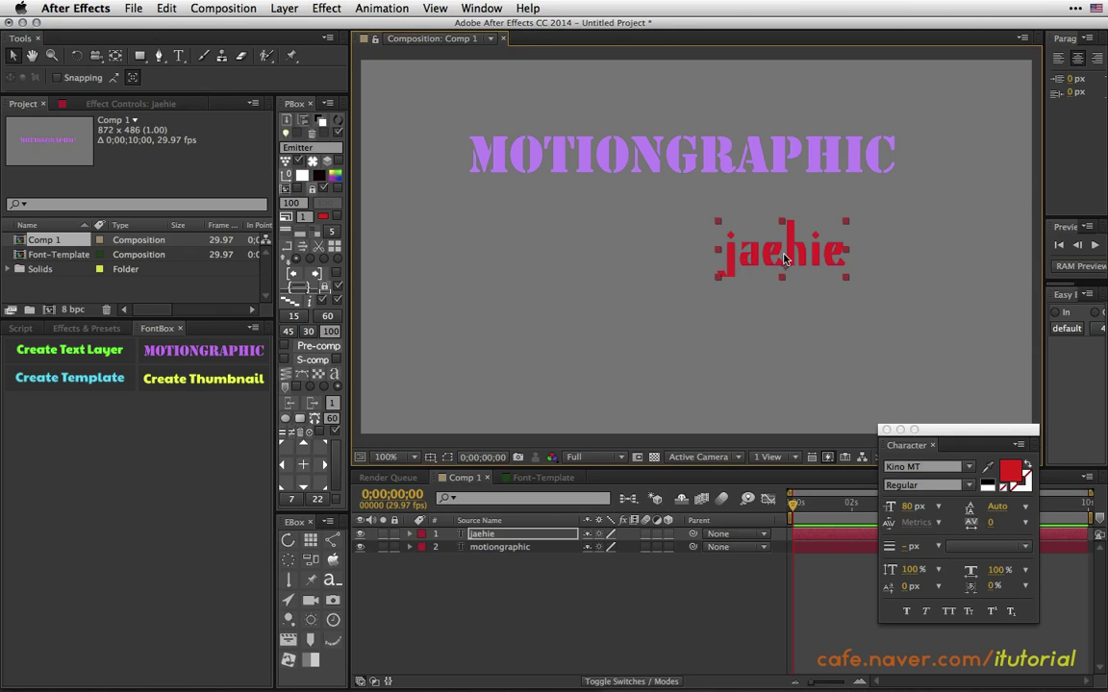
left_click_drag(784, 257, 600, 216)
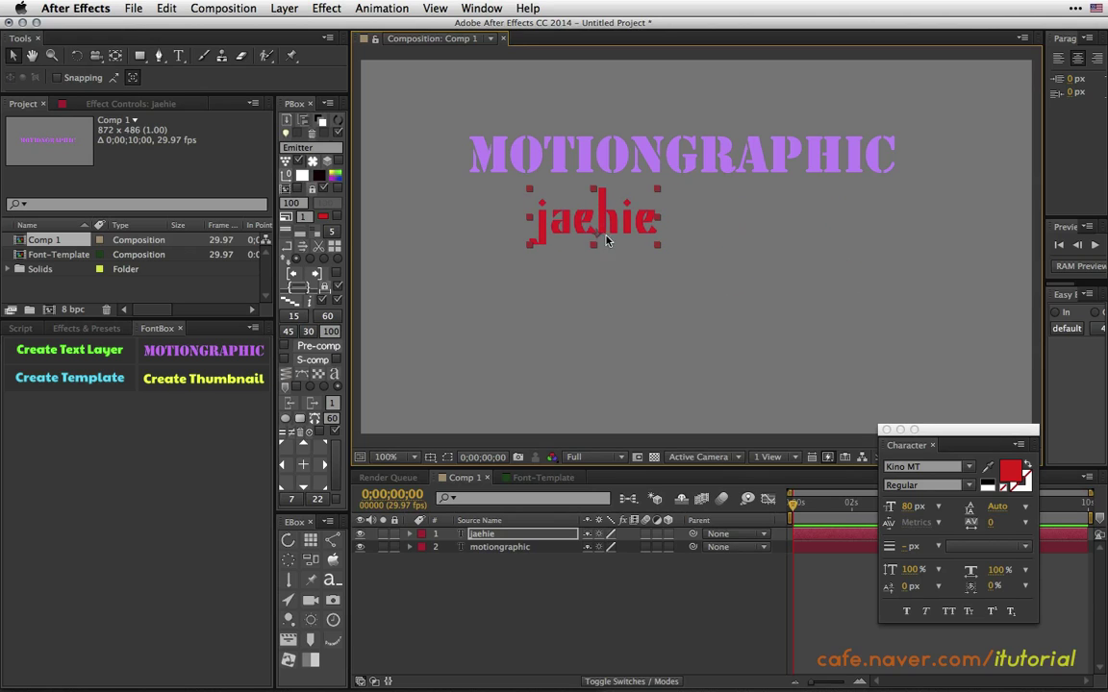
Replace the MOTIONGRAPHIC text with the user's e-mail address.
double_click(490, 546)
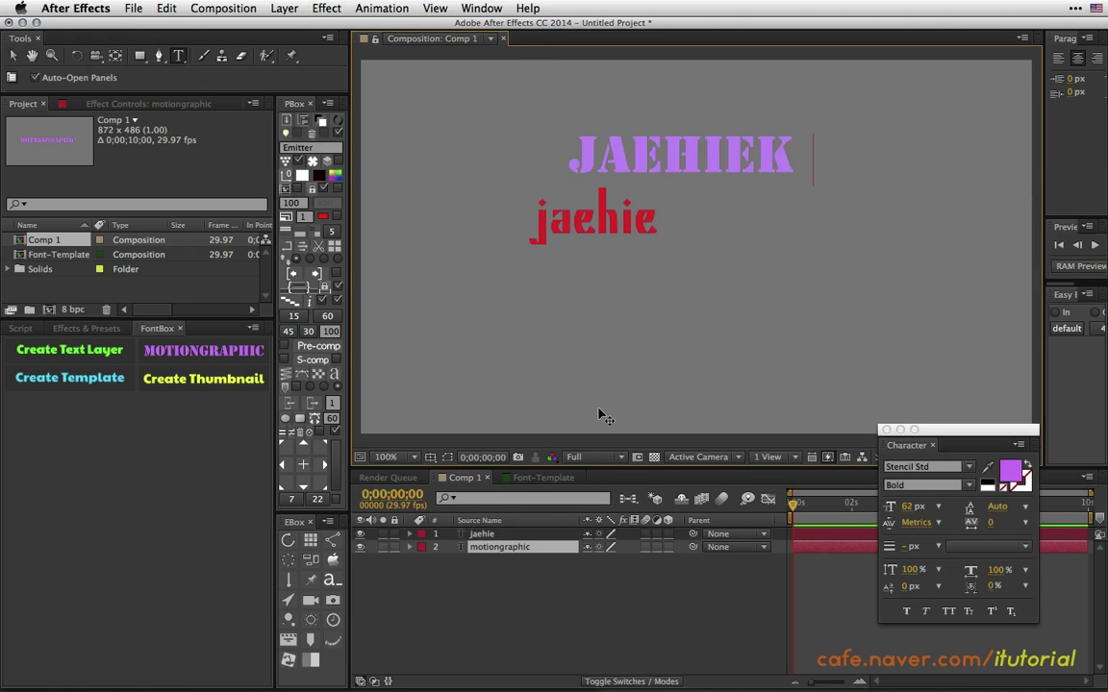
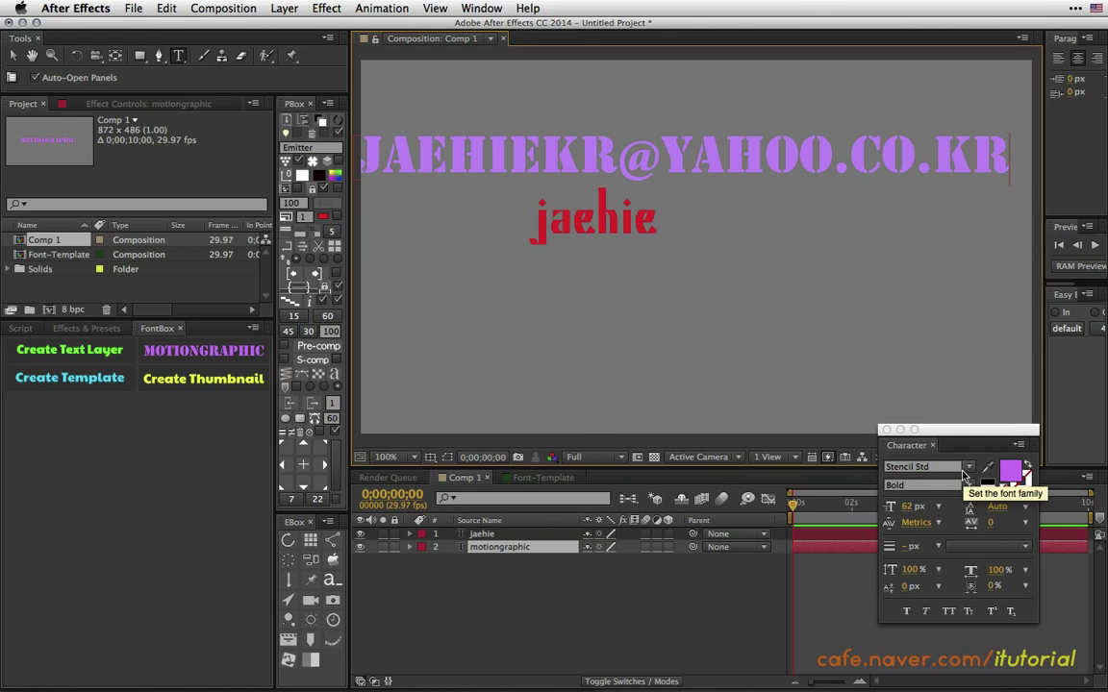
left_click(13, 55)
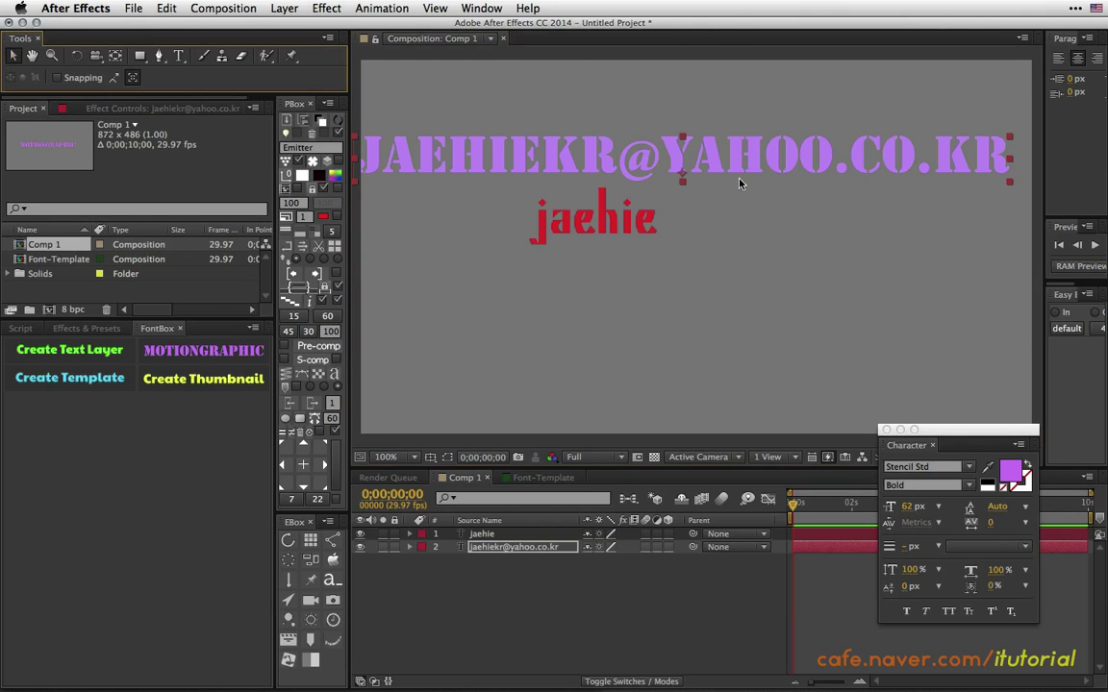
Shrink the e-mail text to 20 px and move it to the lower-left corner.
left_click_drag(664, 159, 685, 307)
left_click_drag(907, 507, 837, 363)
left_click_drag(753, 344, 569, 410)
left_click_drag(910, 517, 866, 500)
left_click_drag(574, 404, 567, 401)
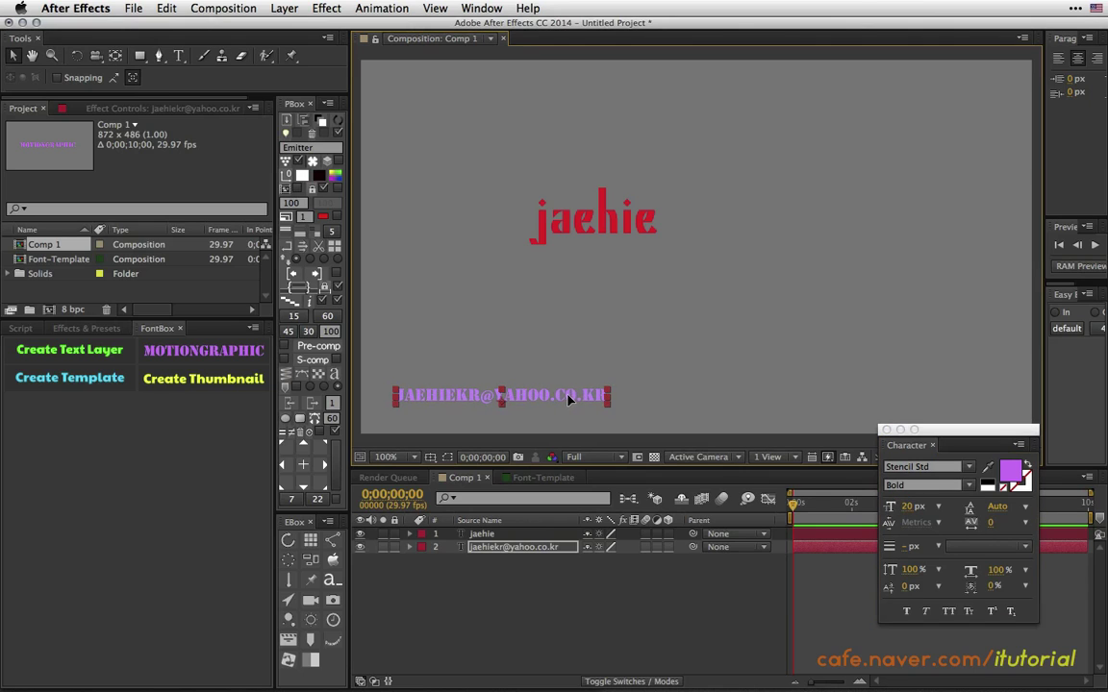
Recolour the e-mail text a bright cyan.
left_click(1005, 473)
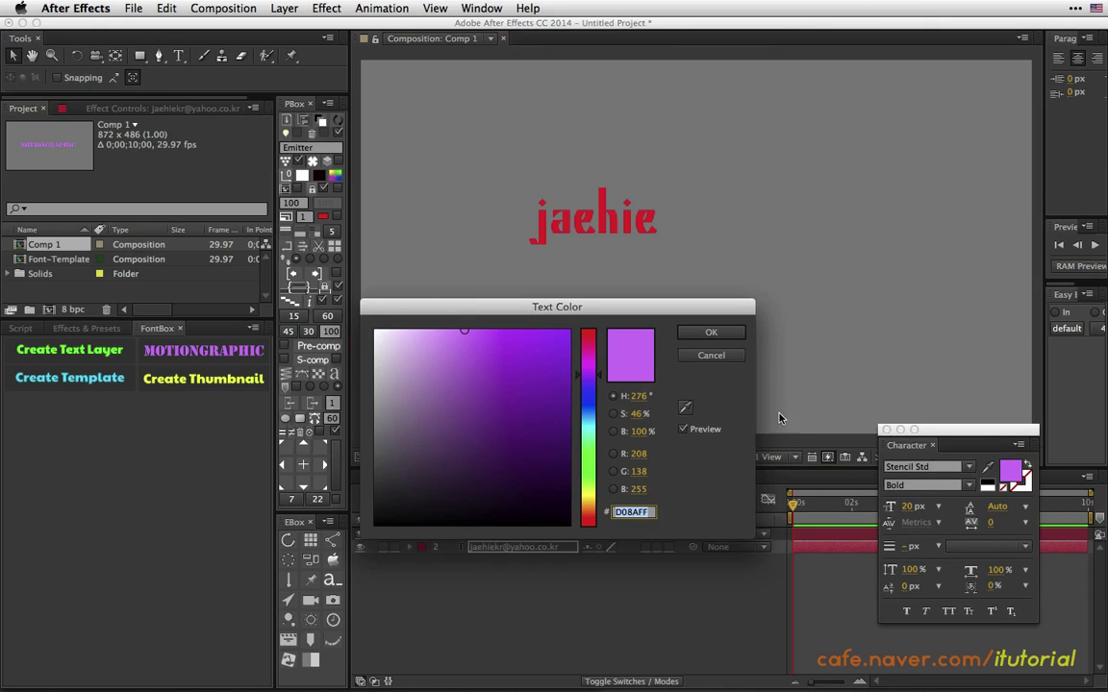
mouse_move(588, 375)
left_mouse_down()
mouse_move(584, 431)
mouse_move(563, 385)
mouse_move(569, 329)
left_mouse_up()
left_click(681, 334)
Move the red name text higher in the comp and browse the font list.
left_click(594, 221)
left_click_drag(594, 221, 575, 191)
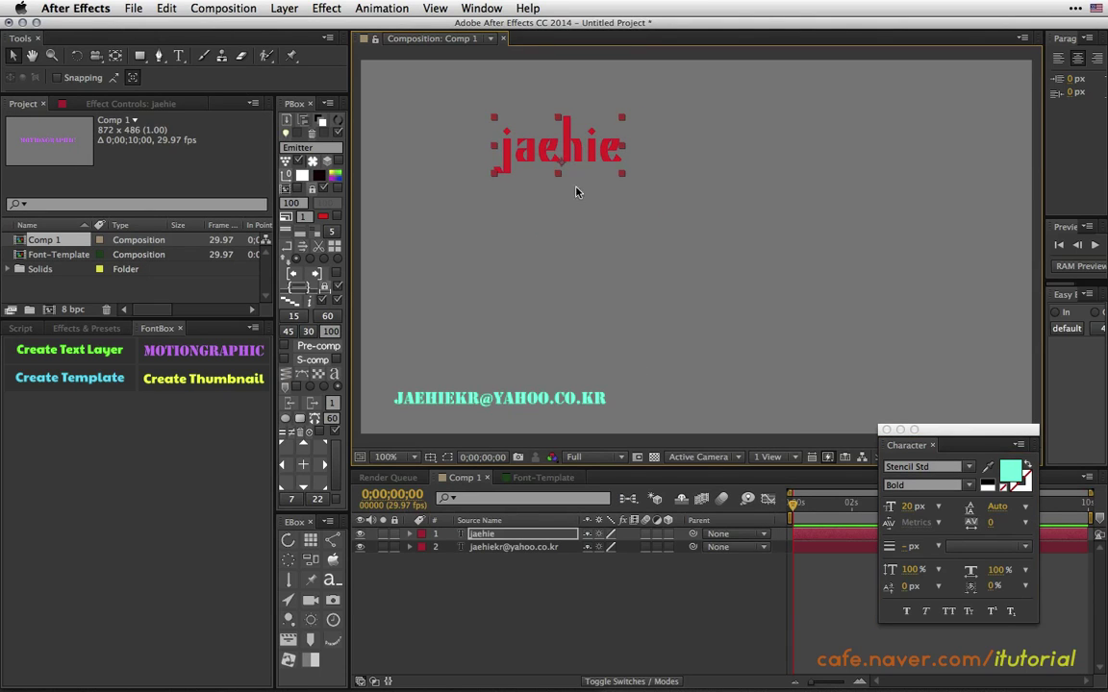
left_click(970, 468)
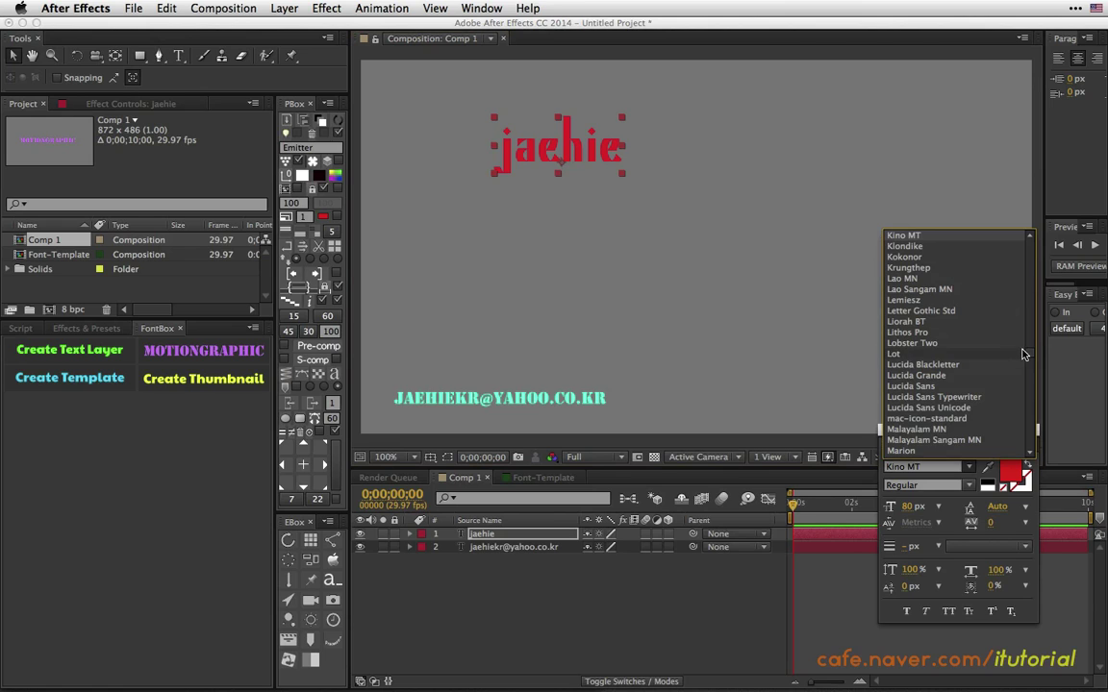
scroll(1030, 327, "up", 5)
left_click_drag(1029, 327, 1029, 299)
Set the name text to Adobe Caslon Pro at 164 px across the upper middle.
left_click(939, 276)
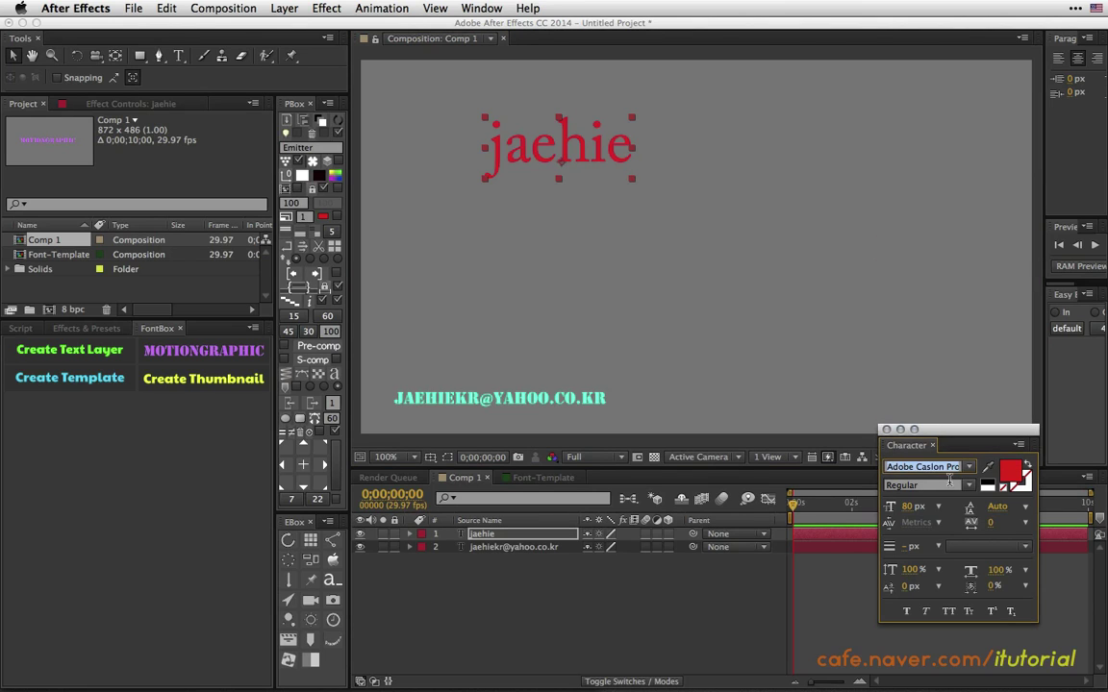
left_click_drag(911, 507, 981, 508)
left_click_drag(658, 157, 764, 204)
left_click(603, 412)
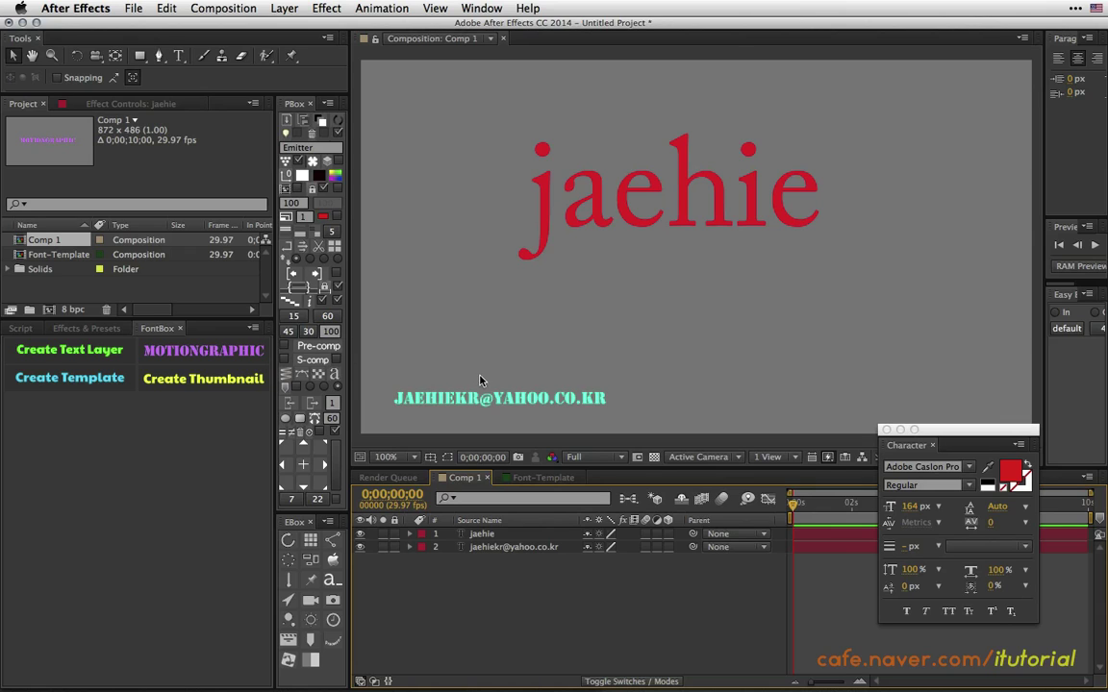
left_click(682, 223)
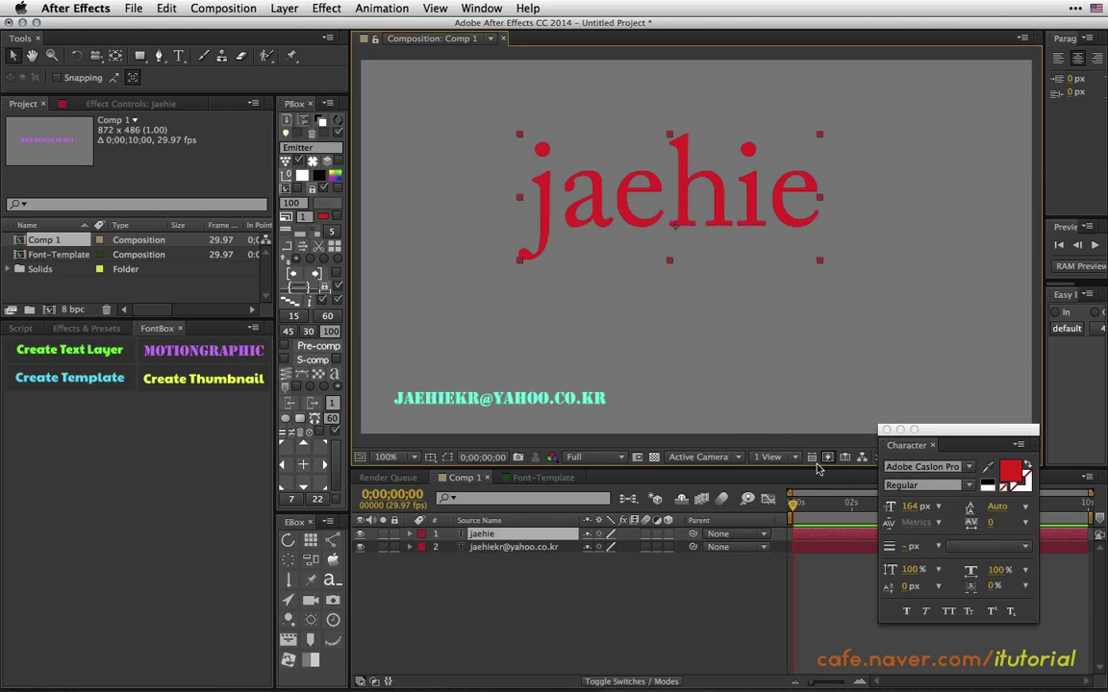
Preview the MOTIONGRAPHIC preset on the name text, then undo back to Adobe Caslon Pro.
left_click(231, 348)
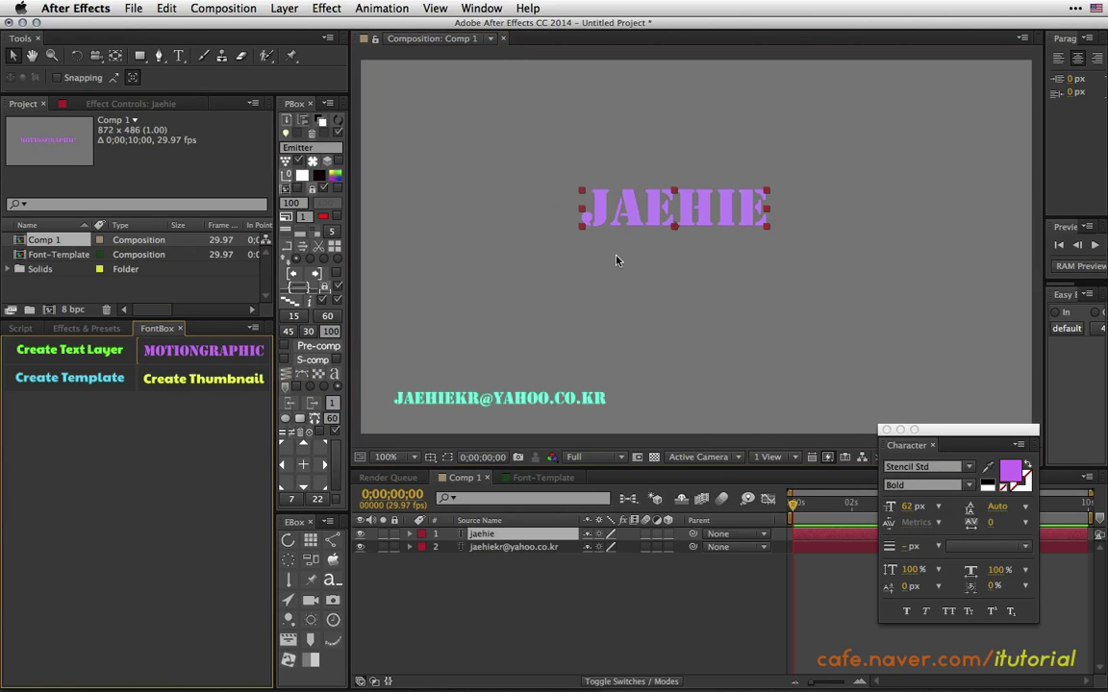
key("super+z")
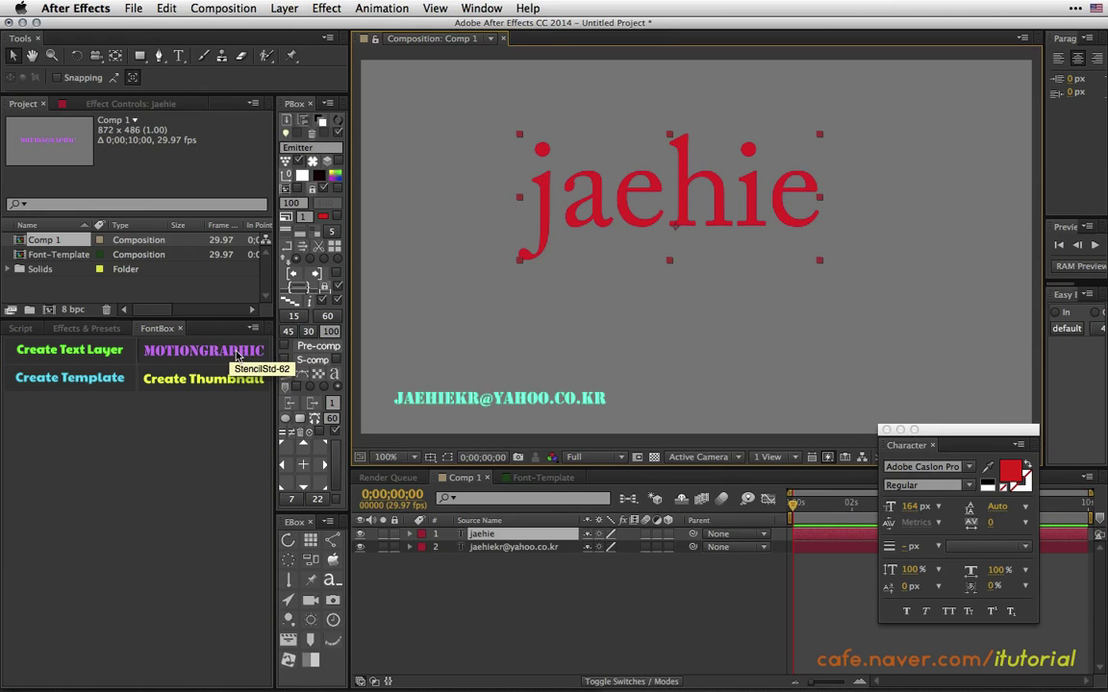
left_click(235, 353)
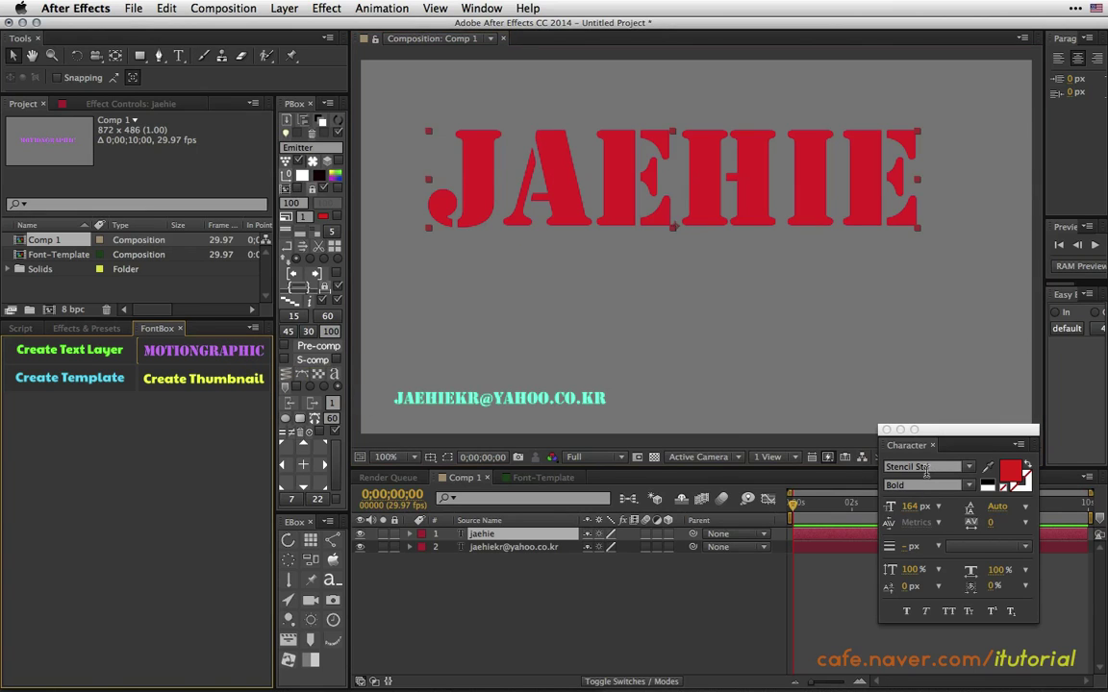
left_click_drag(937, 429, 942, 292)
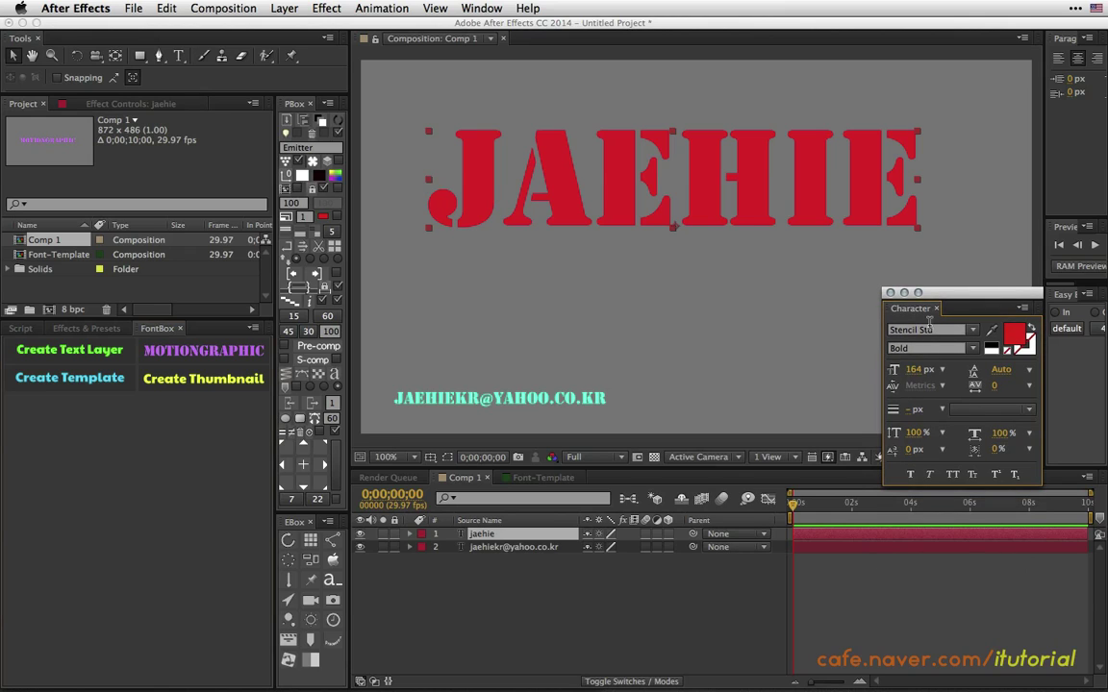
key("super+z")
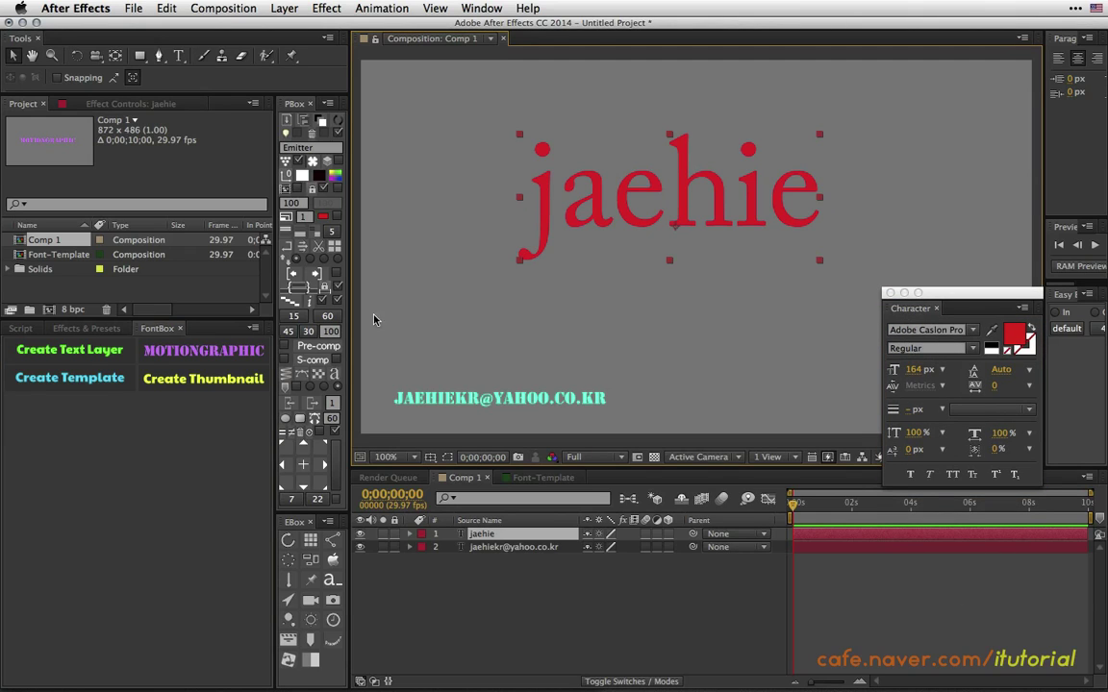
left_click(236, 354)
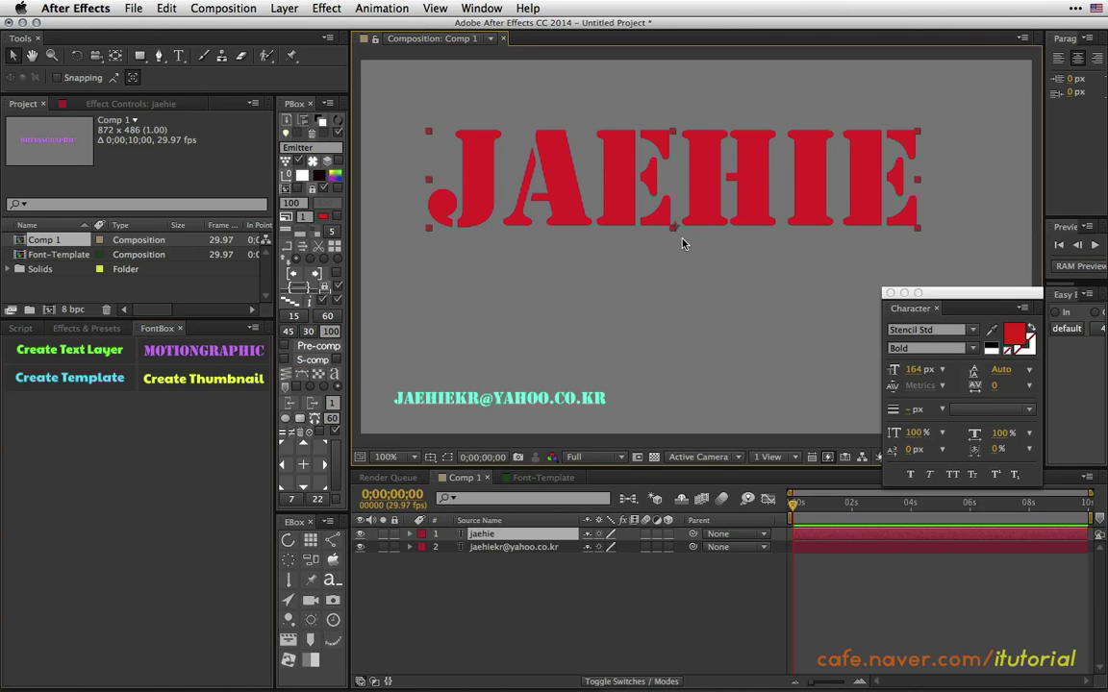
key("super+z")
Reposition the name text slightly lower and open the MOTIONGRAPHIC preset's Font-Template comp.
left_click_drag(686, 213, 623, 222)
left_click_drag(537, 400, 550, 388)
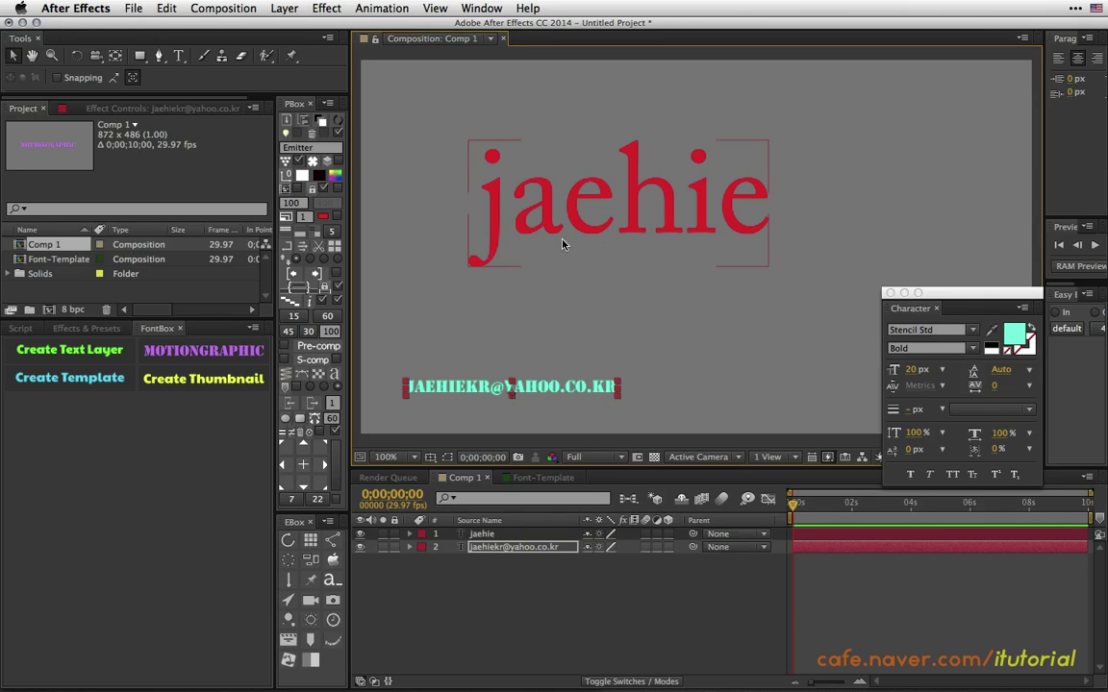
left_click(231, 353)
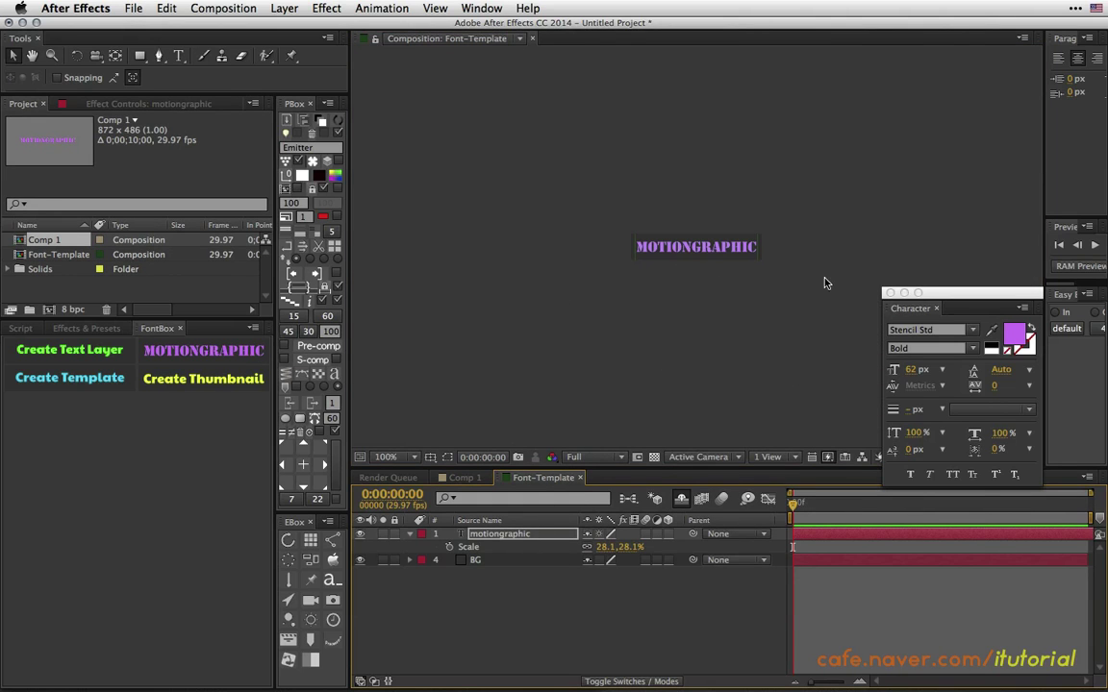
Make the template text saturated blue and save it as a new FontBox thumbnail.
left_click(1012, 337)
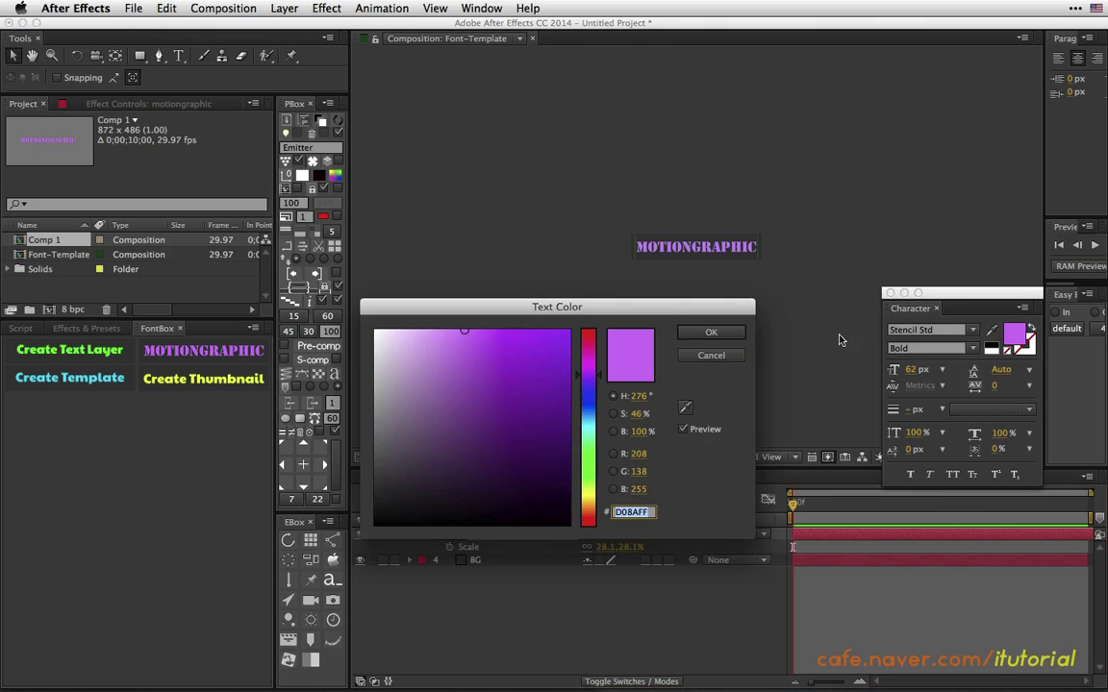
left_click(591, 404)
left_click(563, 346)
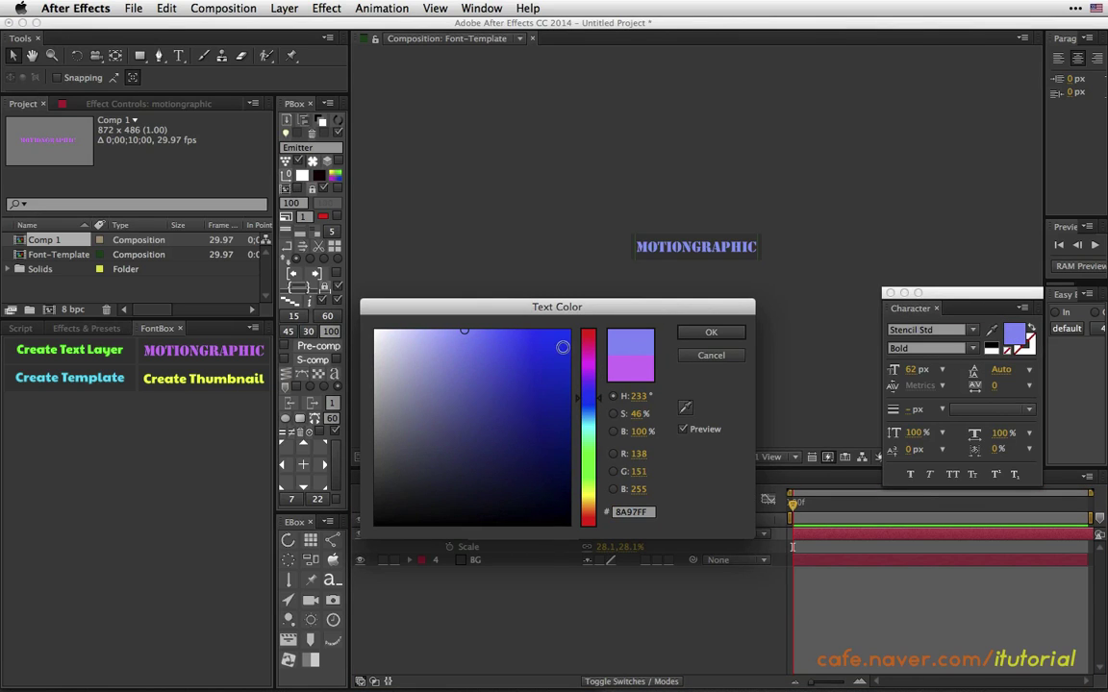
left_click(709, 333)
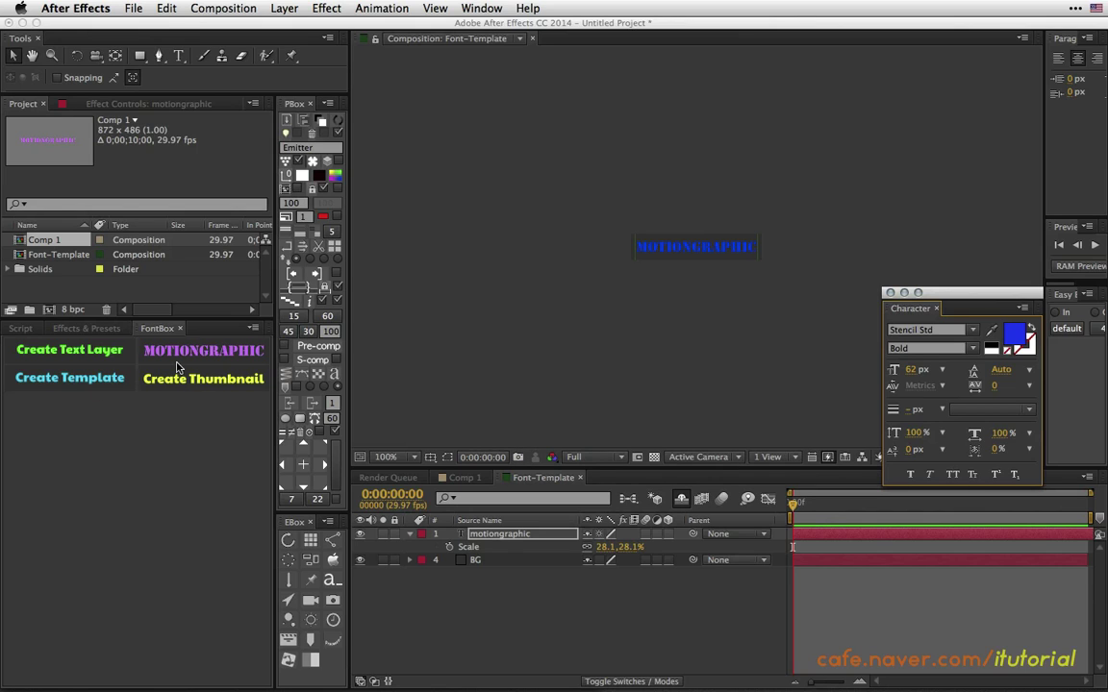
left_click(224, 381)
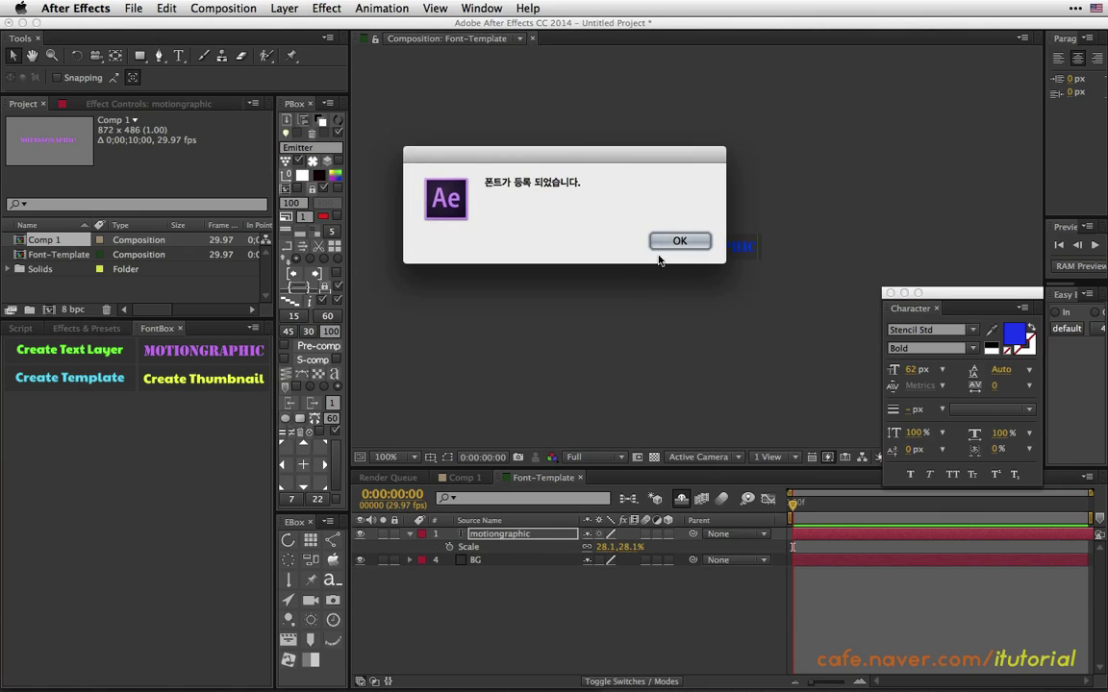
left_click(694, 242)
Reload the FontBox panel to show the blue preset and return to Comp 1.
left_click(185, 328)
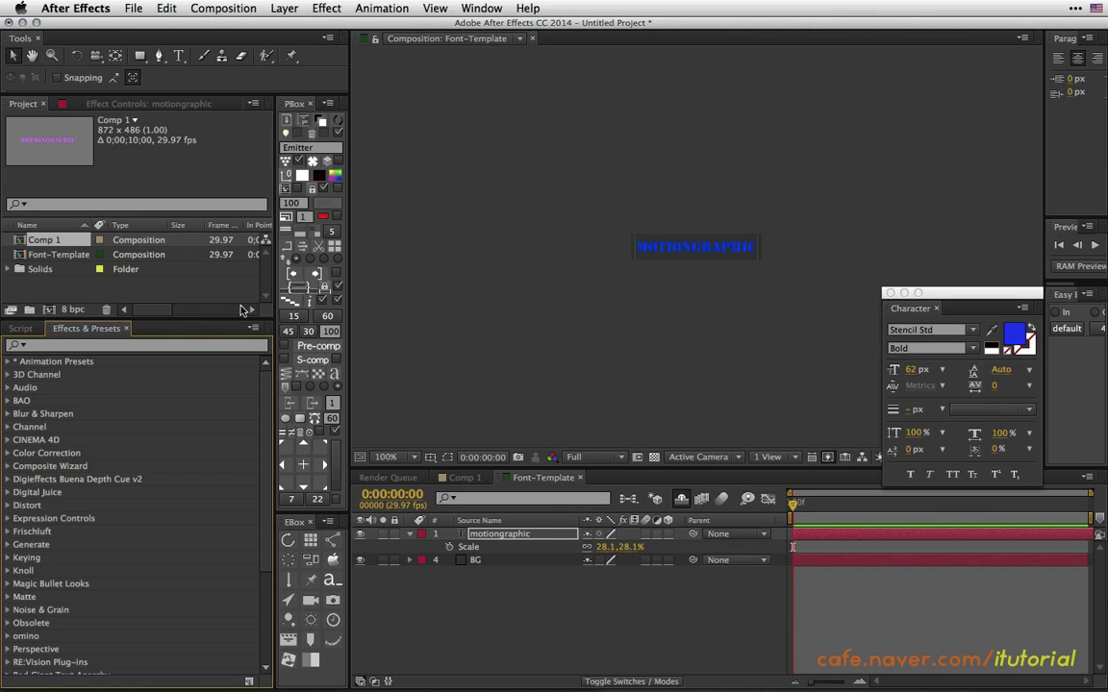
left_click(480, 8)
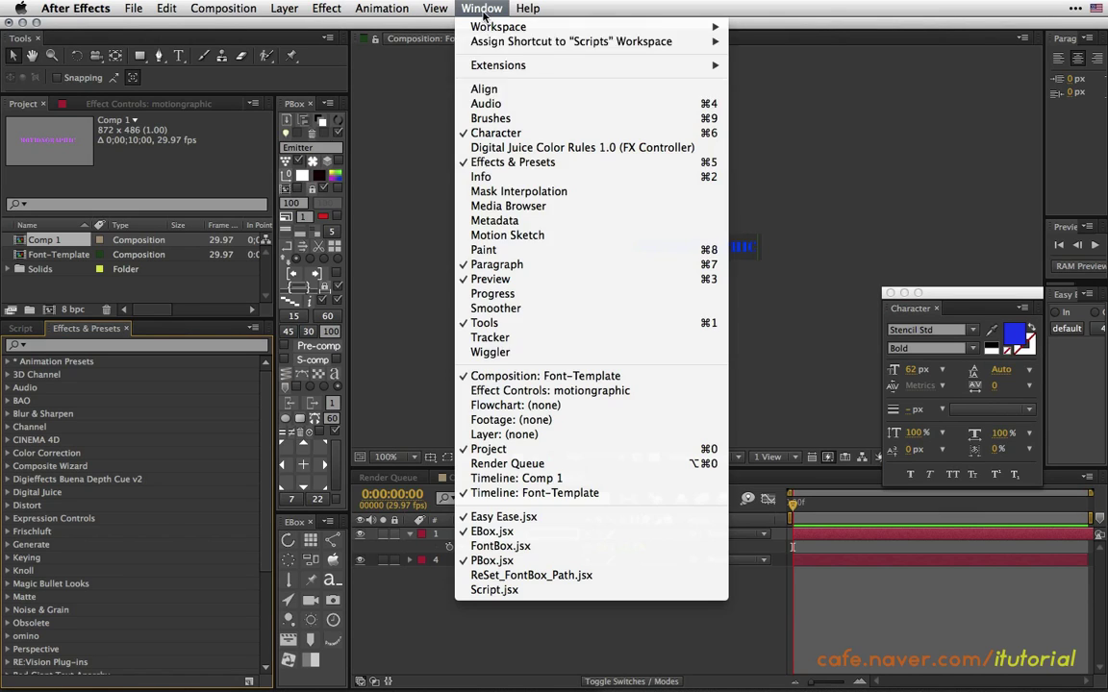
left_click(495, 547)
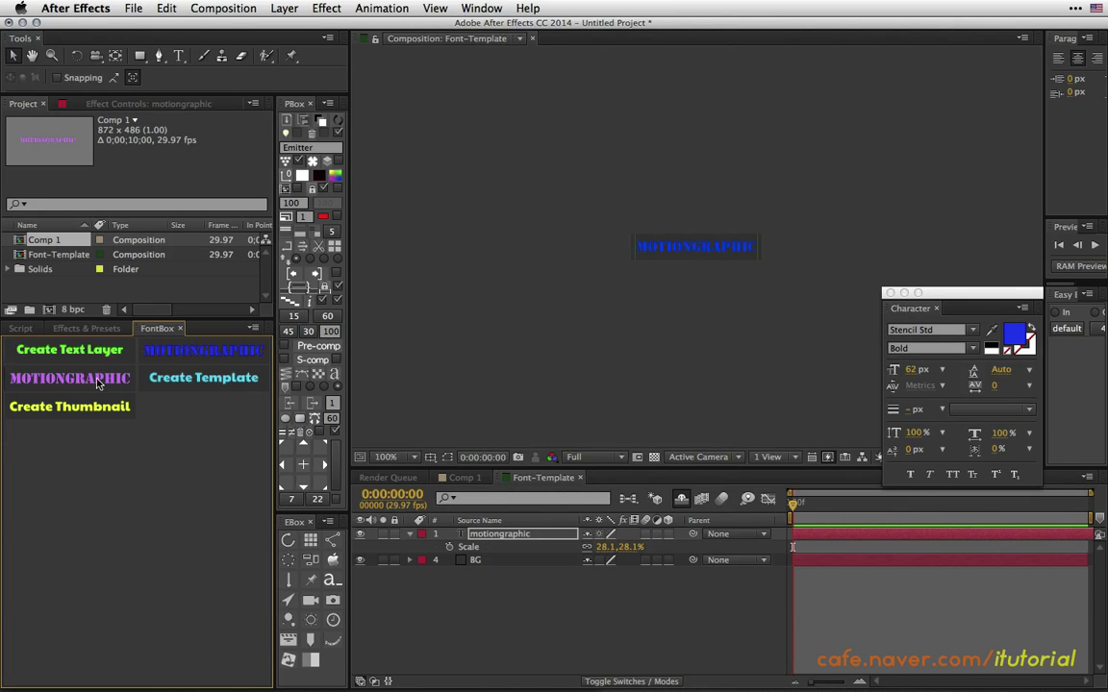
left_click(468, 479)
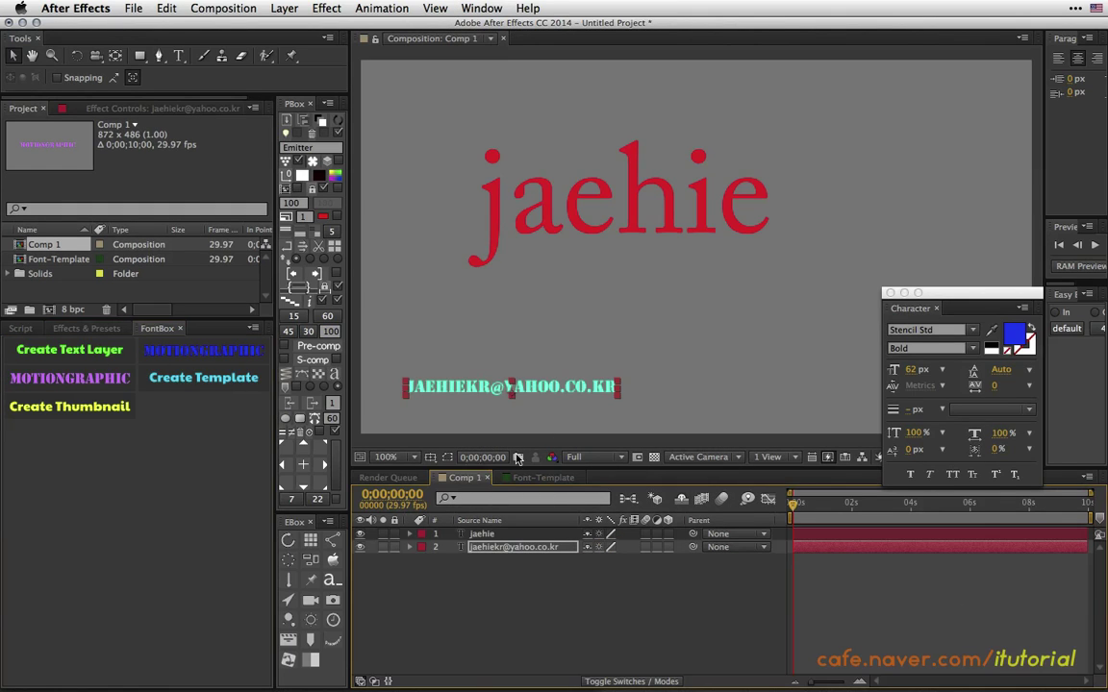
Compare purple and blue presets on the name text, keep blue Stencil Std Bold 62 px.
left_click(636, 217)
left_click(197, 348)
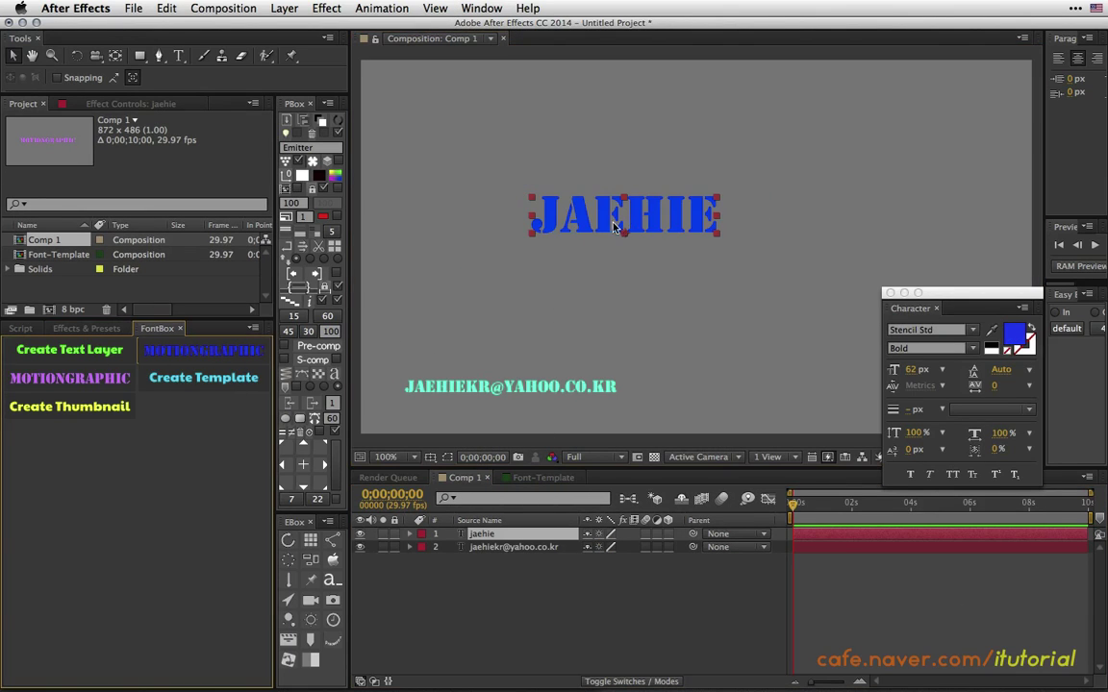
left_click(97, 378)
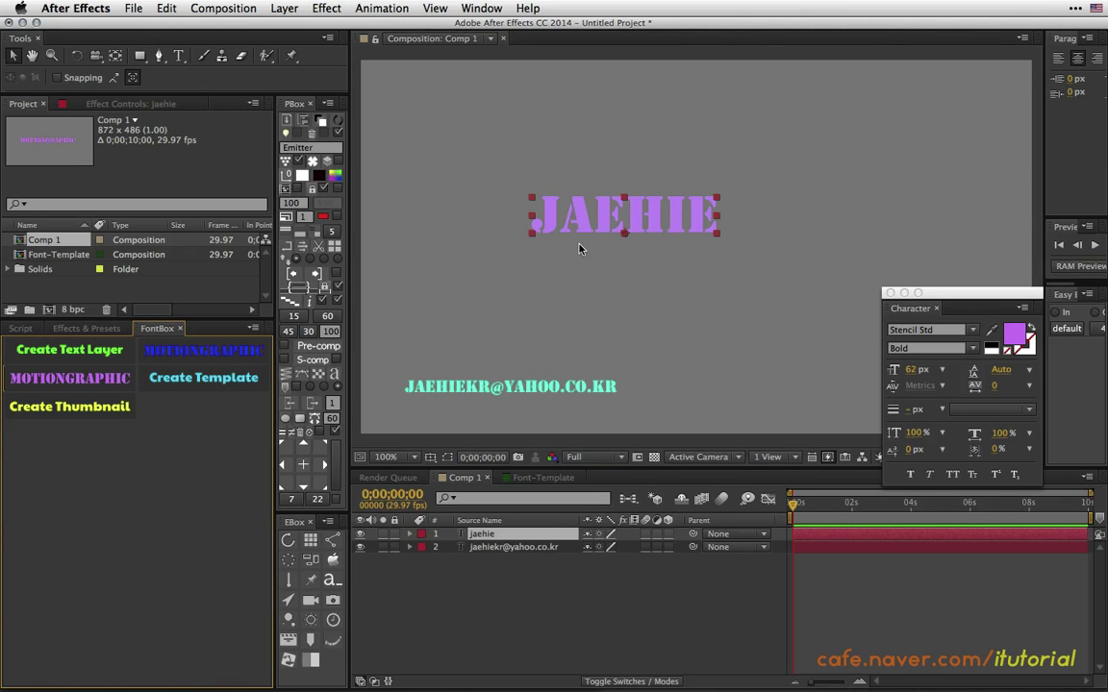
left_click(199, 350)
left_click(121, 381)
left_click(199, 350)
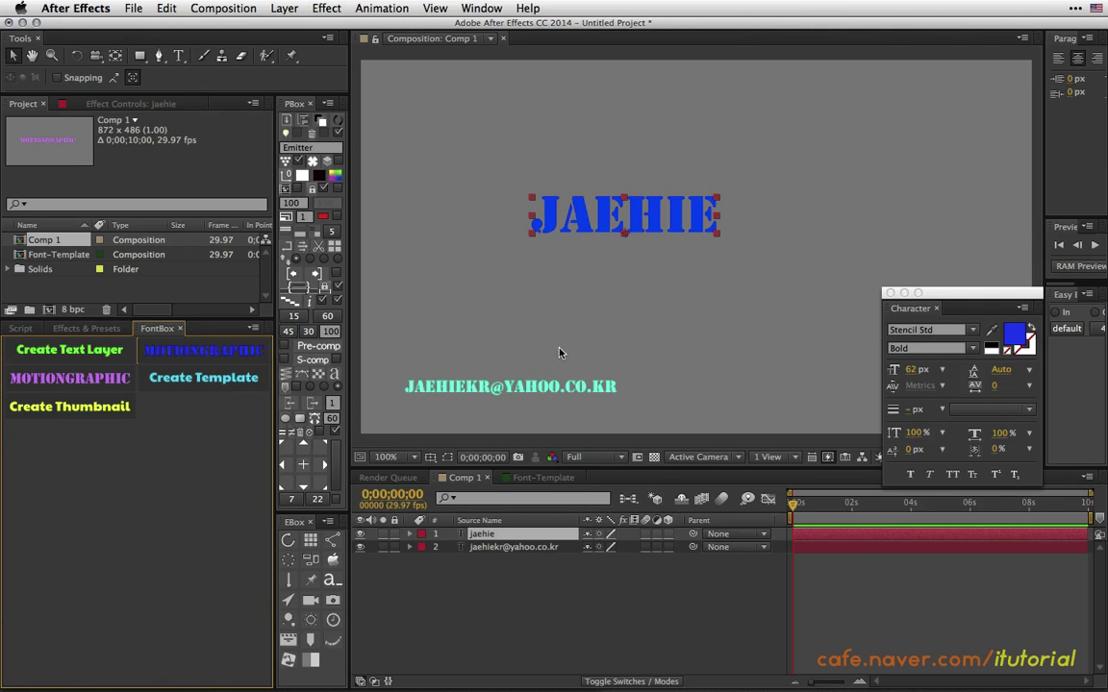
left_click(538, 478)
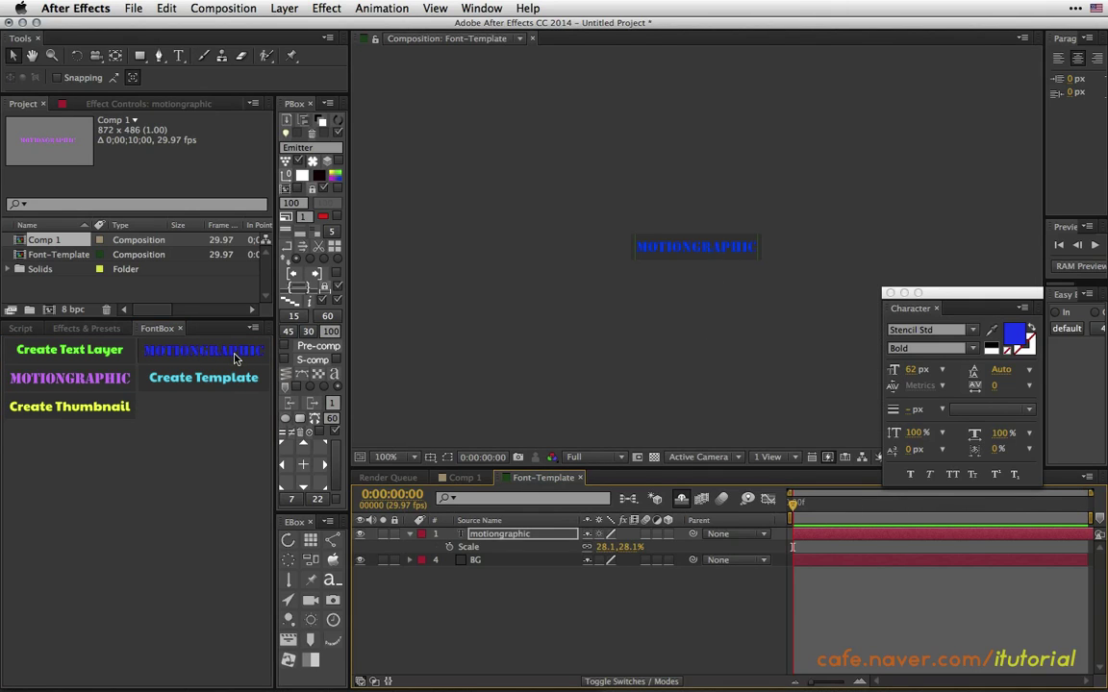
Scale the motiongraphic template text down to 15.1% and register it as a FontBox style.
left_click(911, 370)
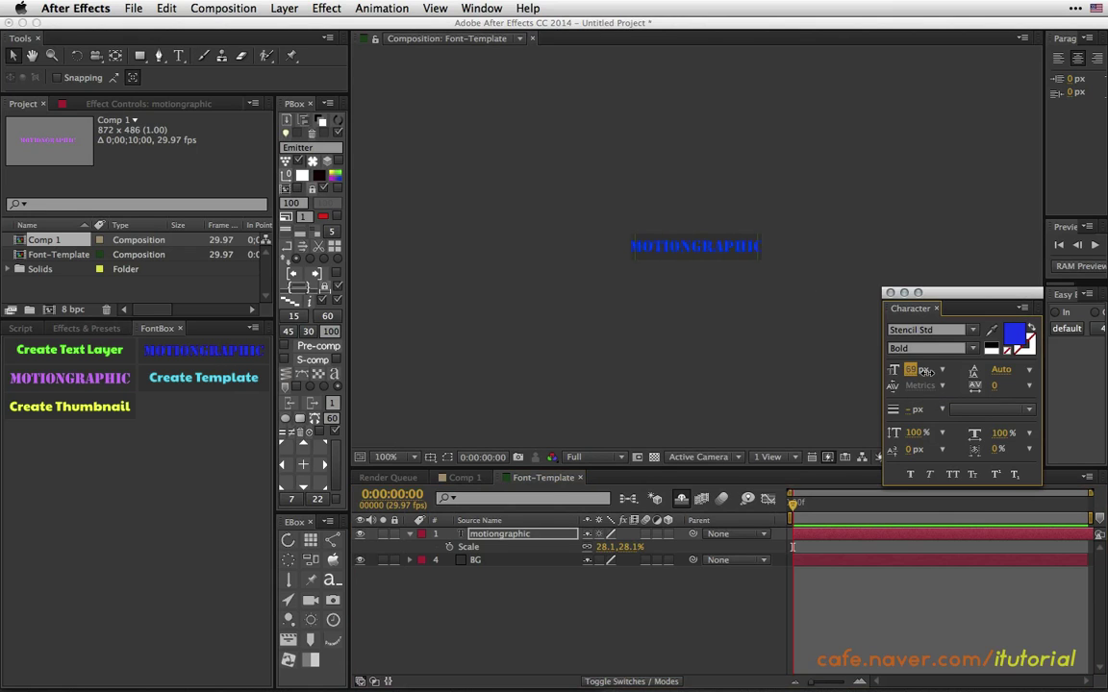
left_click_drag(924, 371, 921, 378)
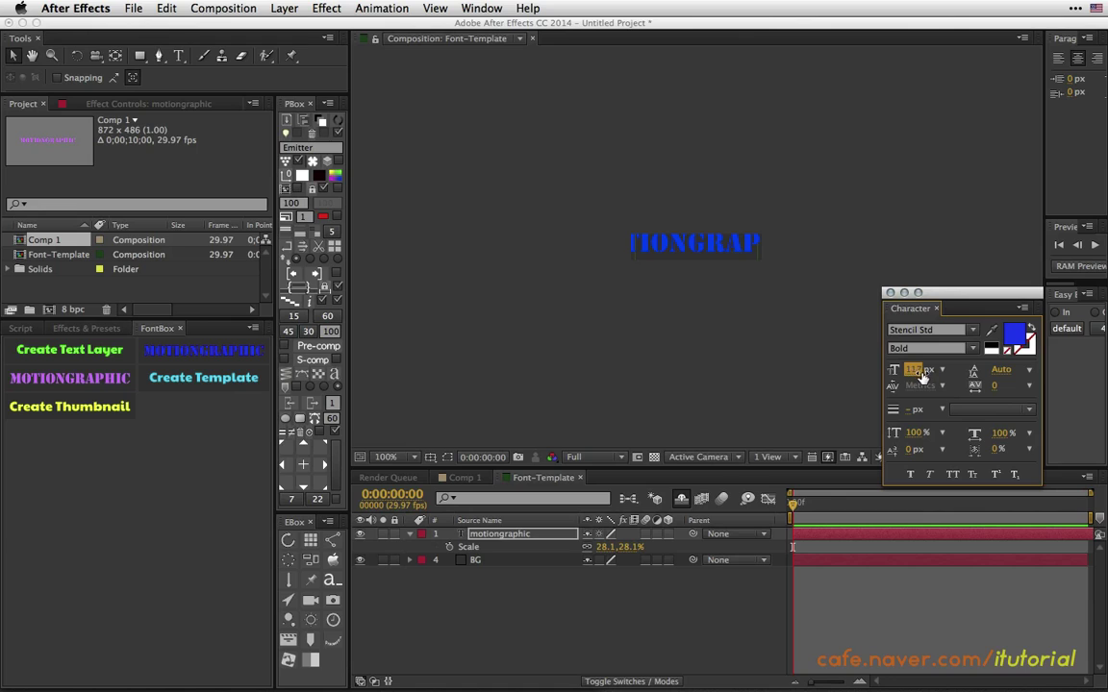
left_click(500, 533)
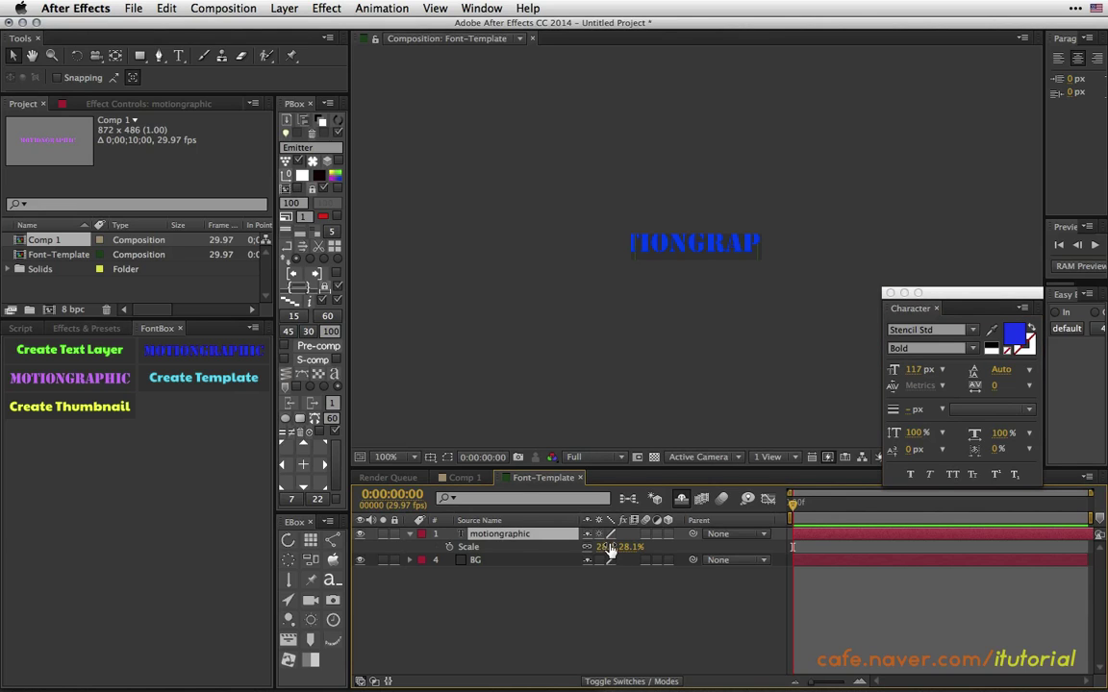
mouse_move(611, 549)
left_mouse_down()
mouse_move(601, 543)
mouse_move(609, 556)
left_mouse_up()
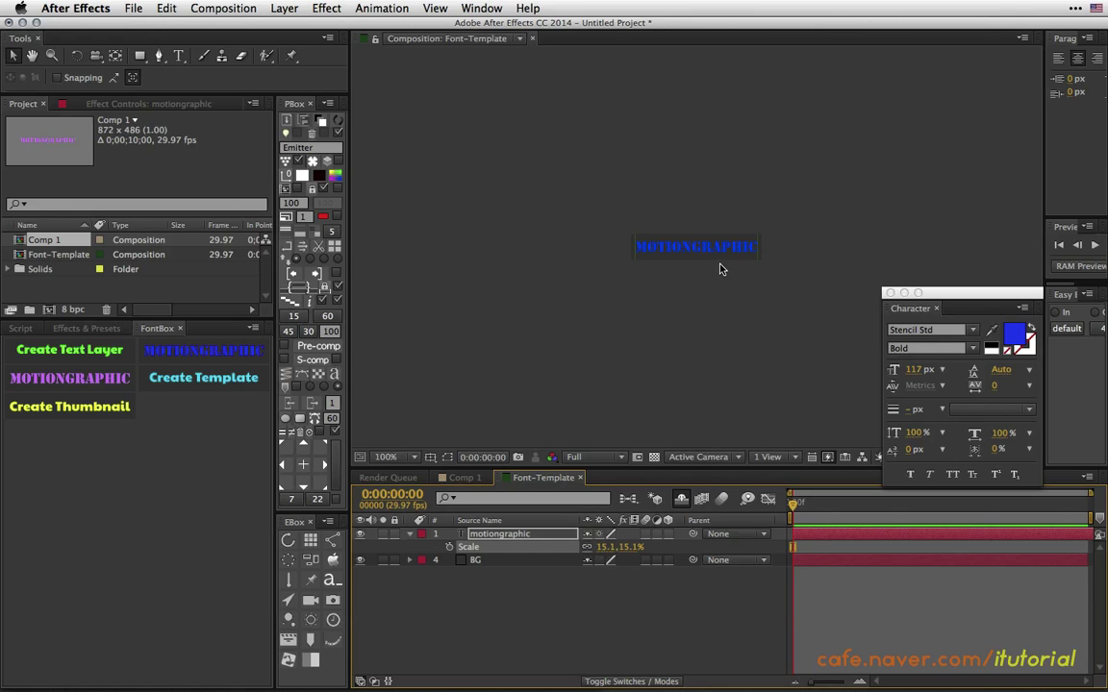
left_click(135, 405)
left_click_drag(583, 173, 602, 179)
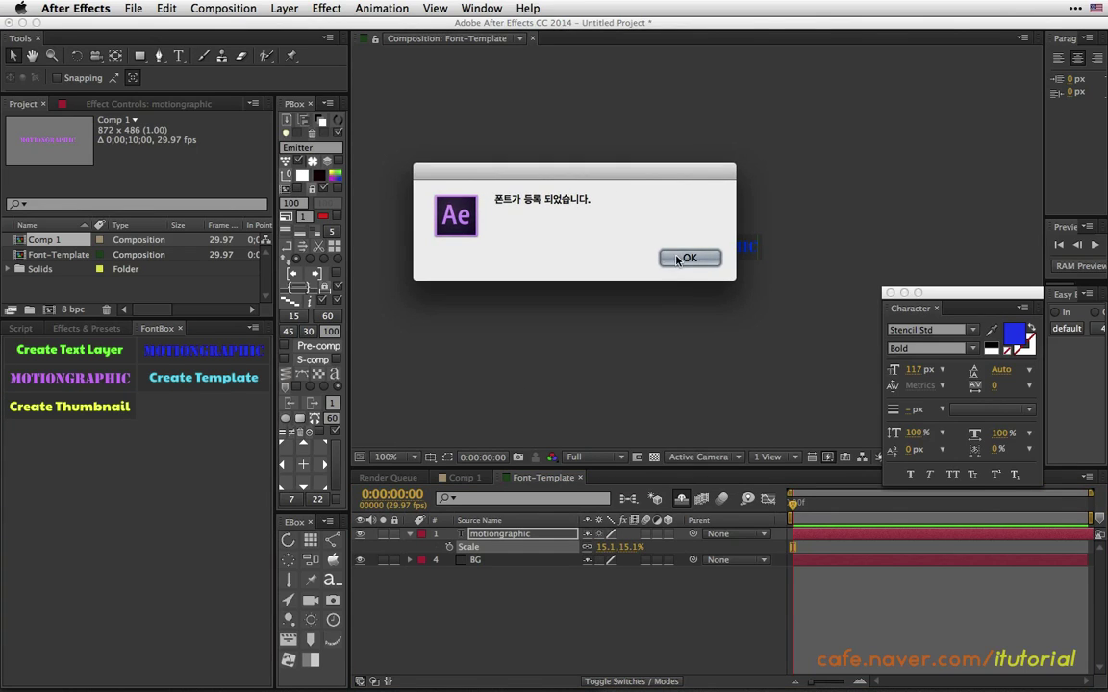
left_click(687, 256)
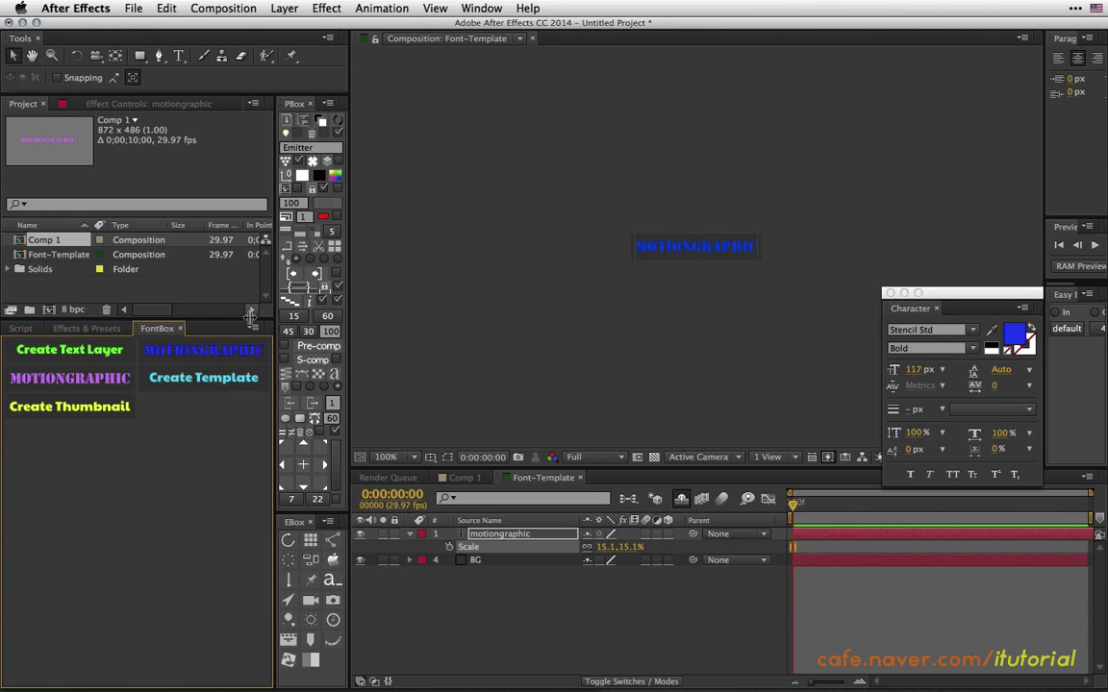
Reload FontBox, return to Comp 1, and move the title text up and left.
key("super+5")
left_click(481, 7)
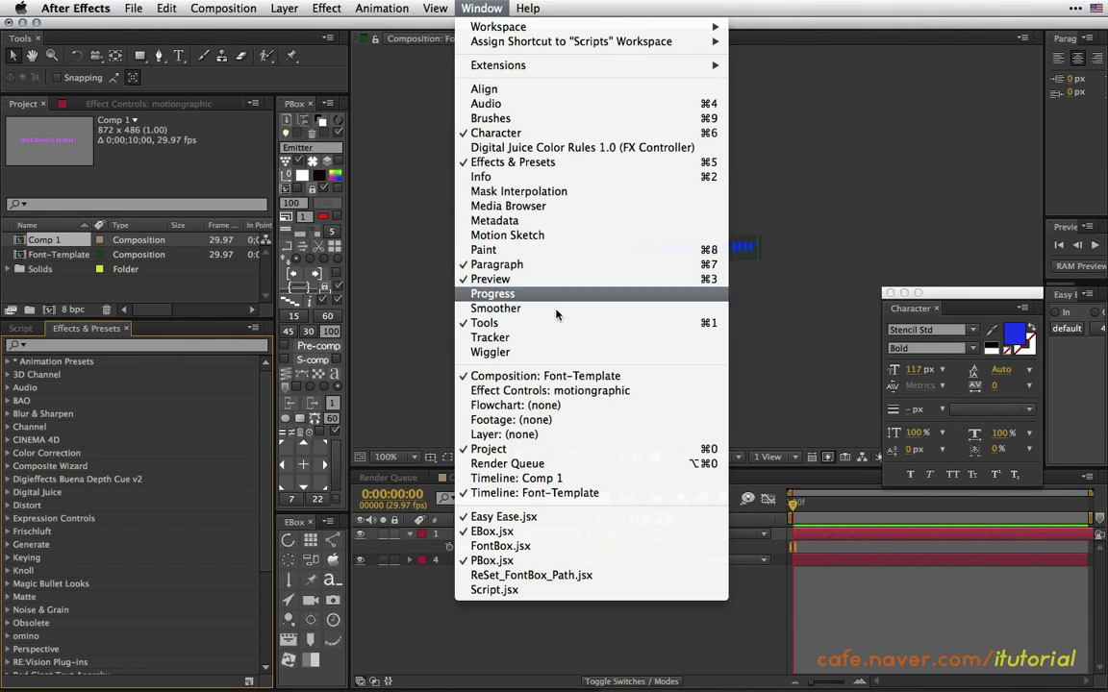
left_click(501, 546)
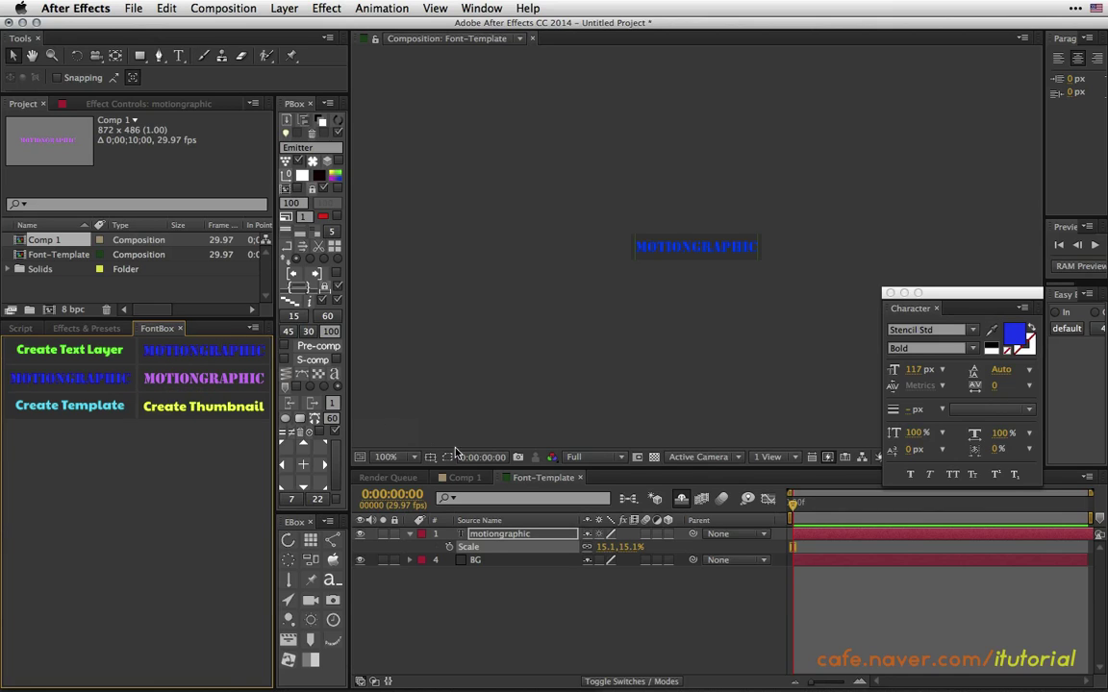
left_click(465, 477)
left_click_drag(646, 218, 607, 183)
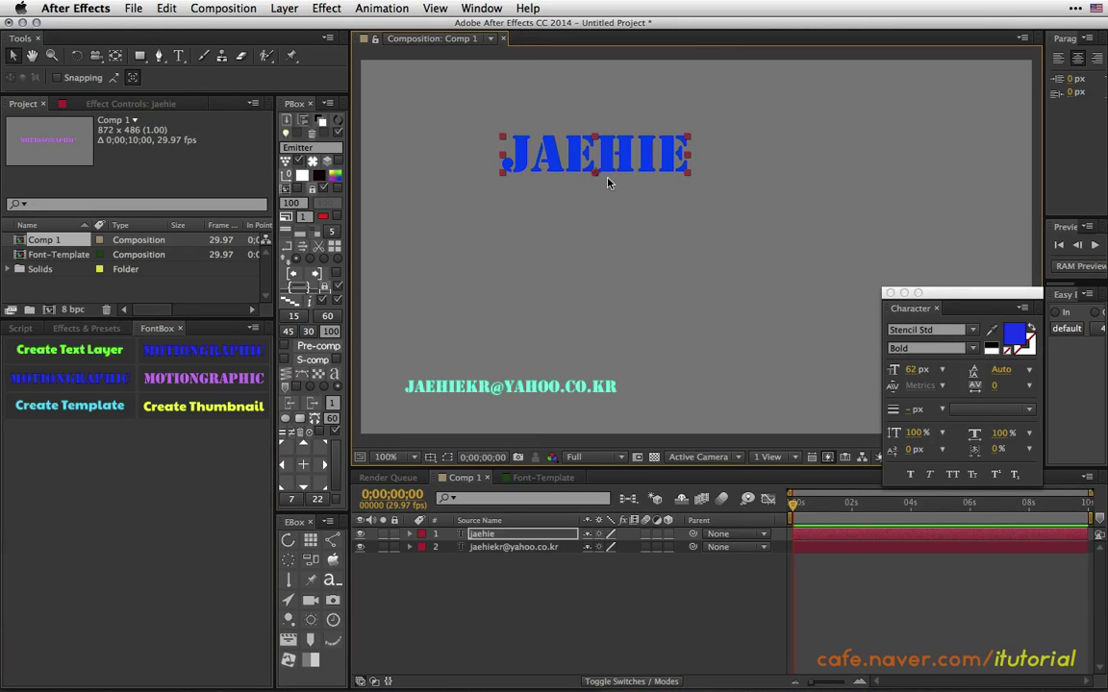
Apply the saved Stencil Std 62 px FontBox style to the Comp 1 title and enlarge it to 148 px.
left_click(205, 353)
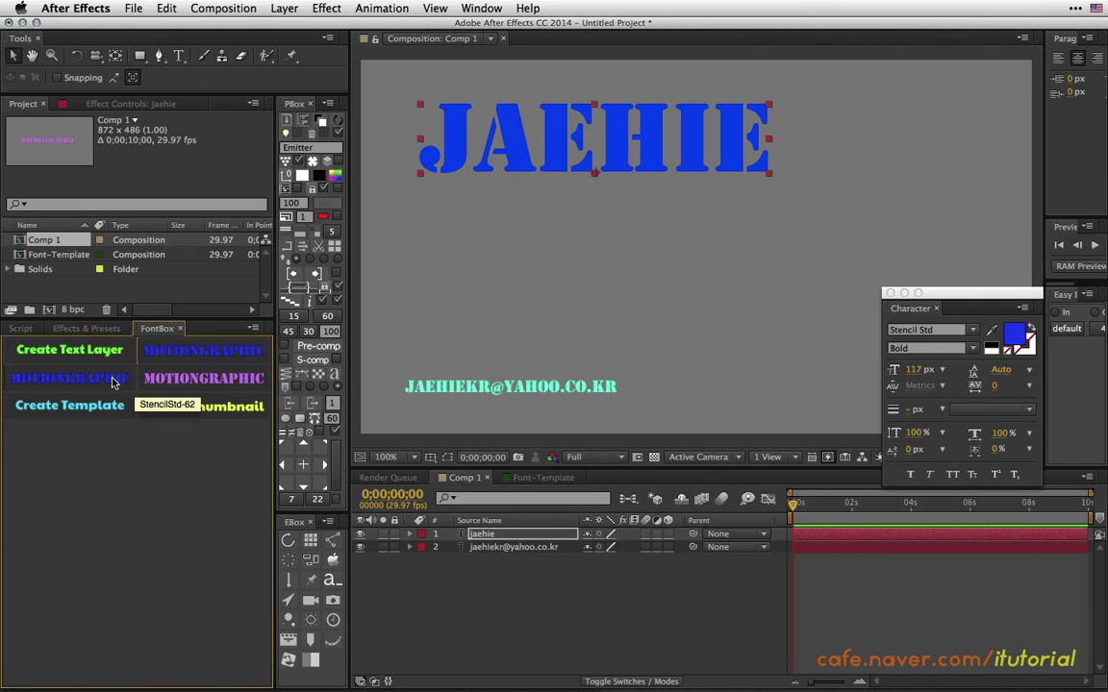
left_click(210, 364)
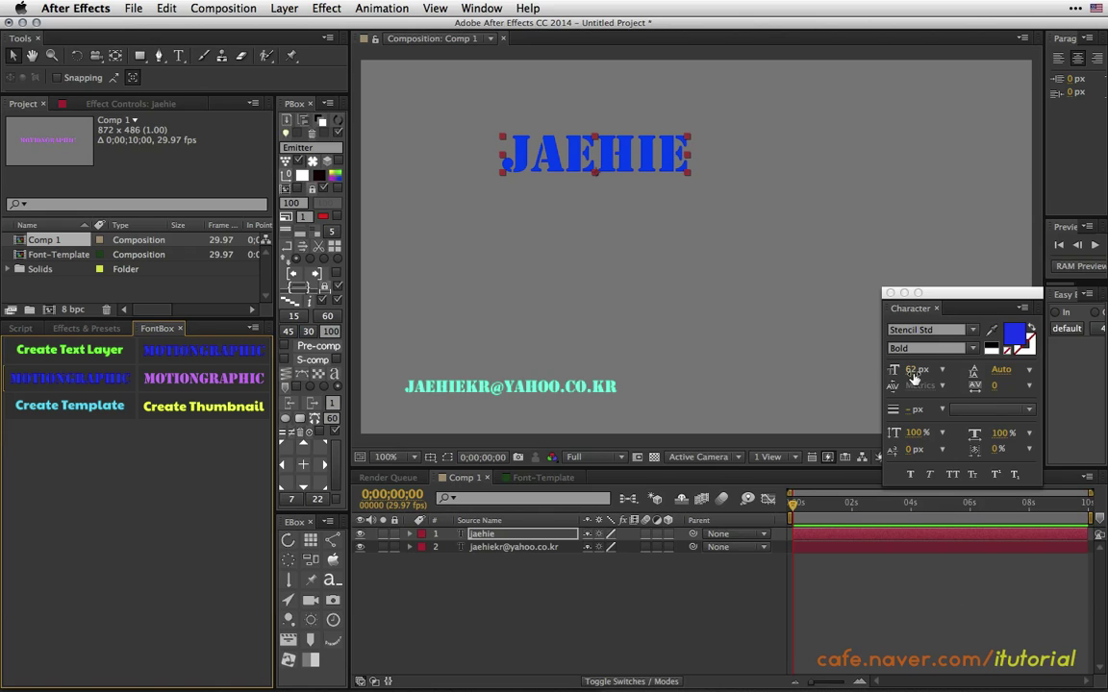
left_click_drag(916, 369, 974, 349)
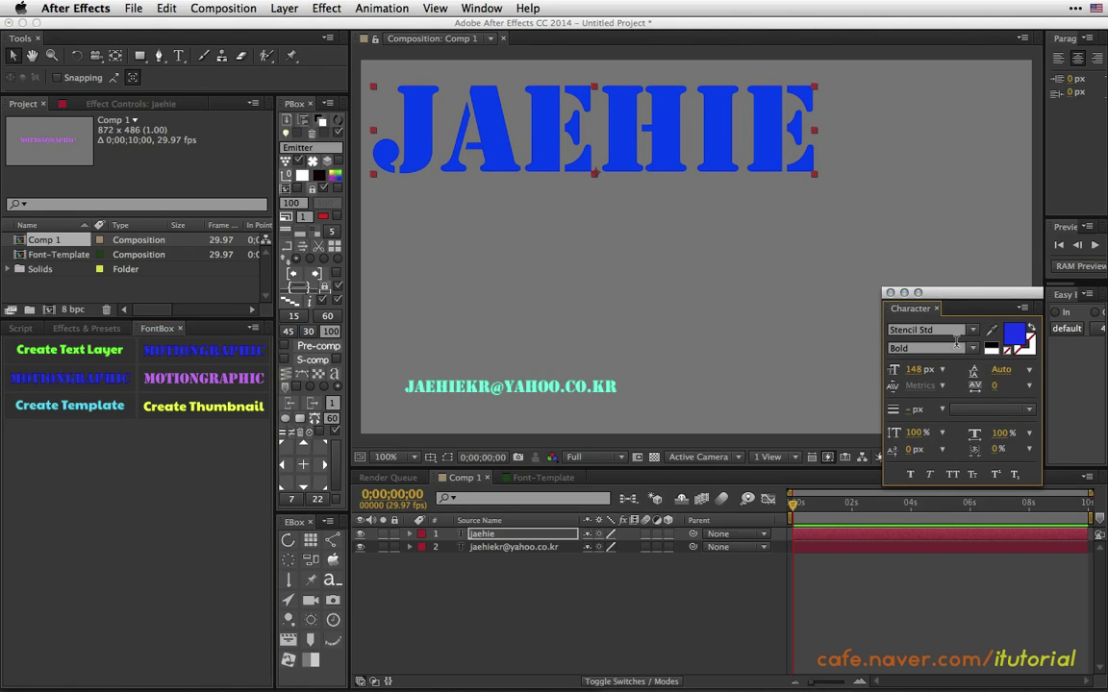
left_click(958, 334)
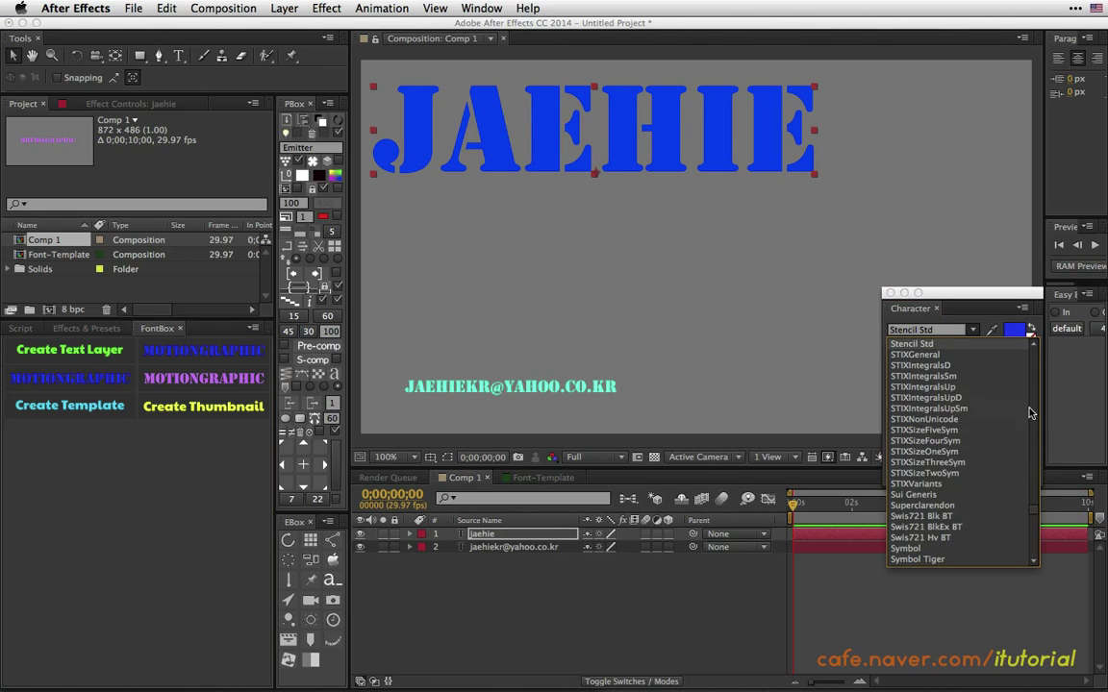
Switch the title font to Dodger Condensed and move the text right in Comp 1.
scroll(1014, 399, "up", 5)
scroll(1014, 399, "up", 15)
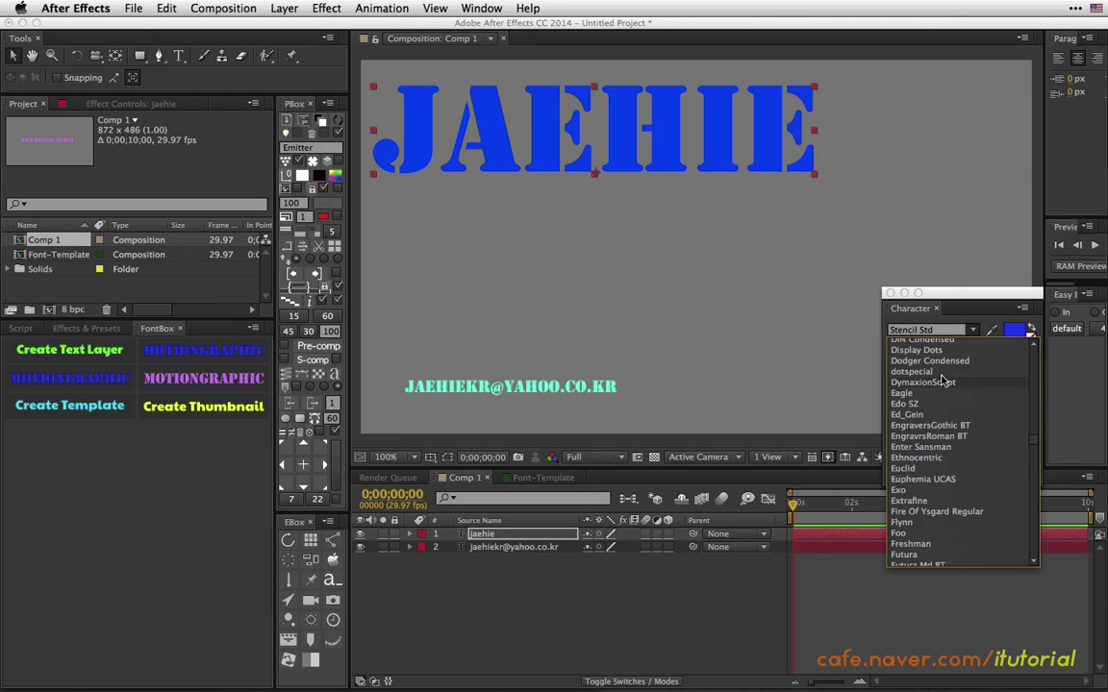
left_click(921, 375)
left_click_drag(713, 143, 826, 137)
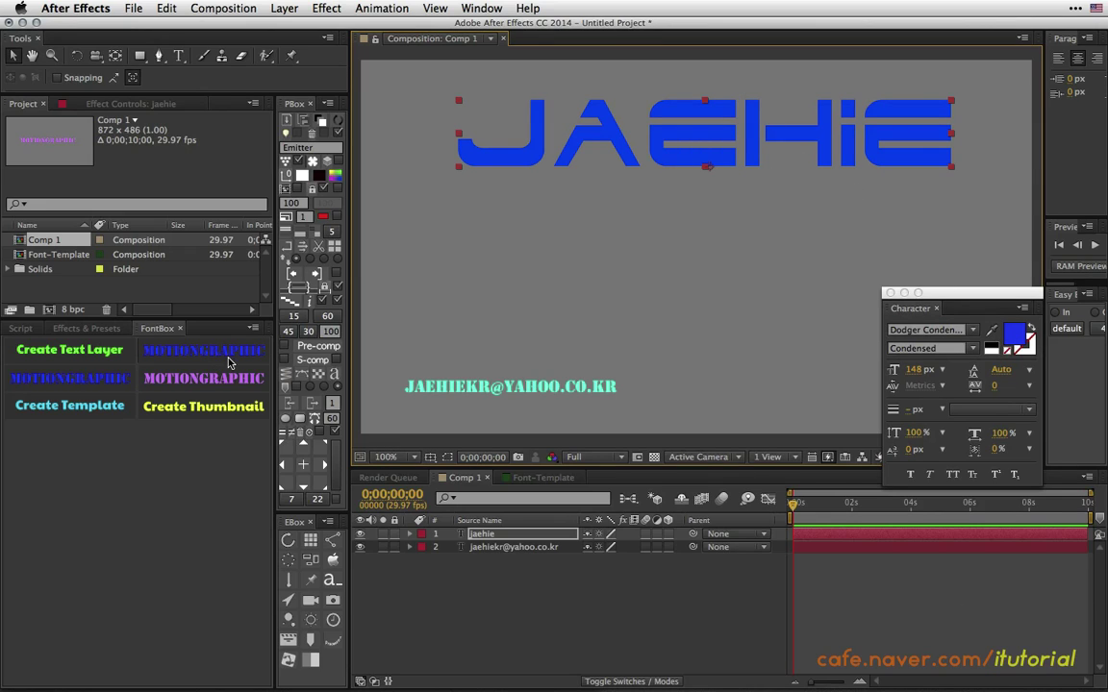
left_click(200, 337)
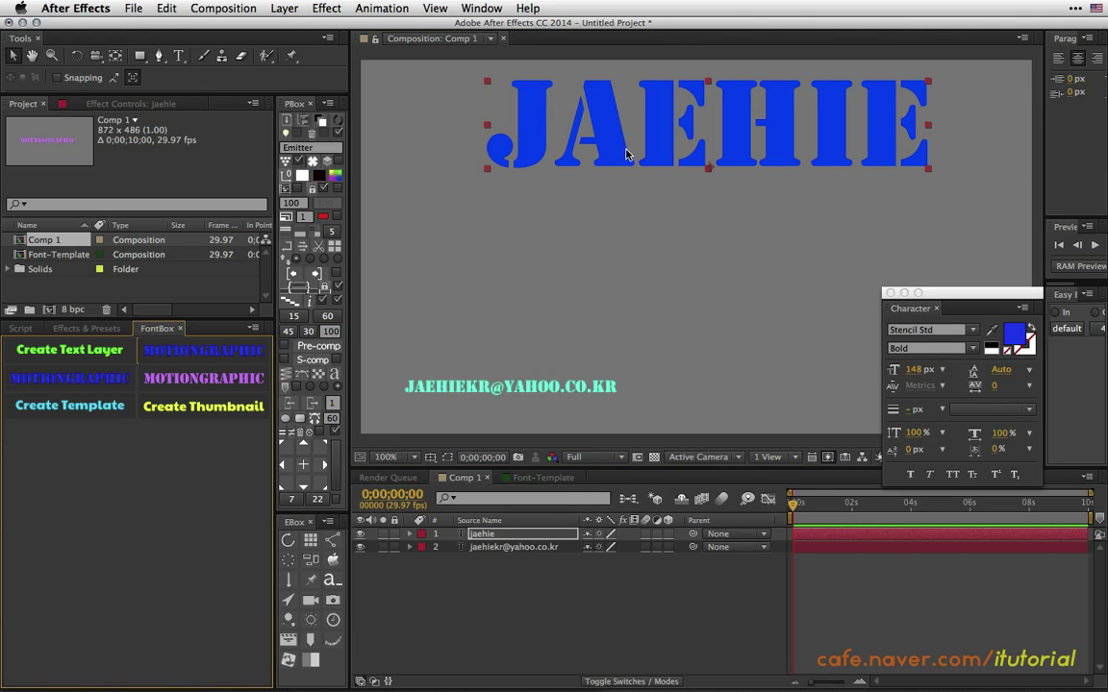
key("super+z")
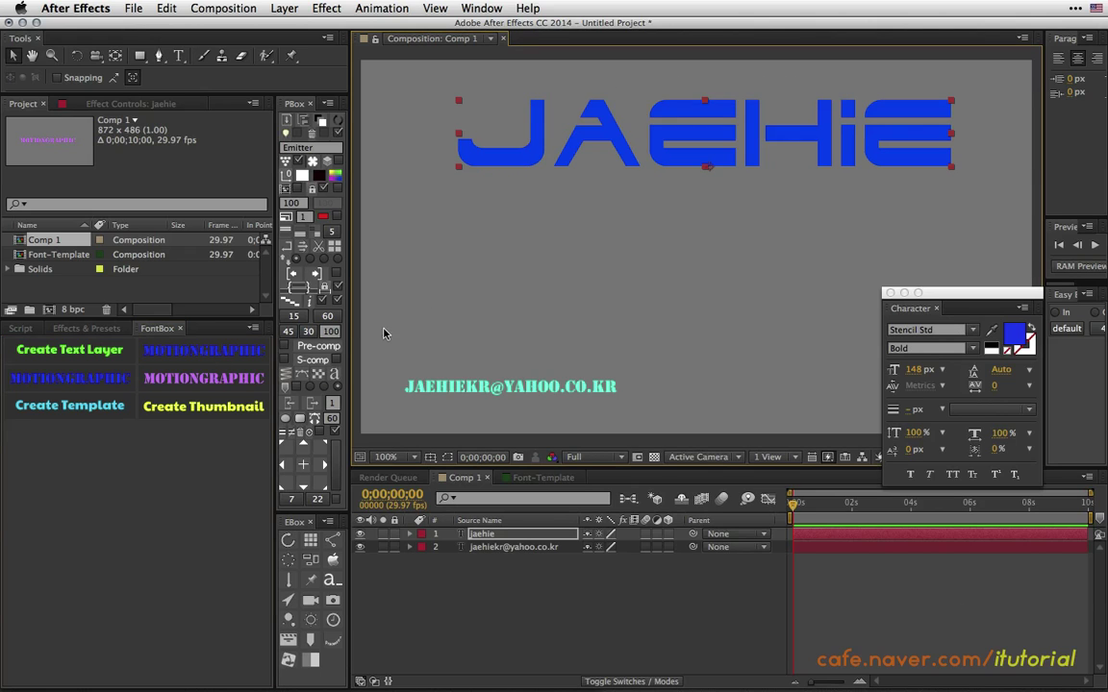
Make the title fill green and reapply the Stencil Std Bold FontBox style.
left_click(1016, 336)
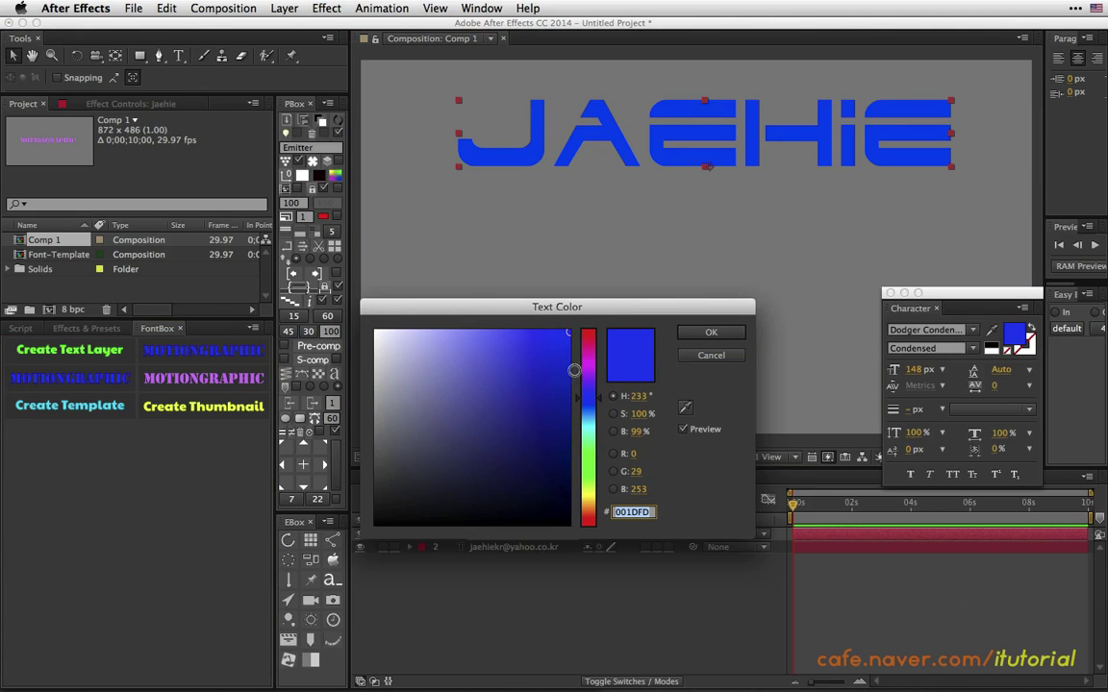
left_click(580, 486)
left_click(710, 332)
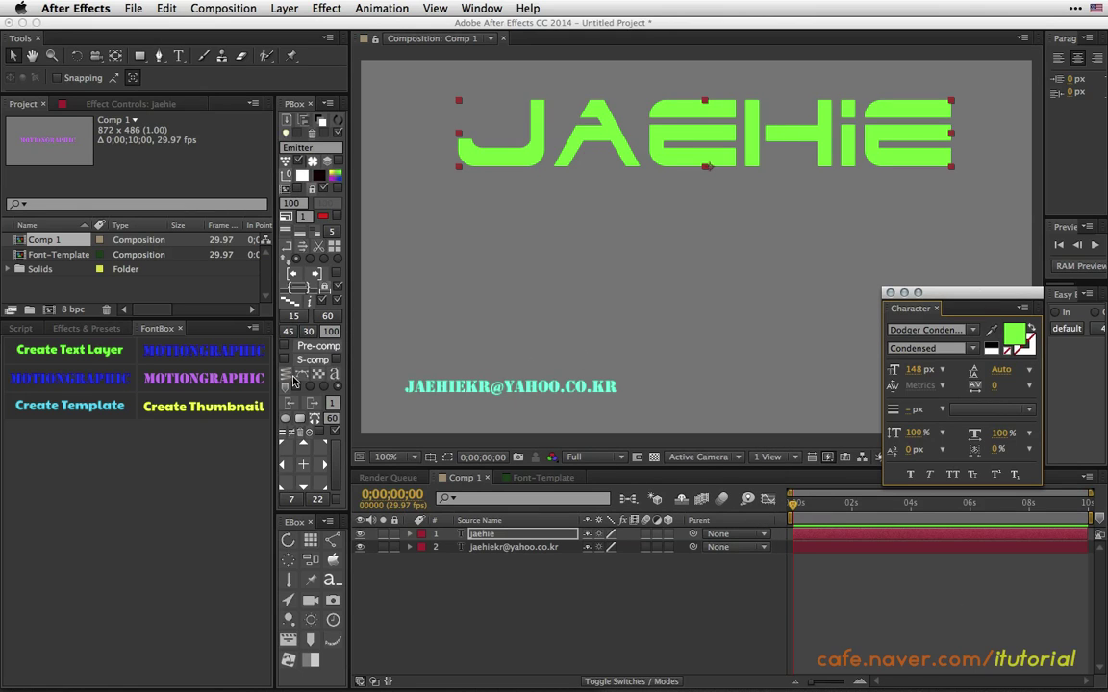
left_click(239, 356)
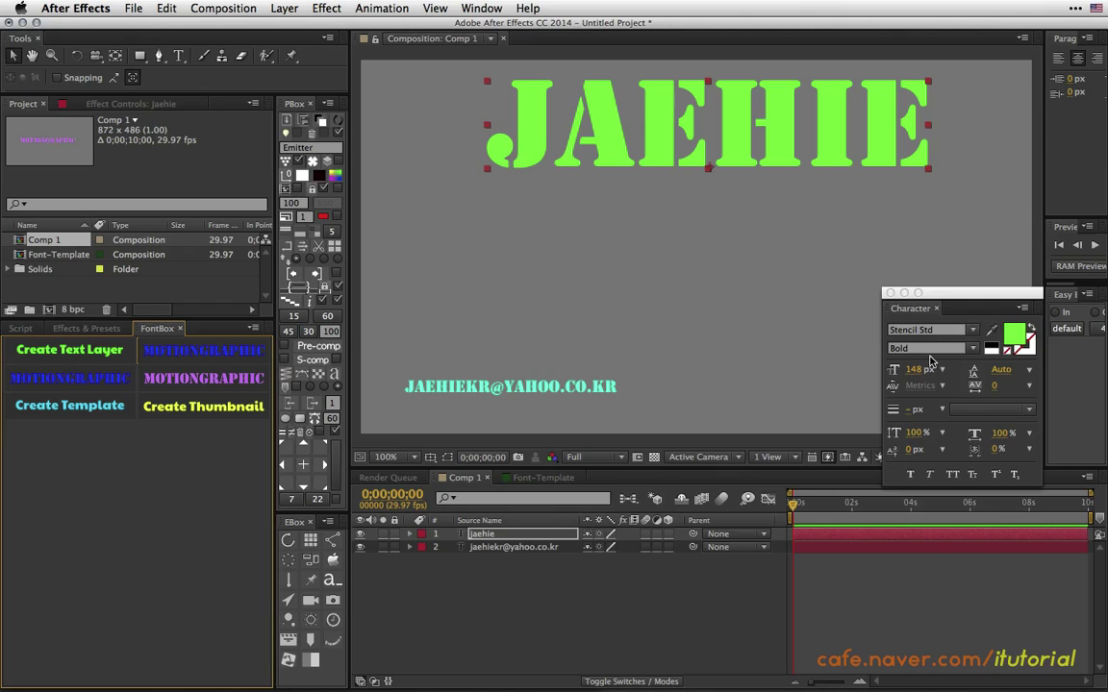
In Font-Template, set the motiongraphic text to Euclid with a mint-green fill.
left_click(535, 478)
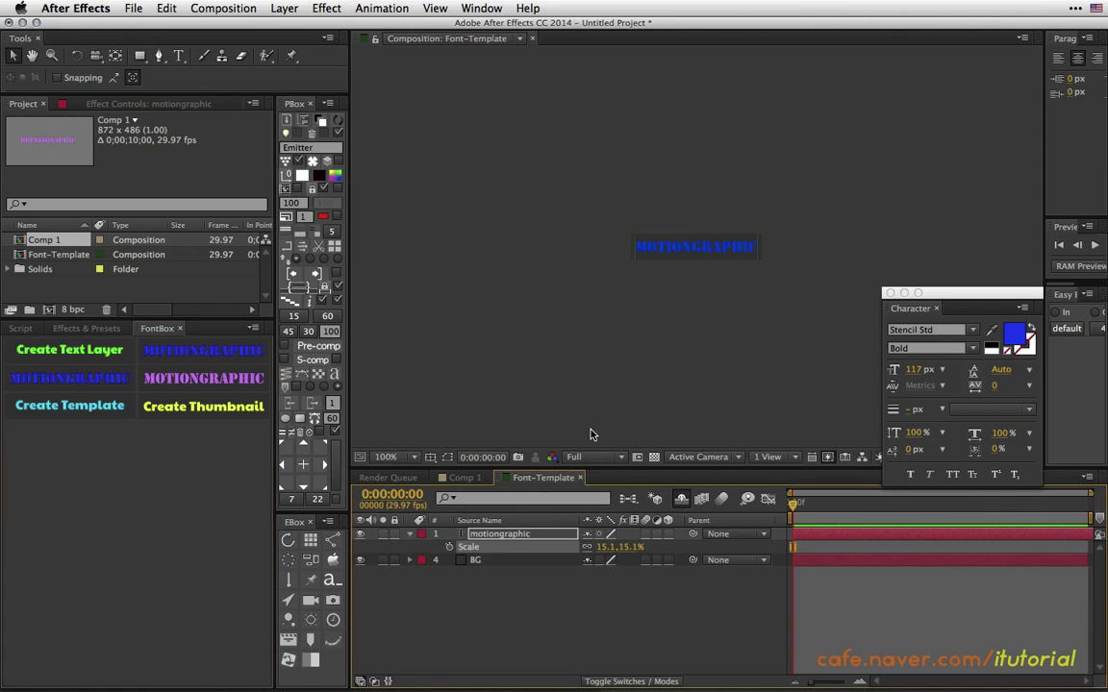
left_click(532, 533)
left_click(971, 331)
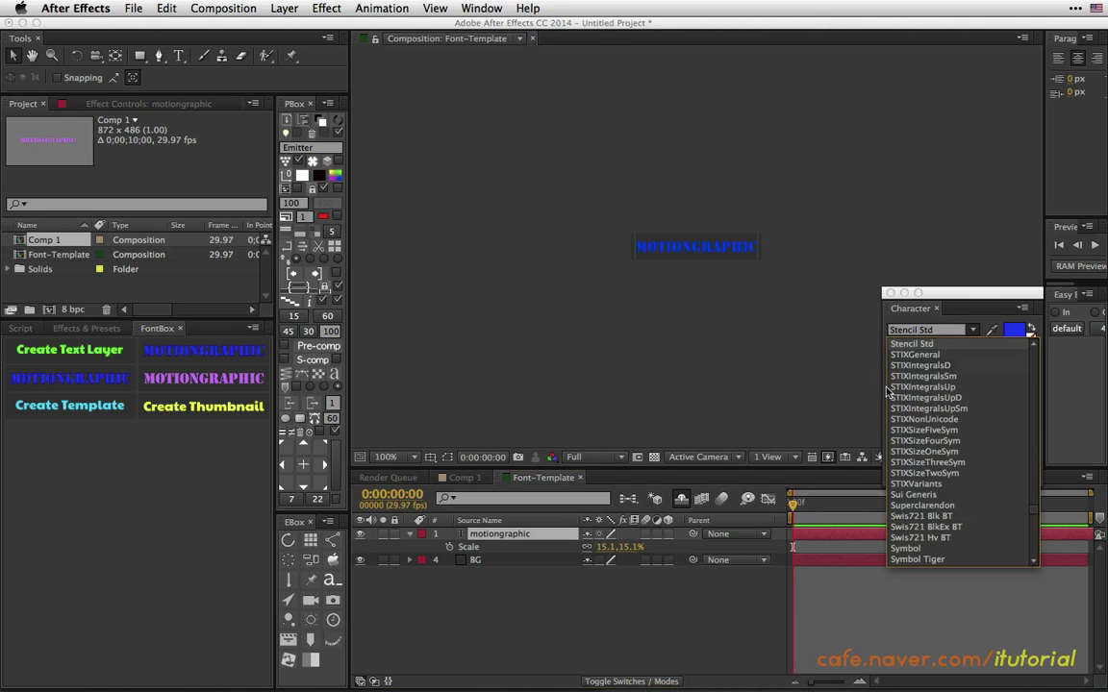
scroll(962, 404, "up", 15)
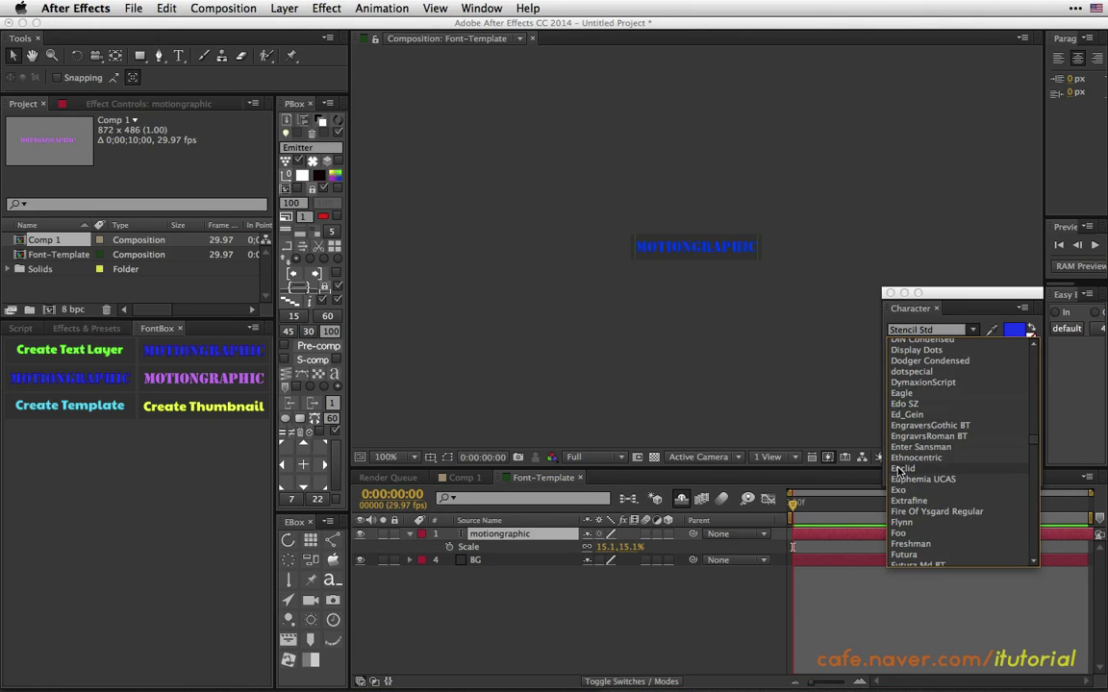
left_click(893, 414)
left_click(1021, 343)
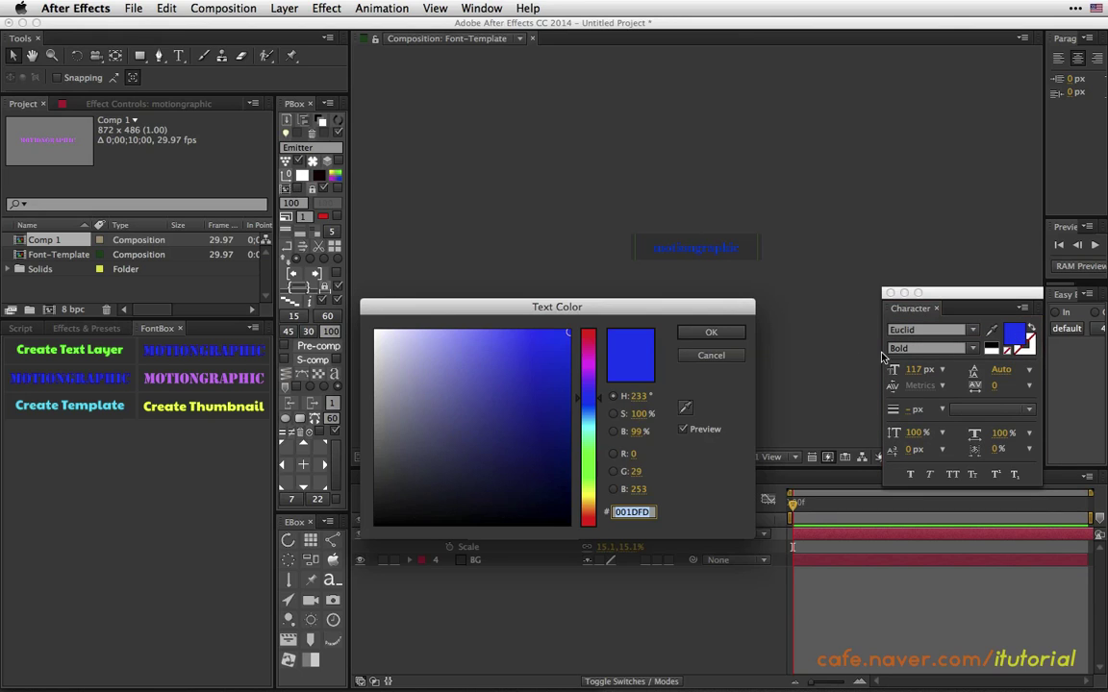
left_click(590, 434)
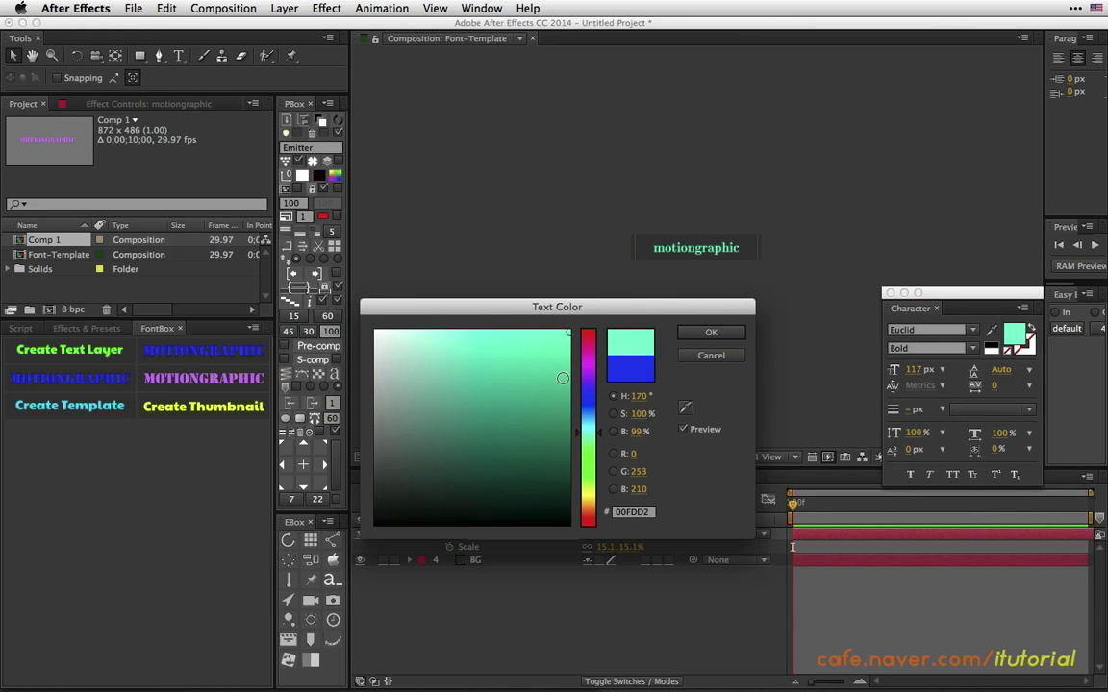
left_click(701, 333)
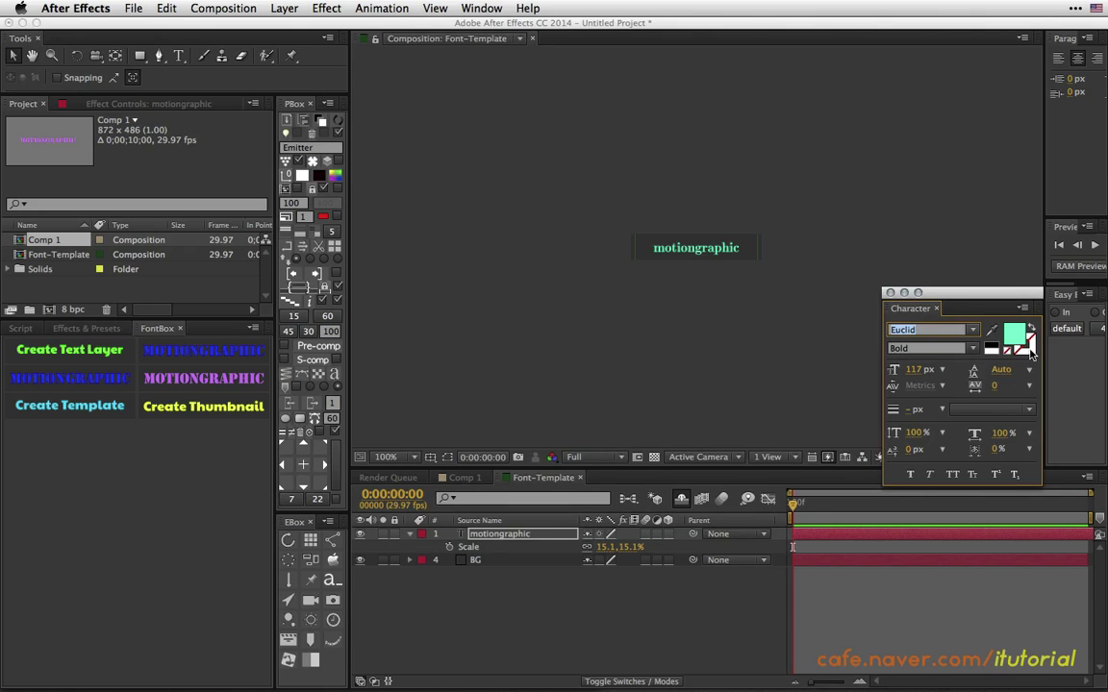
Give the motiongraphic text a white outline and thicken it.
left_click(1027, 351)
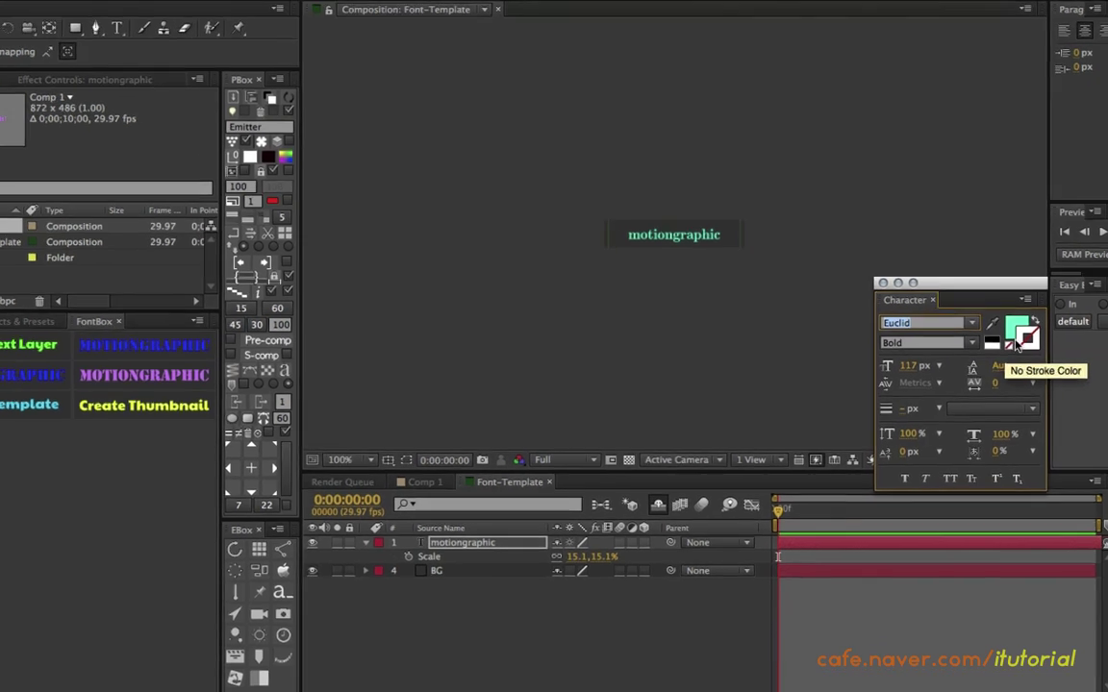
left_click(1022, 343)
mouse_move(204, 264)
left_mouse_down()
mouse_move(31, 263)
mouse_move(0, 245)
left_mouse_up()
left_click(507, 269)
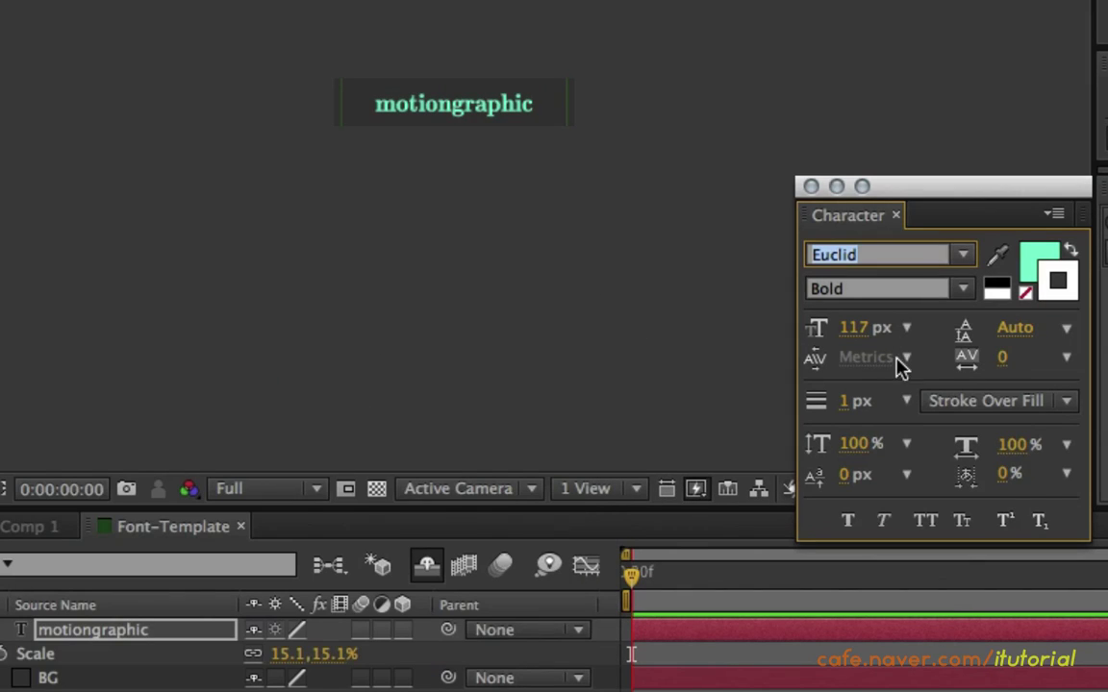
mouse_move(855, 402)
left_mouse_down()
mouse_move(845, 401)
mouse_move(872, 399)
left_mouse_up()
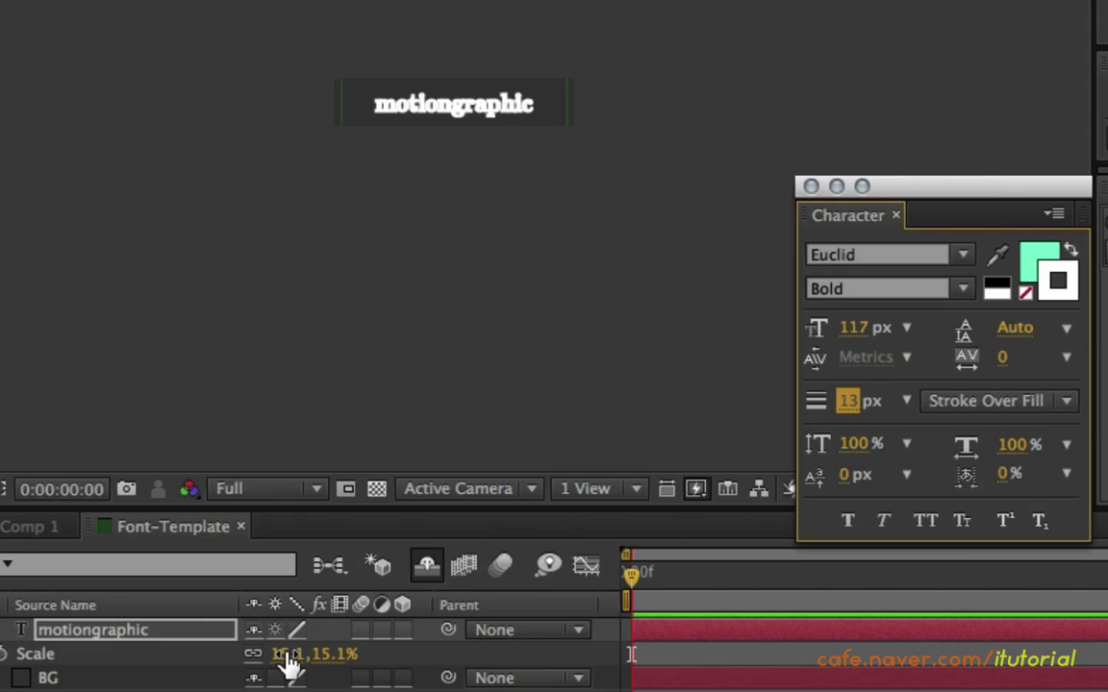
Scale the motiongraphic text to 20.6% and try stroke widths from 6 px down to 0.
left_click_drag(291, 654, 365, 646)
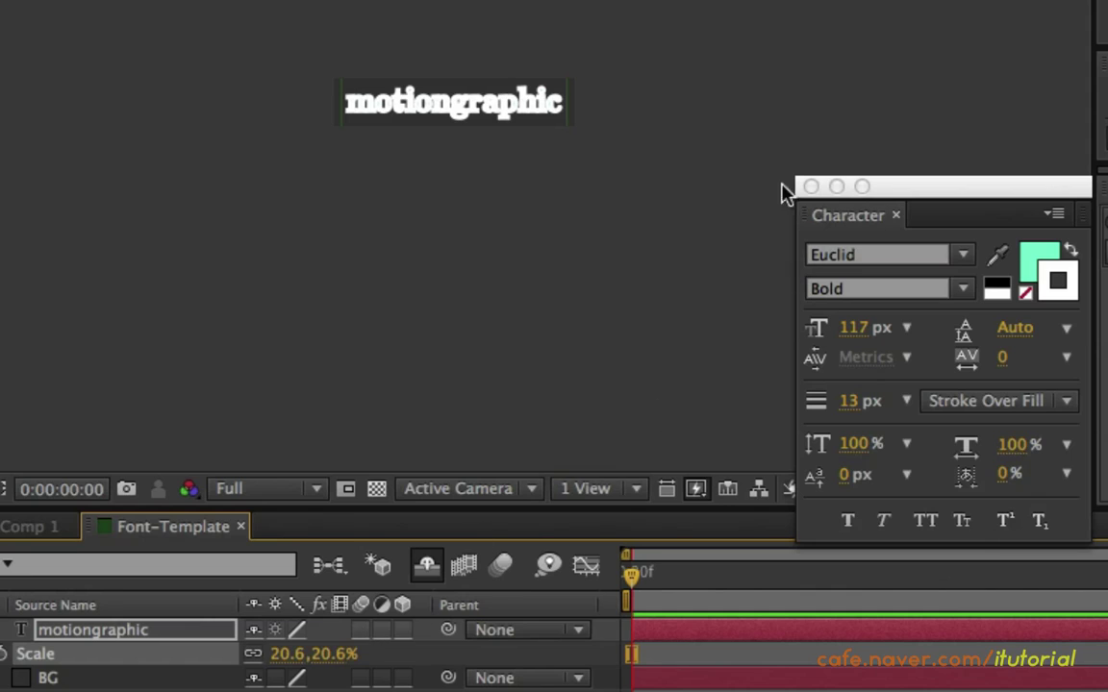
left_click(849, 399)
type("6")
key("Return")
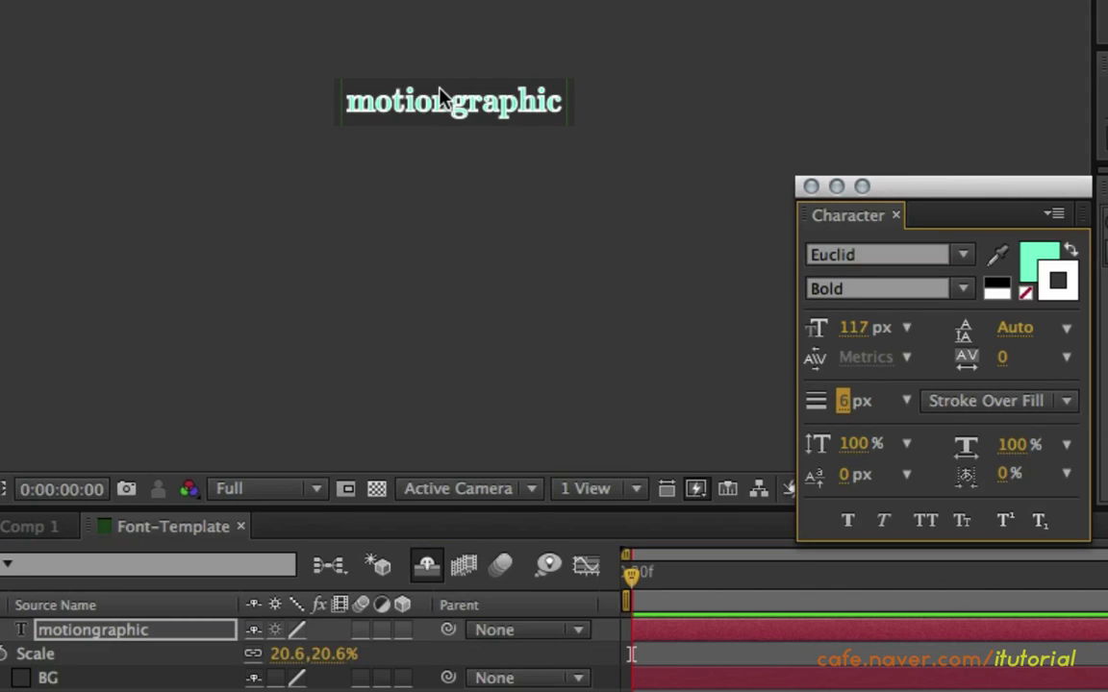
left_click_drag(852, 407, 848, 401)
Draw the fill over the stroke and set a 14 px black outline.
left_click(1065, 400)
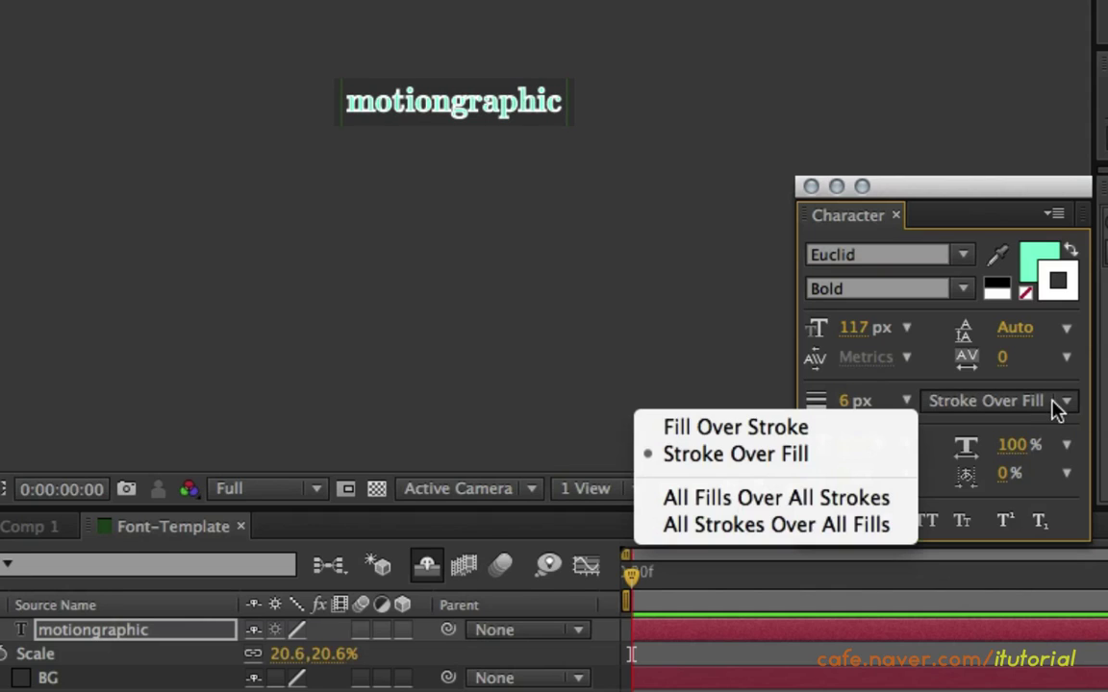
left_click(829, 433)
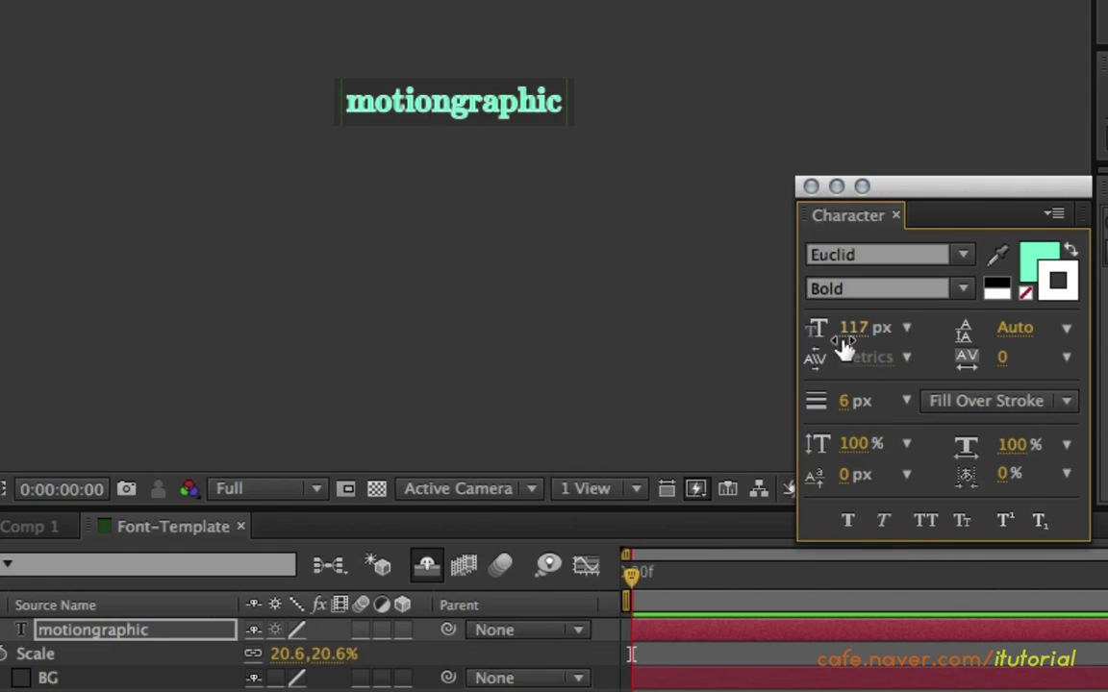
left_click_drag(848, 404, 865, 403)
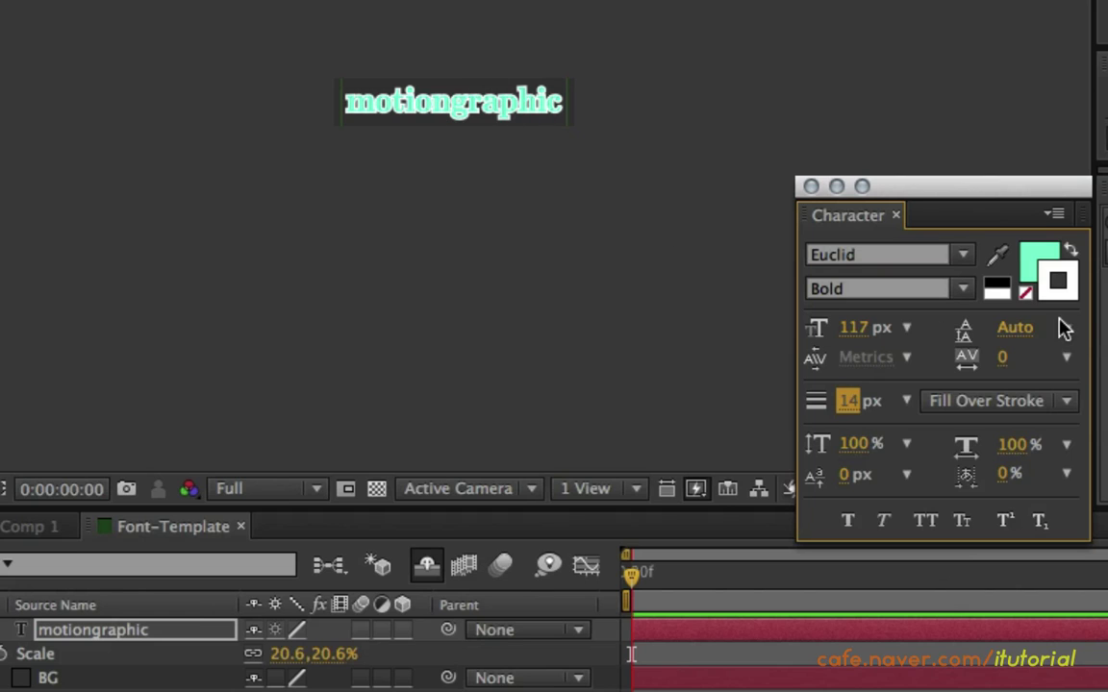
left_click(1057, 281)
left_click_drag(5, 463, 0, 620)
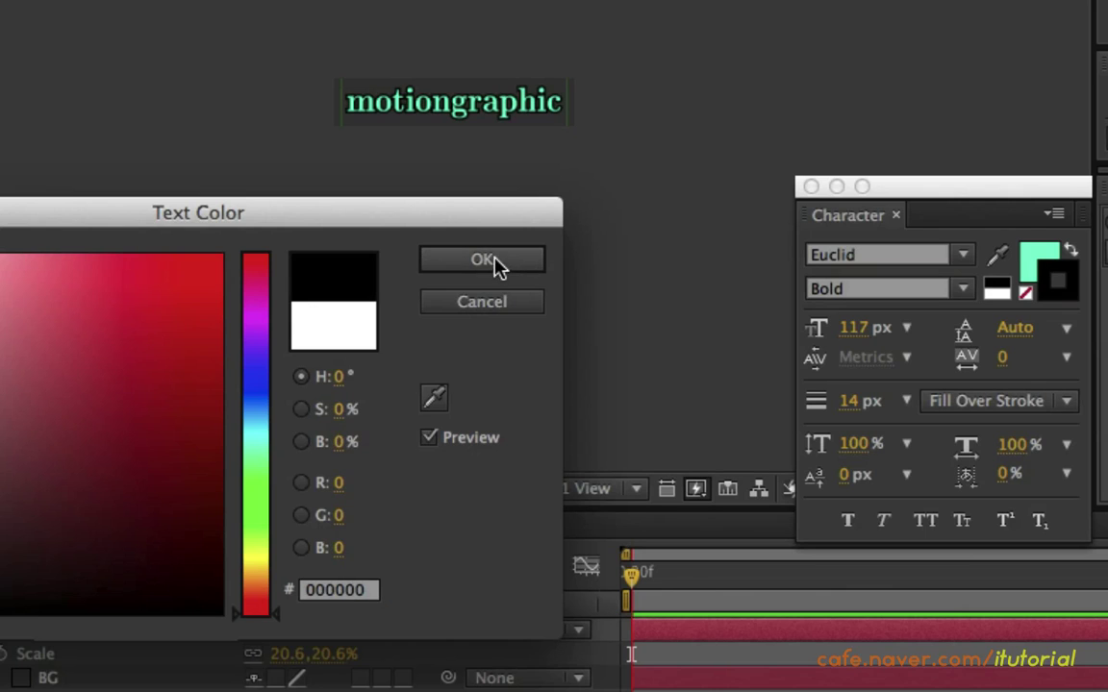
left_click(483, 261)
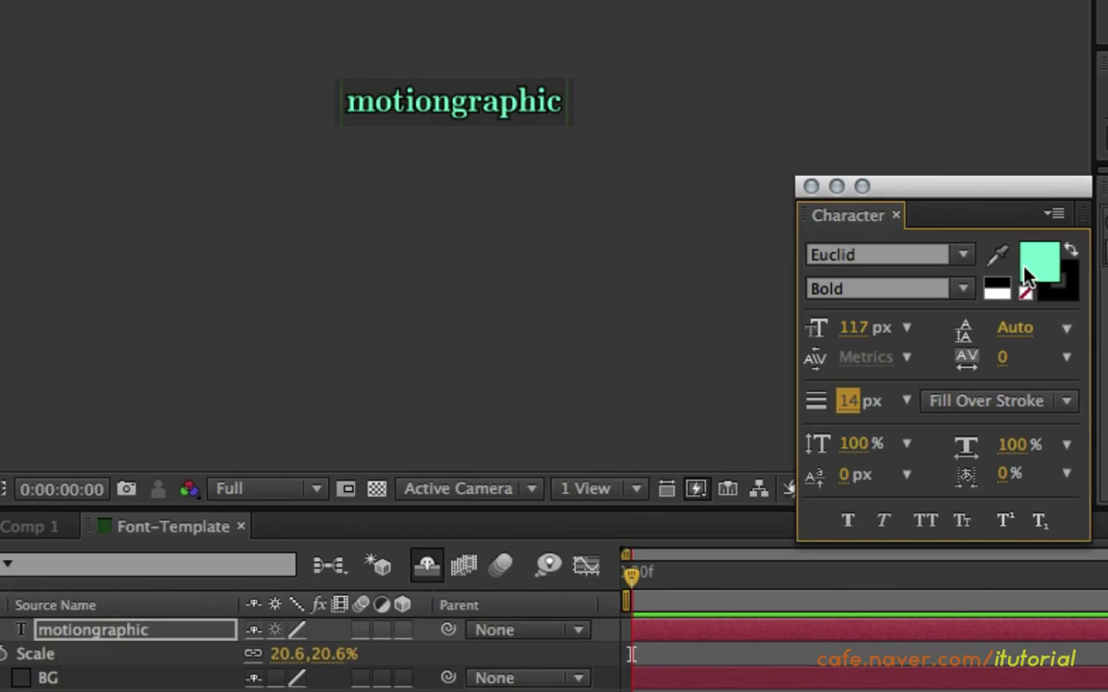
Pick a pale yellow fill colour in the Text Color picker.
left_click(1038, 255)
left_click_drag(79, 256, 0, 250)
left_click_drag(290, 442, 259, 558)
left_click_drag(217, 324, 242, 228)
Apply the yellow fill and save the text style as a FontBox preset.
left_click(495, 257)
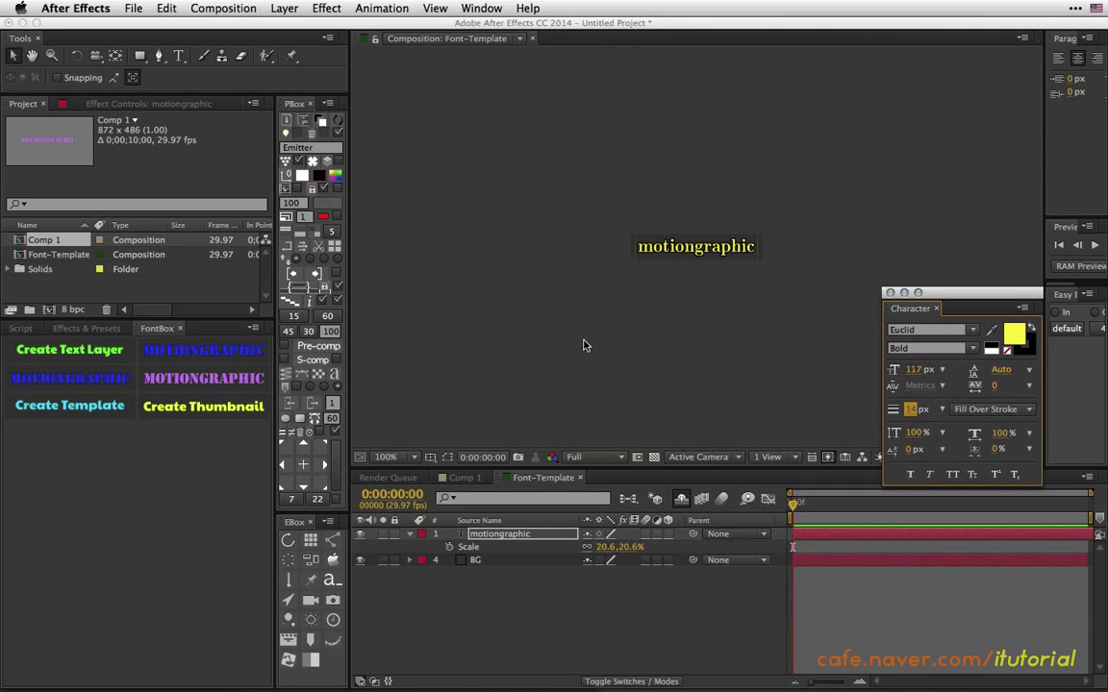
left_click(220, 408)
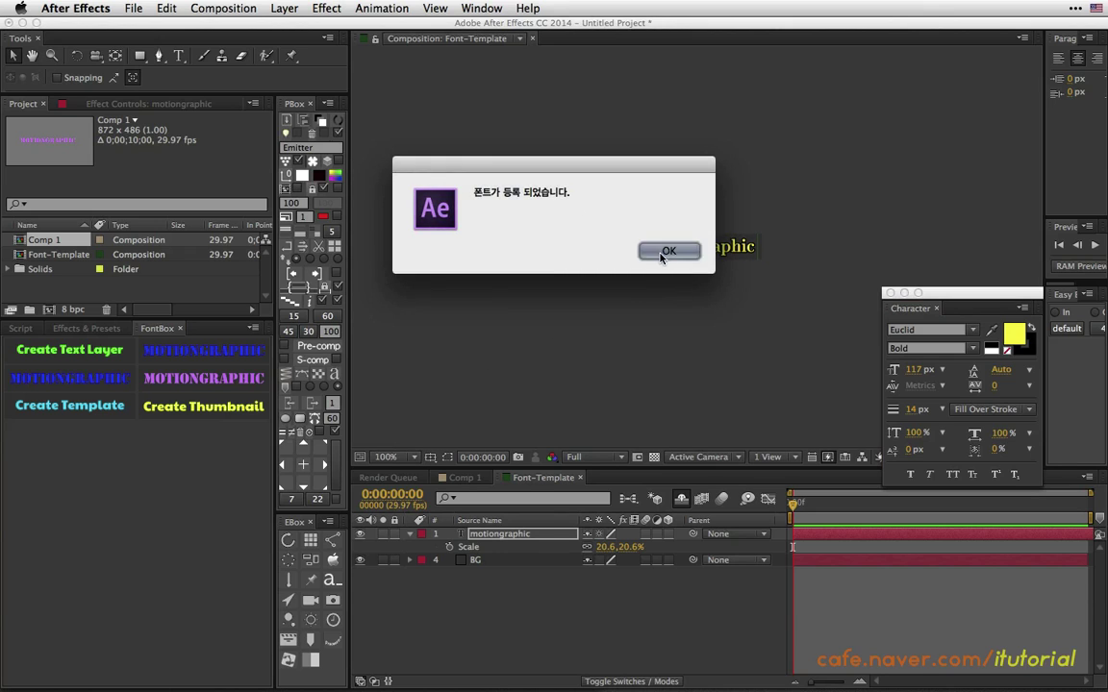
left_click(665, 253)
Close FontBox and reopen it from Window > FontBox.jsx to load the new preset.
left_click(182, 328)
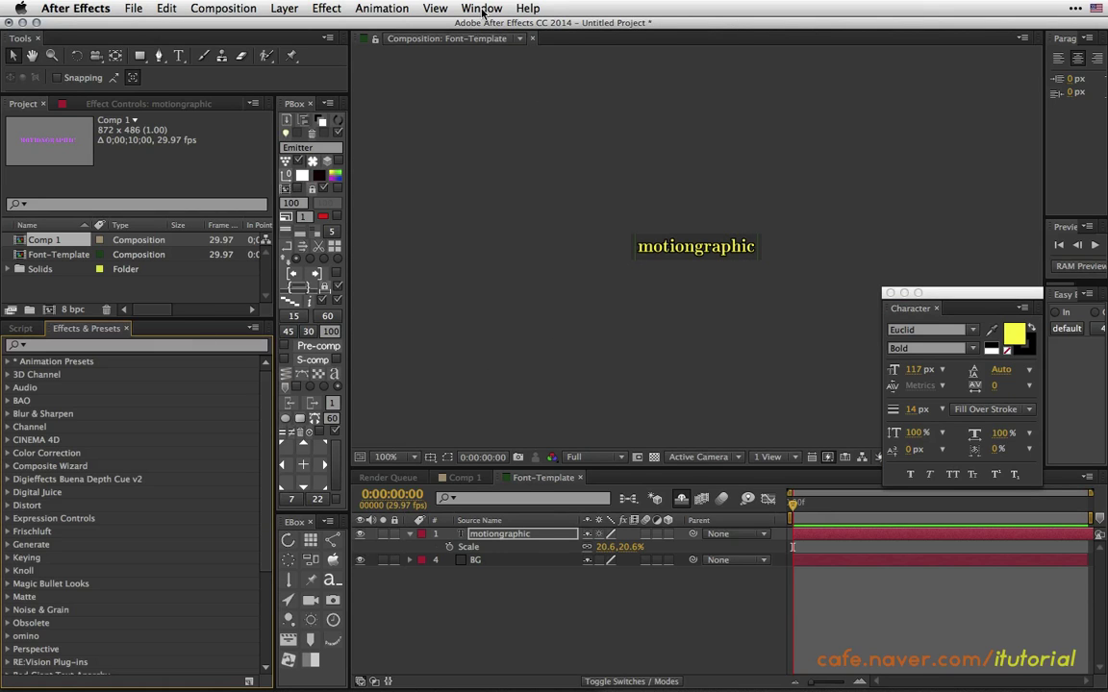
left_click(481, 9)
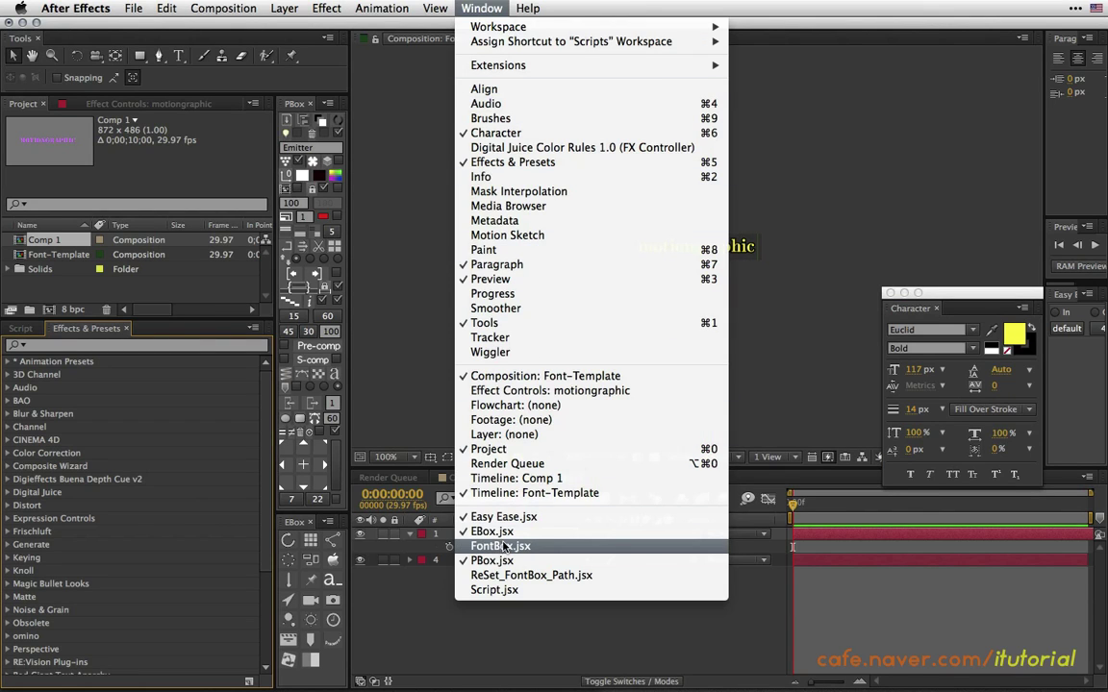
left_click(500, 546)
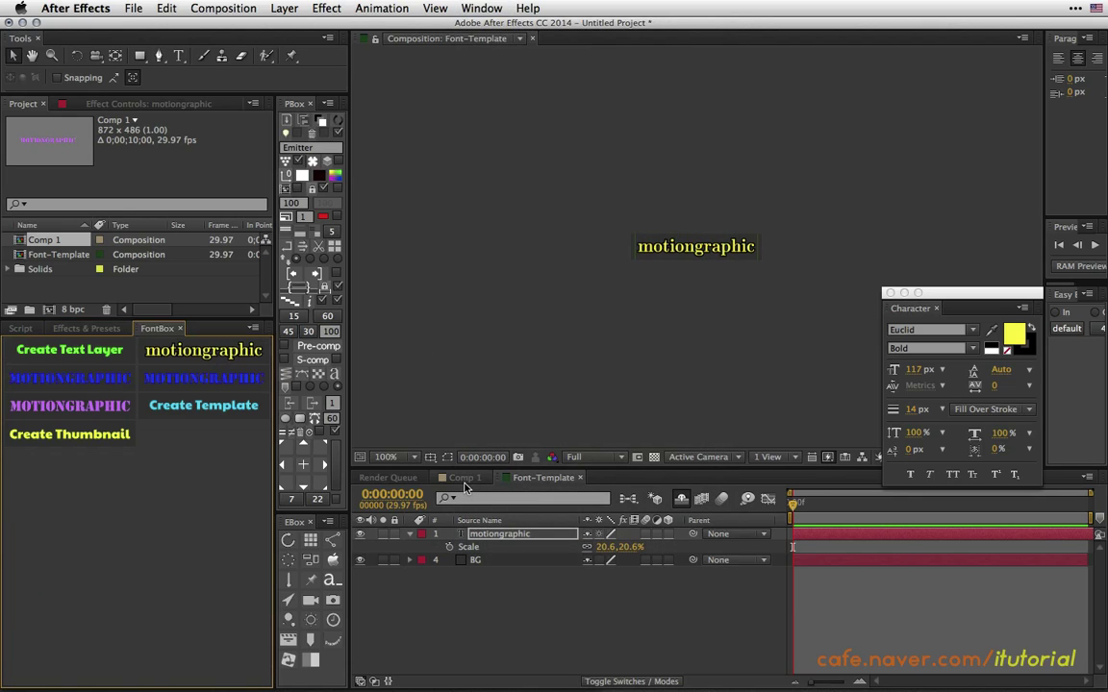
In Comp 1, try the new motiongraphic preset on the title, then undo it.
left_click(464, 478)
left_click_drag(676, 152, 650, 209)
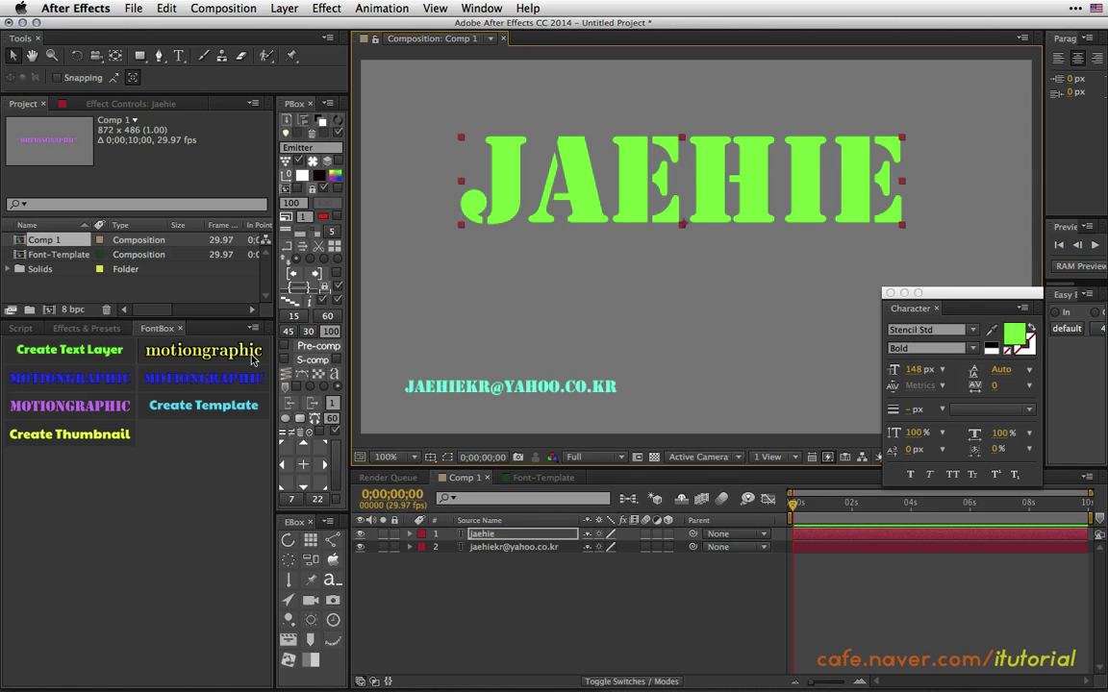
left_click(253, 355)
left_click_drag(699, 205, 677, 185)
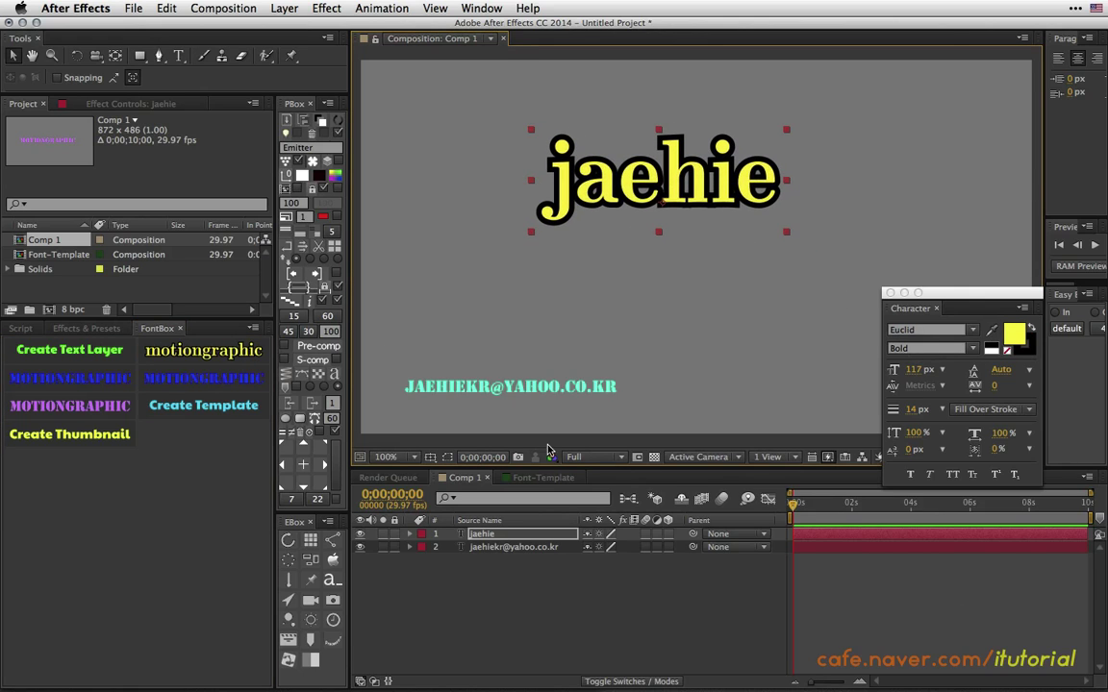
left_click(543, 478)
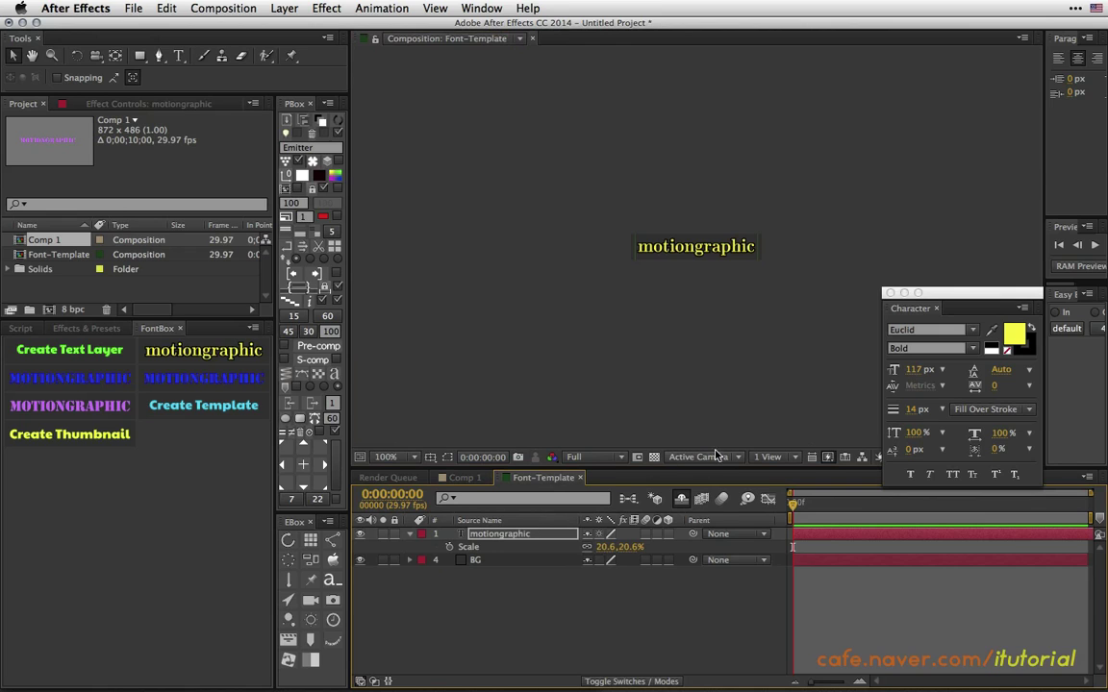
left_click(465, 478)
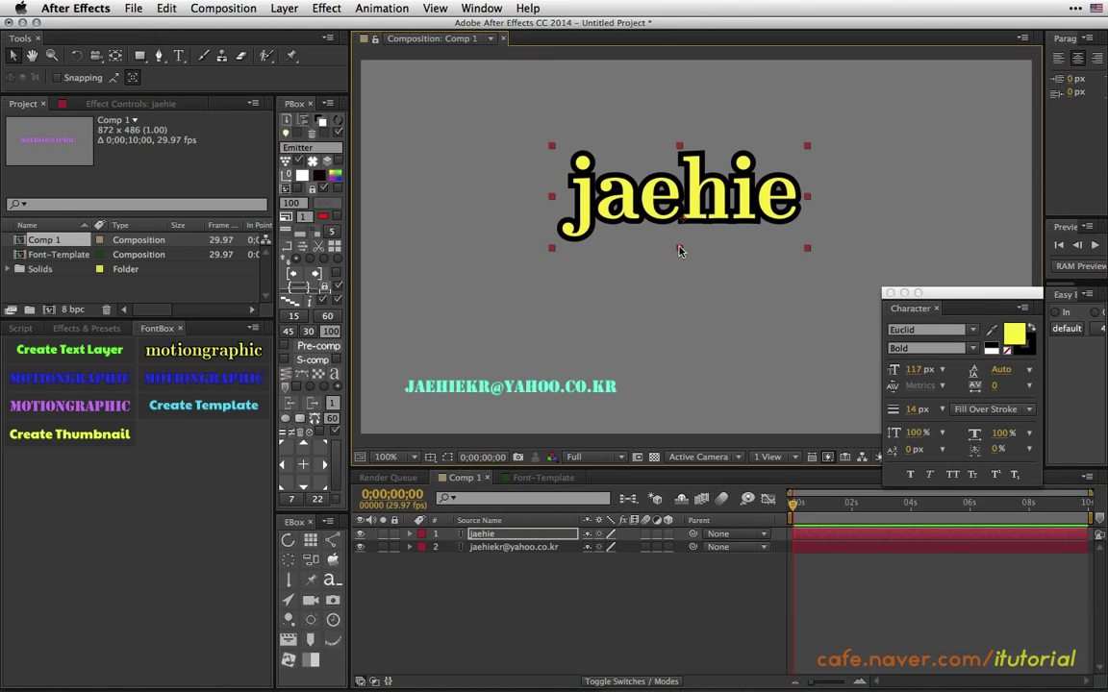
mouse_move(679, 231)
left_mouse_down()
mouse_move(709, 220)
mouse_move(695, 242)
left_mouse_up()
key("super+z")
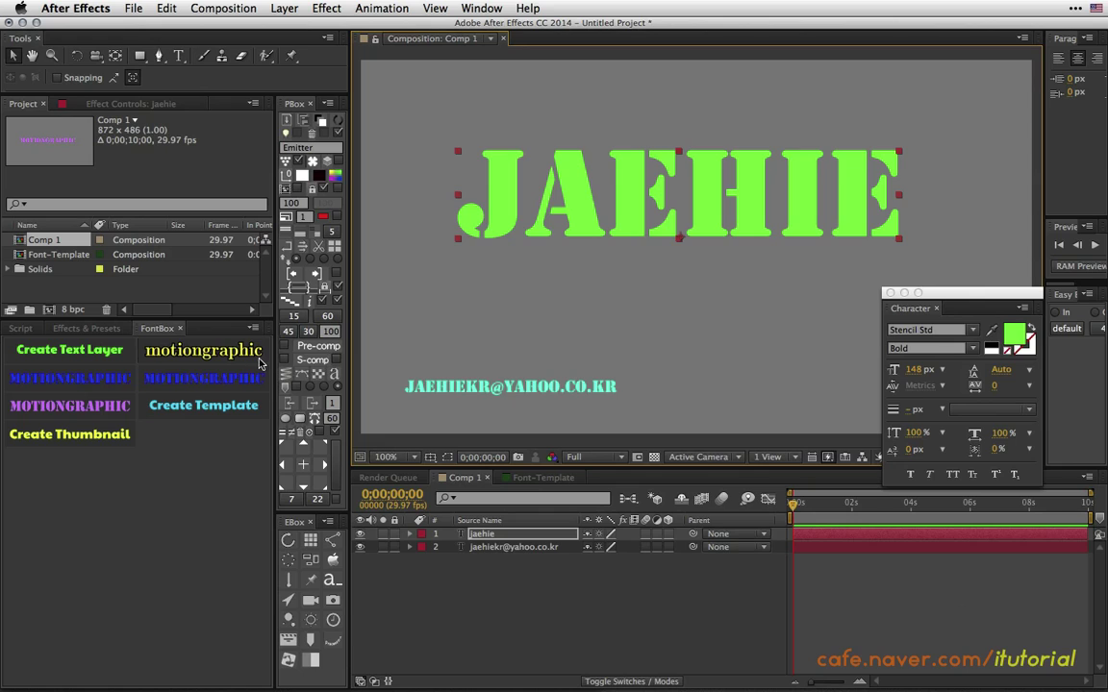
Set the title font to Euclid and position it near the top of the frame.
left_click(229, 348)
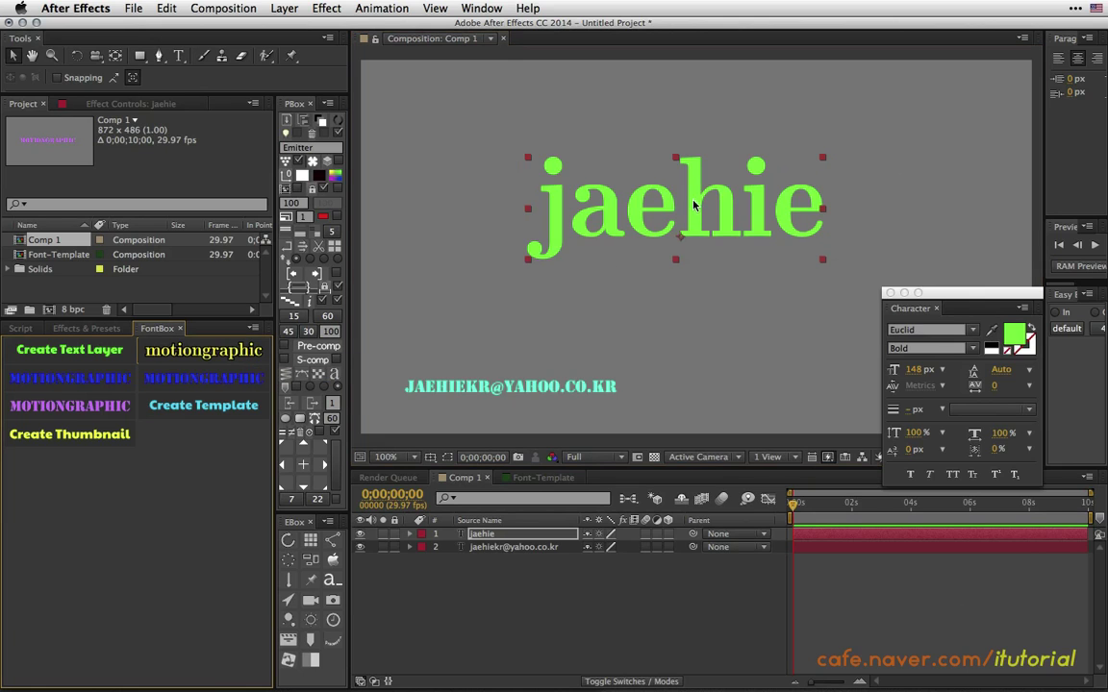
left_click_drag(692, 203, 692, 210)
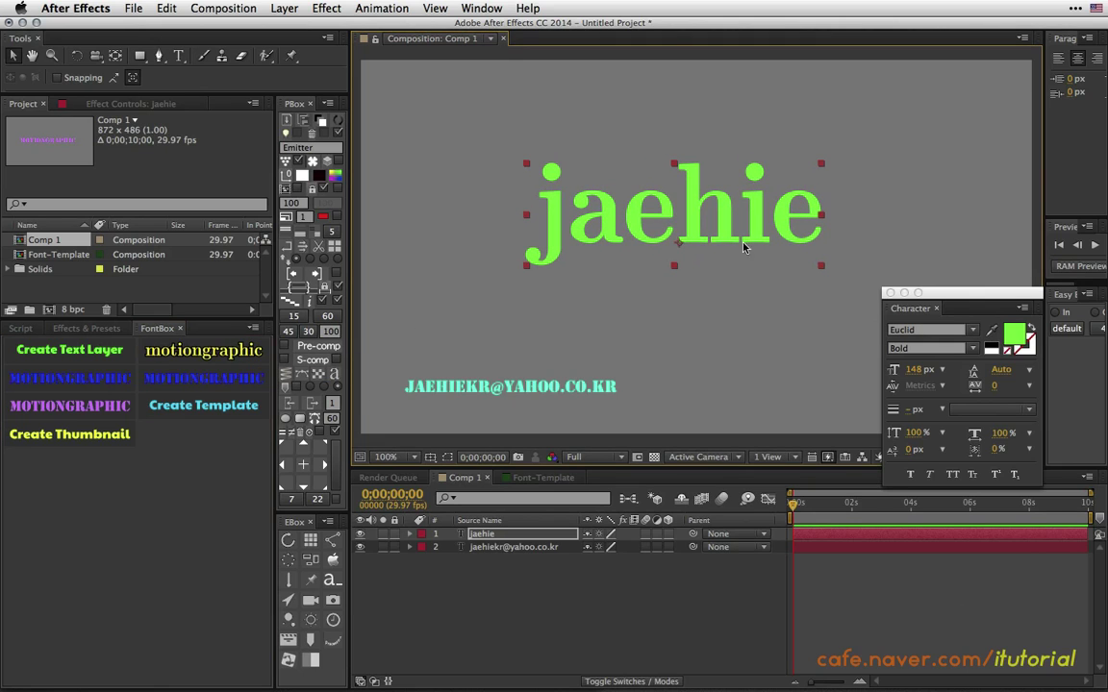
left_click_drag(743, 248, 703, 217)
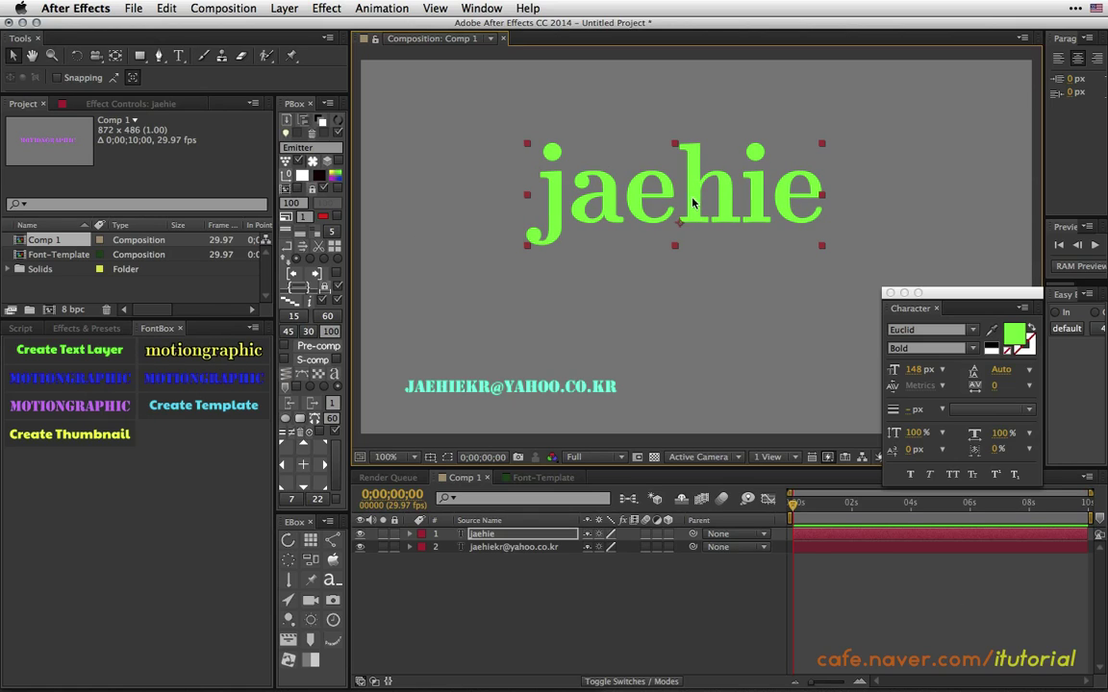
left_click_drag(692, 202, 714, 208)
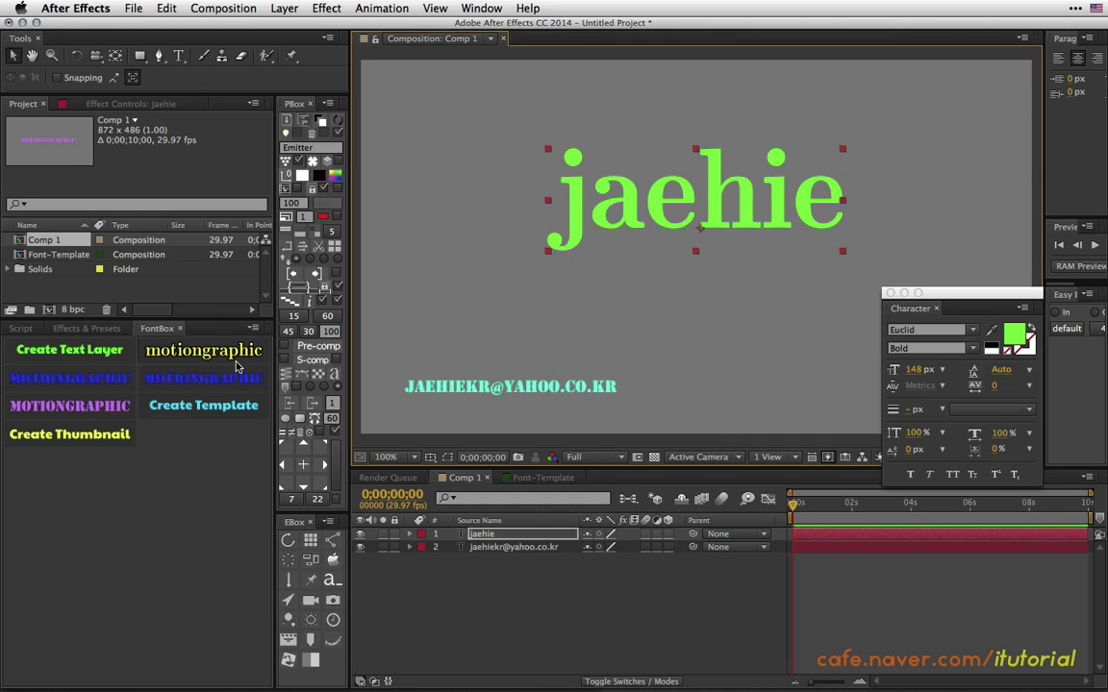
left_click_drag(632, 220, 665, 198)
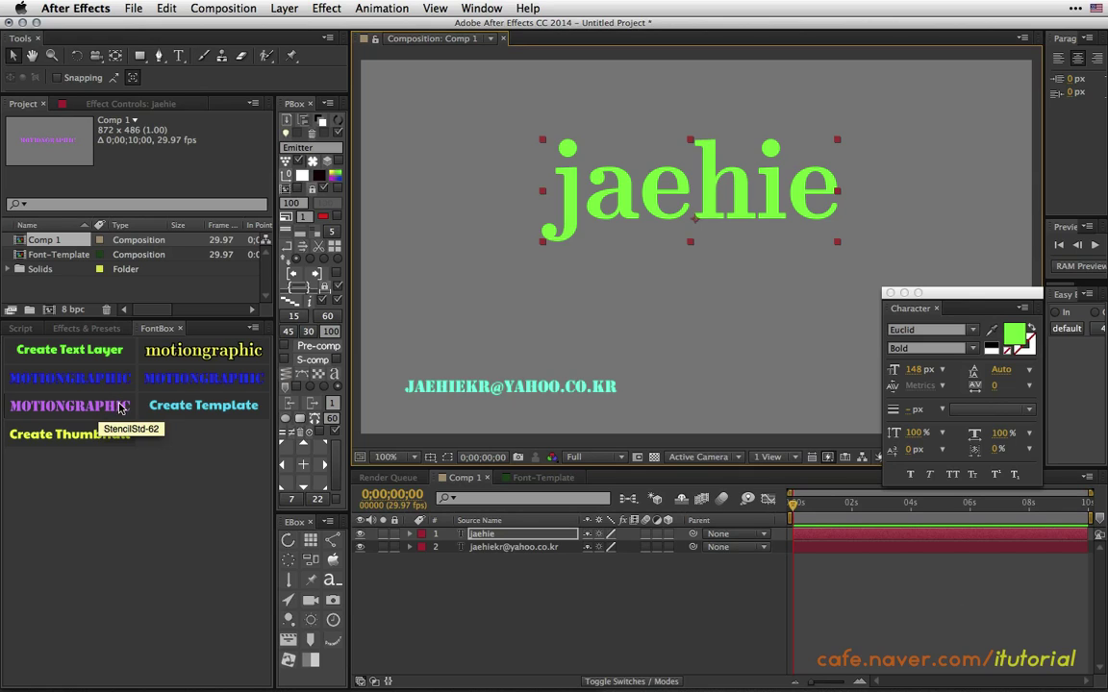
Delete the purple MOTIONGRAPHIC preset from FontBox and reload the panel.
left_click(117, 404, "alt")
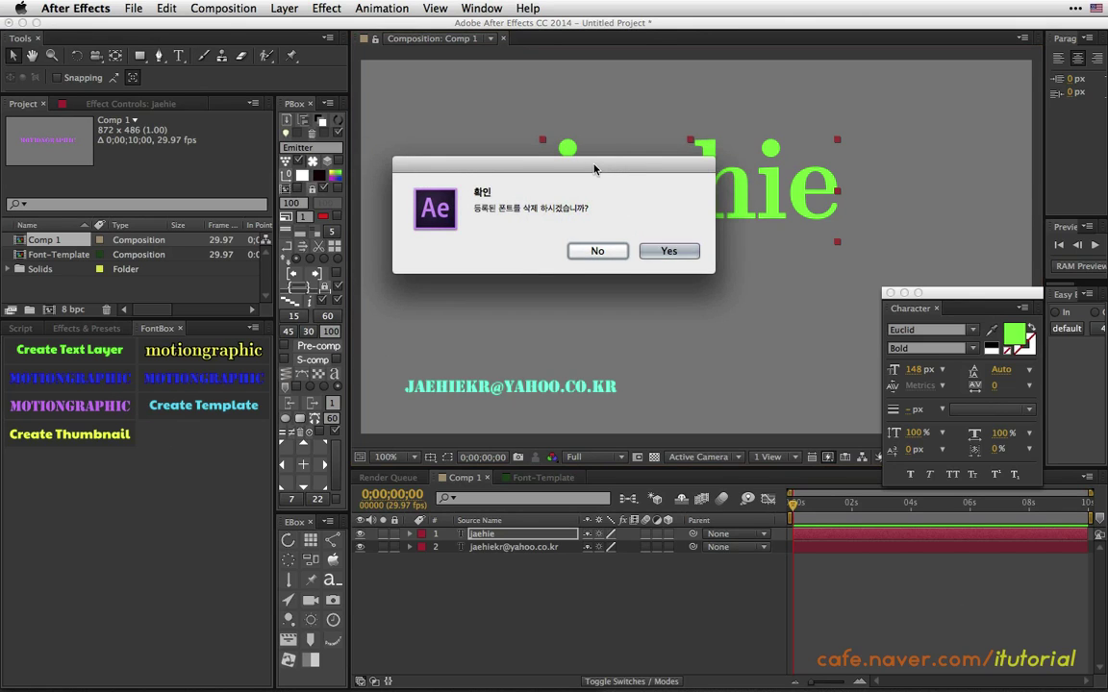
left_click_drag(593, 167, 616, 159)
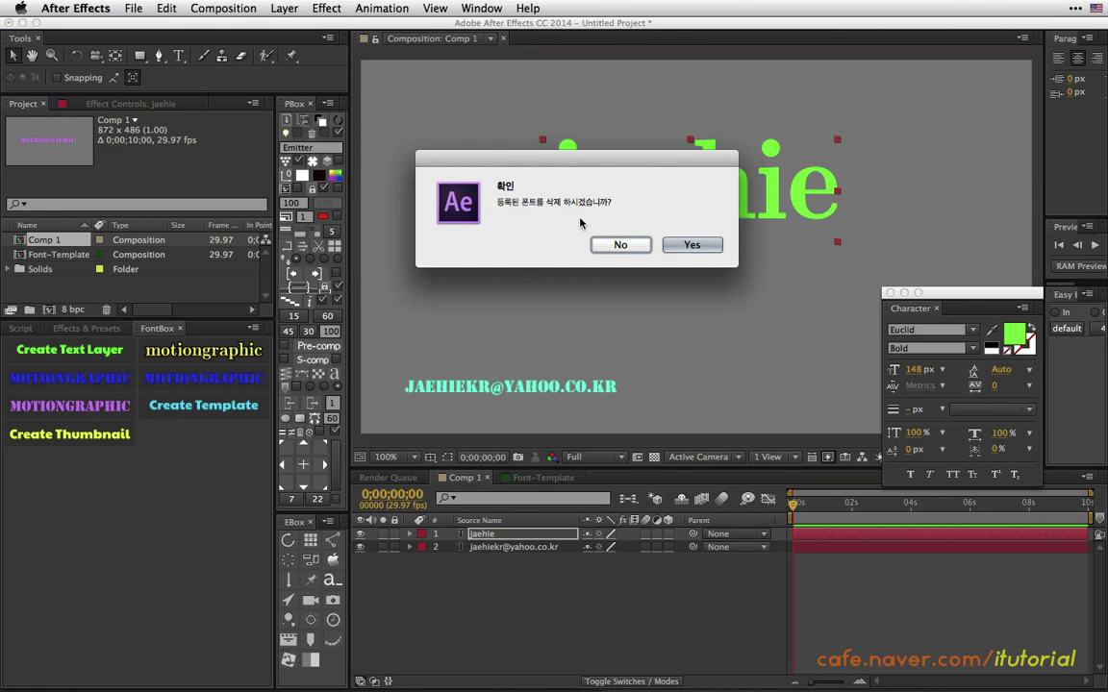
left_click(620, 244)
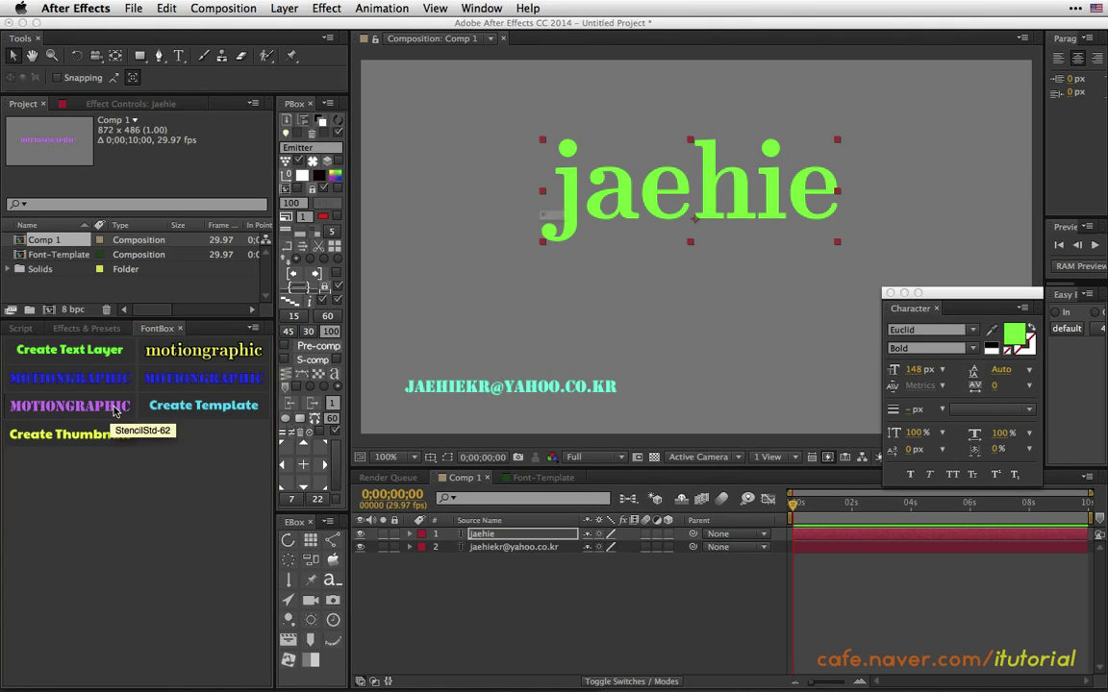
left_click(113, 409, "alt")
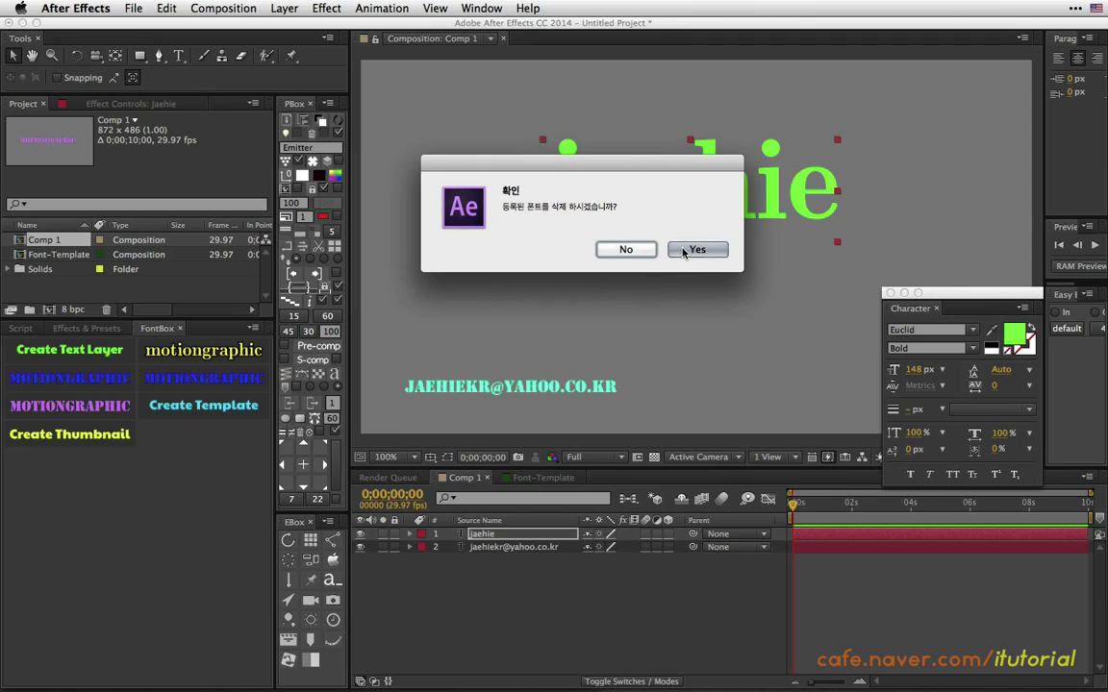
left_click(696, 250)
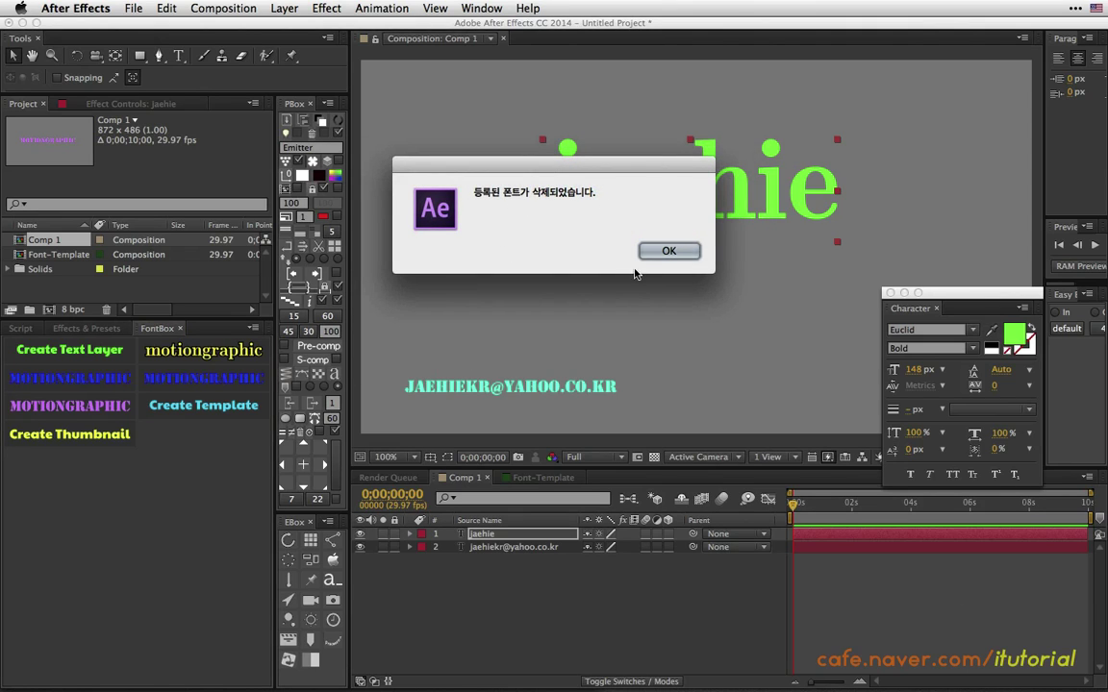
left_click(662, 251)
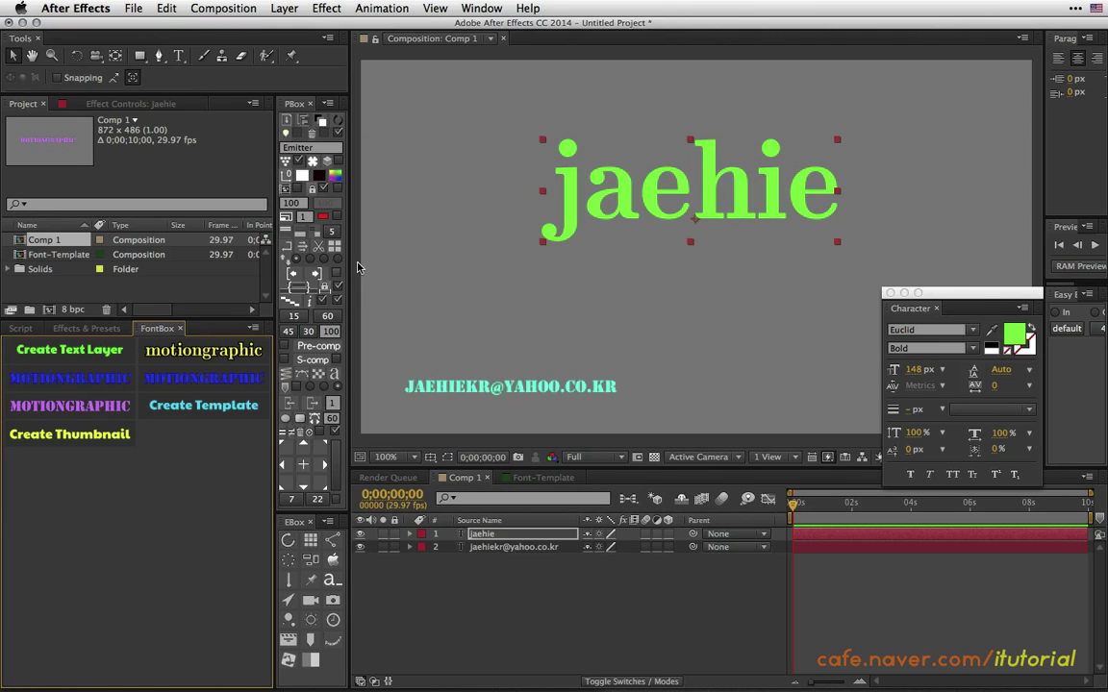
left_click(179, 327)
left_click(481, 8)
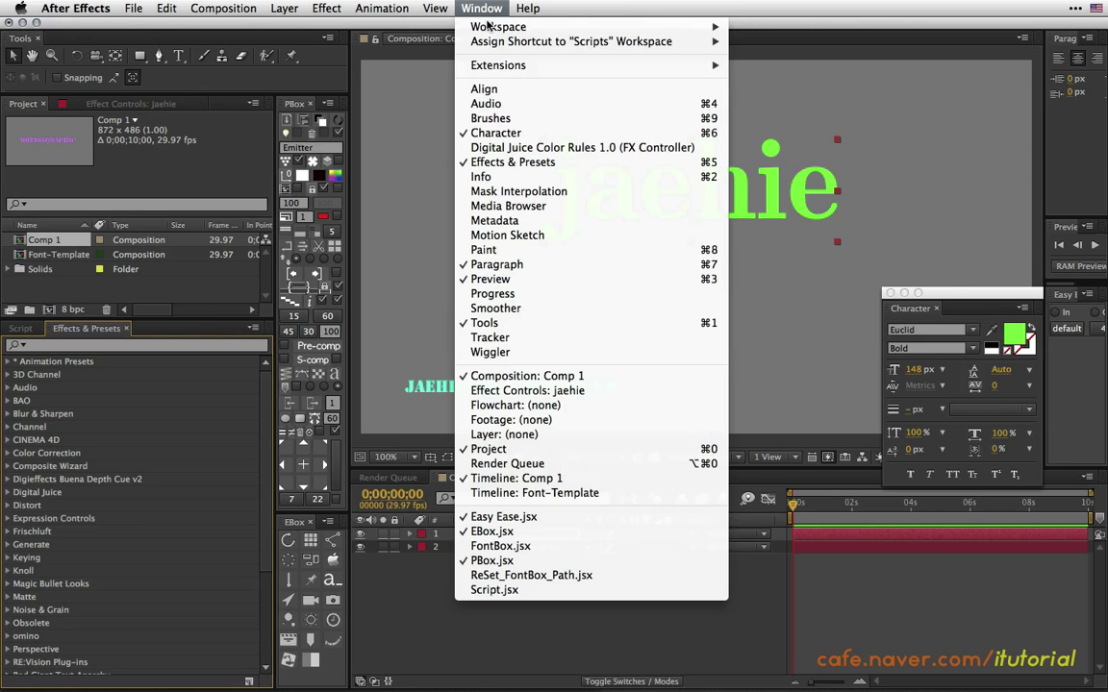
left_click(487, 548)
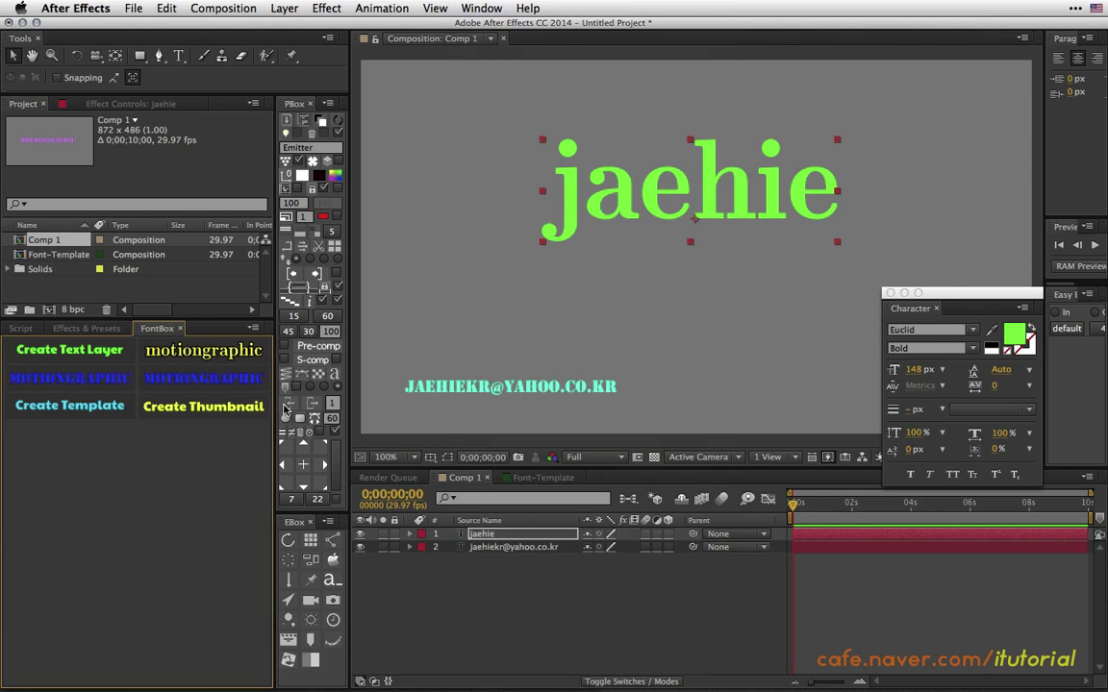
Delete the StencilStd-117 preset and reload FontBox.
left_click(114, 381)
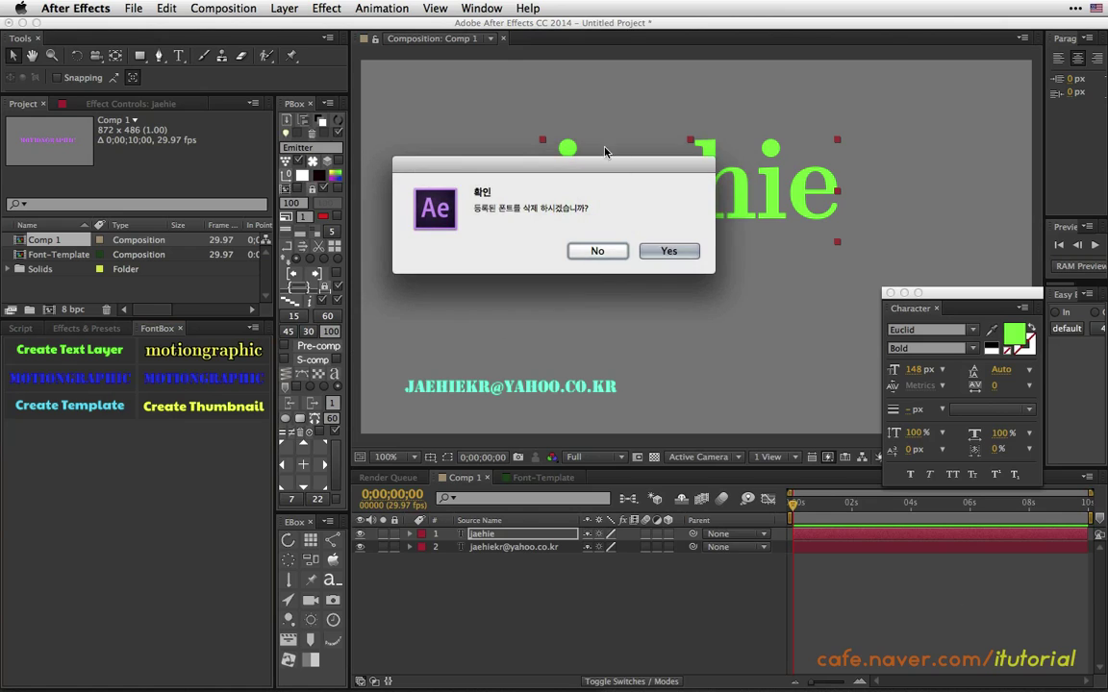
left_click(673, 251)
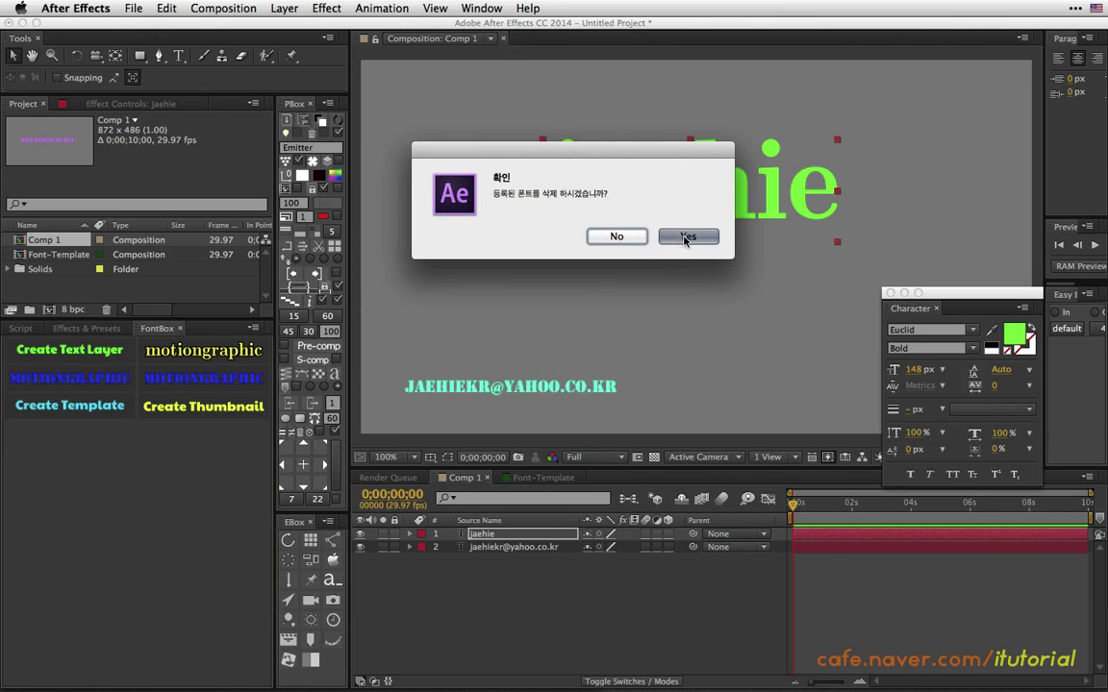
left_click(668, 251)
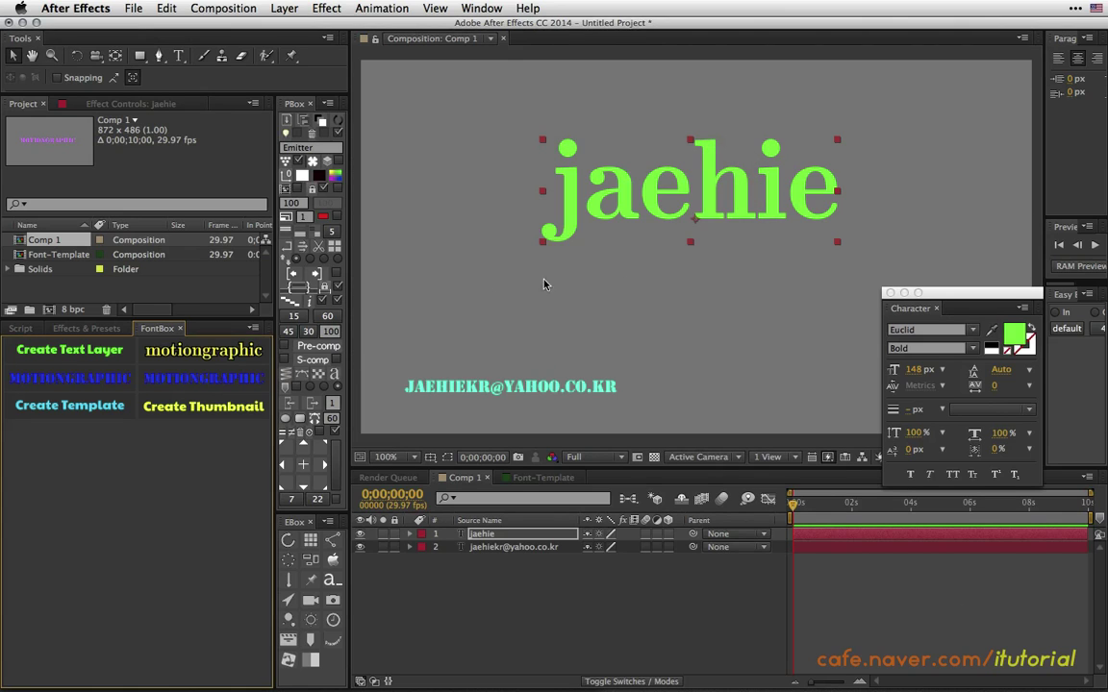
left_click(179, 330)
left_click(481, 8)
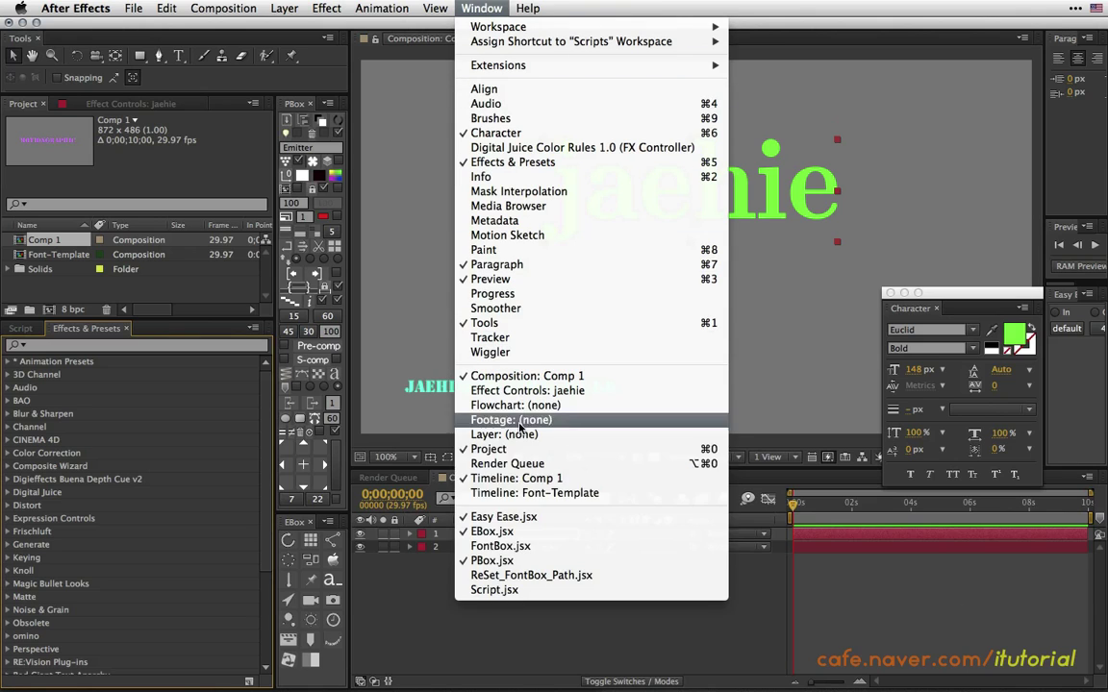
left_click(500, 546)
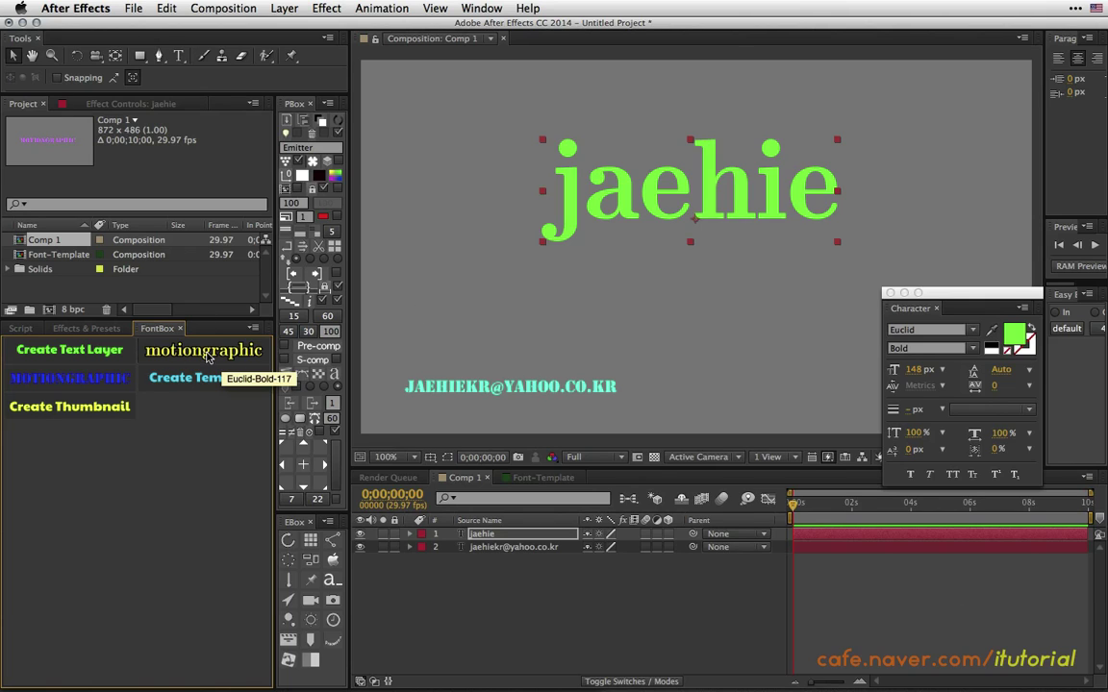
Delete the yellow Euclid-Bold-117 motiongraphic preset and reload FontBox.
left_click(209, 356, "alt")
left_click_drag(591, 165, 616, 164)
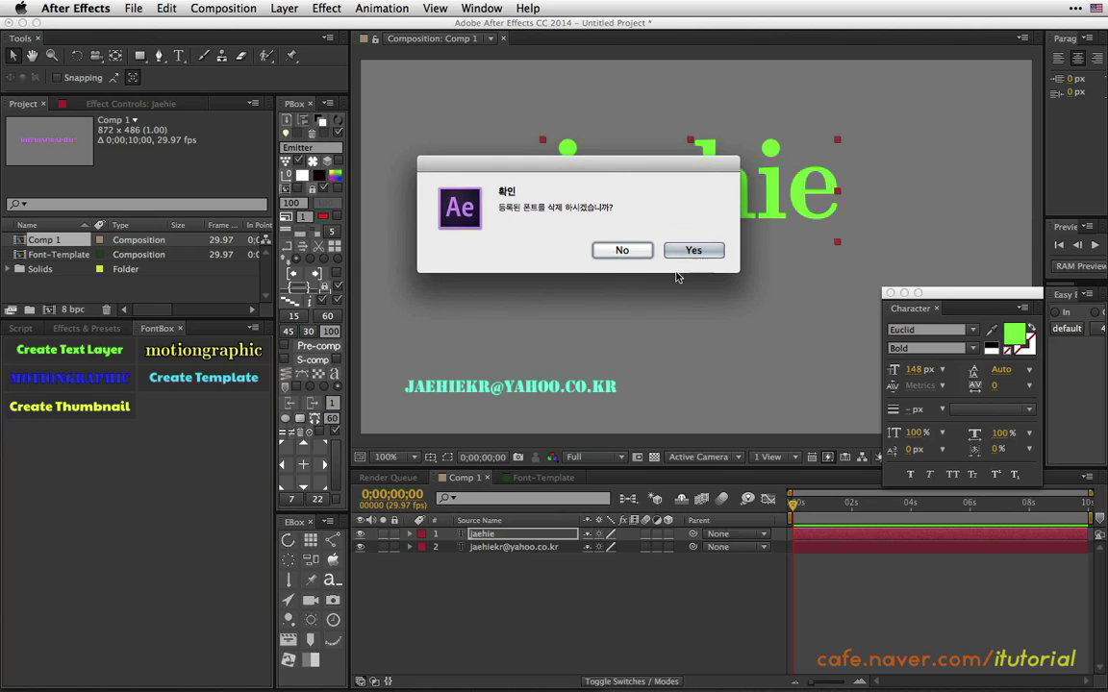
left_click(690, 251)
key("Return")
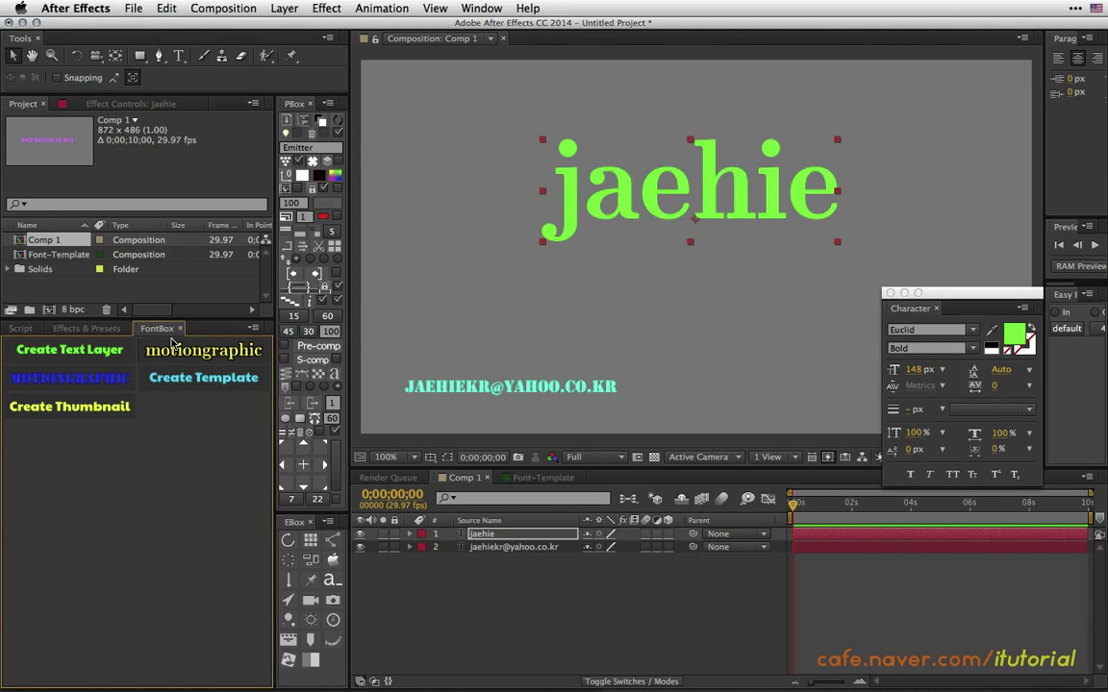
left_click(87, 328)
left_click(481, 8)
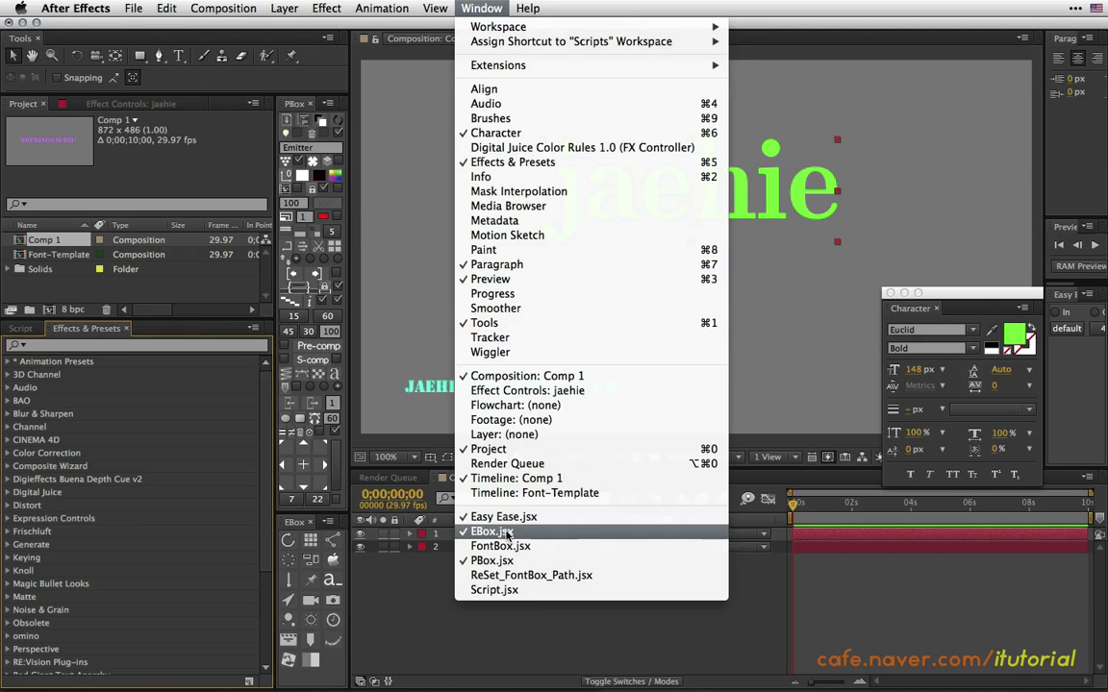
left_click(500, 546)
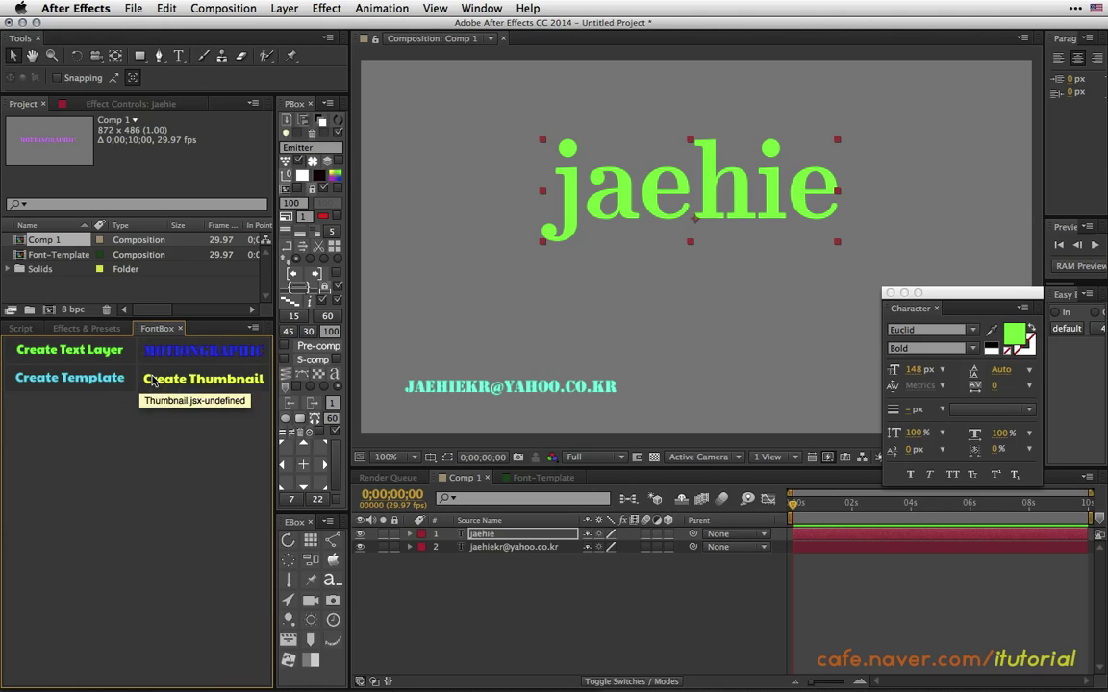
In Font-Template, remove the motiongraphic text's outline and make its fill green.
left_click(524, 479)
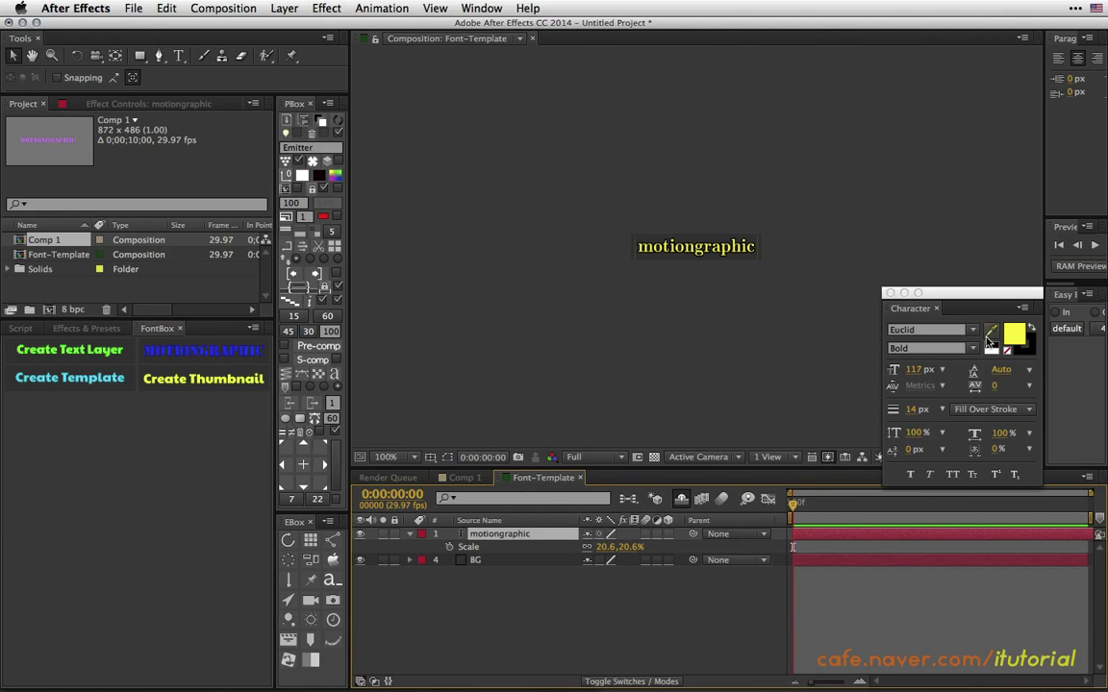
left_click(1029, 348)
left_click(1006, 352)
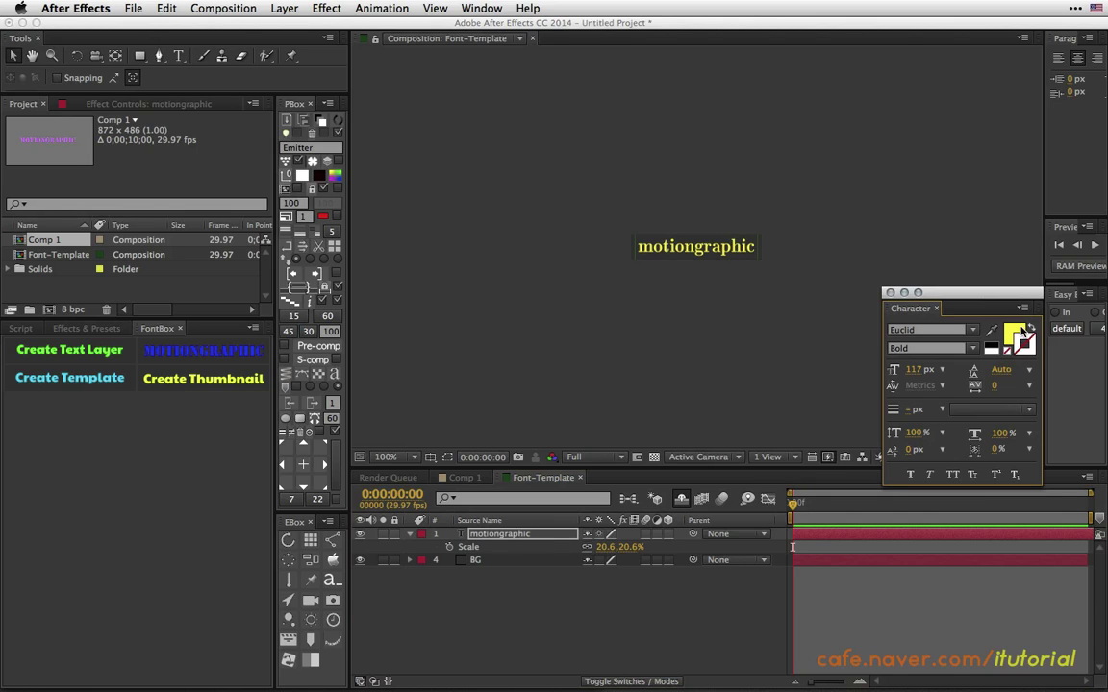
left_click(1019, 330)
left_click(1014, 338)
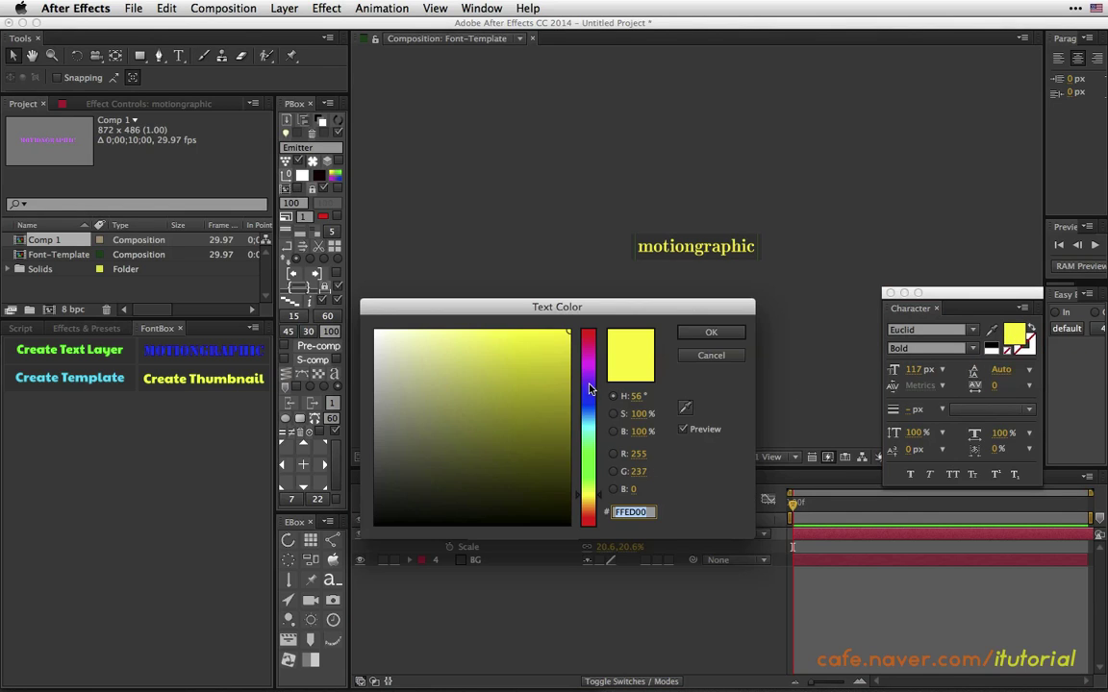
left_click(589, 478)
left_click(706, 334)
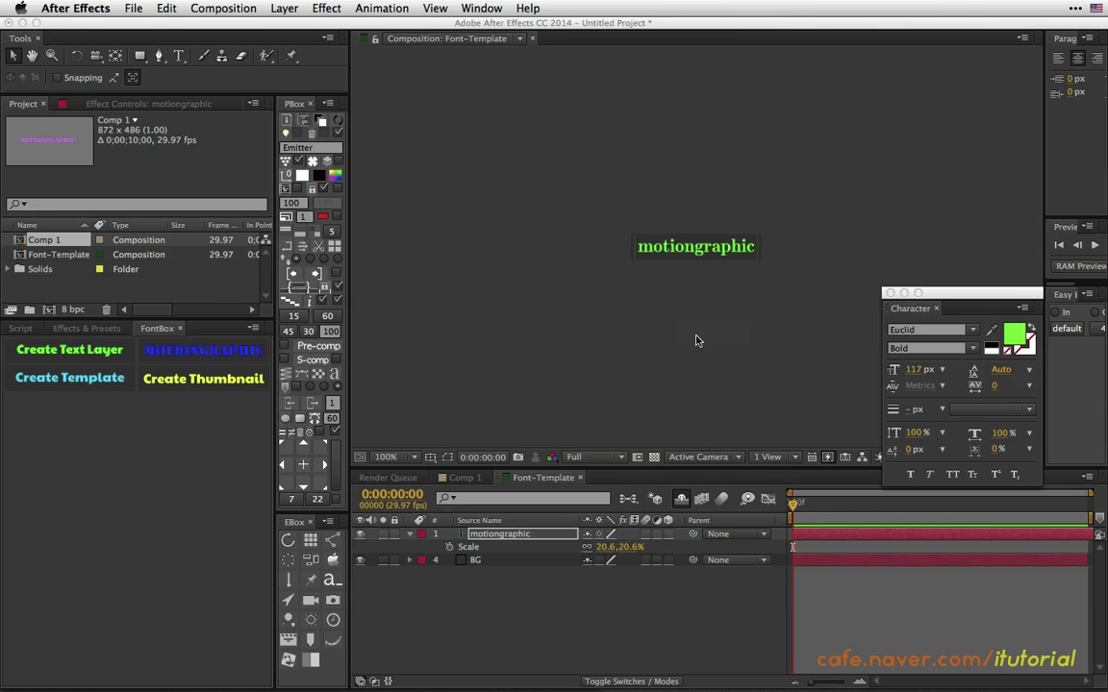
Set the font to TYPOGRAPH PRO Light and shrink the text to 19.6%.
left_click(972, 330)
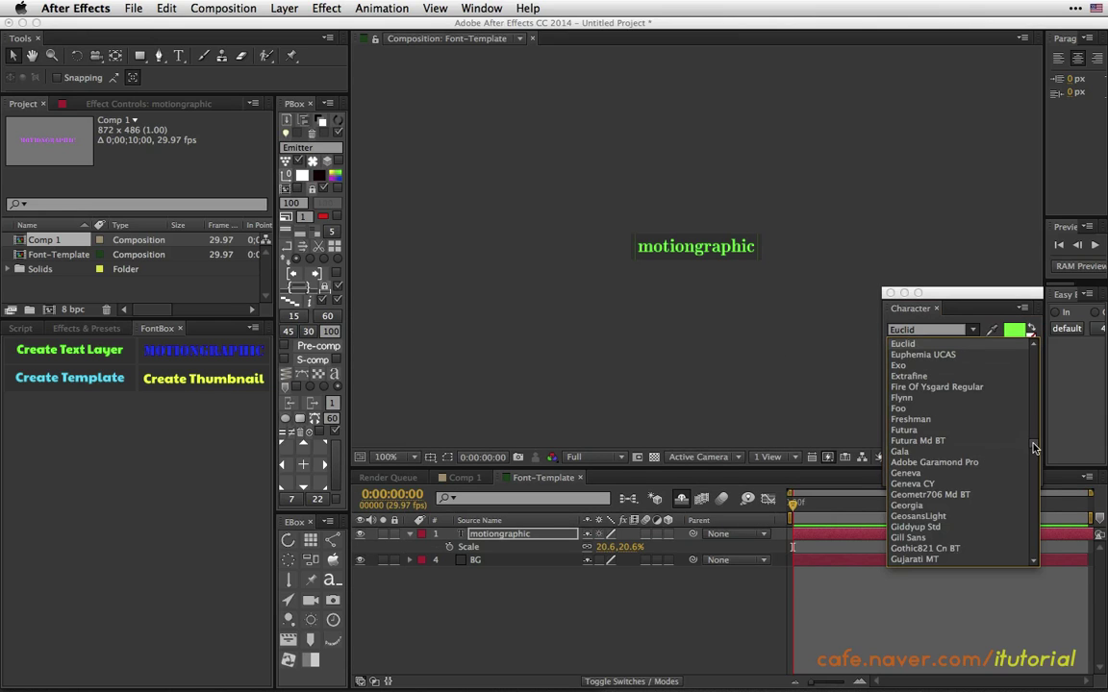
left_click_drag(1034, 450, 1009, 519)
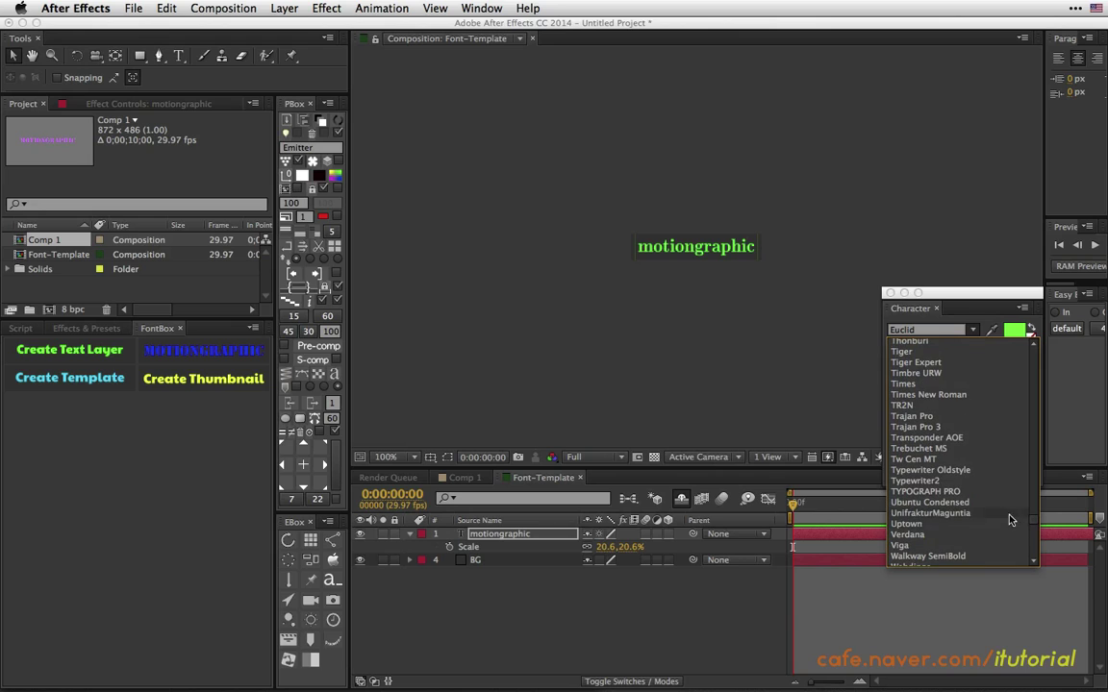
left_click(963, 500)
left_click(973, 348)
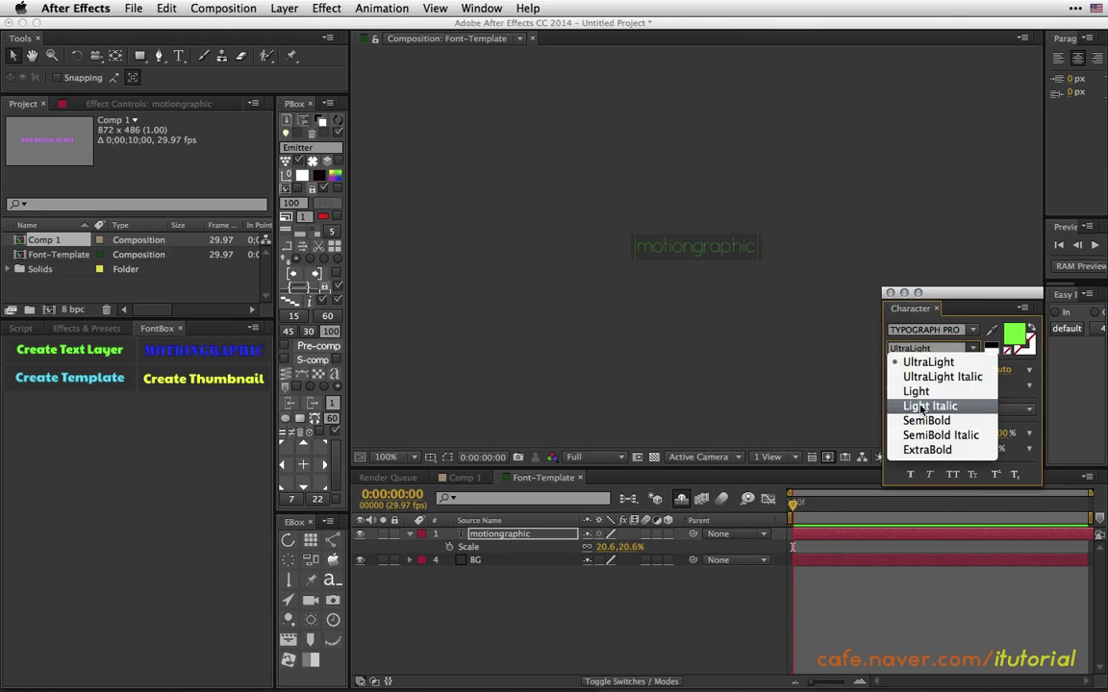
left_click(940, 392)
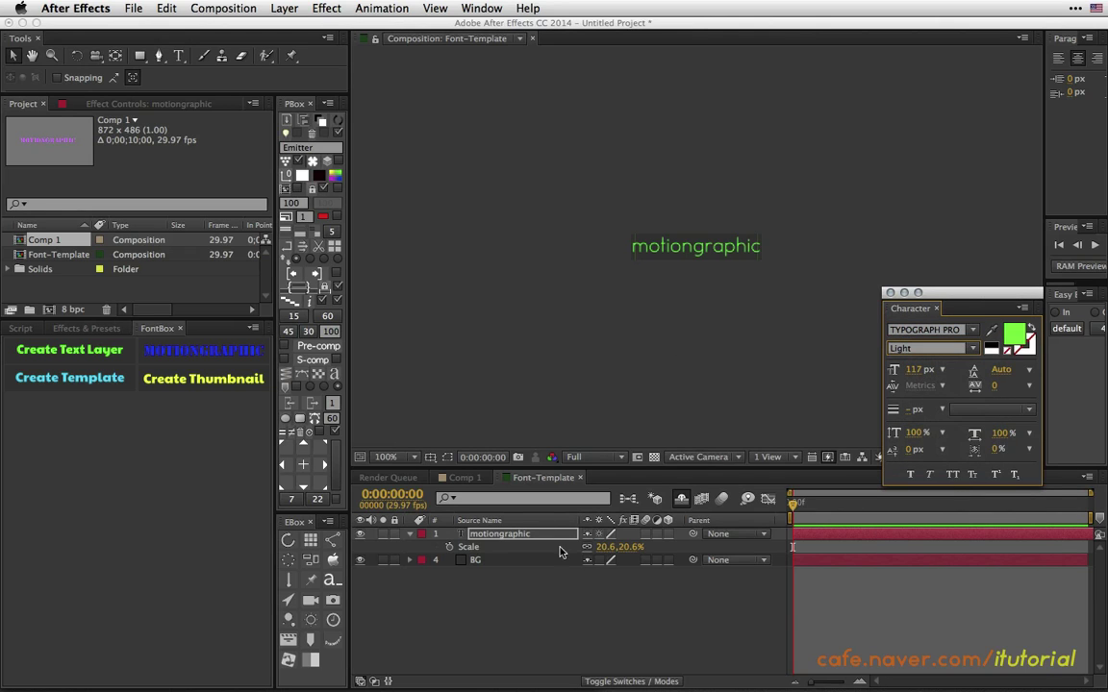
left_click_drag(607, 552, 598, 547)
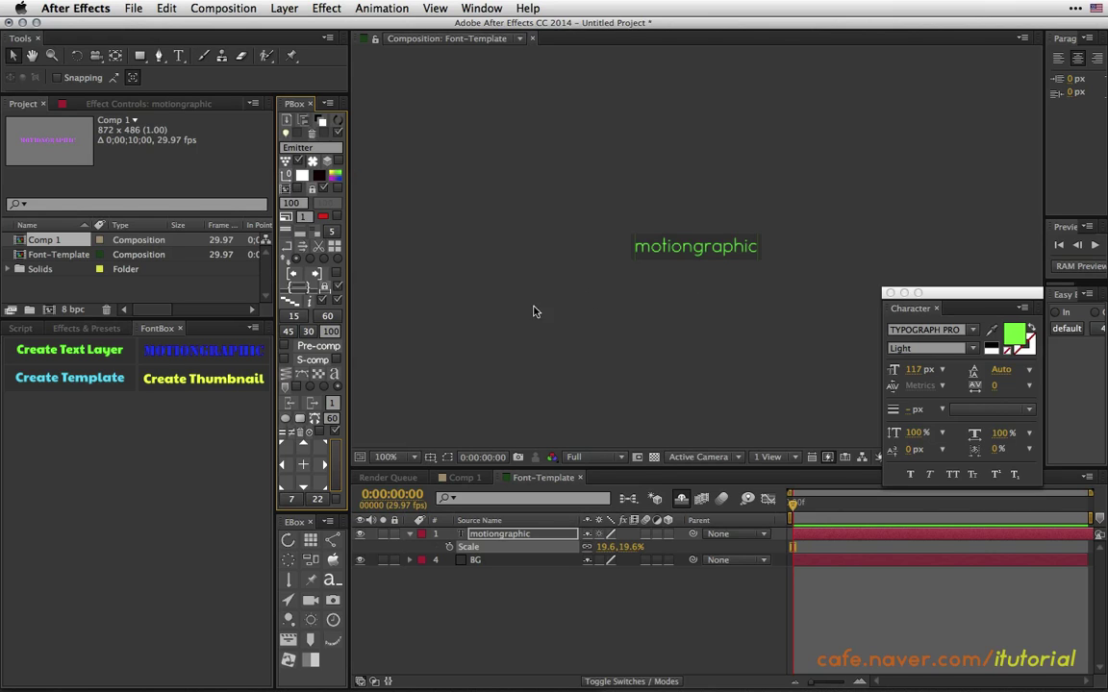
Save the green TYPOGRAPH PRO Light text as a FontBox thumbnail and reopen FontBox from Window > FontBox.jsx.
left_click(217, 376)
left_click(650, 248)
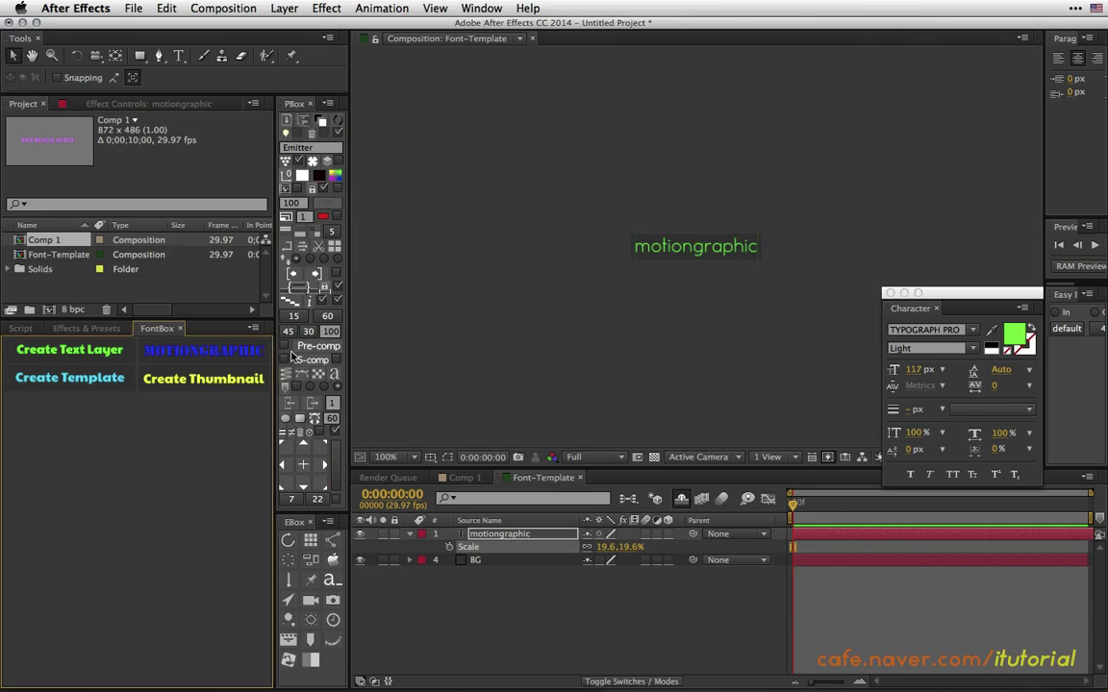
left_click(179, 328)
left_click(484, 10)
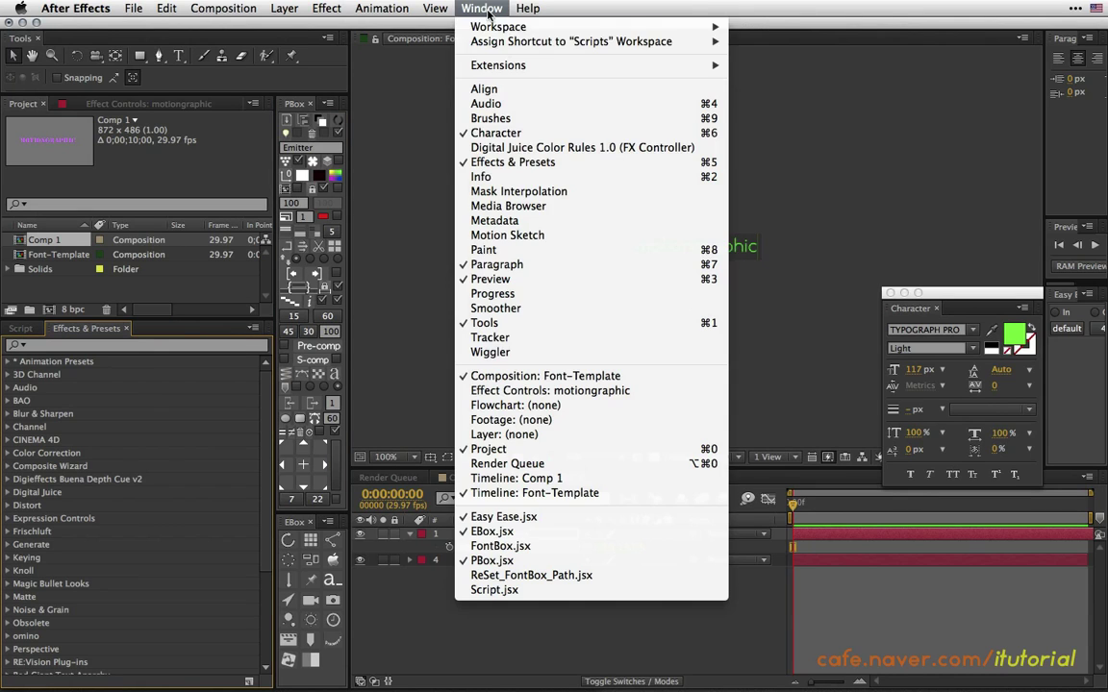
left_click(467, 546)
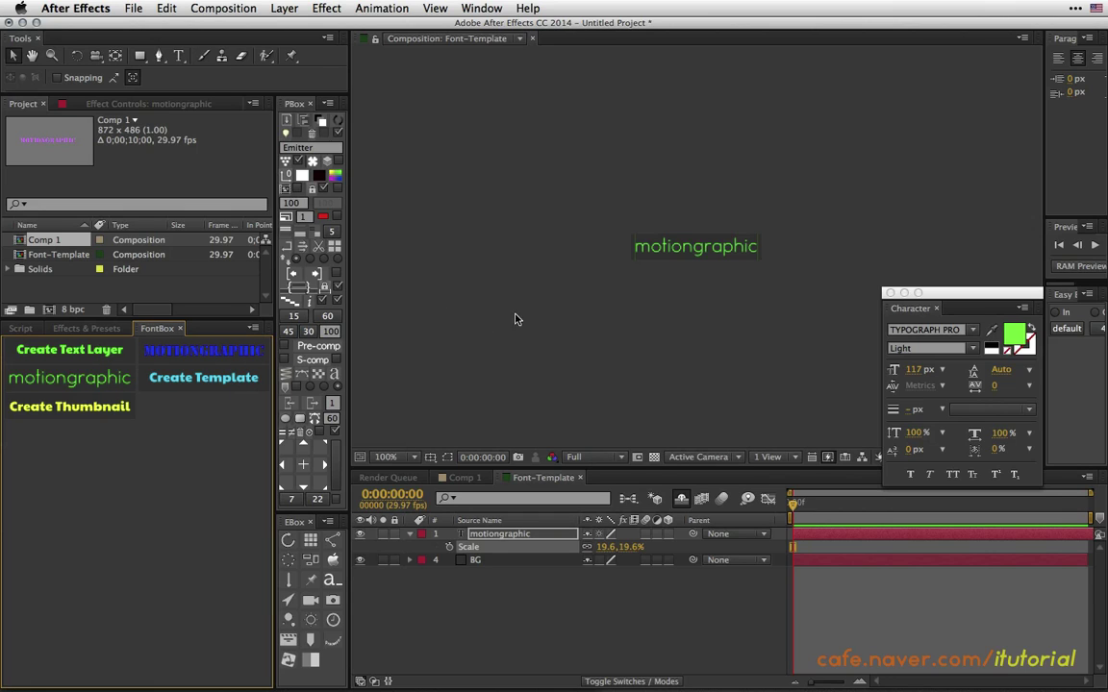
Close the Font-Template timeline and delete both layers from Comp 1.
left_click_drag(951, 297, 946, 322)
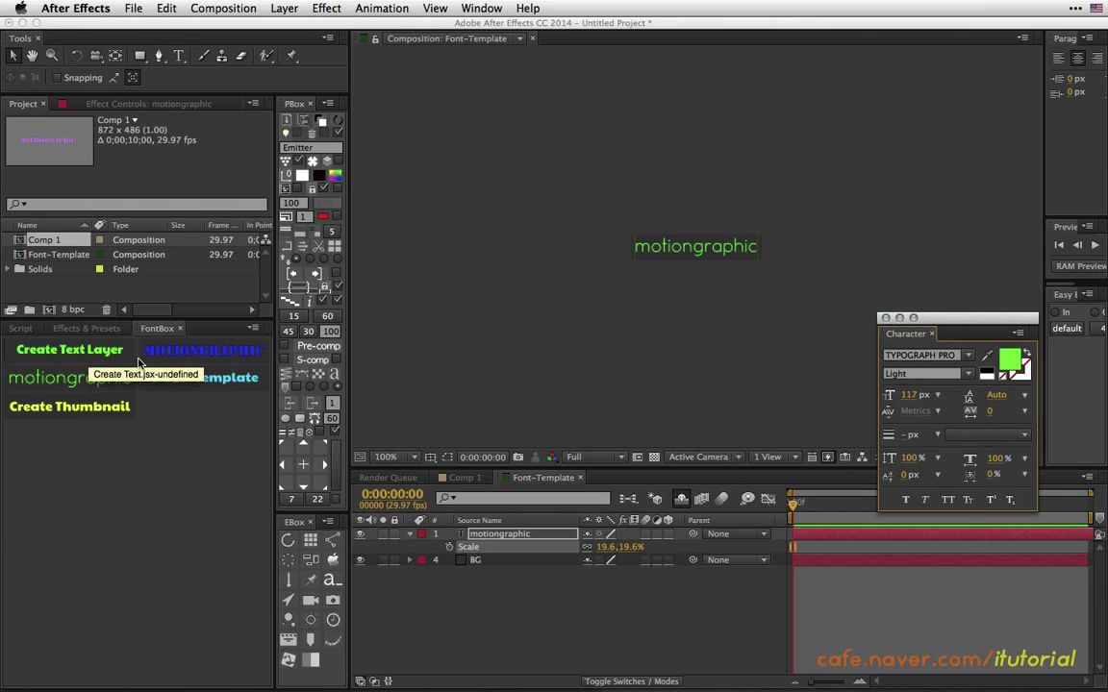
left_click(580, 478)
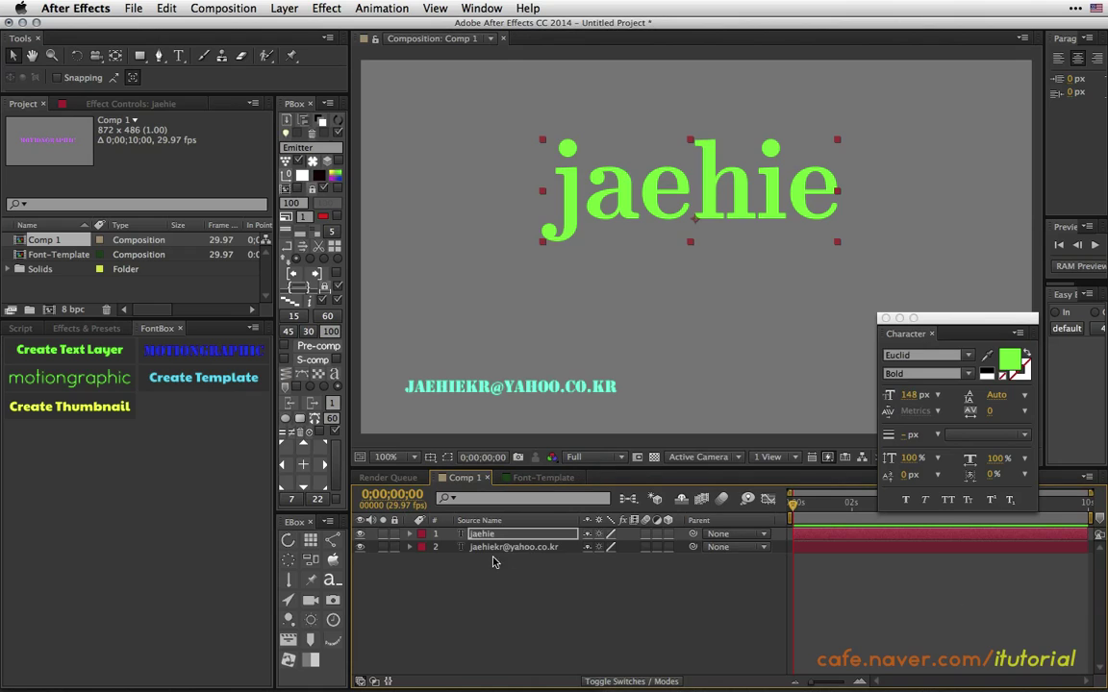
left_click_drag(493, 562, 502, 512)
key("Delete")
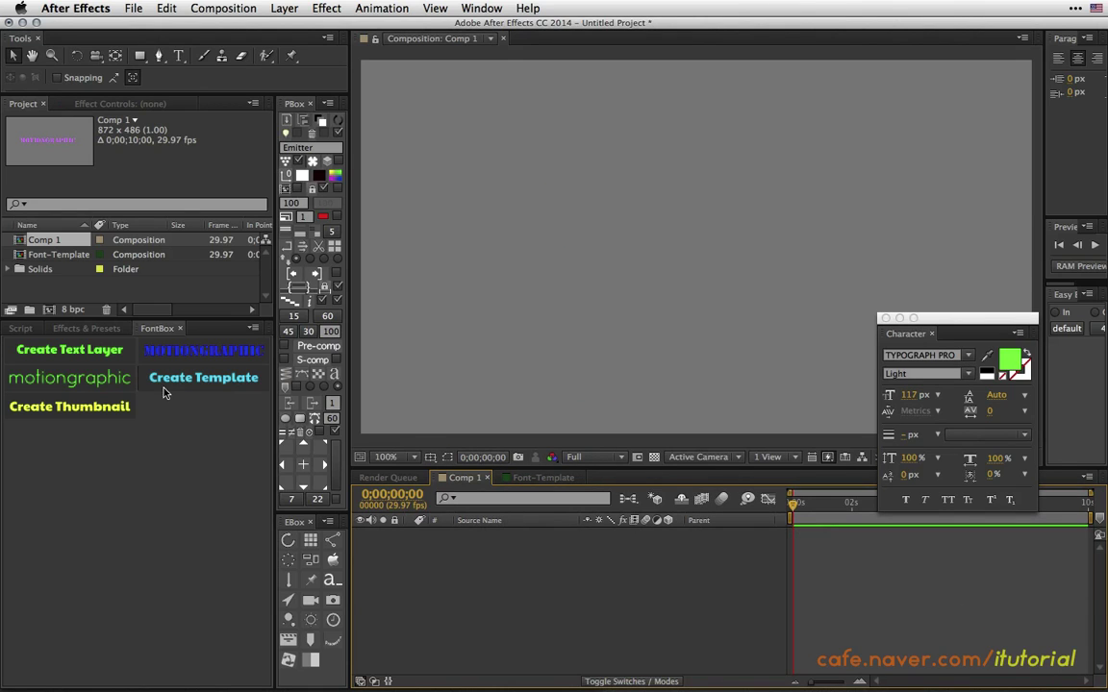
Create a test Write Text layer in Comp 1, nudge it, then delete it.
left_click(109, 351)
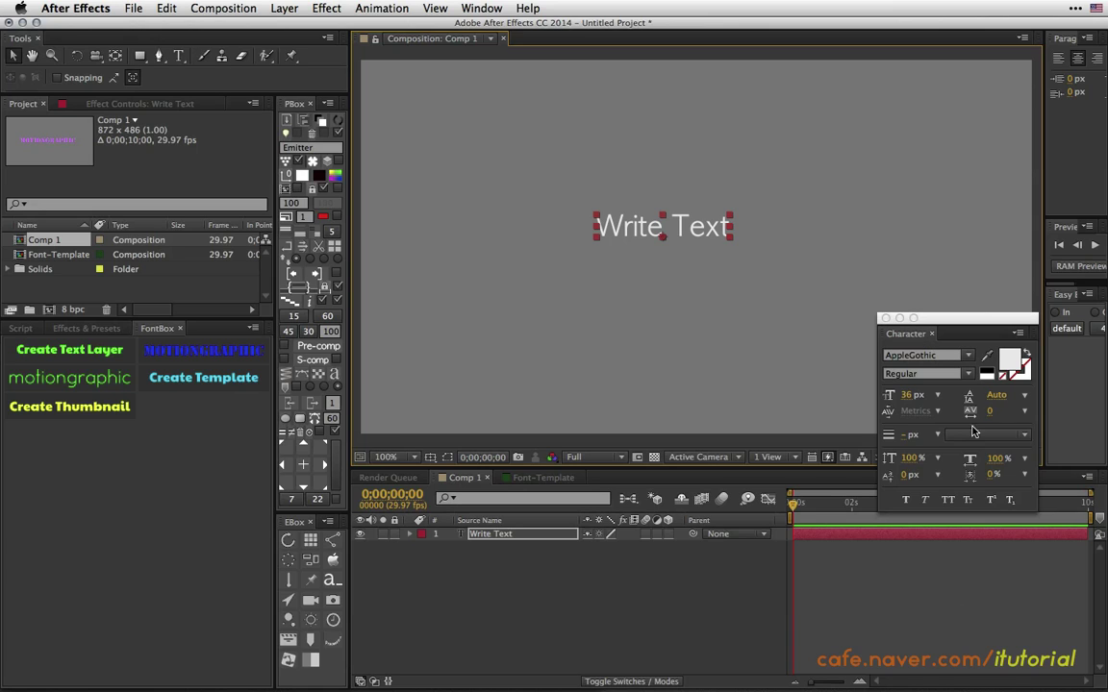
left_click_drag(685, 231, 698, 232)
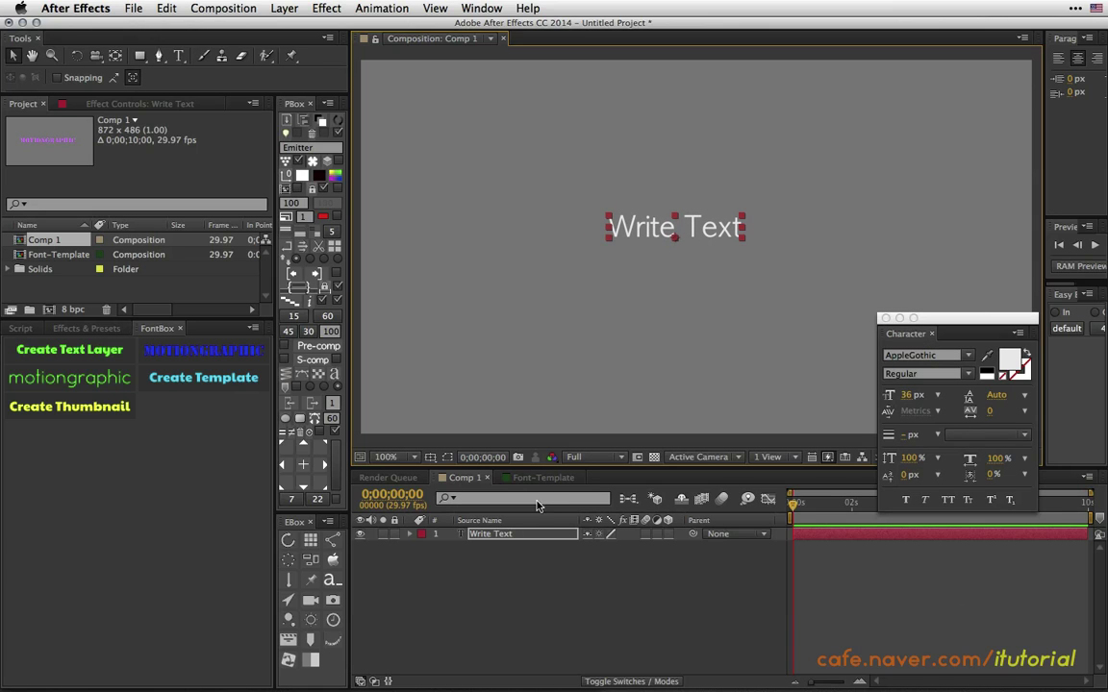
key("Delete")
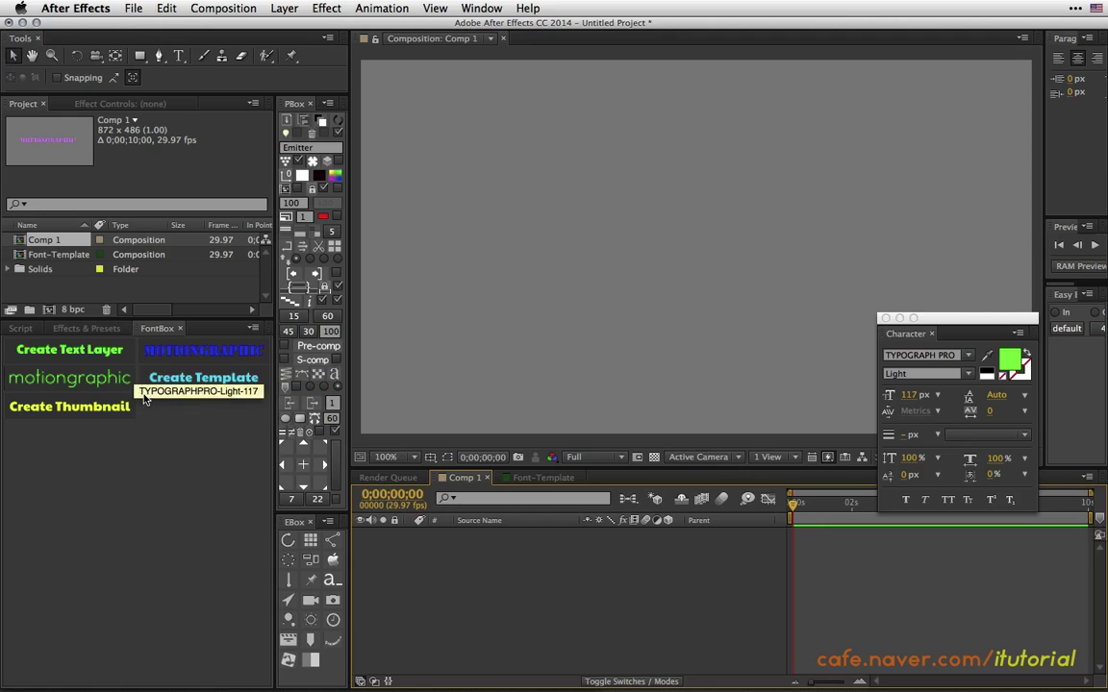
mouse_move(174, 681)
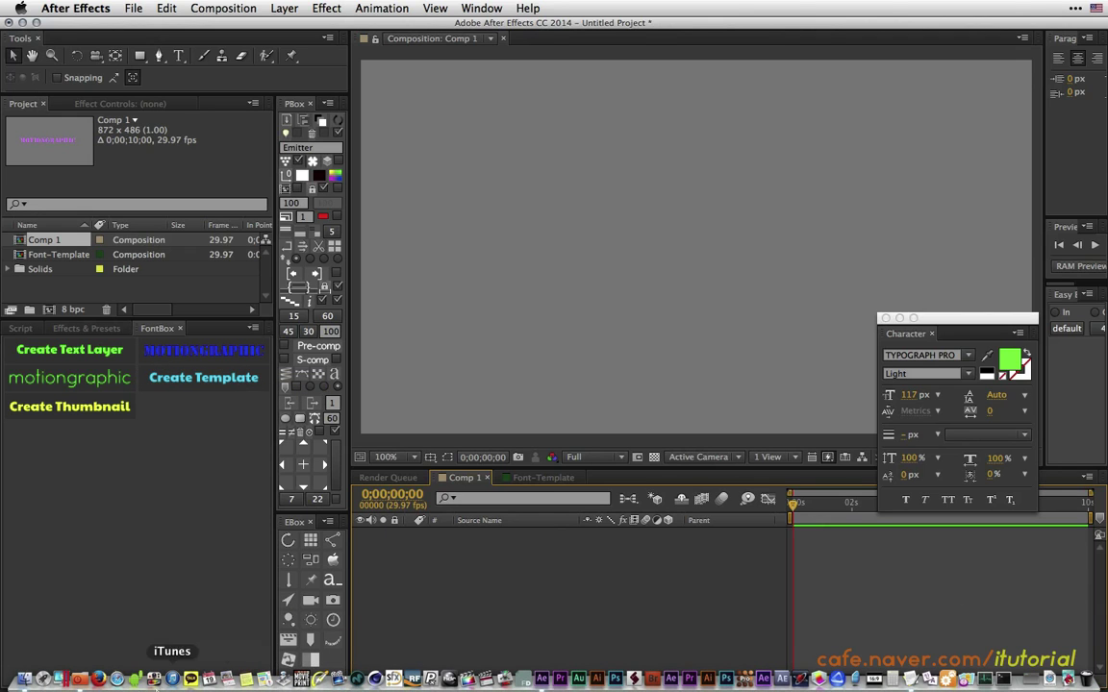
left_click(26, 681)
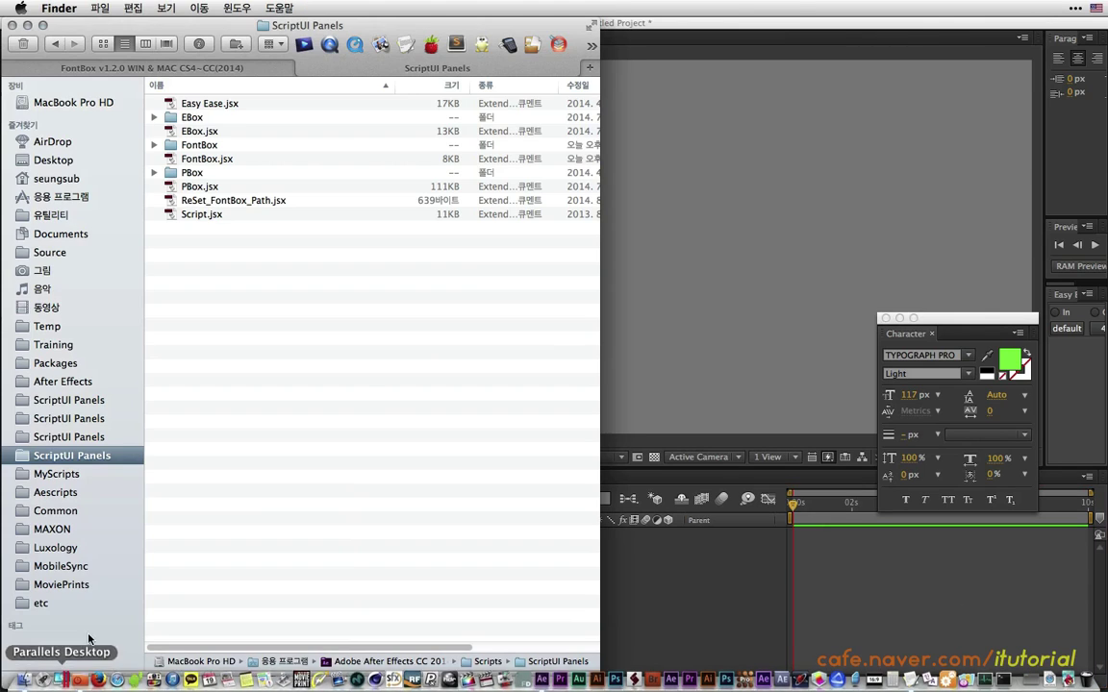
double_click(204, 145)
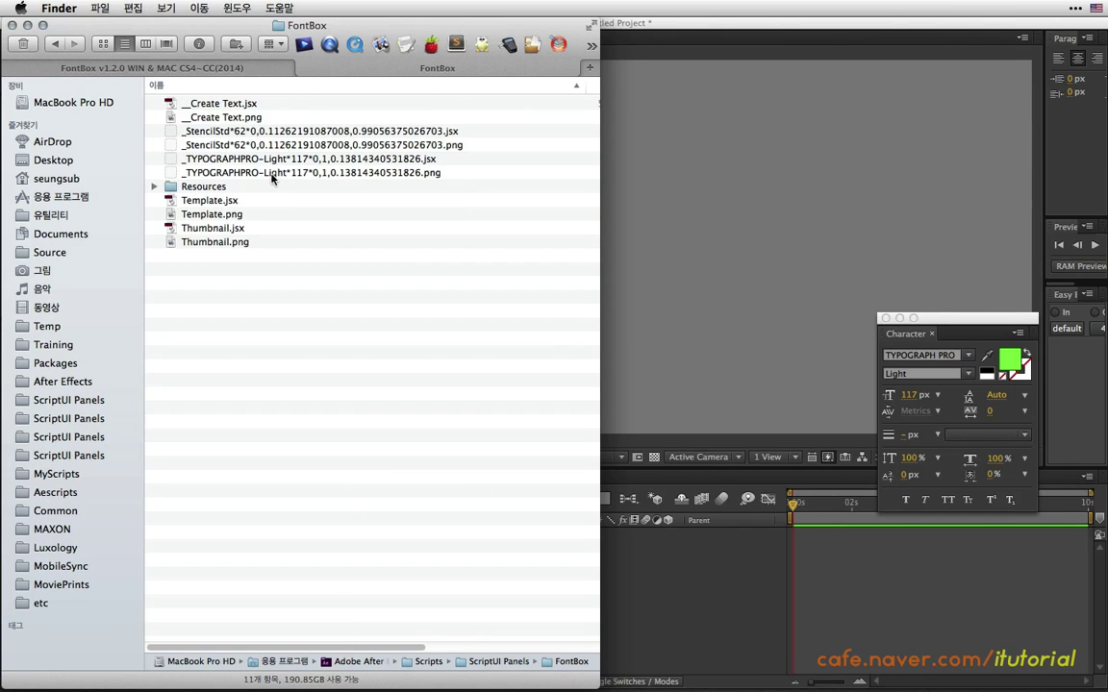
left_click(197, 132)
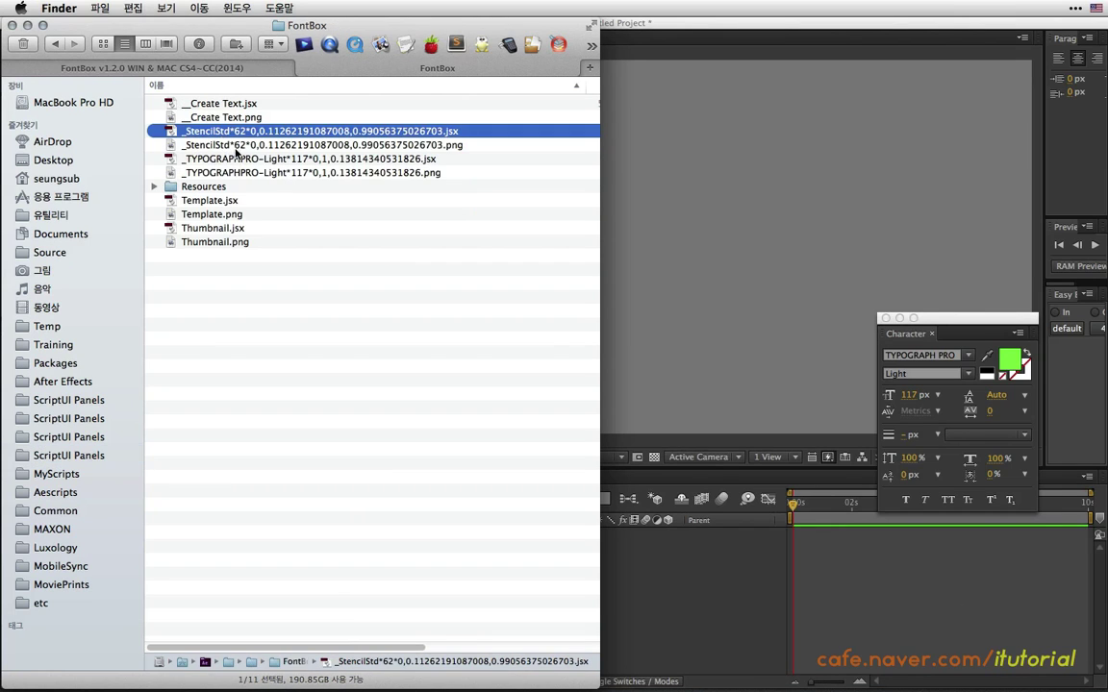
key("Down")
key("Down")
key("Down")
left_click(245, 146)
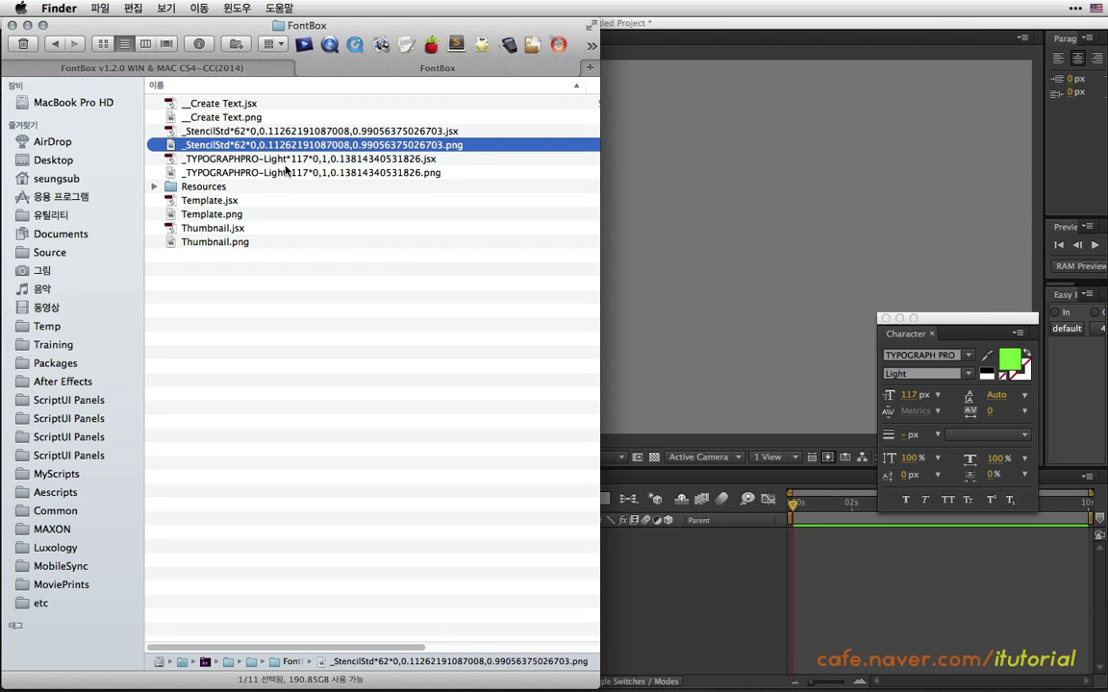
key("space")
key("space")
left_click(308, 171)
key("space")
key("space")
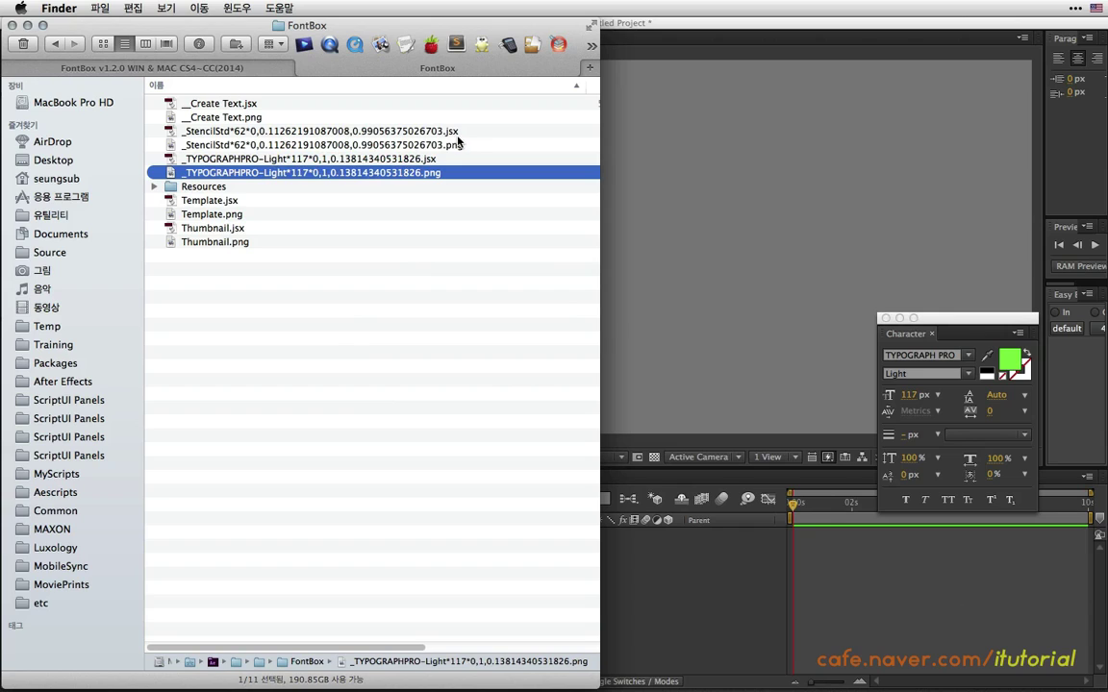
left_click(454, 132)
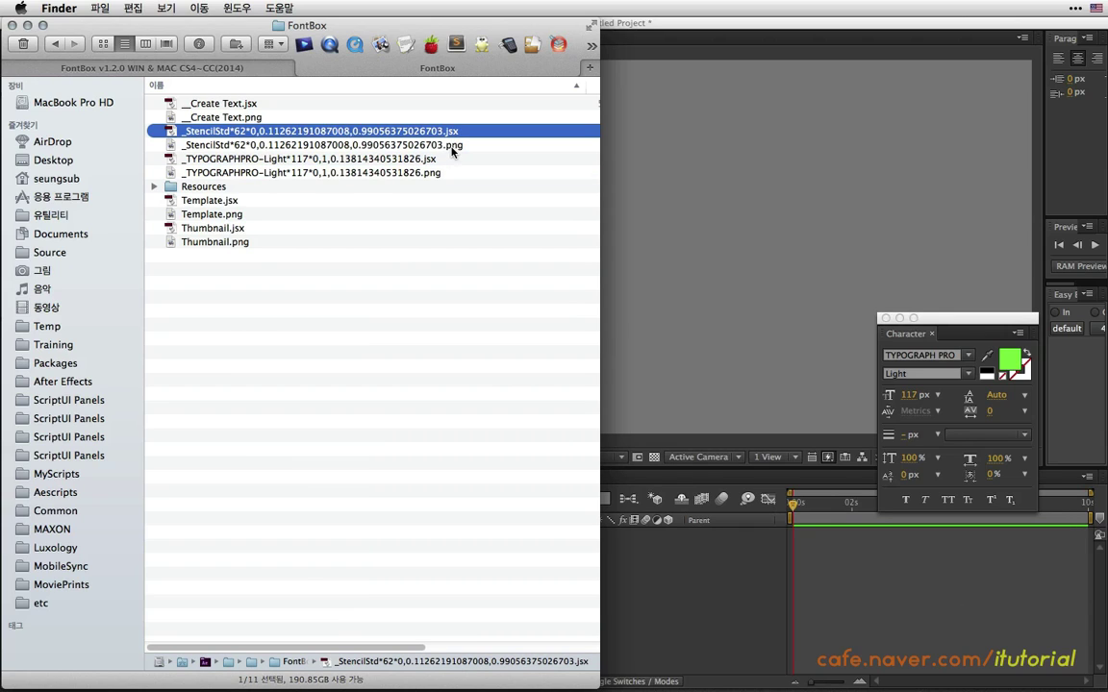
left_click(450, 148)
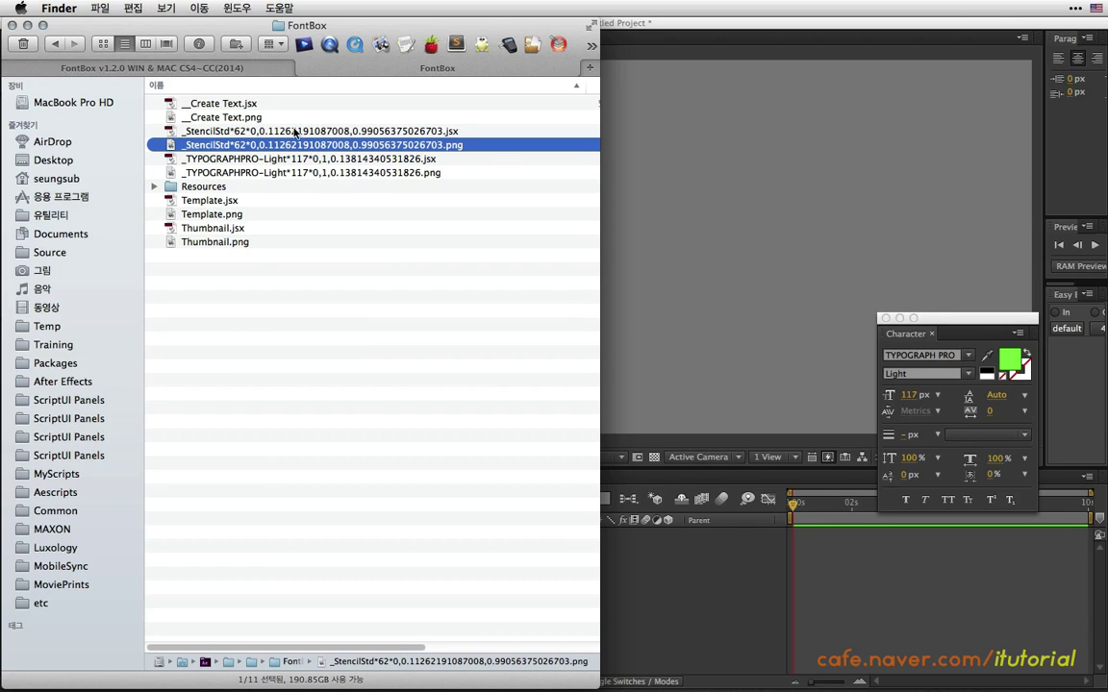
left_click(318, 132)
left_click(314, 145)
left_click(316, 133)
left_click(312, 147)
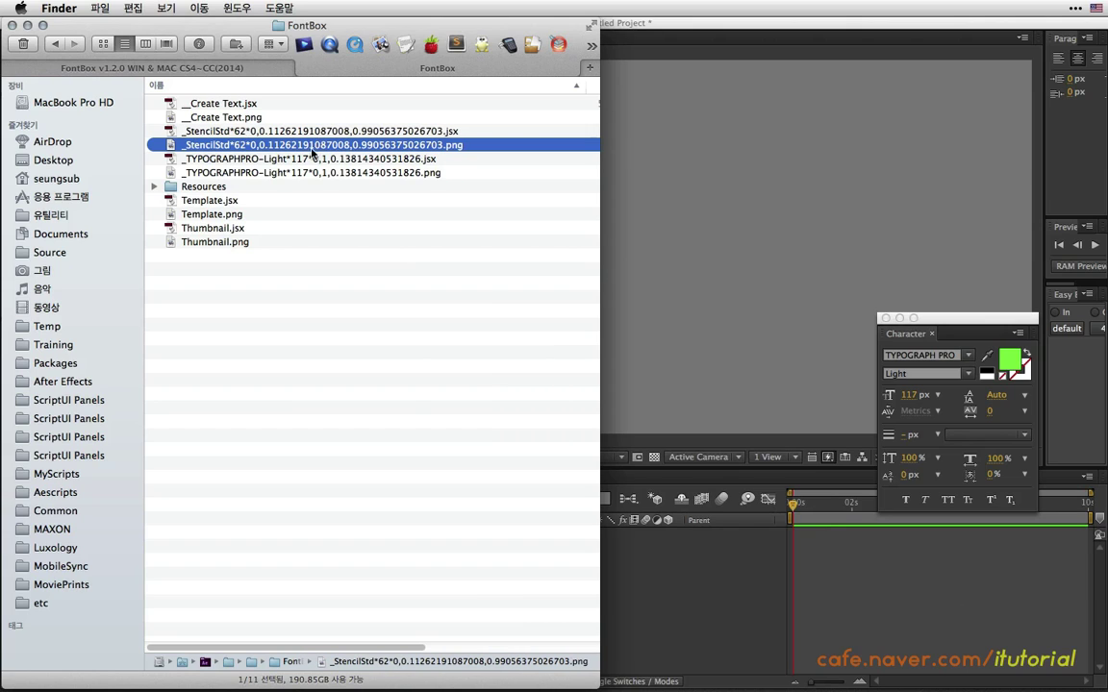
left_click(207, 132)
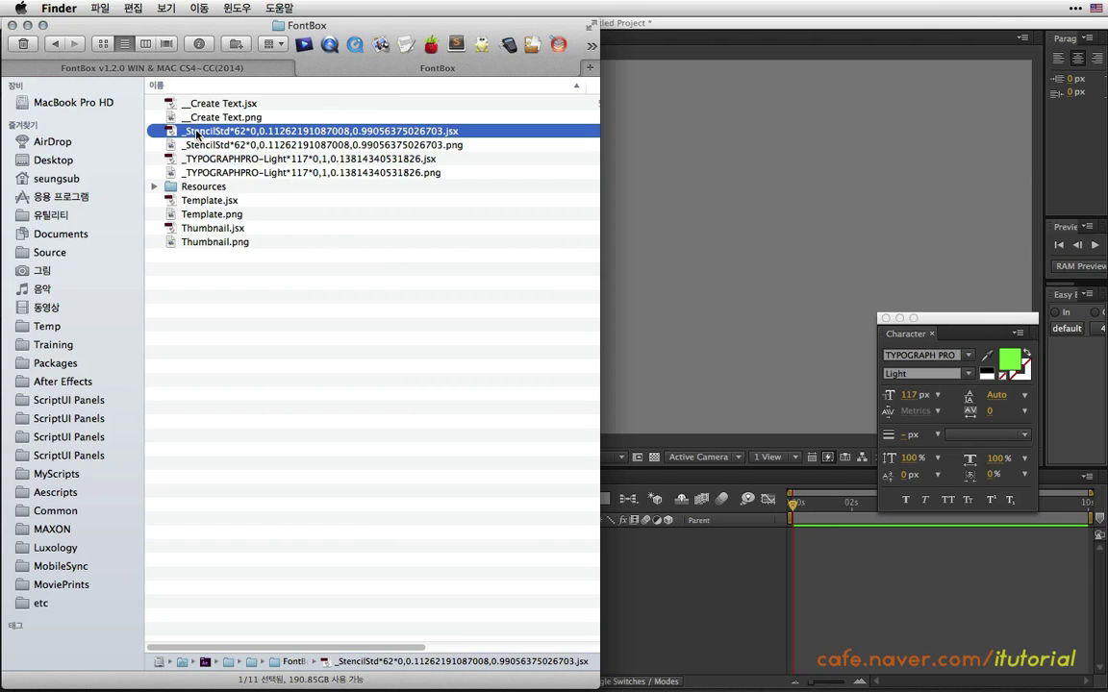
Rename the StencilStd .jsx script file, replacing the leading underscore with '01-'.
left_click(194, 135)
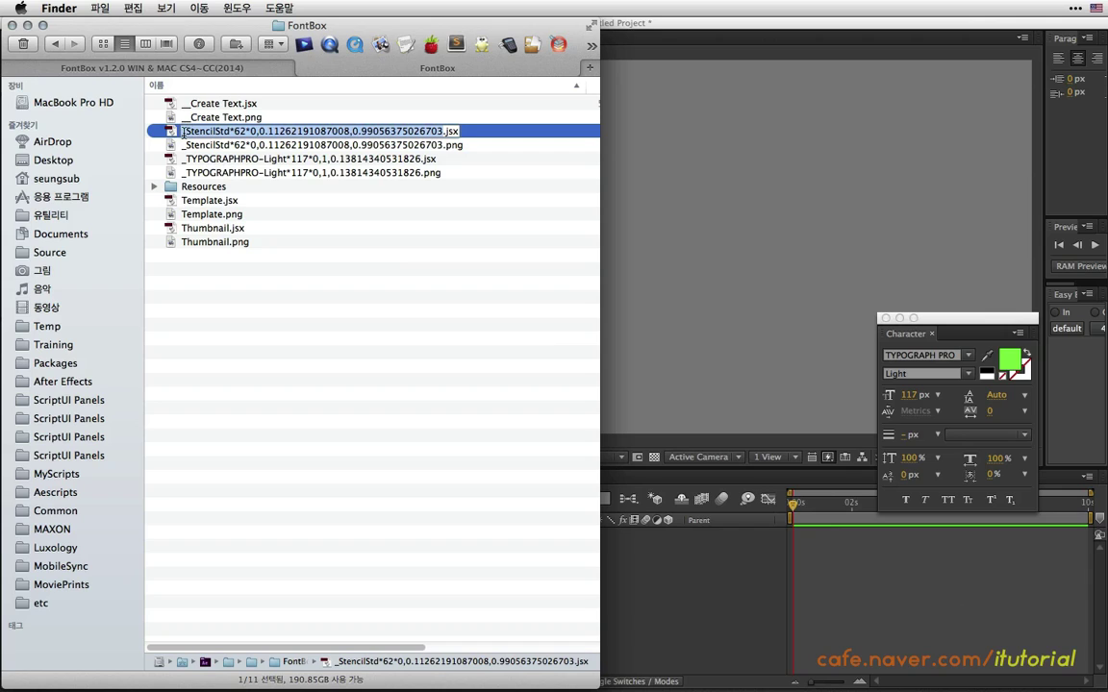
left_click(186, 131)
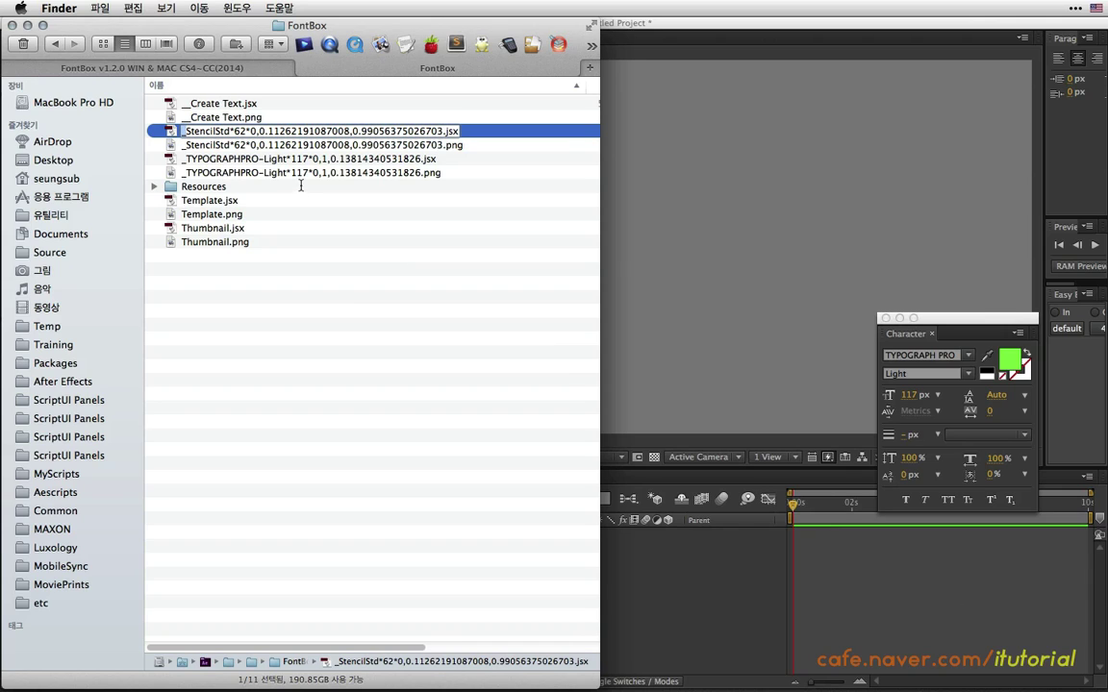
key("BackSpace")
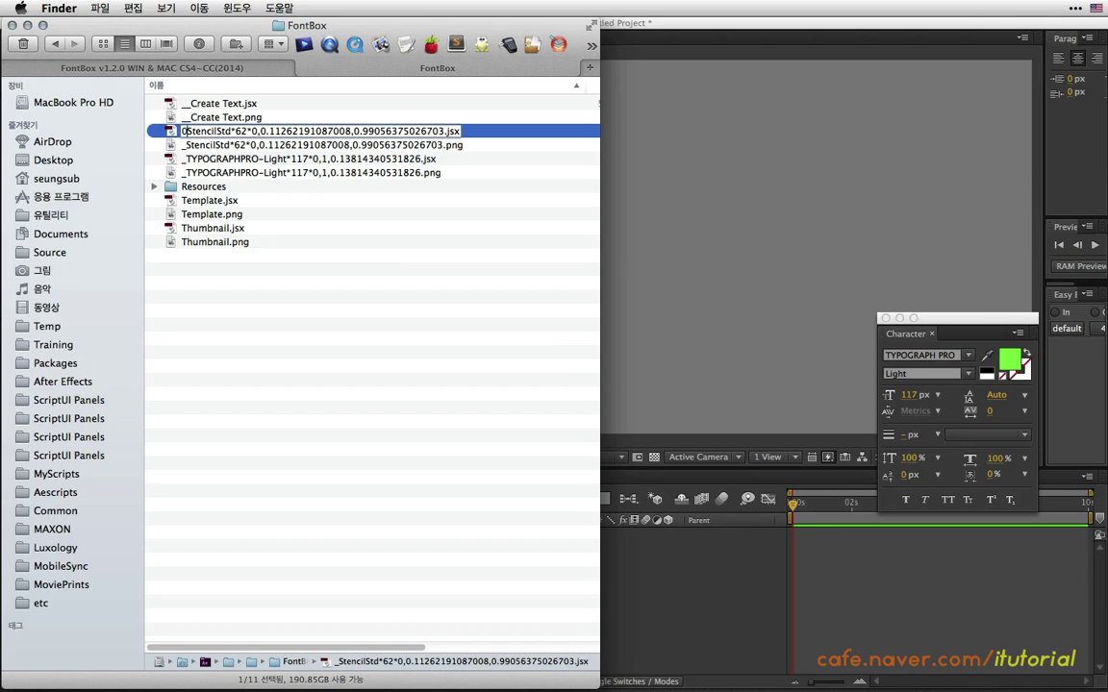
type("01")
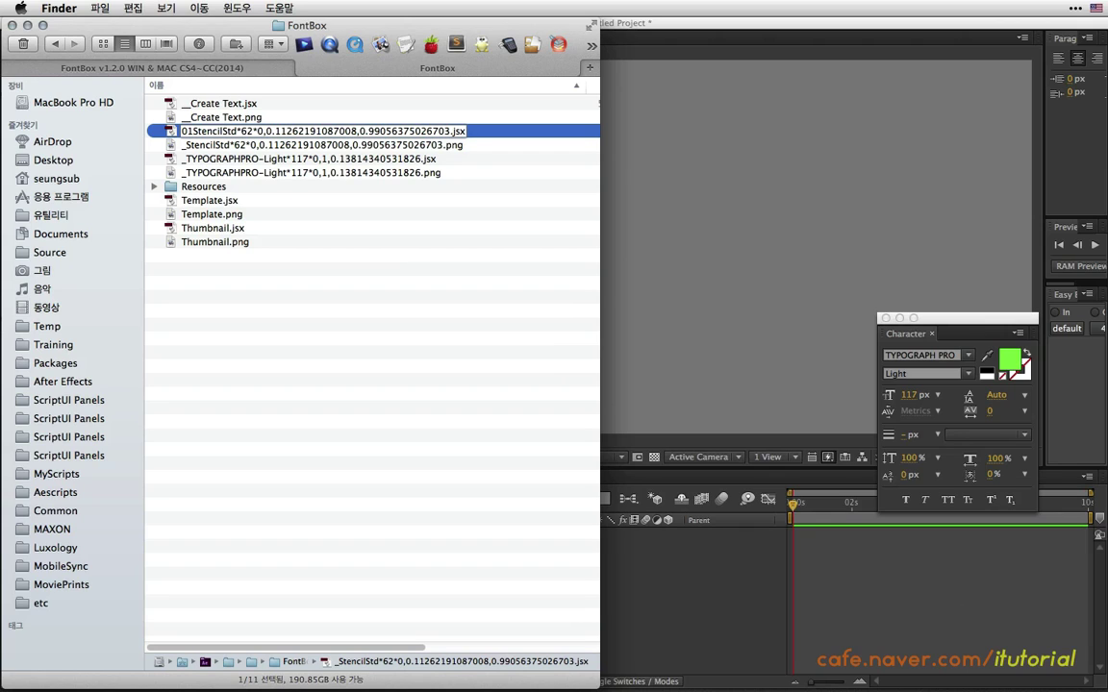
type("-")
left_click(305, 144)
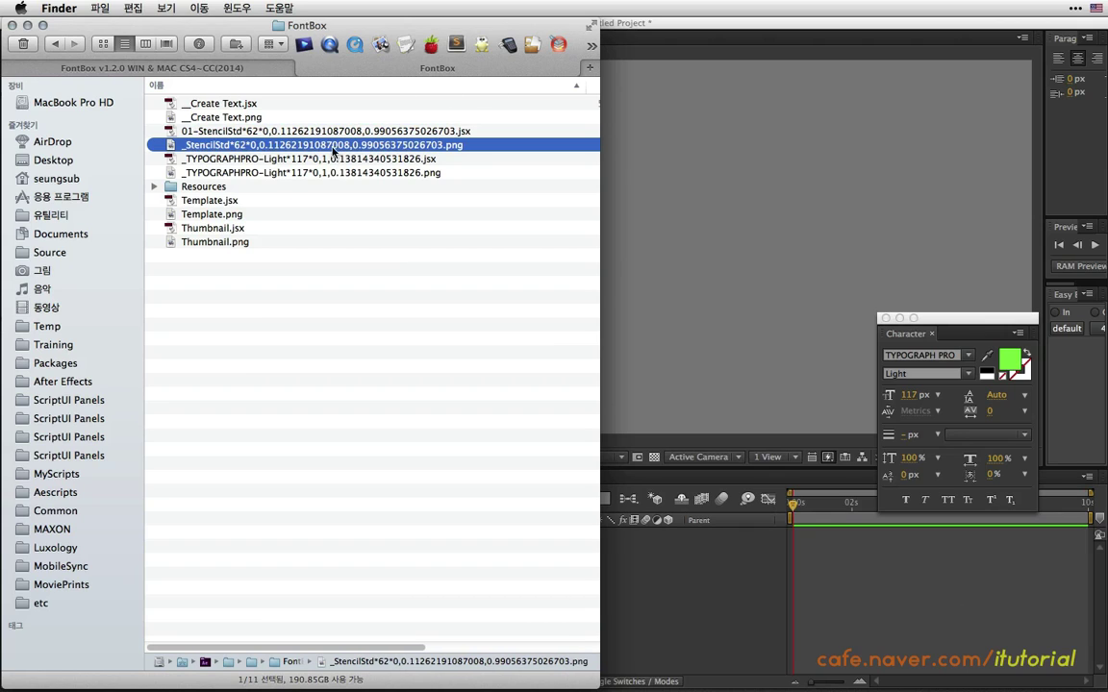
Rename the StencilStd .png image with the '01-' prefix and return to After Effects.
left_click(218, 146)
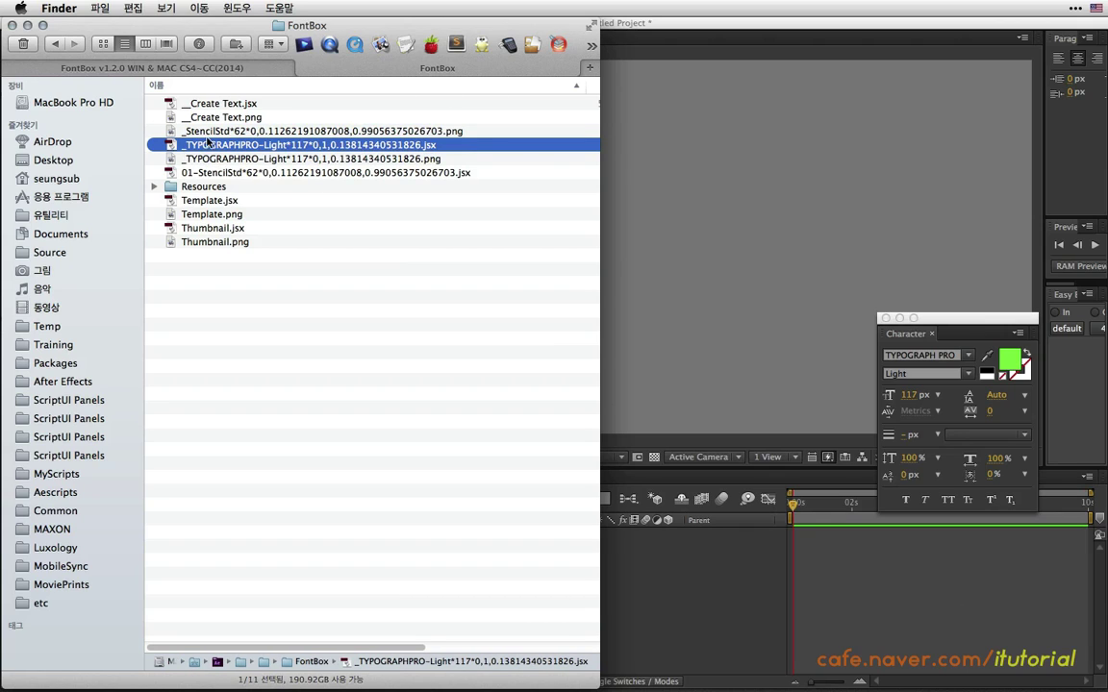
left_click(192, 128)
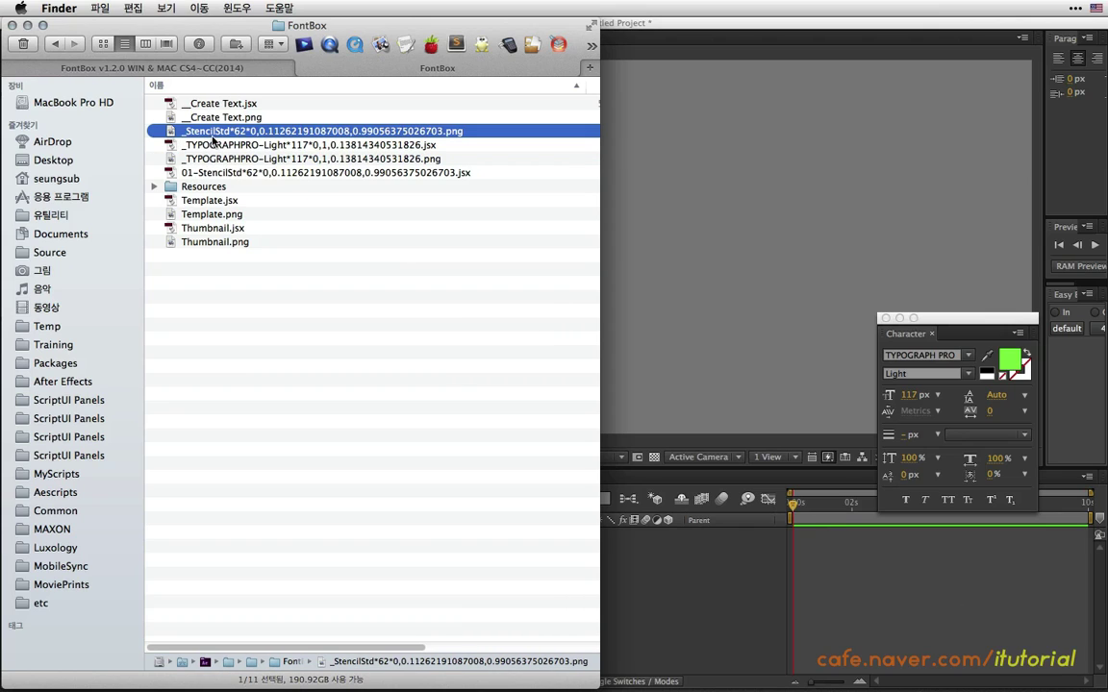
key("Return")
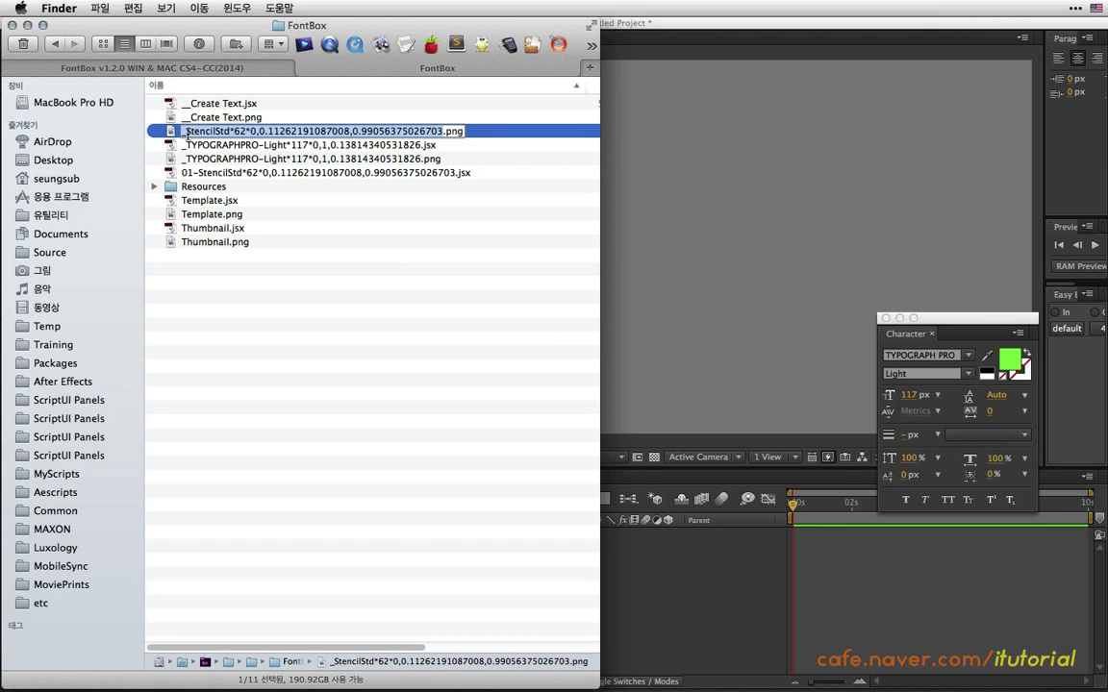
left_click(184, 132)
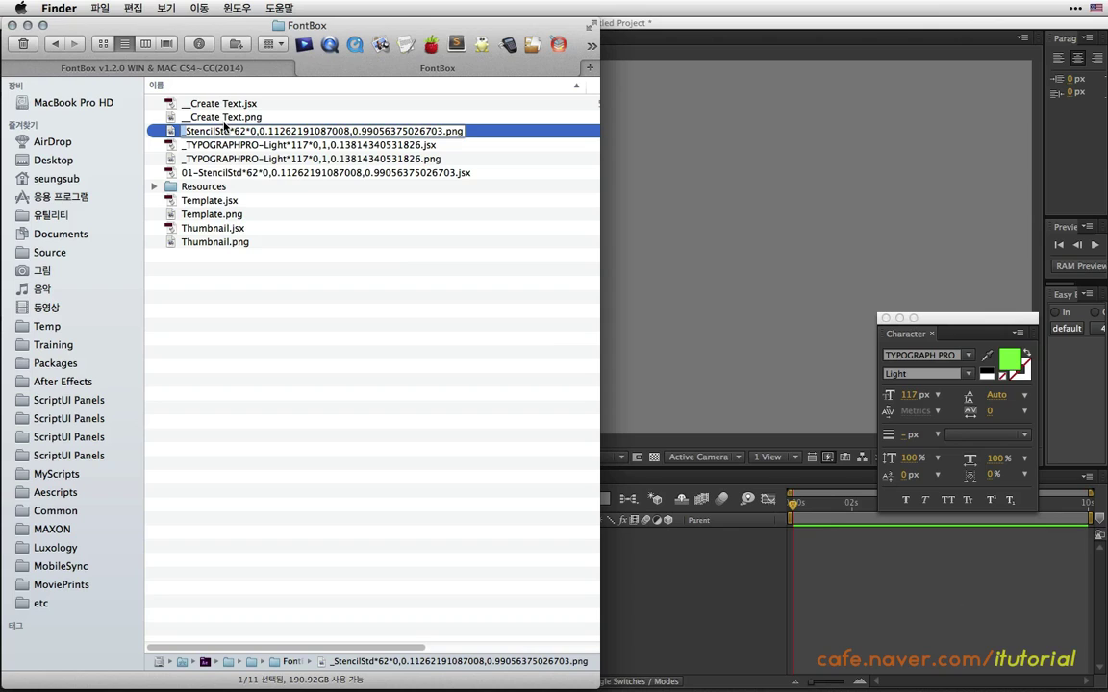
key("Delete")
type("01")
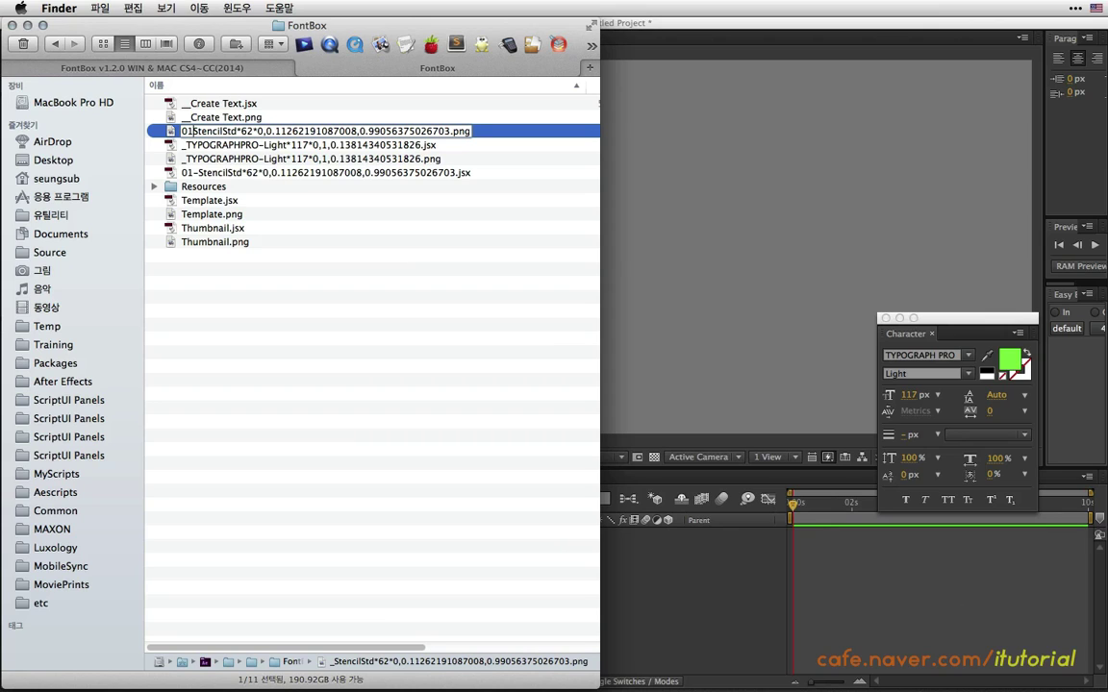
type("-")
key("Return")
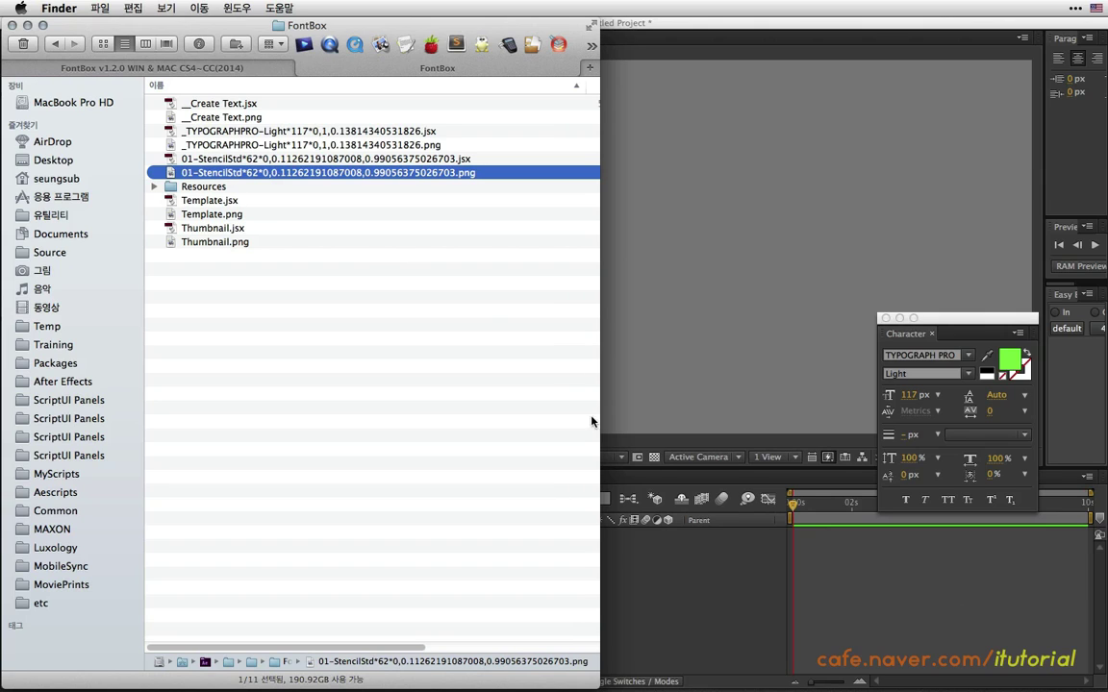
left_click(643, 567)
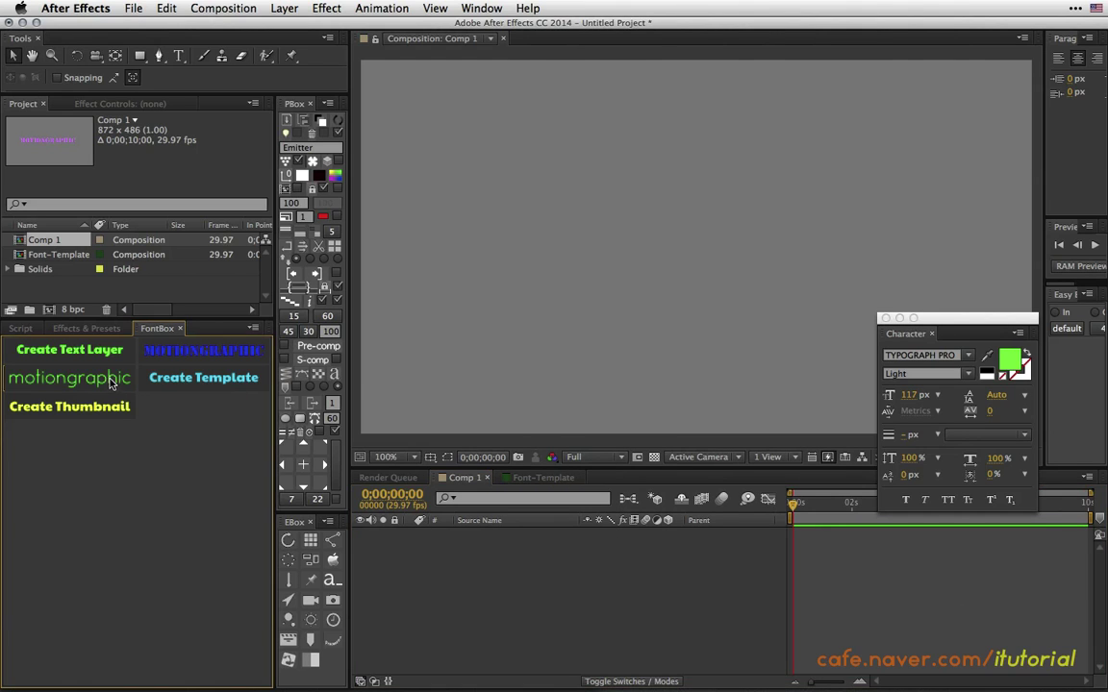
Close and reopen FontBox.jsx so the renamed 01-StencilStd-62 preset lists first, then close FontBox.
left_click(180, 328)
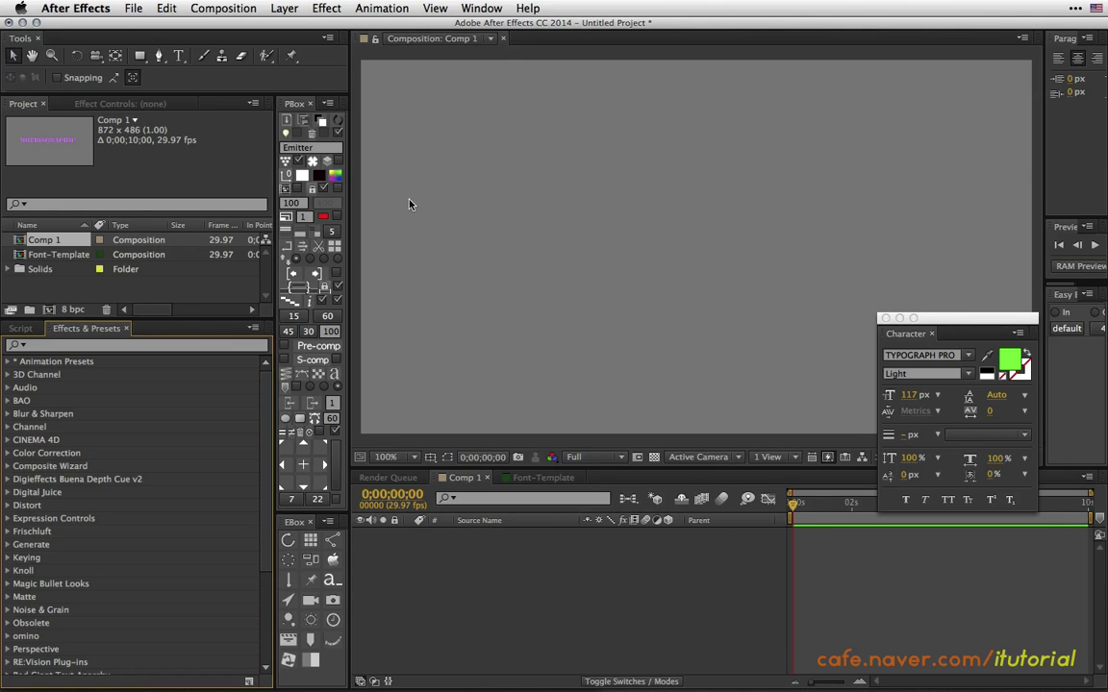
left_click(476, 8)
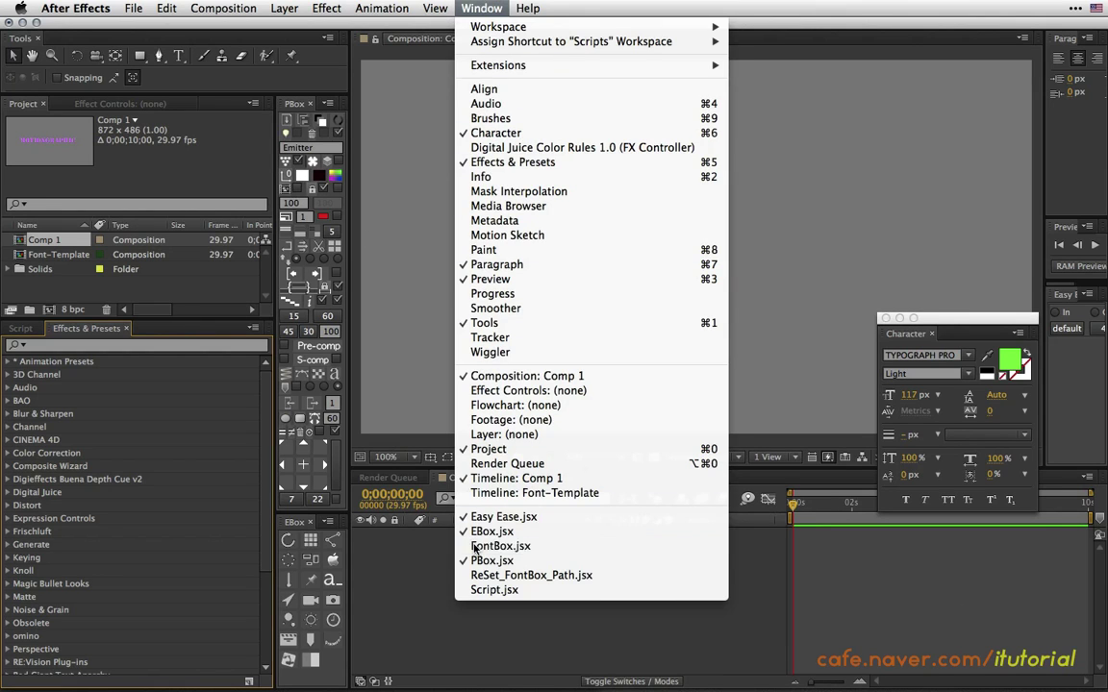
left_click(452, 606)
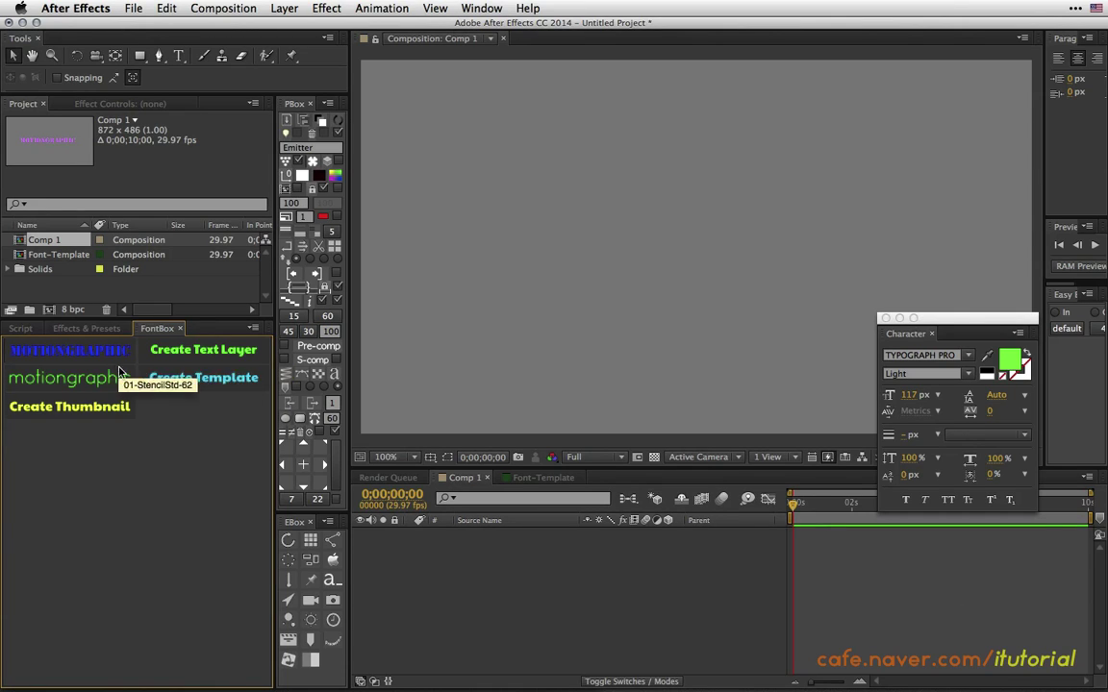
left_click(178, 329)
mouse_move(288, 679)
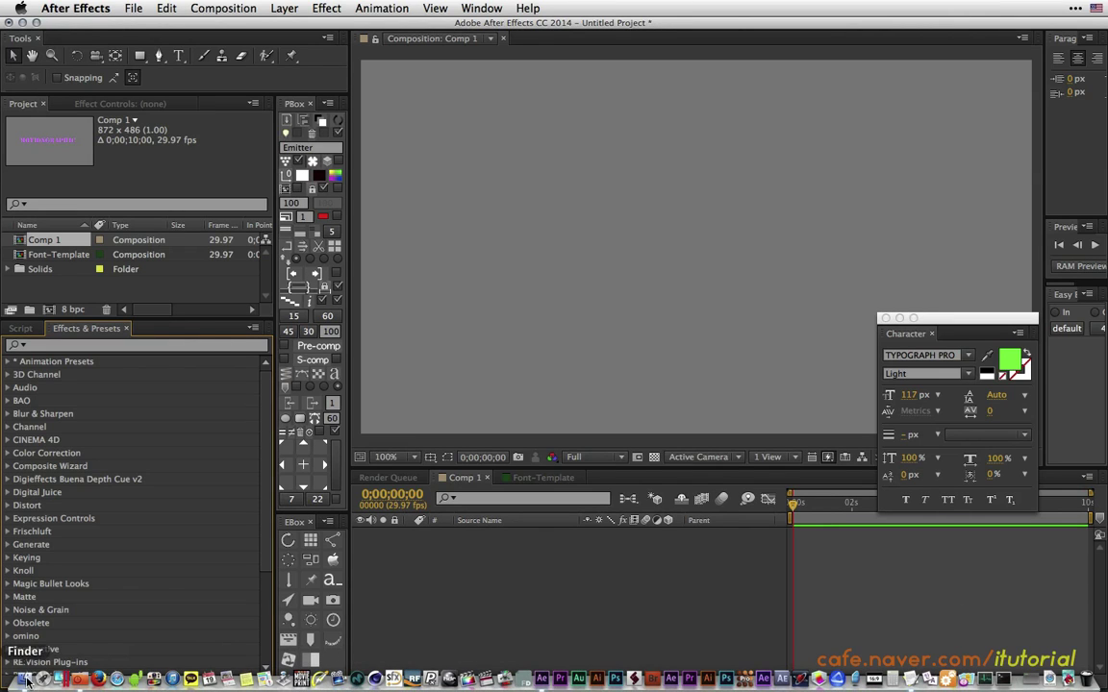
left_click(26, 678)
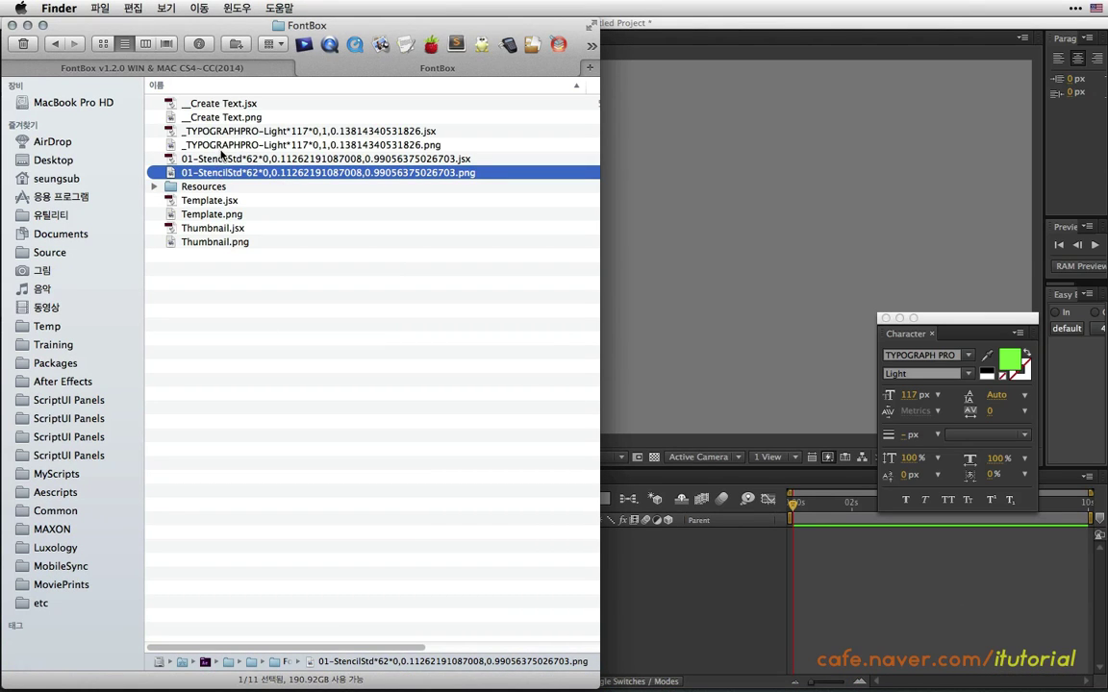
left_click(196, 158)
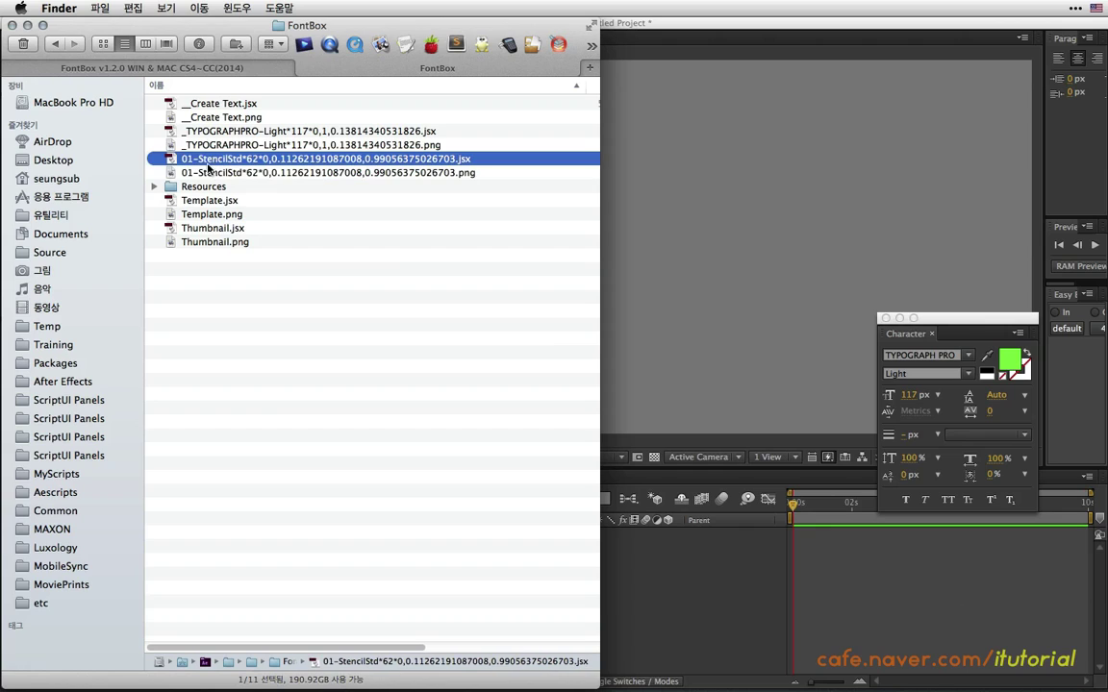
key("Return")
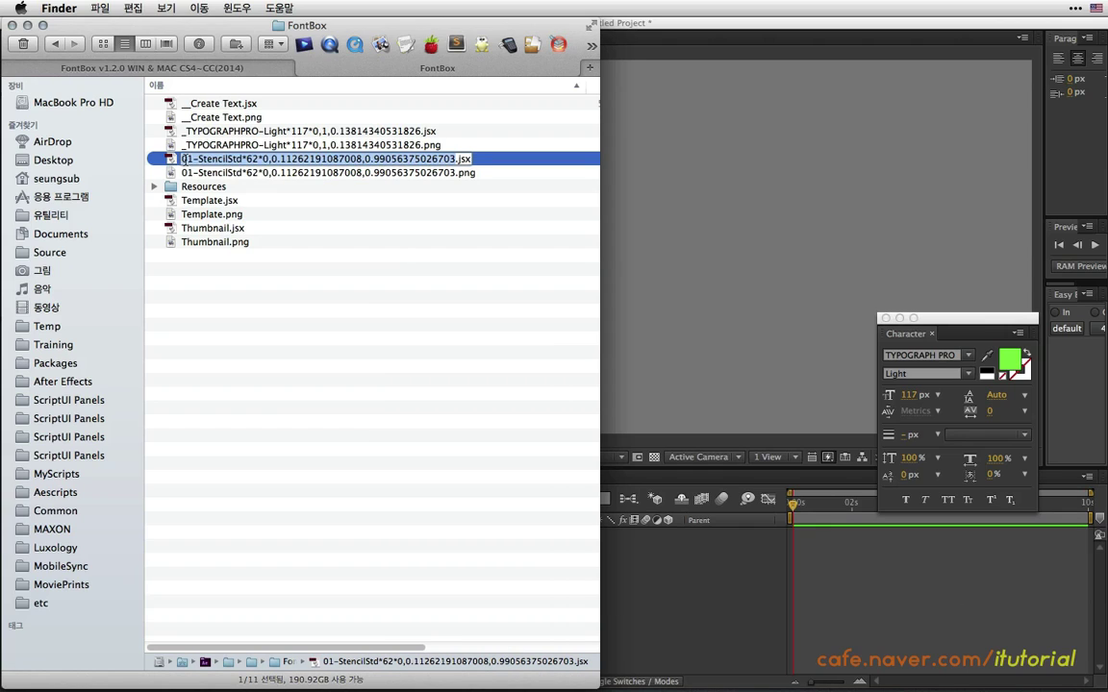
left_click(183, 160)
left_click(203, 173)
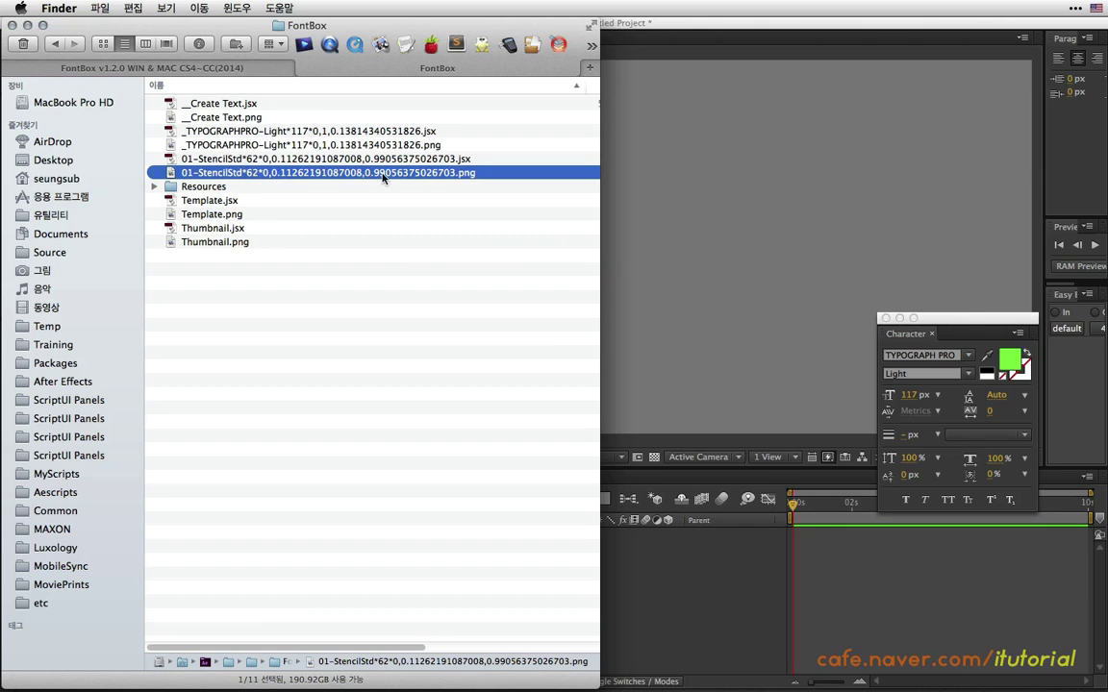
left_click(615, 221)
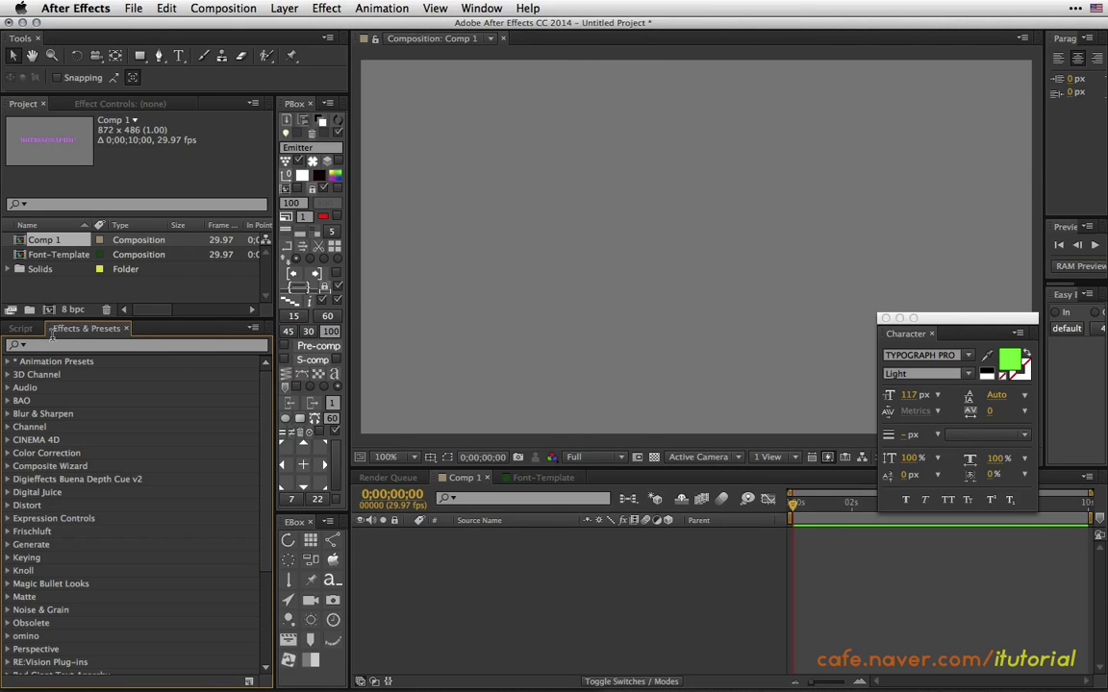
Reopen FontBox, create a Write Text layer in Comp 1 keeping the registered font, then bring Finder forward.
left_click(480, 7)
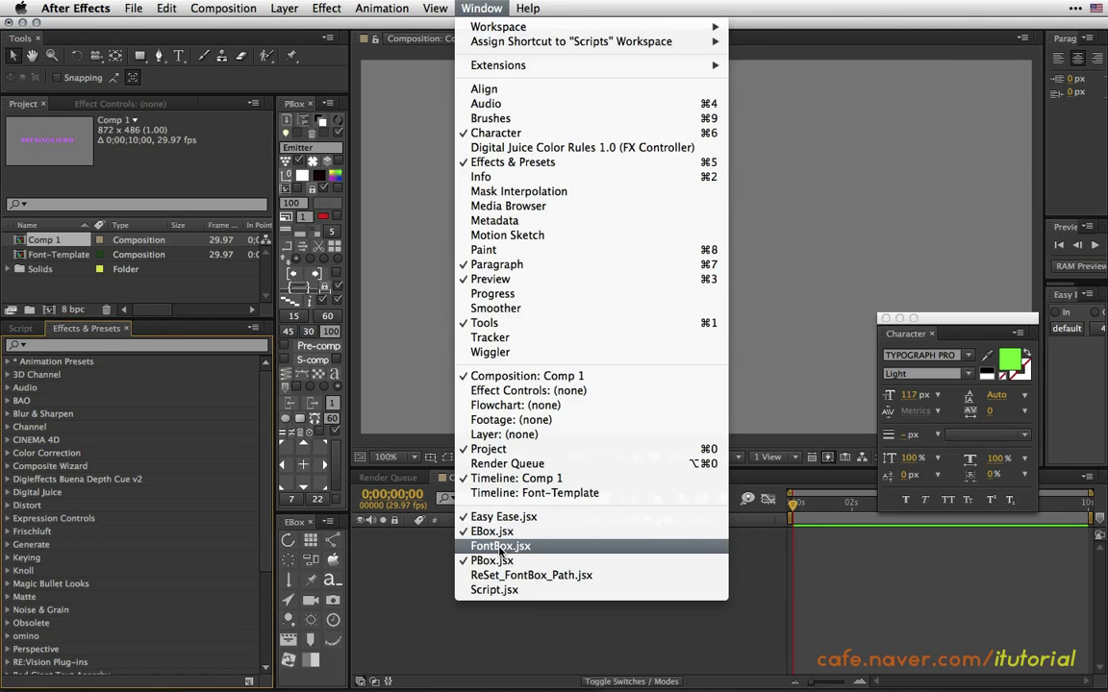
left_click(499, 547)
left_click(204, 356)
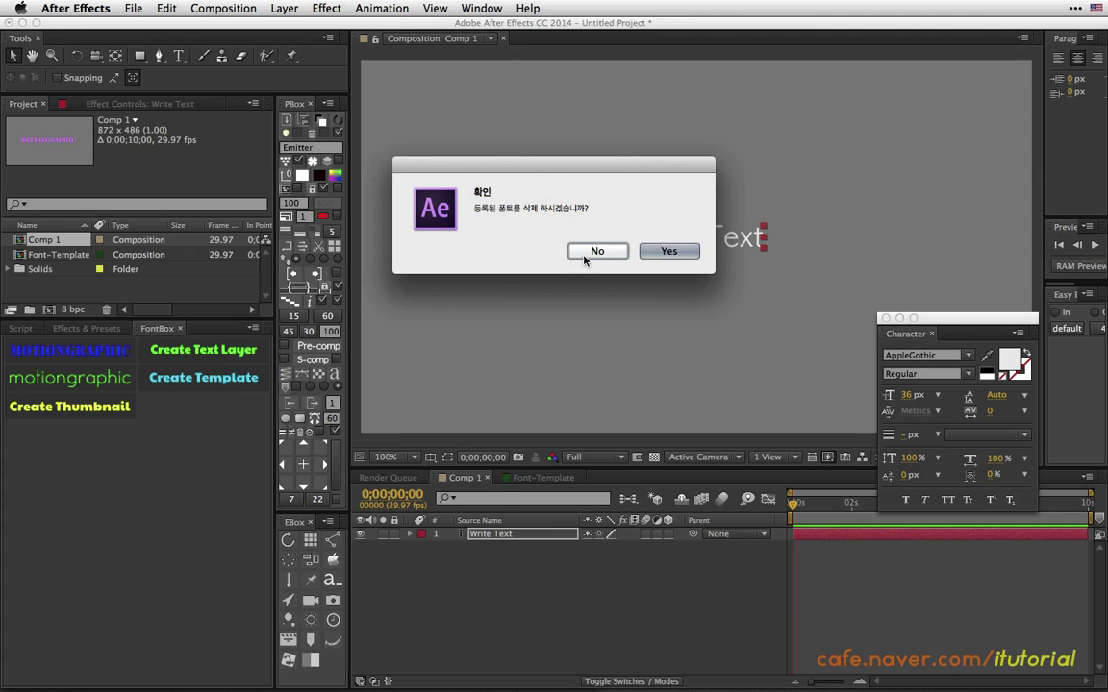
left_click(595, 250)
mouse_move(486, 678)
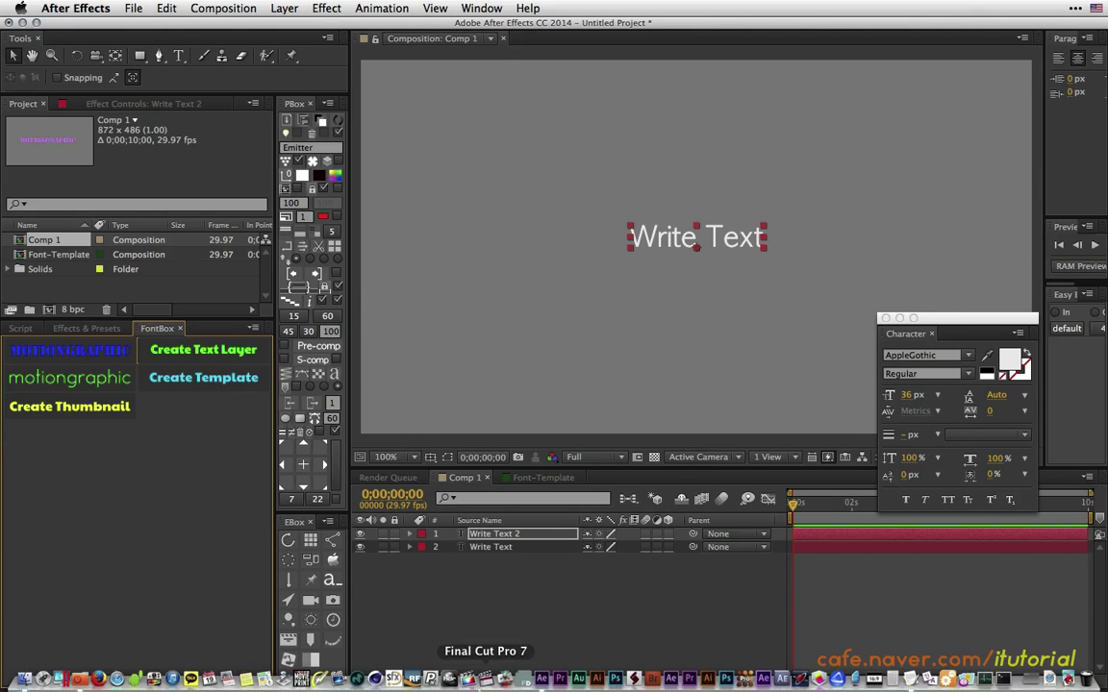
left_click(27, 678)
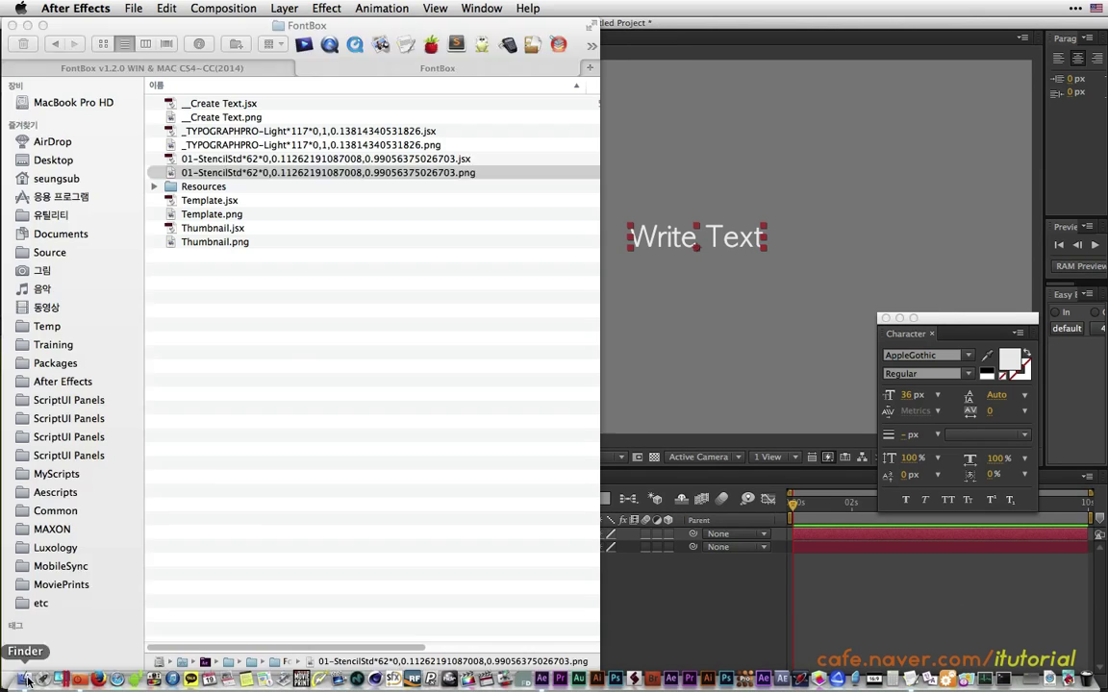
Move the TYPOGRAPHPRO and 01-StencilStd preset files into Resources, then close FontBox in After Effects.
left_click_drag(146, 123, 189, 171)
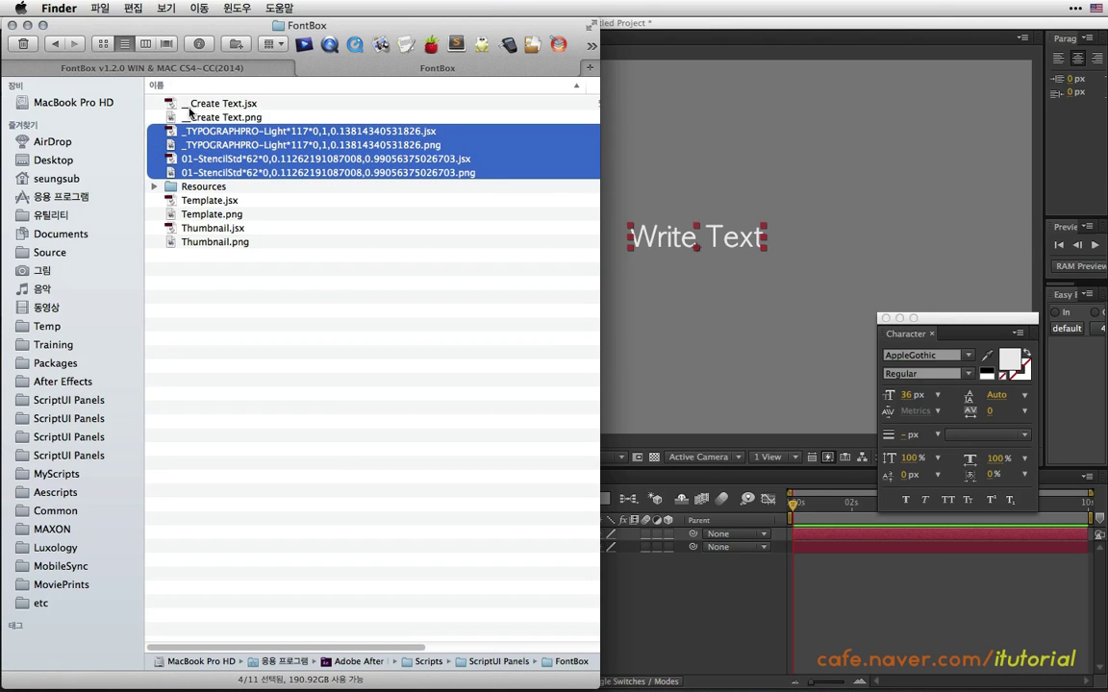
left_click_drag(288, 144, 207, 186)
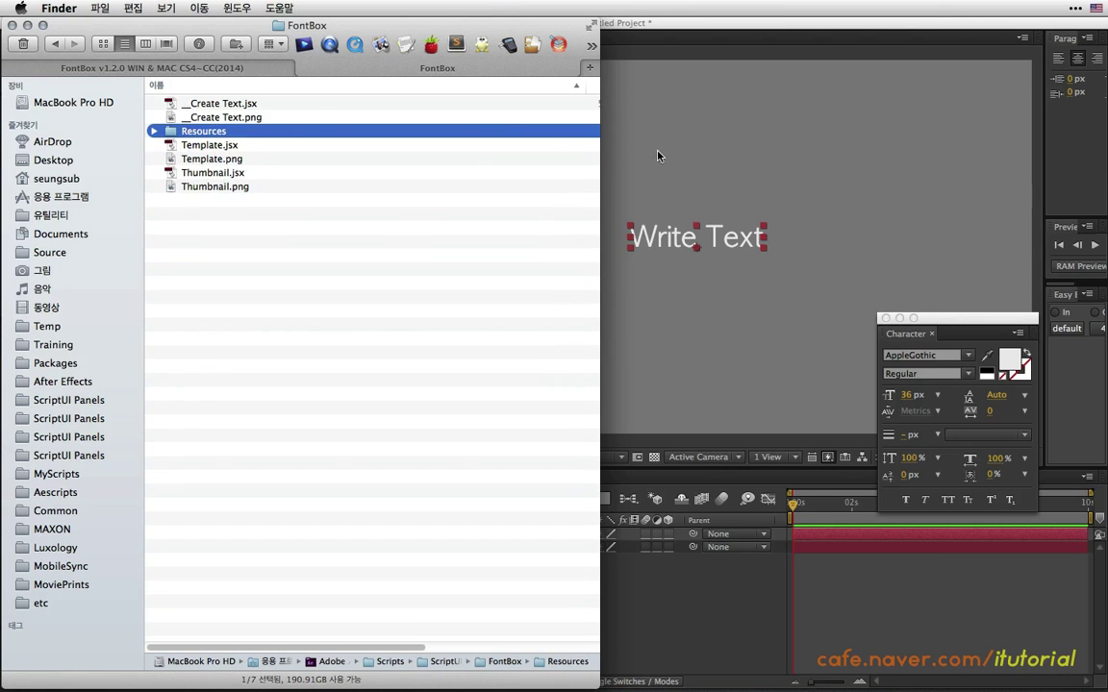
left_click(658, 154)
left_click(181, 329)
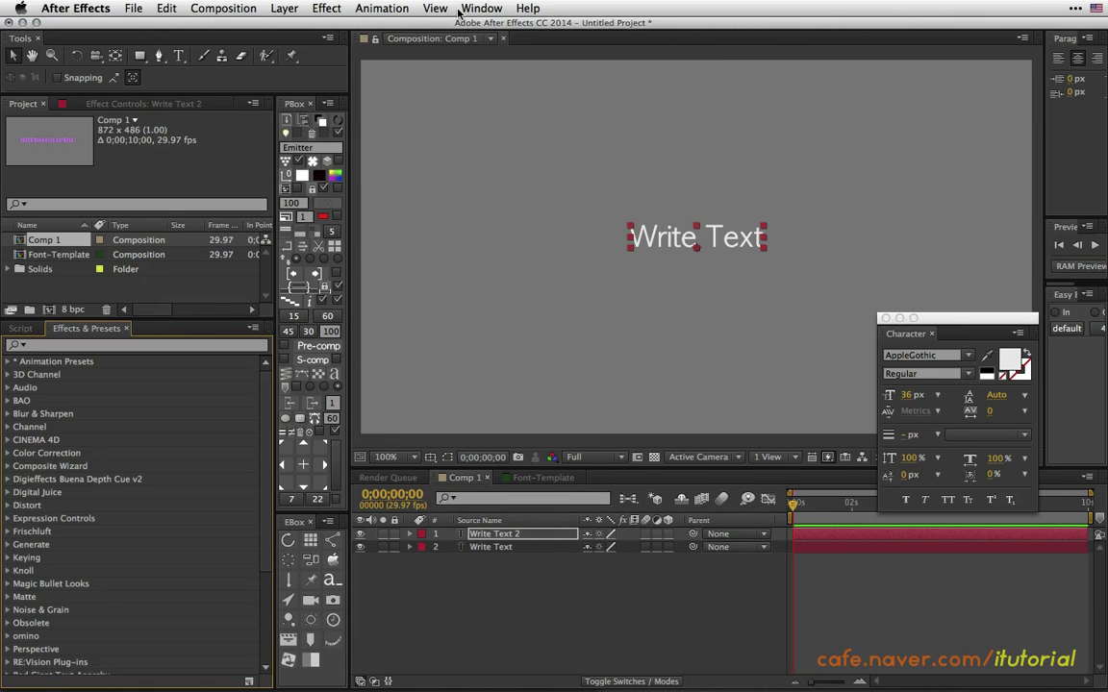
left_click(481, 7)
left_click(495, 546)
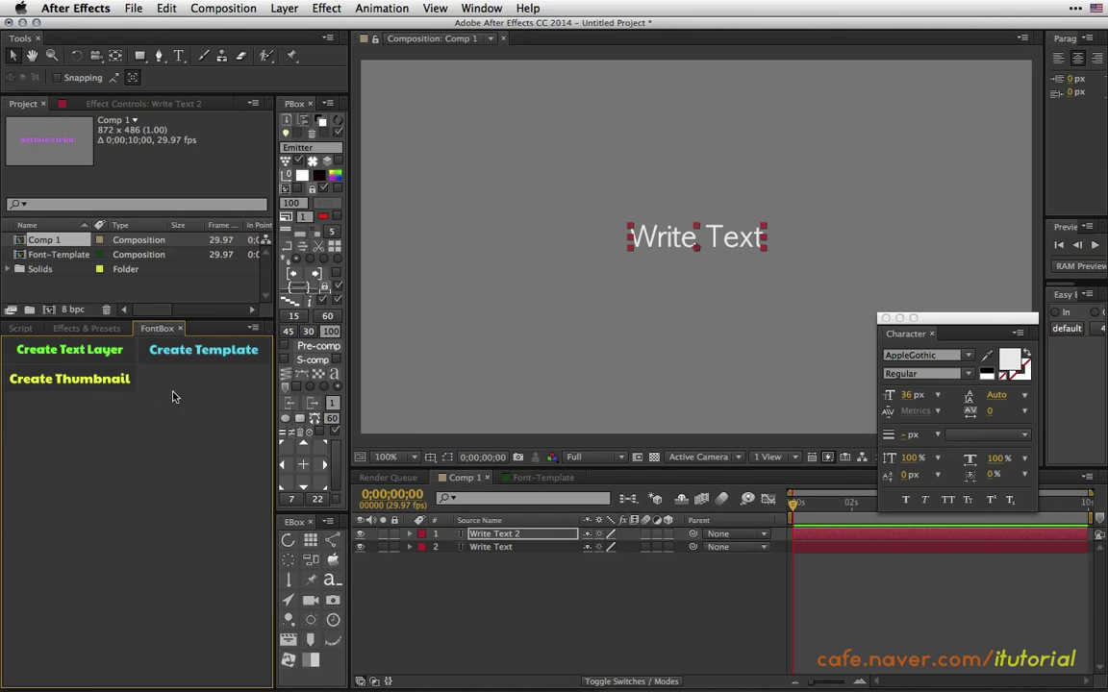
left_click(116, 382)
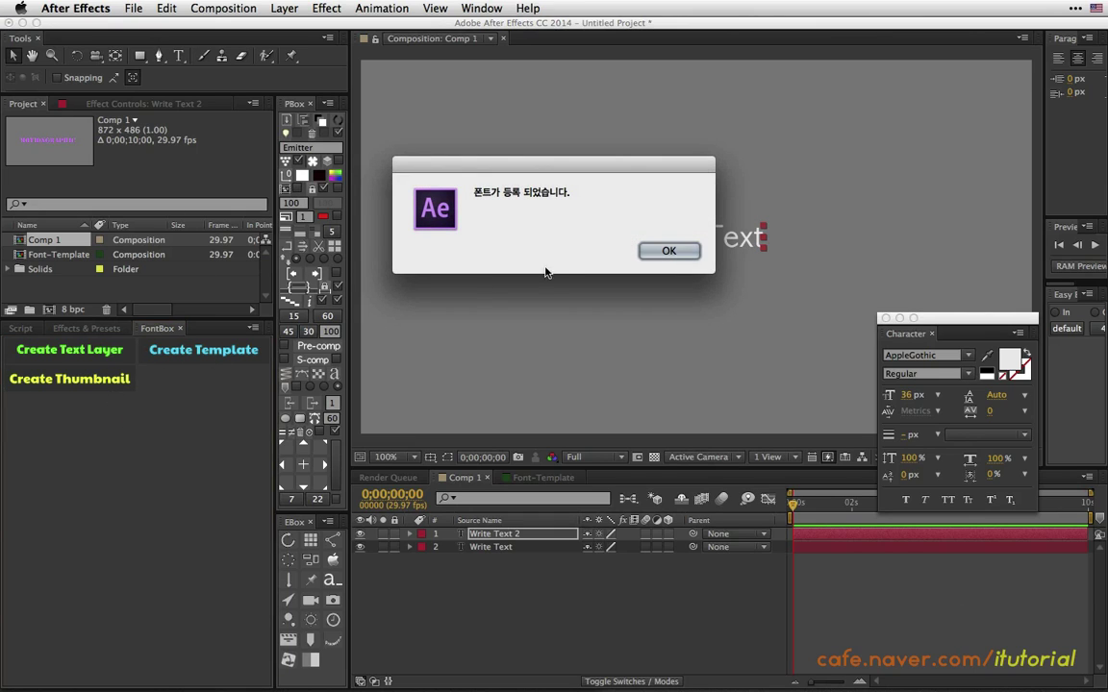
key("Return")
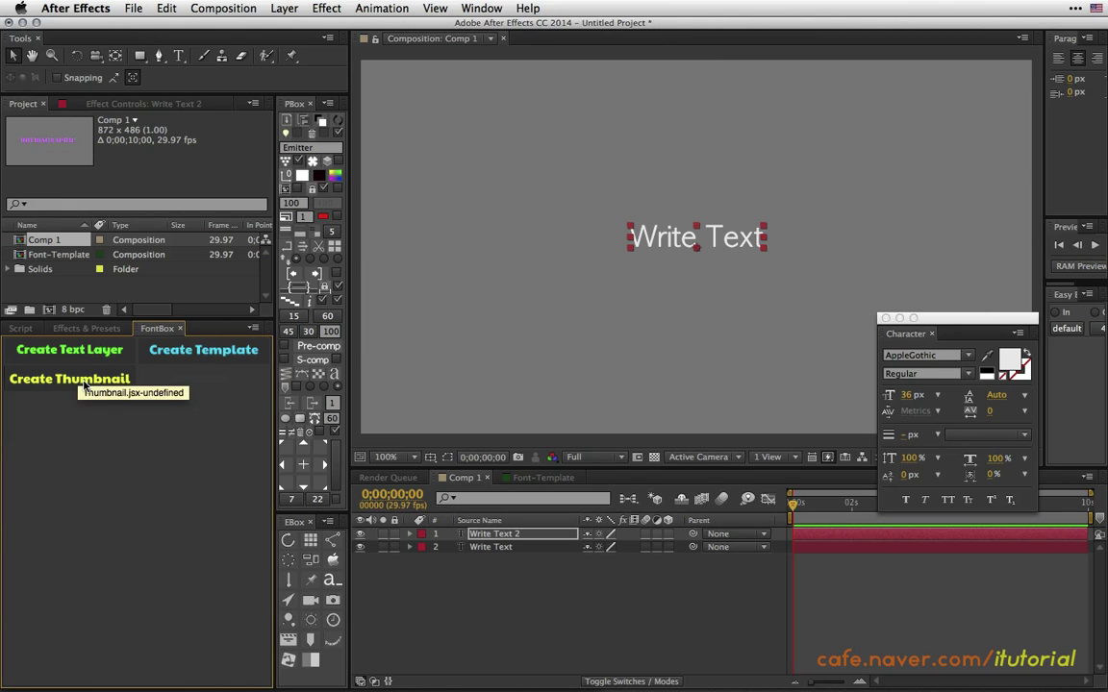
left_click(181, 328)
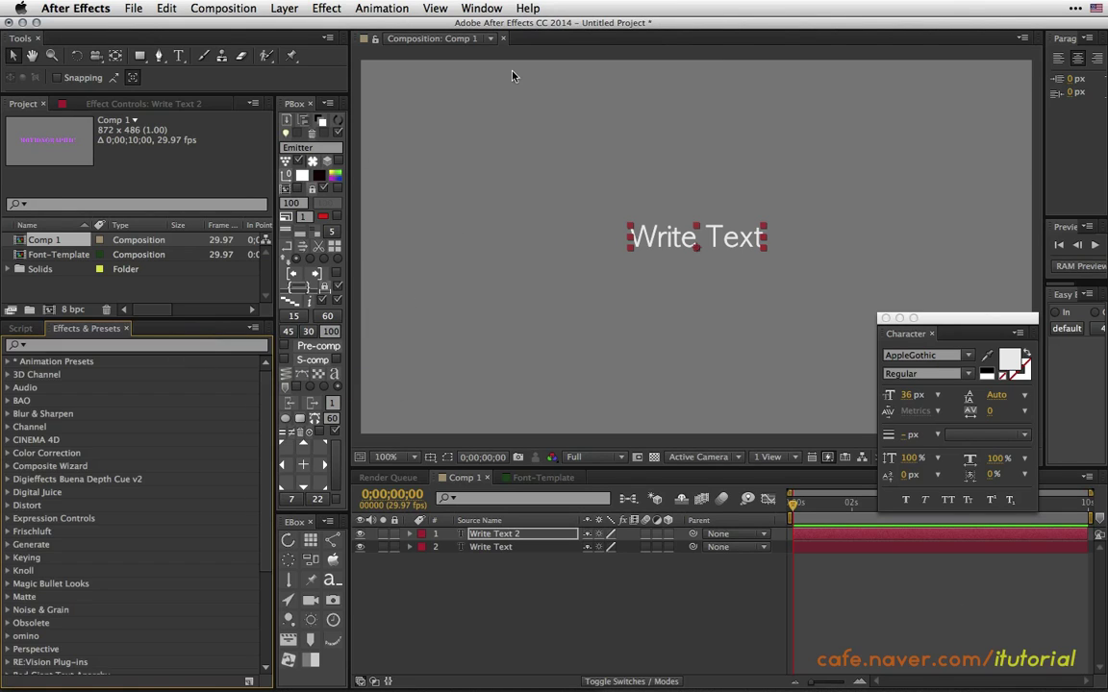
In Finder's FontBox folder, move both TYPOGRAPHPRO-Light files to the Trash.
left_click(484, 8)
left_click(343, 281)
mouse_move(173, 679)
left_click(21, 680)
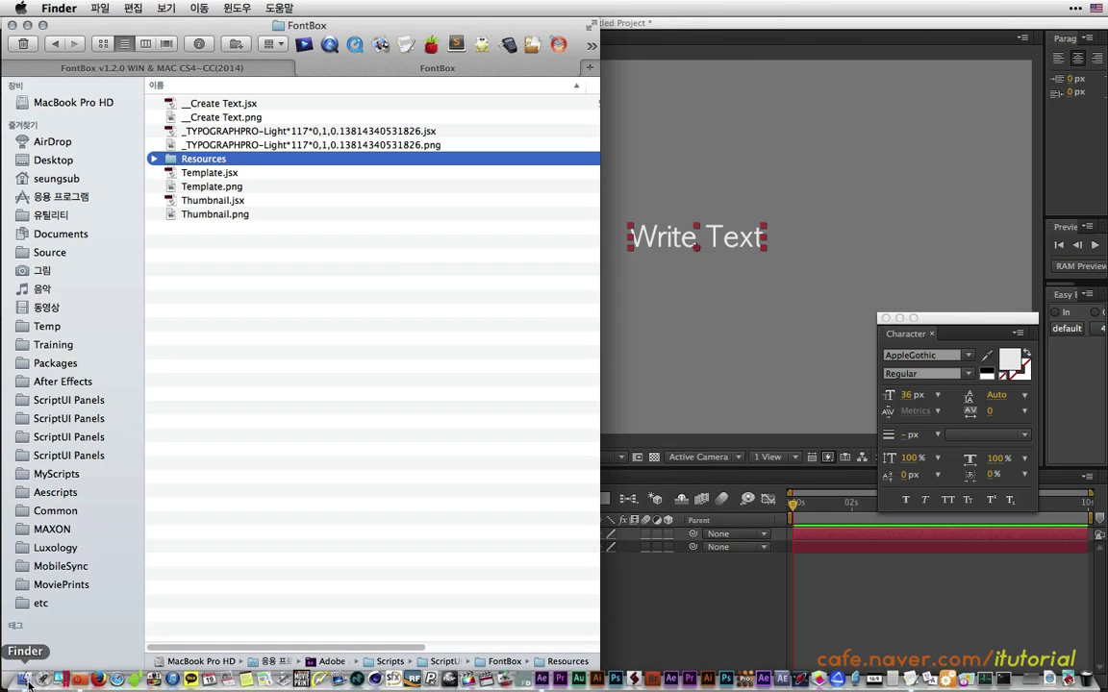
left_click(161, 132)
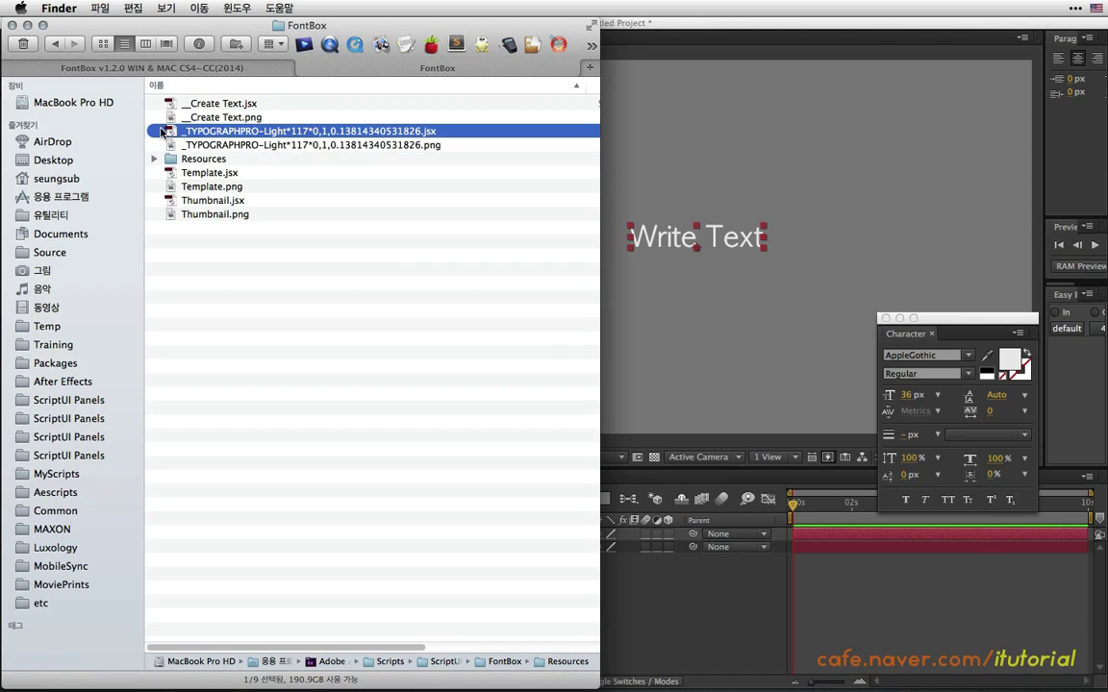
left_click(165, 141, "shift")
left_click(21, 45)
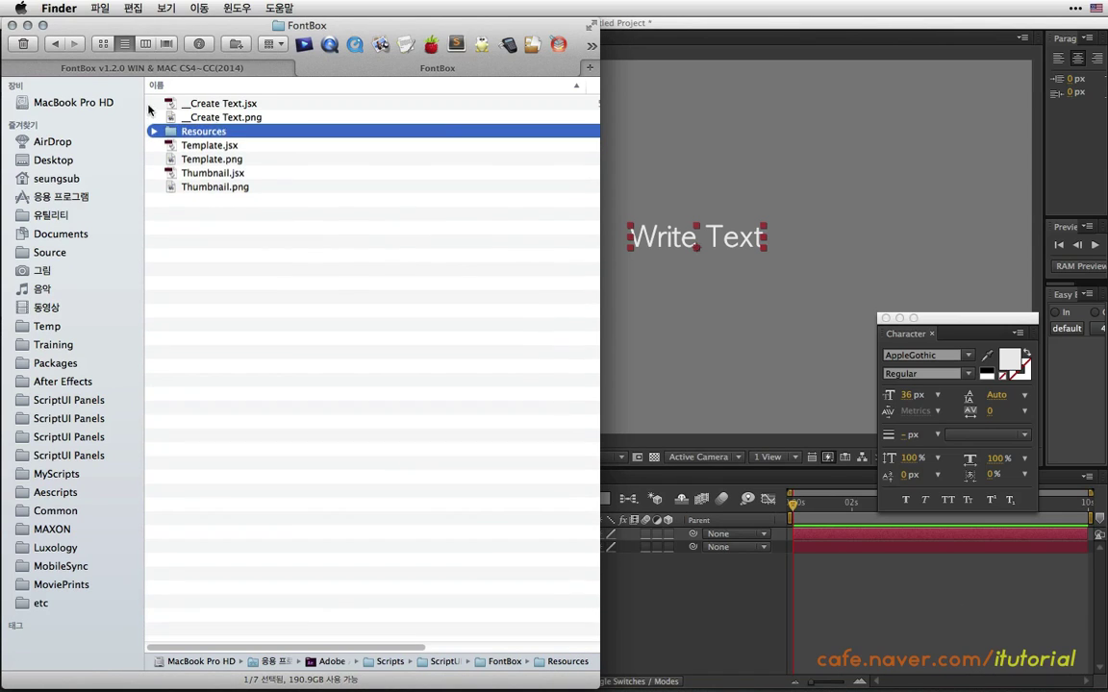
Move the Create Text files into Resources and Quick Look NO_Thumbnail.png.
left_click(270, 105)
left_click(252, 117, "shift")
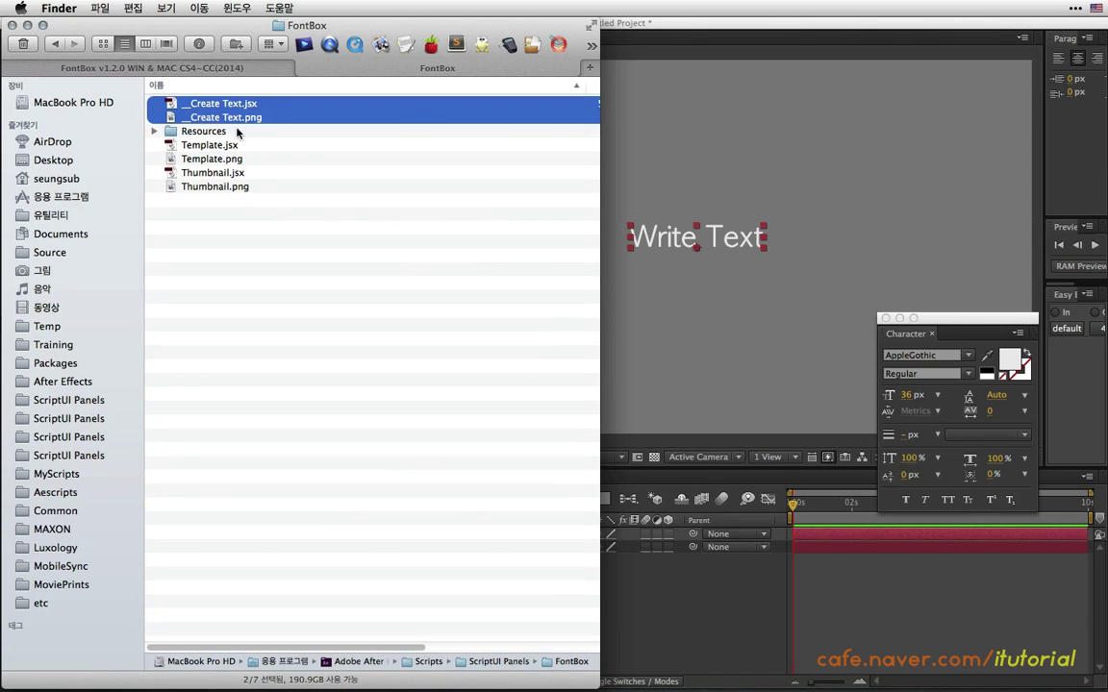
left_click_drag(215, 118, 155, 103)
left_click(153, 102)
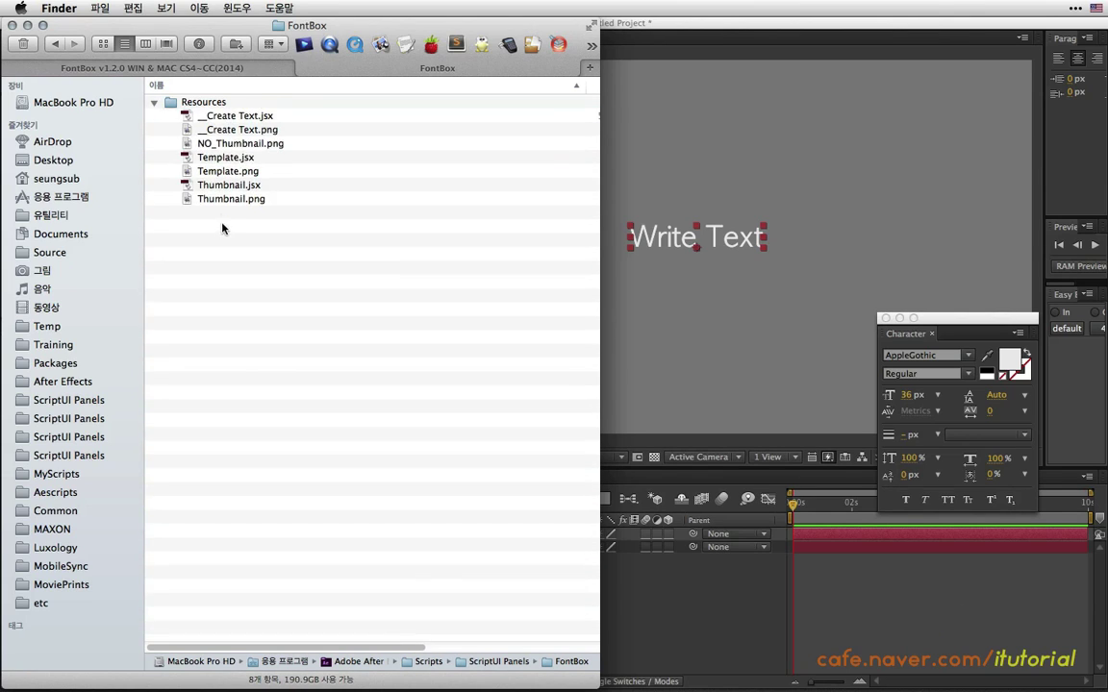
left_click_drag(239, 144, 365, 235)
key("space")
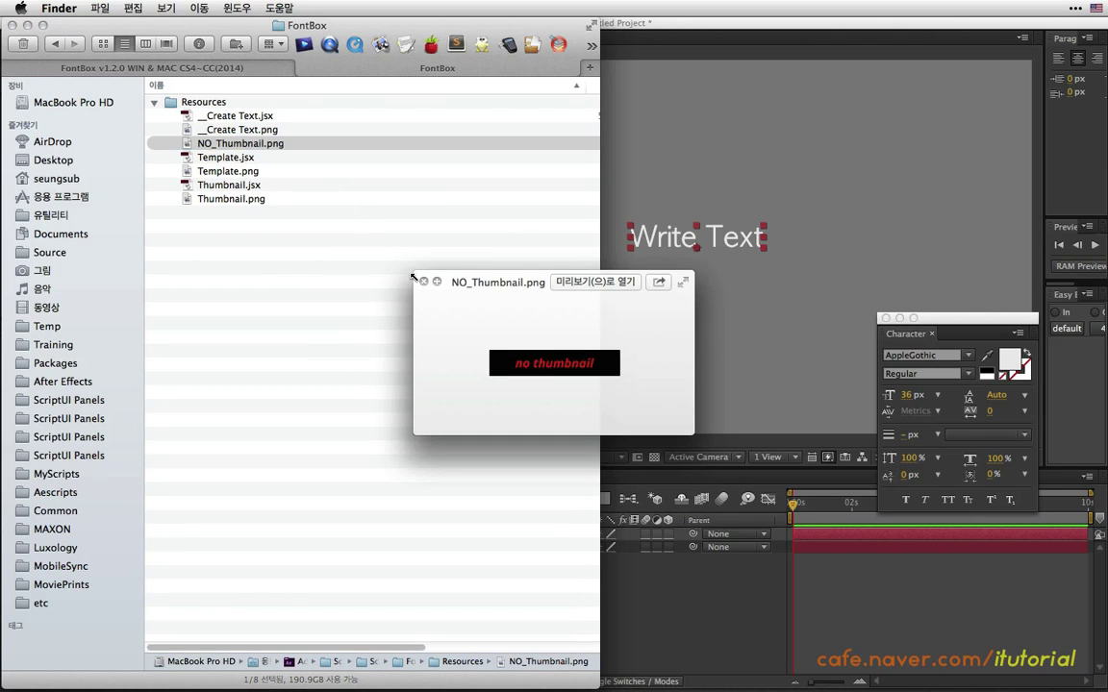
Close the Quick Look preview of NO_Thumbnail.png.
left_click(423, 282)
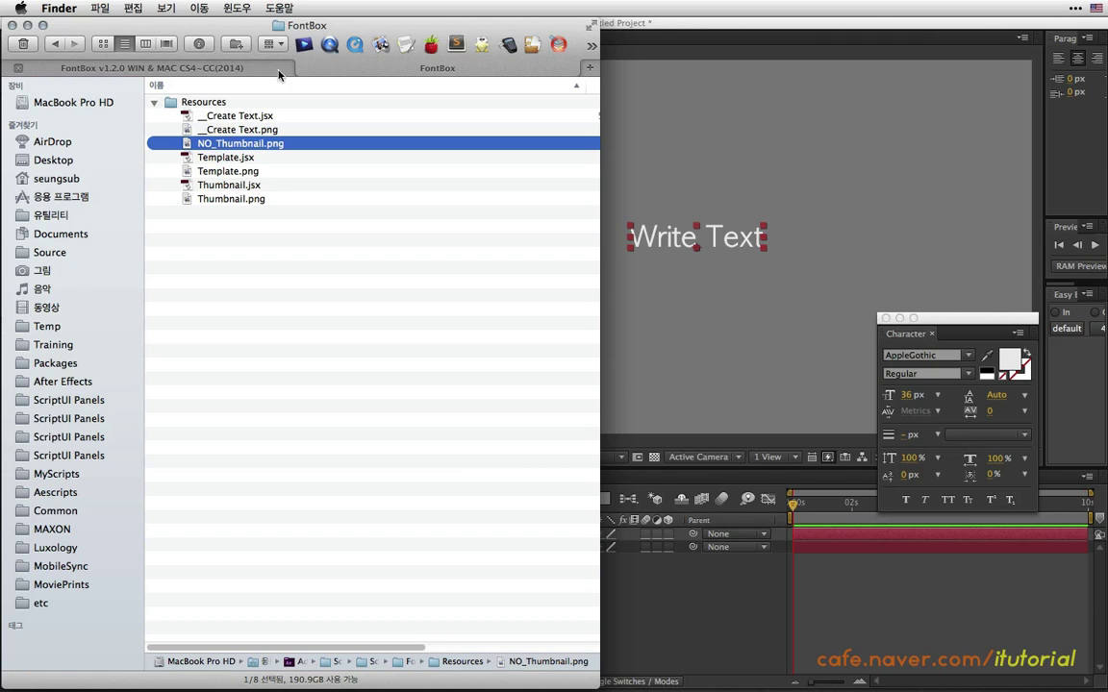
Move the six Create Text, Template and Thumbnail files from Resources back into FontBox.
left_click(58, 45)
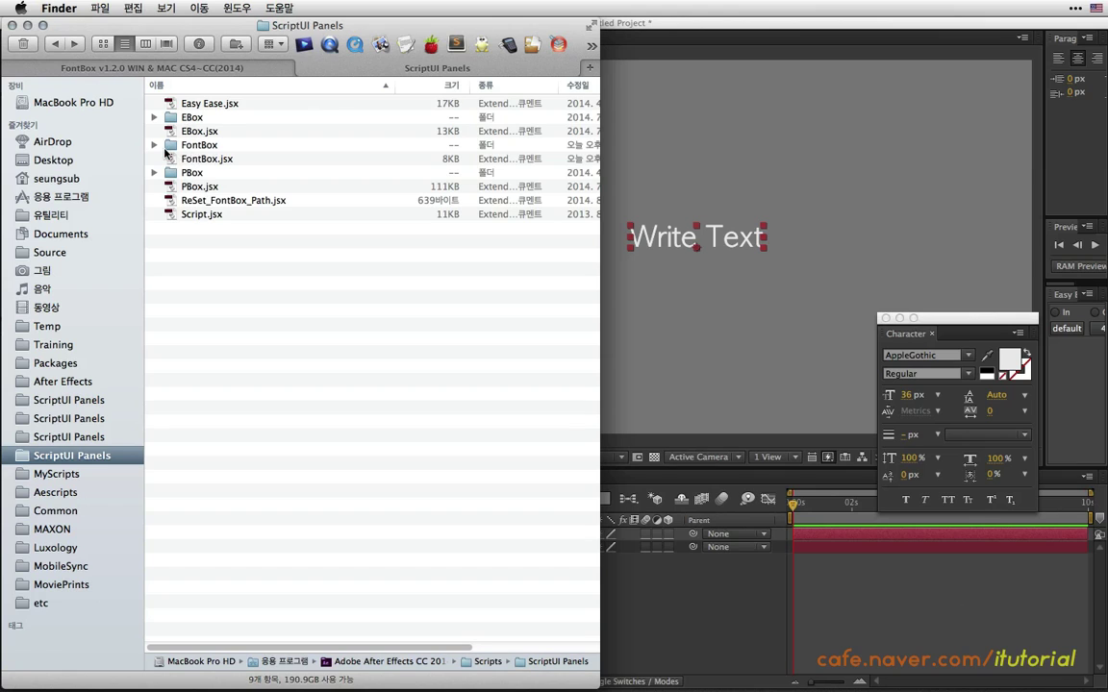
left_click(154, 144)
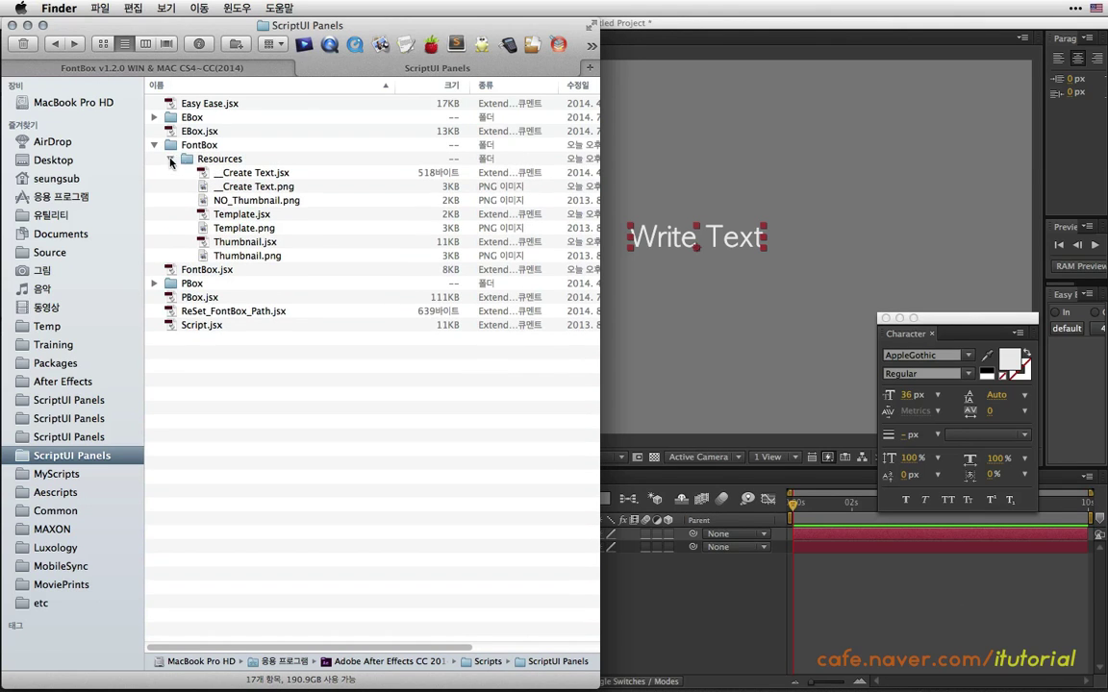
left_click(170, 159)
left_click(171, 158)
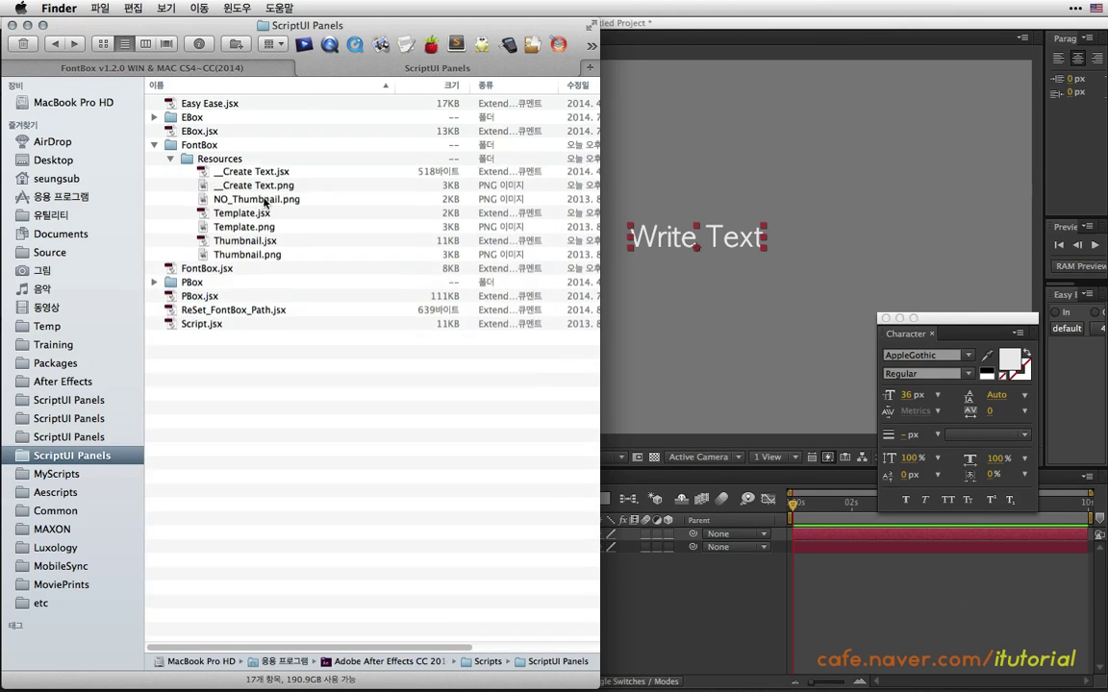
left_click(248, 172)
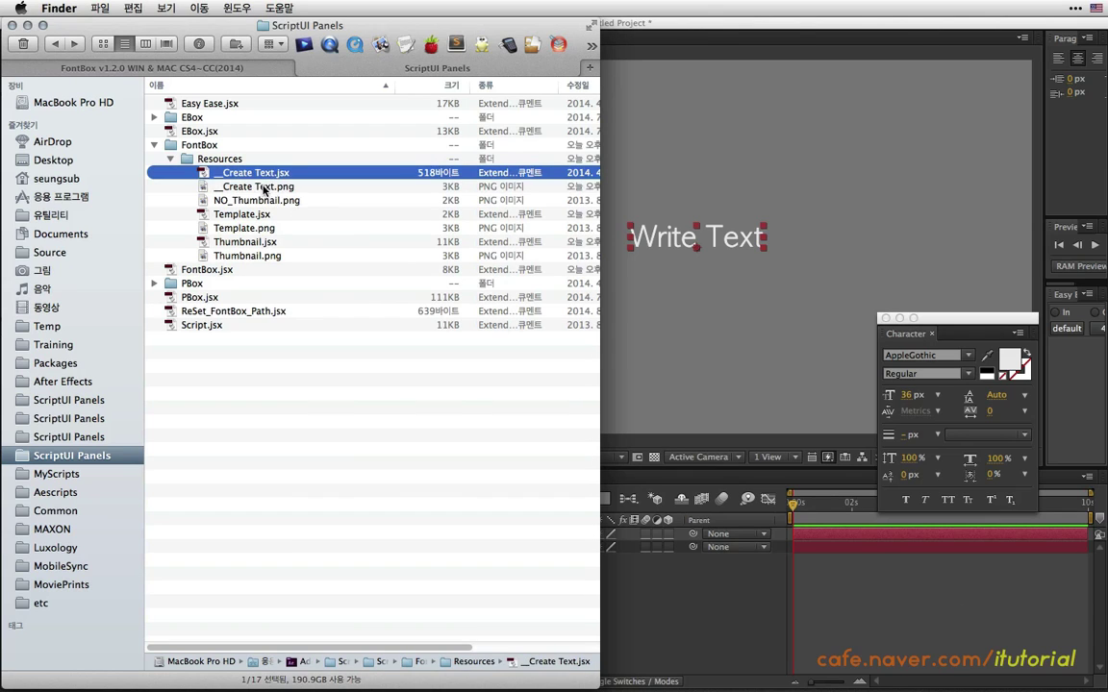
left_click(263, 187, "super")
left_click(246, 214, "super")
left_click(248, 228, "super")
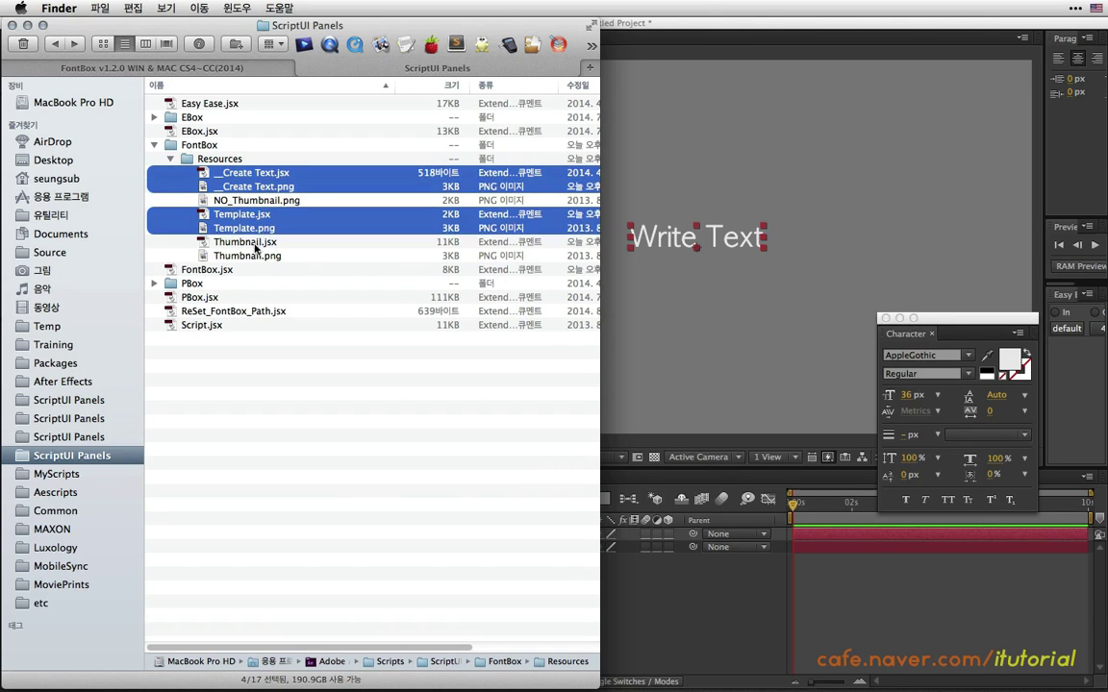
left_click(252, 242, "super")
left_click(236, 255, "super")
left_click_drag(237, 172, 165, 149)
Open the FontBox folder to confirm the six files are back at its top level.
left_click(154, 145)
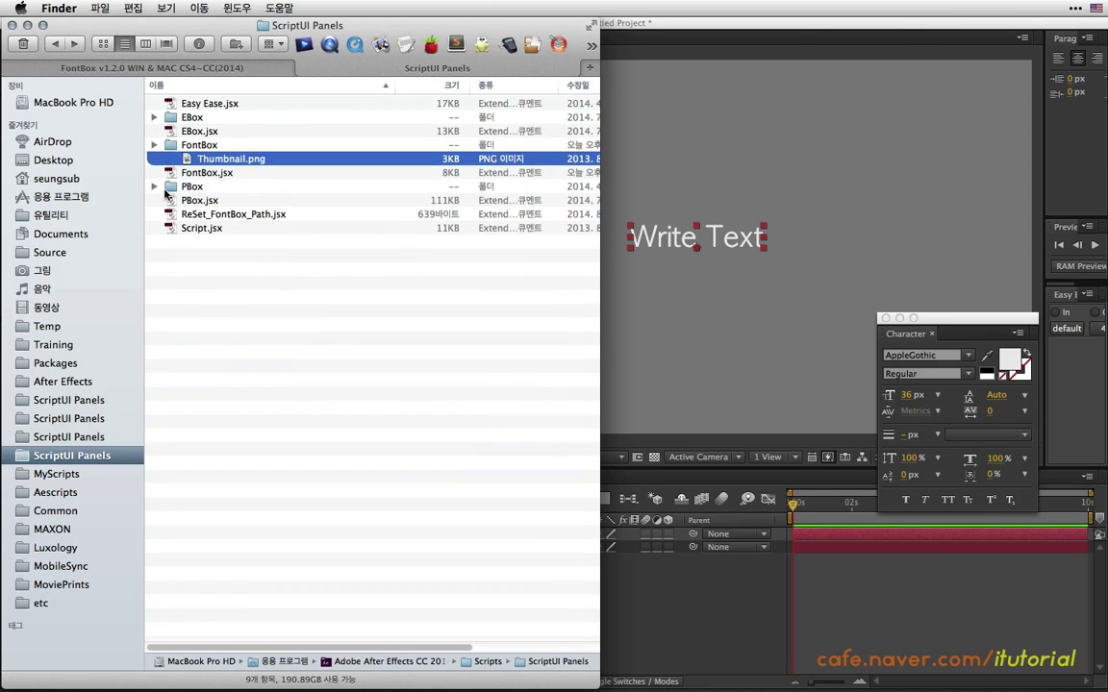
left_click(186, 142)
double_click(199, 146)
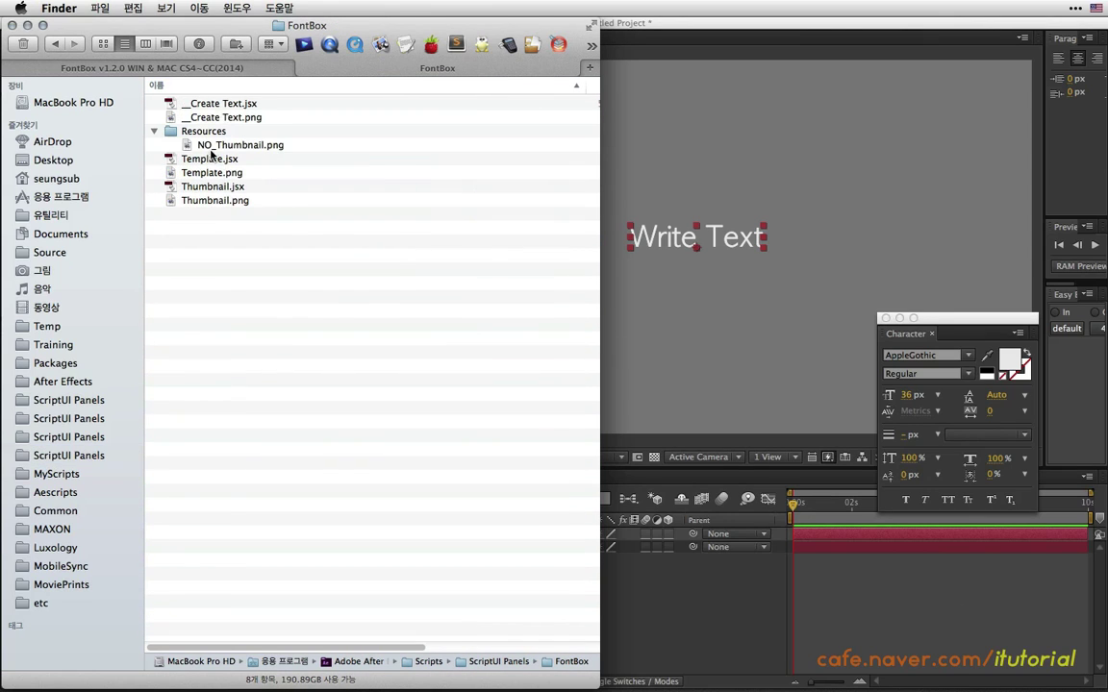
Reload the FontBox panel in After Effects via Window > FontBox.jsx.
left_click(628, 135)
left_click(481, 8)
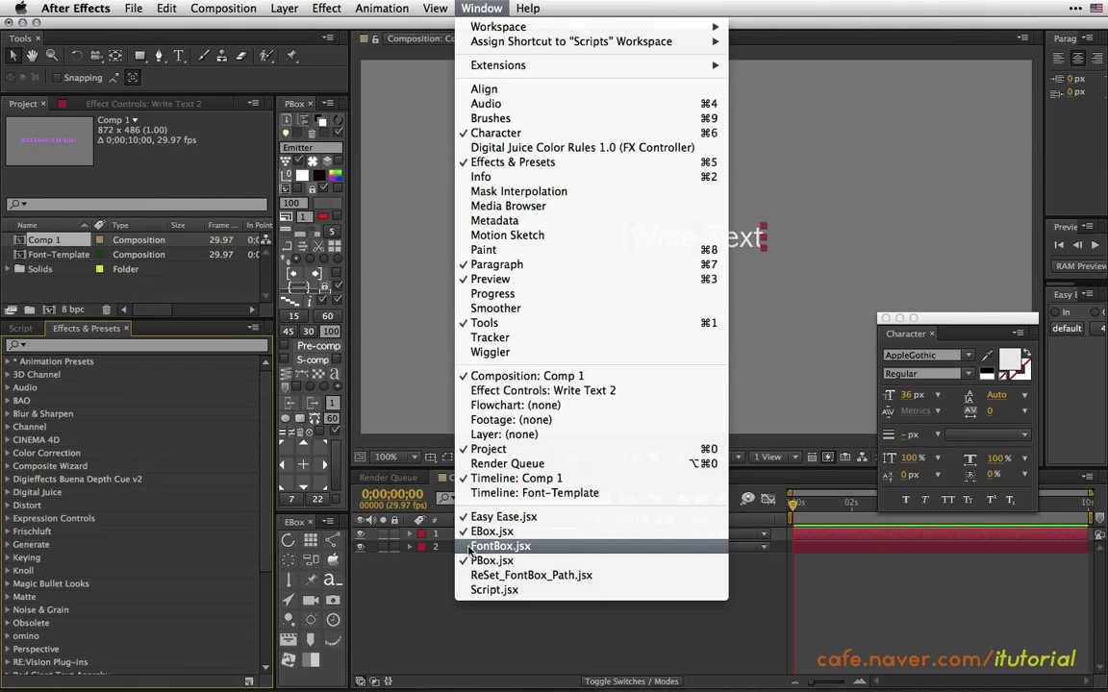
left_click(500, 546)
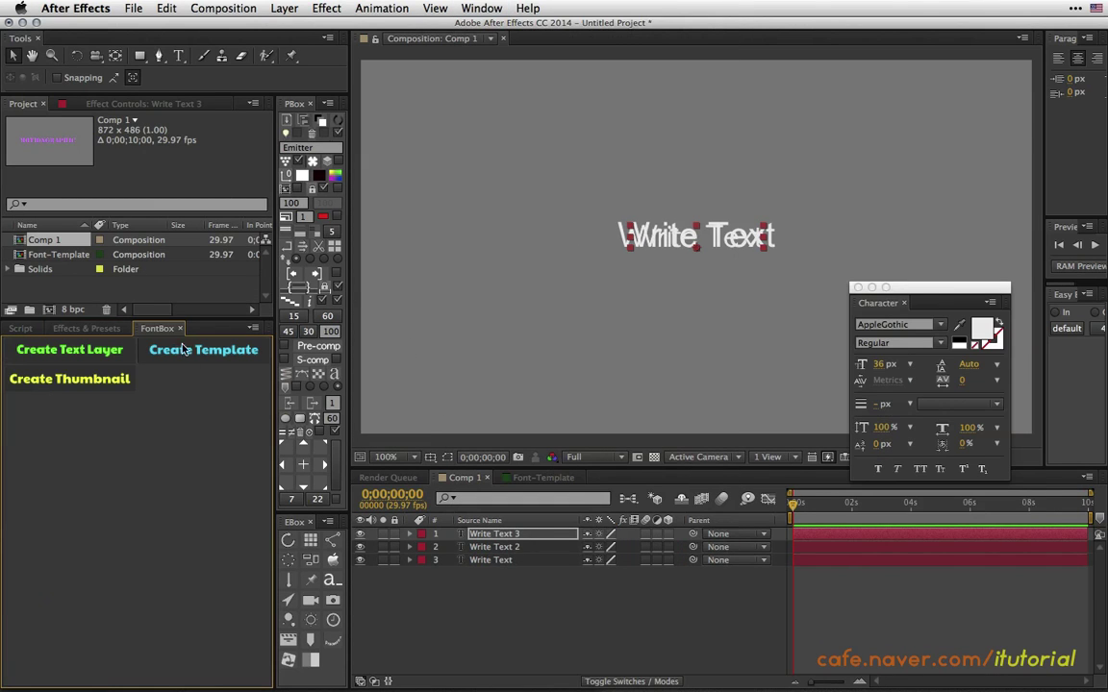